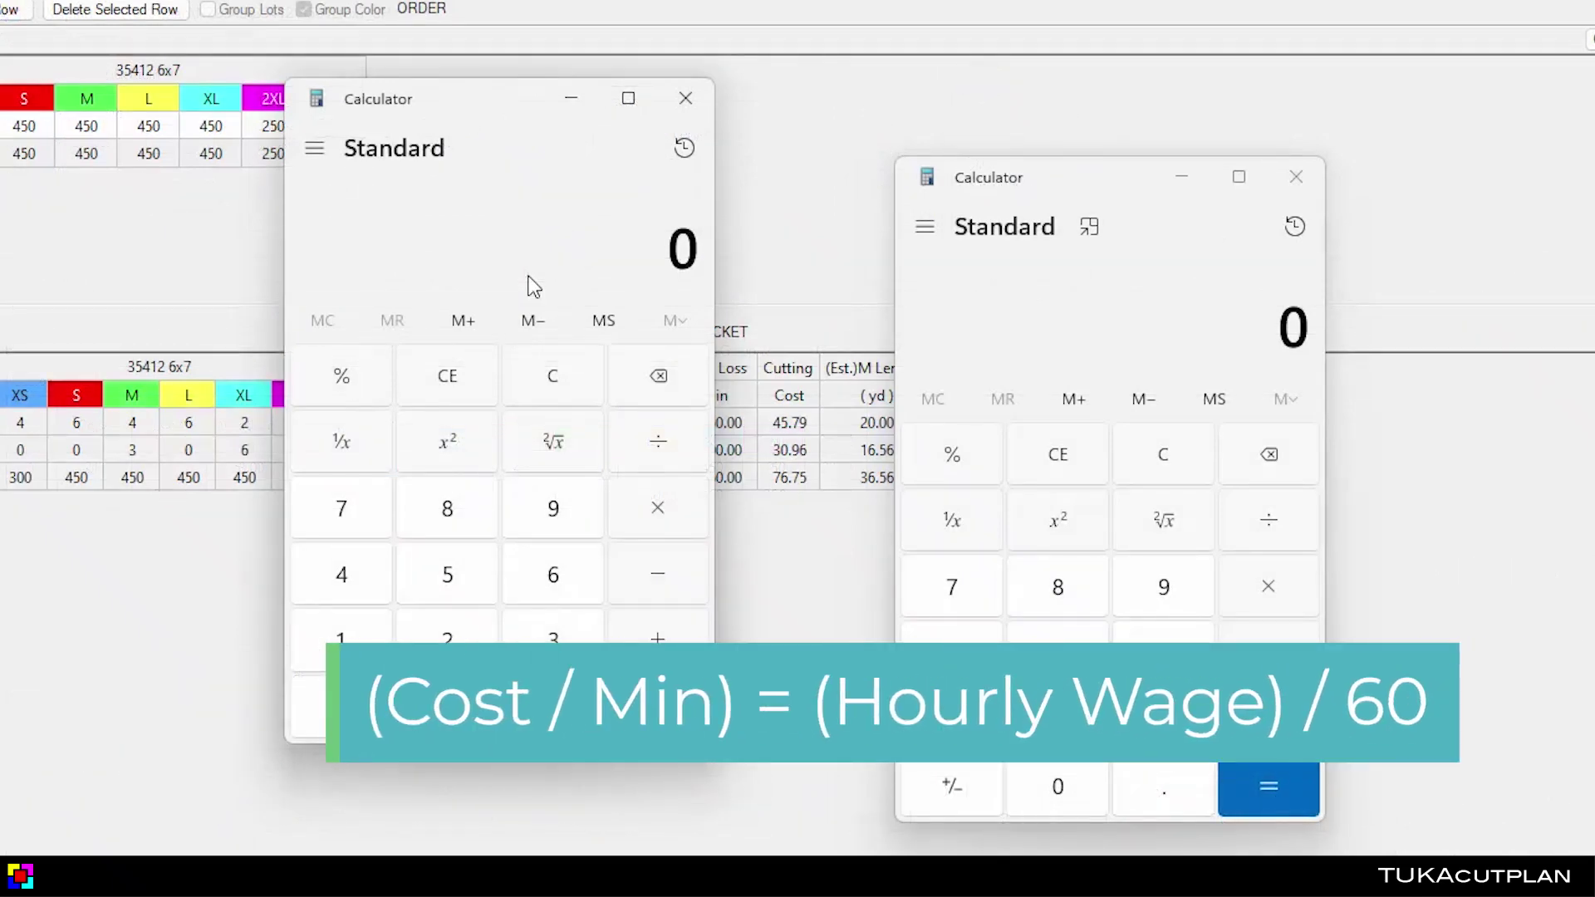
Calculate the cost per minute by dividing an hourly wage of 15 by 60.
key(1)
key(5)
key(slash)
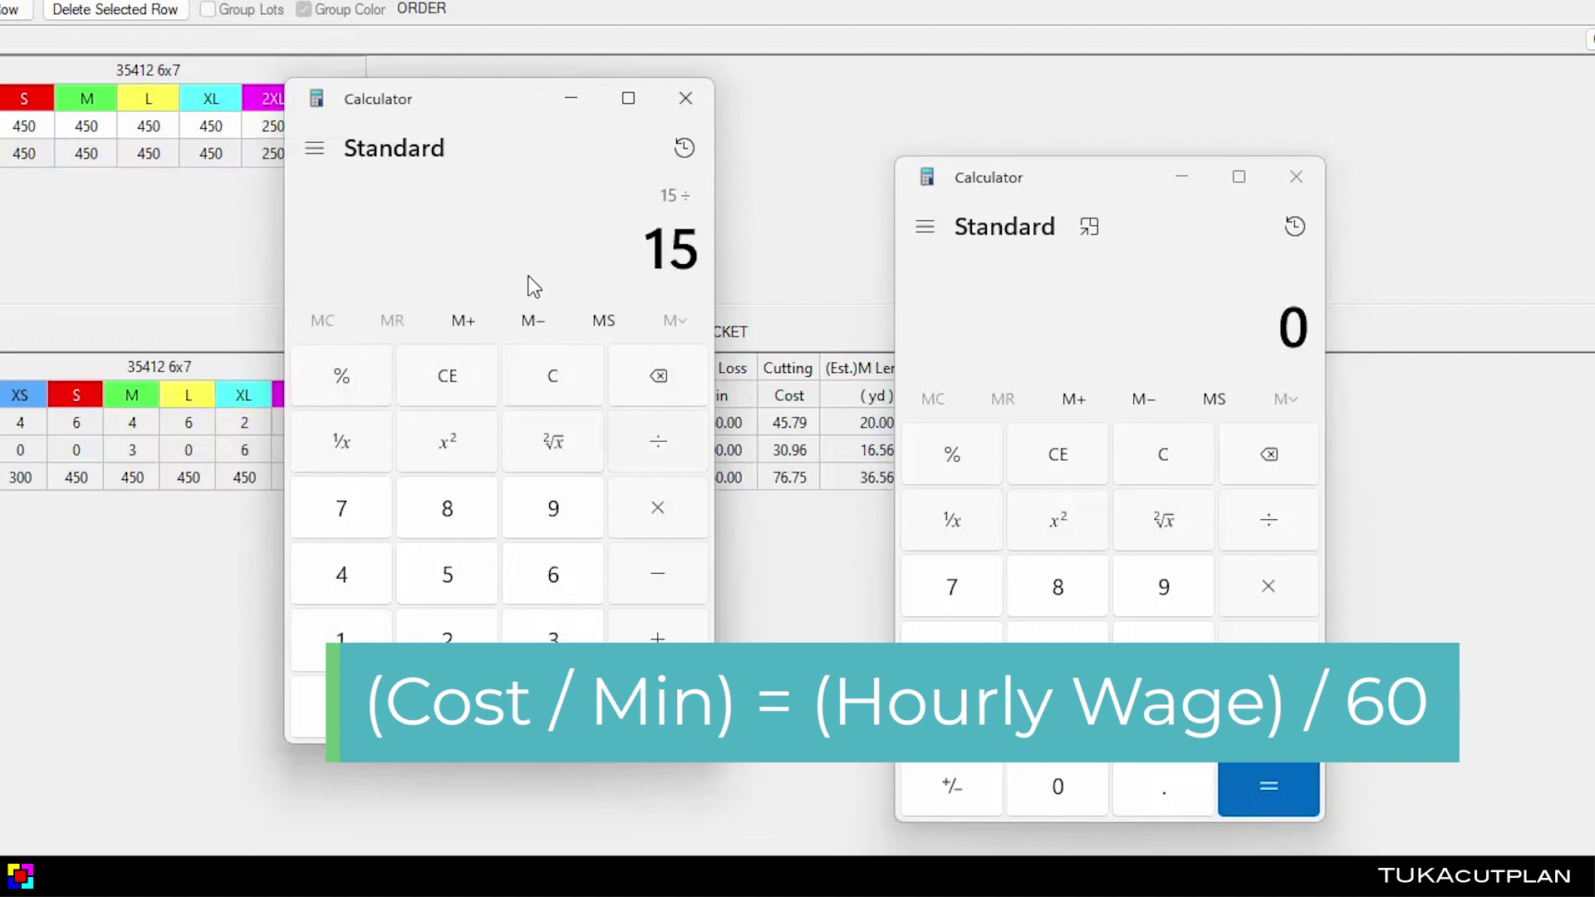
key(6)
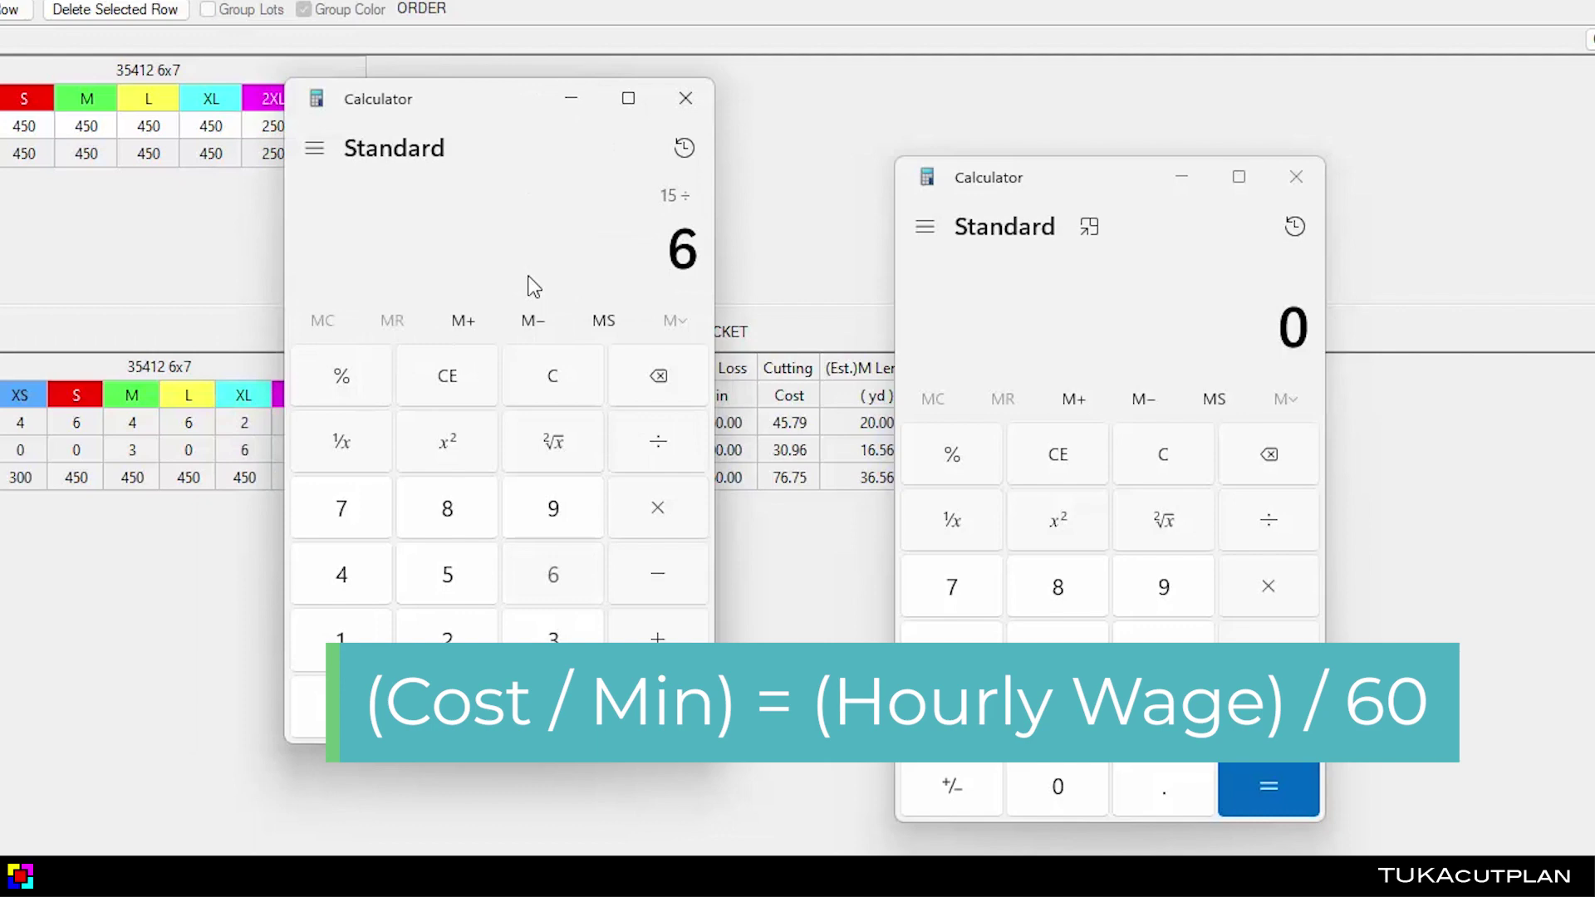
key(0)
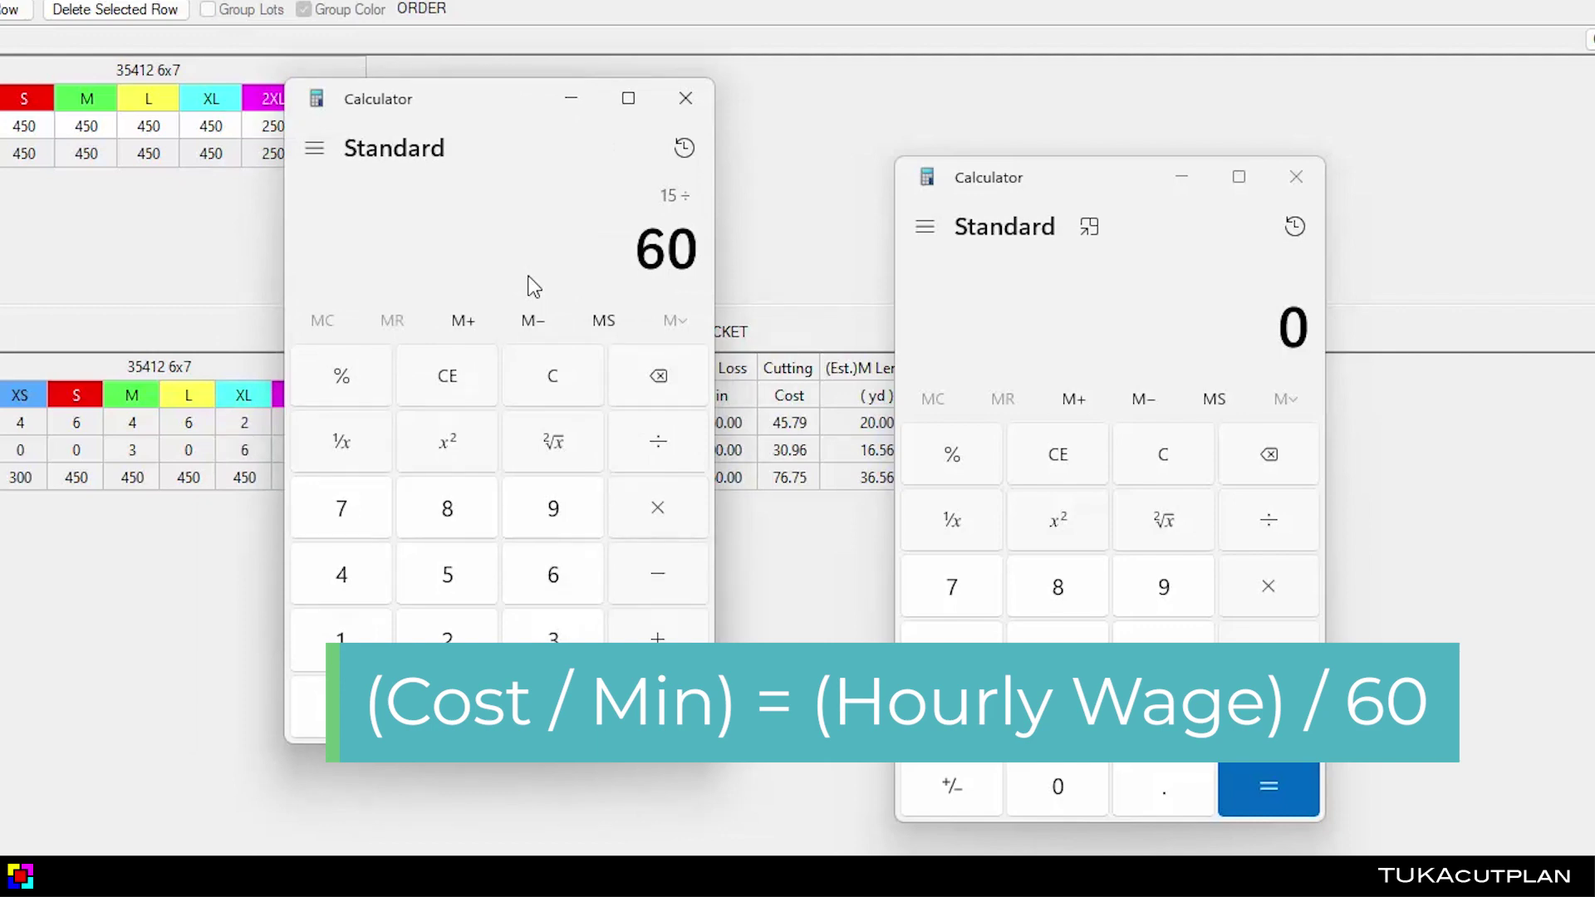
key(Return)
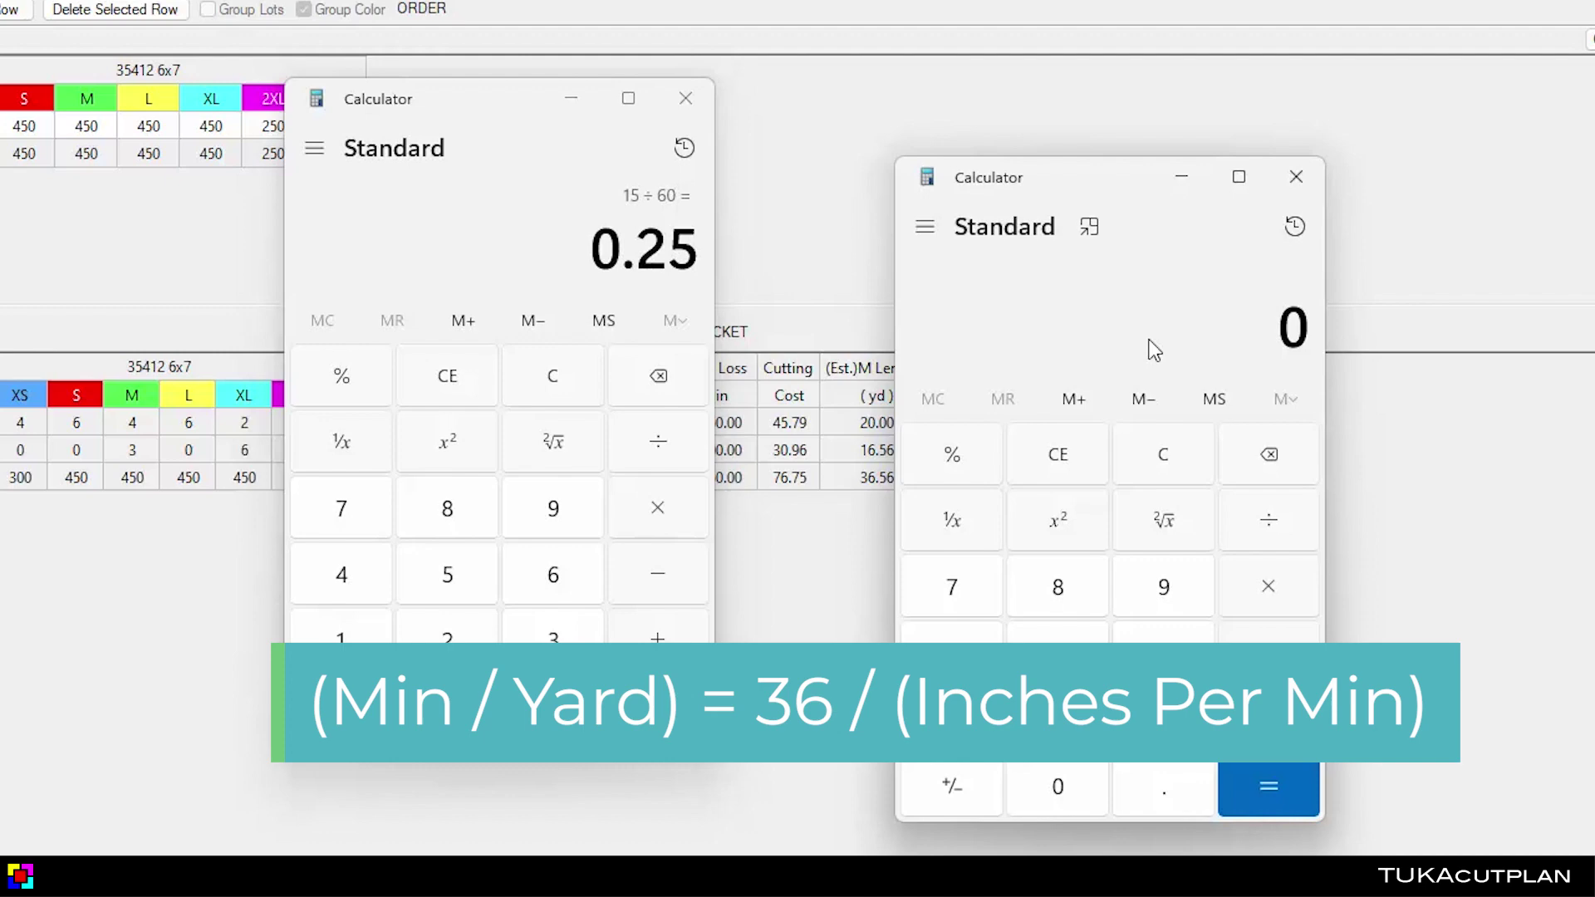
In the second calculator, compute the minutes per yard by dividing 36 by a cutting speed of 40 inches per minute.
text(36)
key(slash)
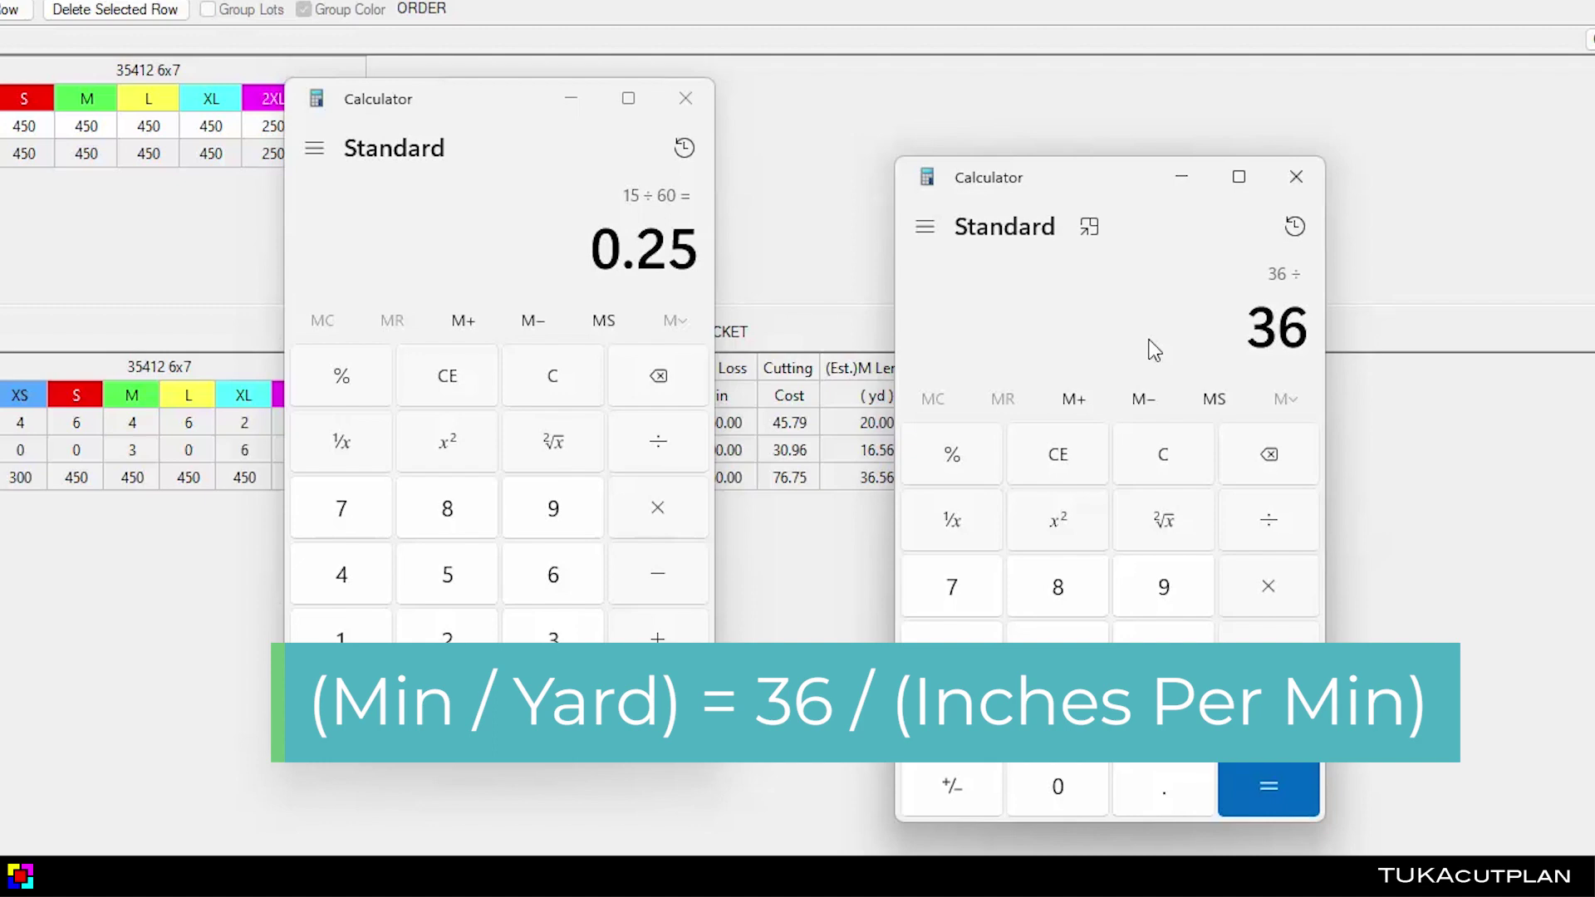
text(40)
key(Return)
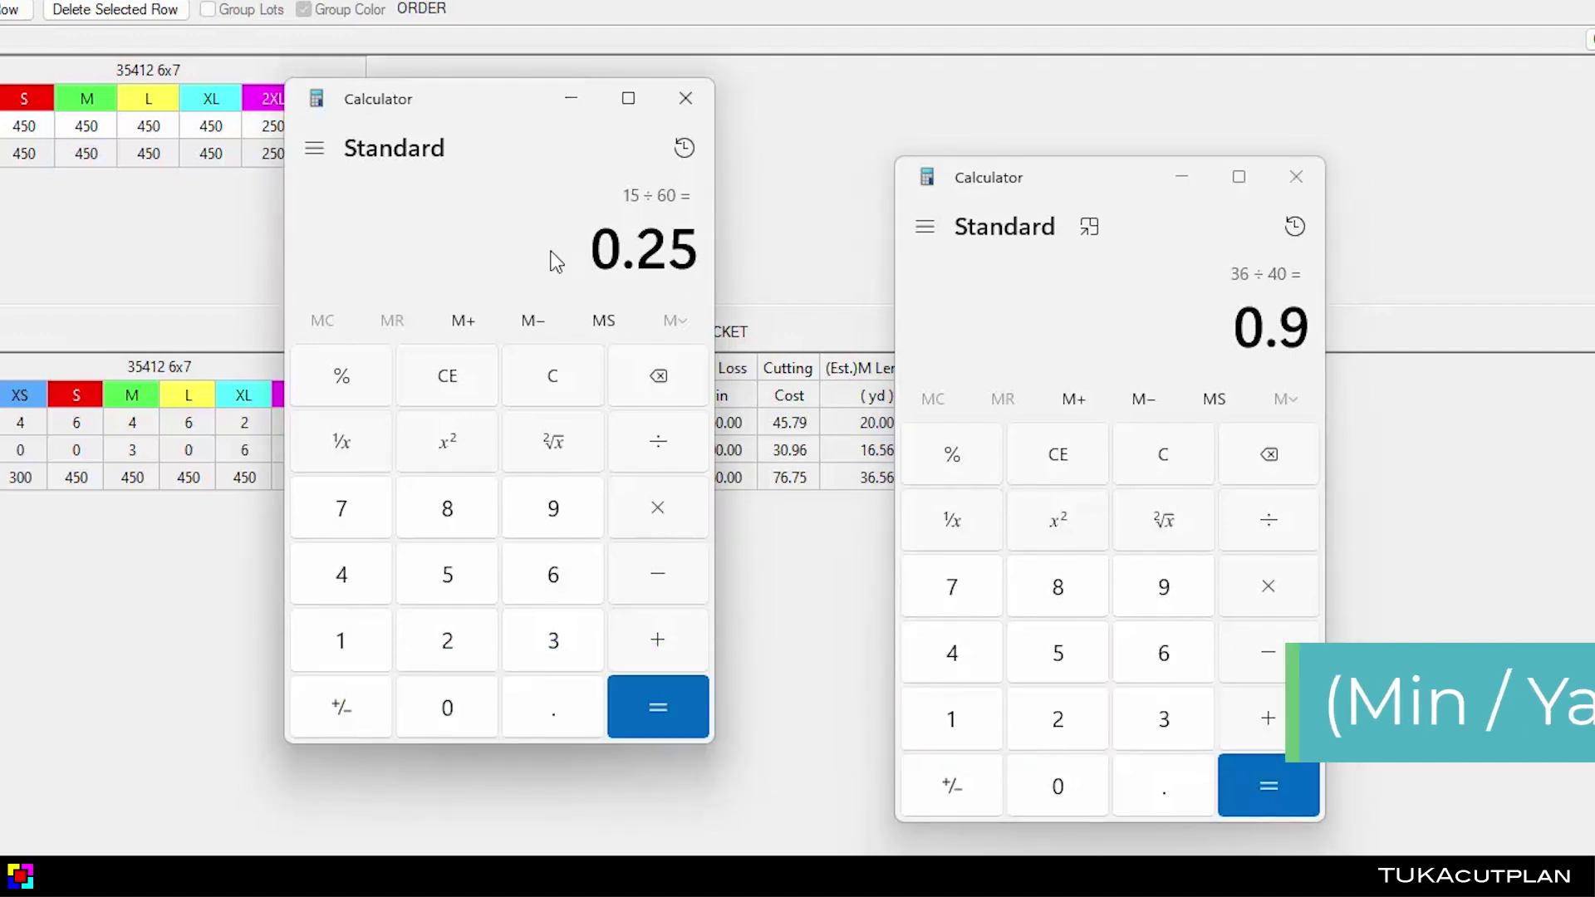
Calculate the cutting cost per yard by multiplying the cost per minute in the first calculator by 0.9.
key(asterisk)
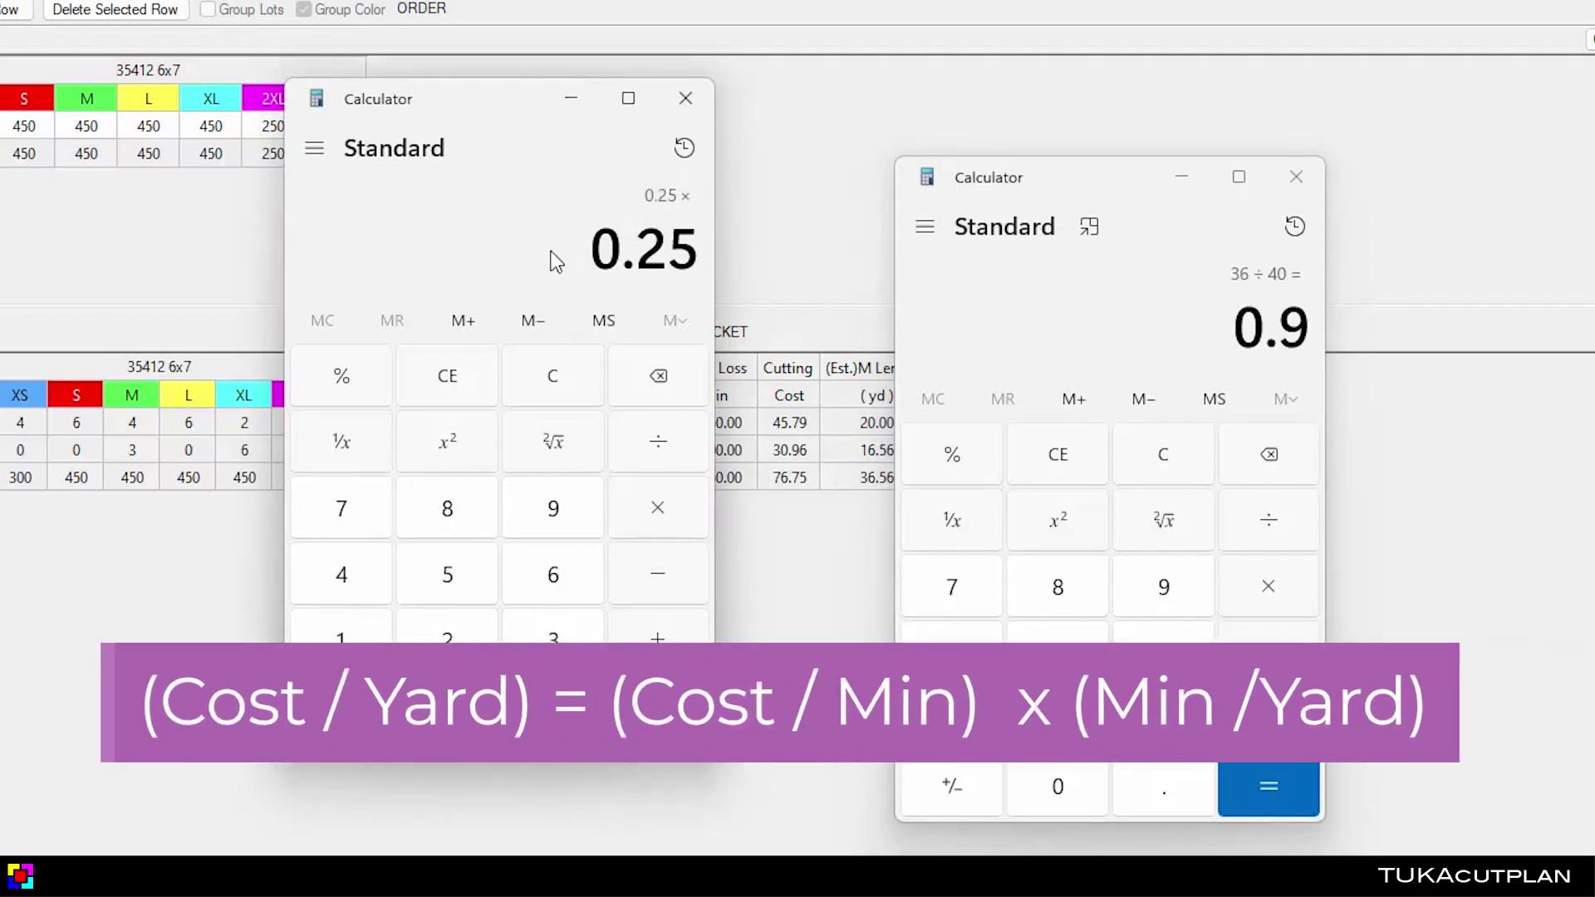
text(0.9)
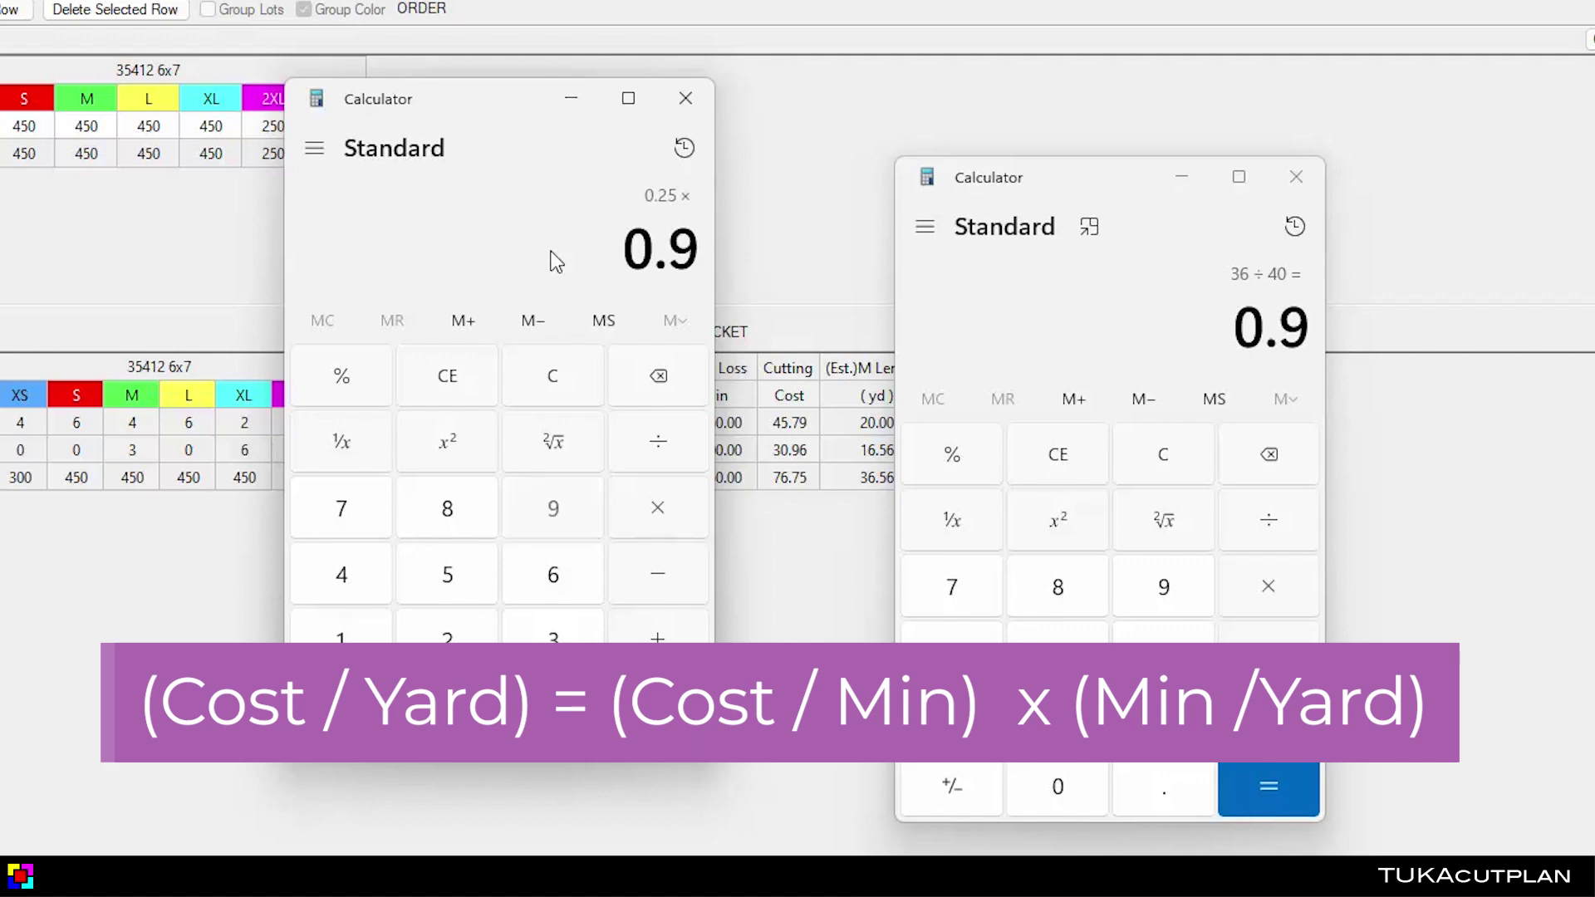
key(Return)
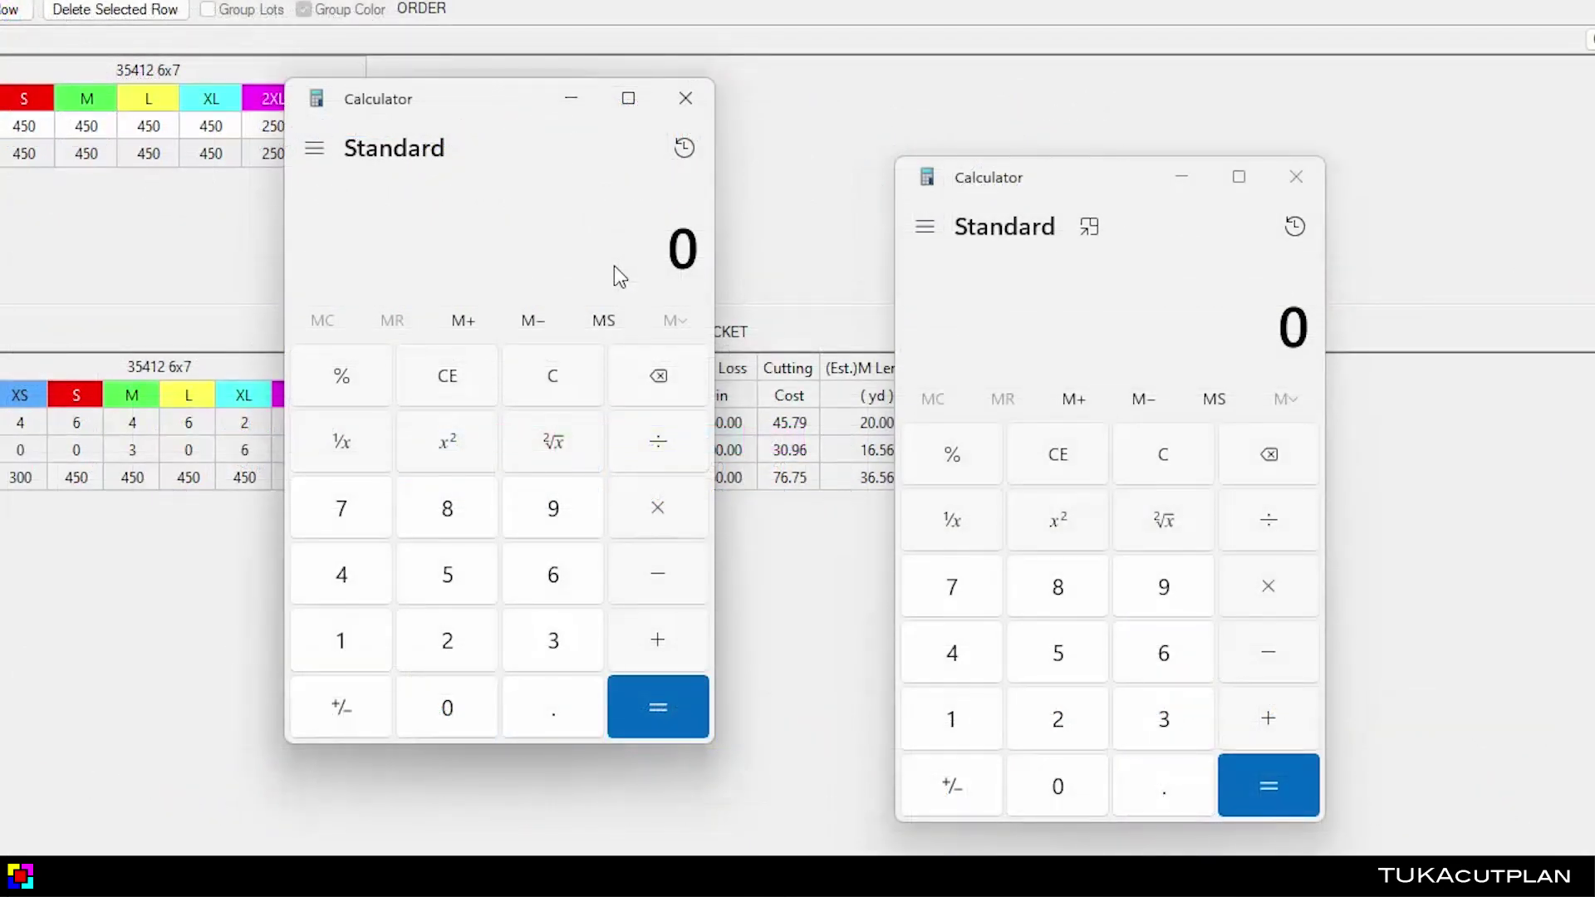
Calculate another cost per yard by dividing 1 by 3 and multiplying the quotient by the 0.25 cost per minute.
text(1/3)
key(Return)
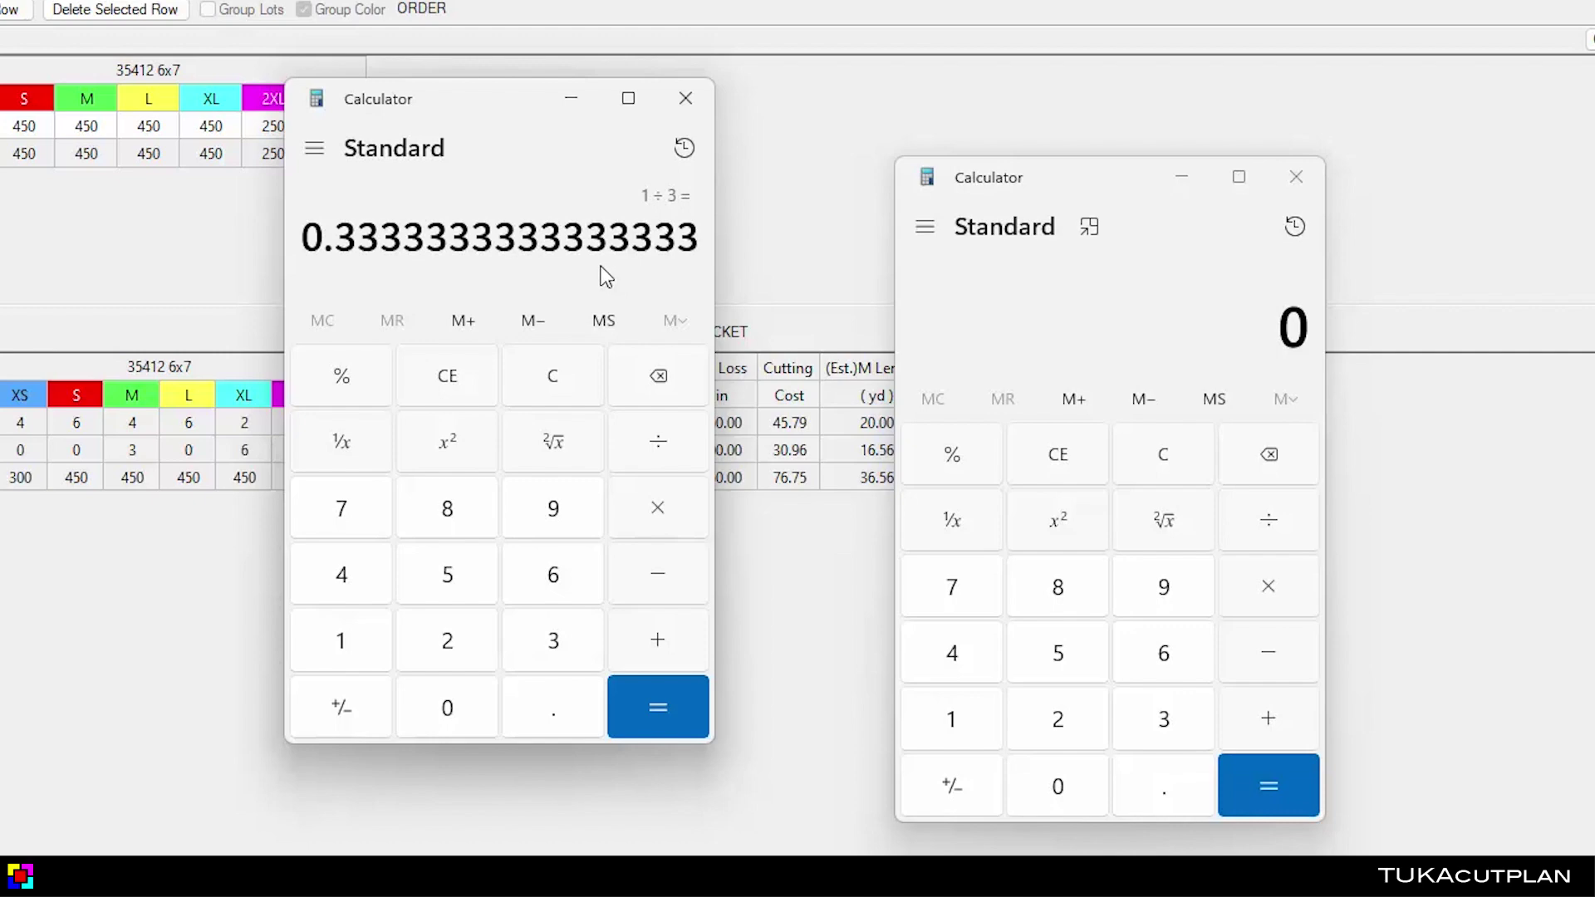
text(*0.25)
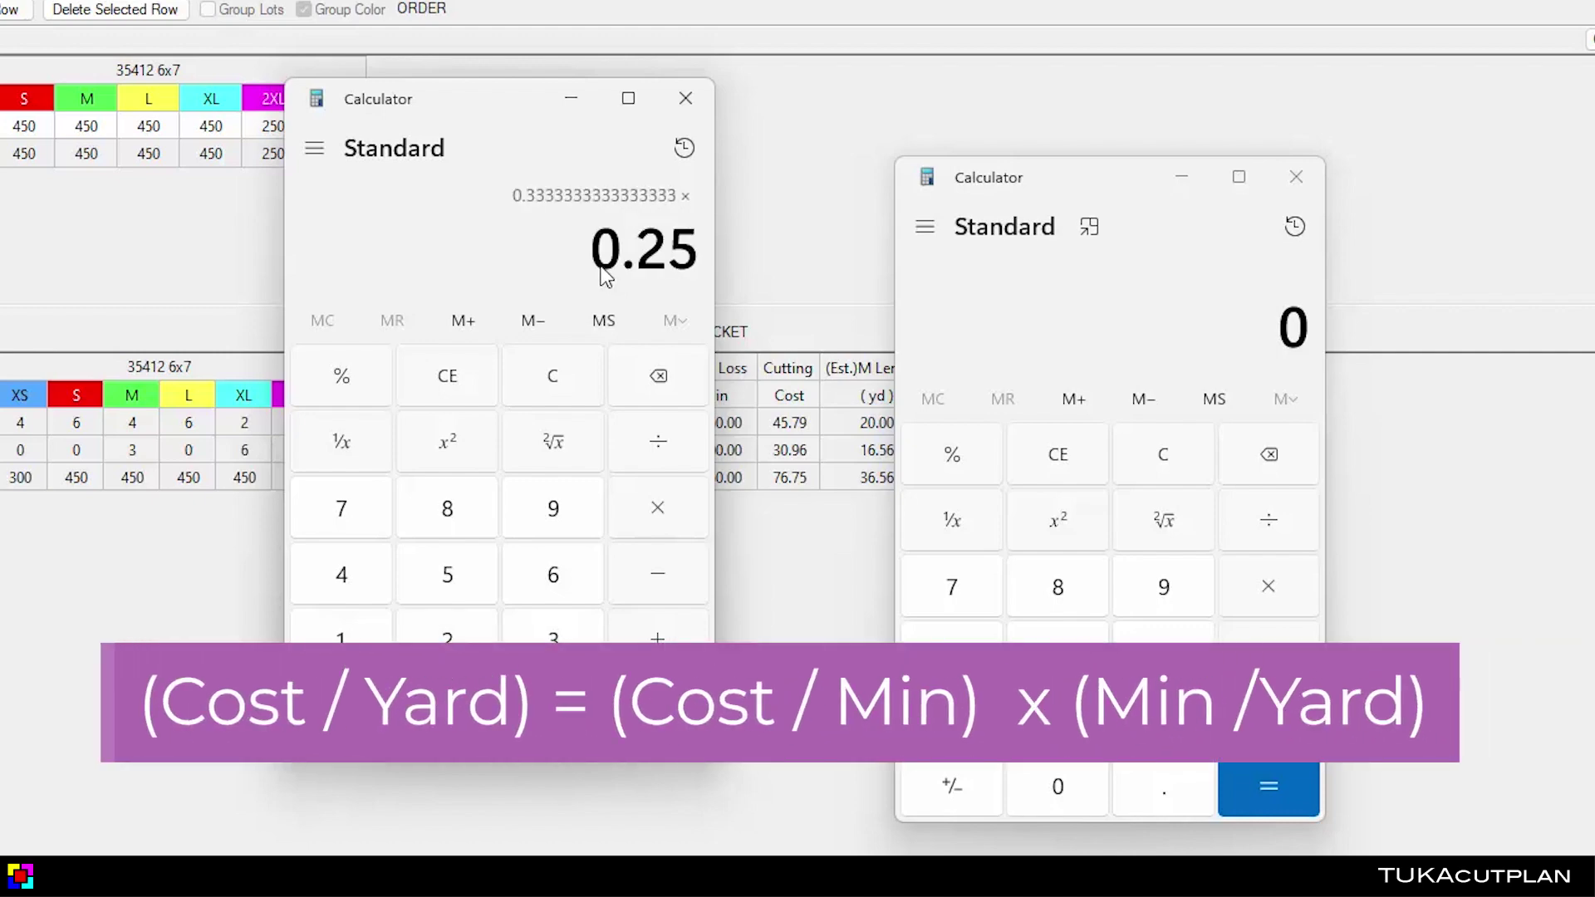
key(Return)
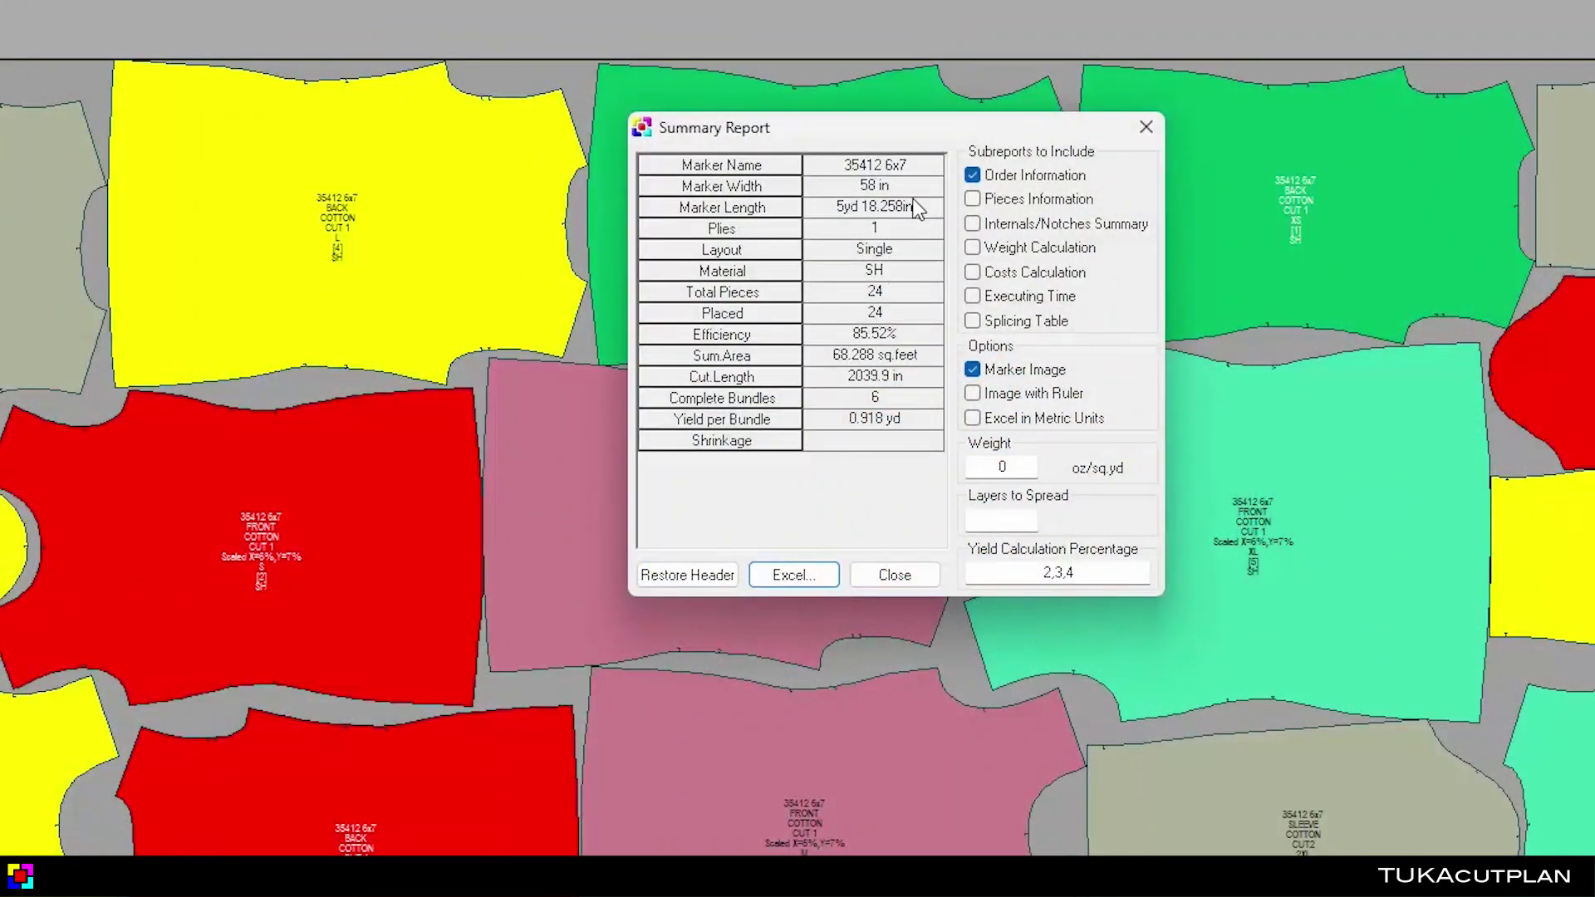
Examine the marker length and cut length in the Summary Report, and the fixed and per-size marking costs in TUKAplan.
click(914, 208)
click(860, 381)
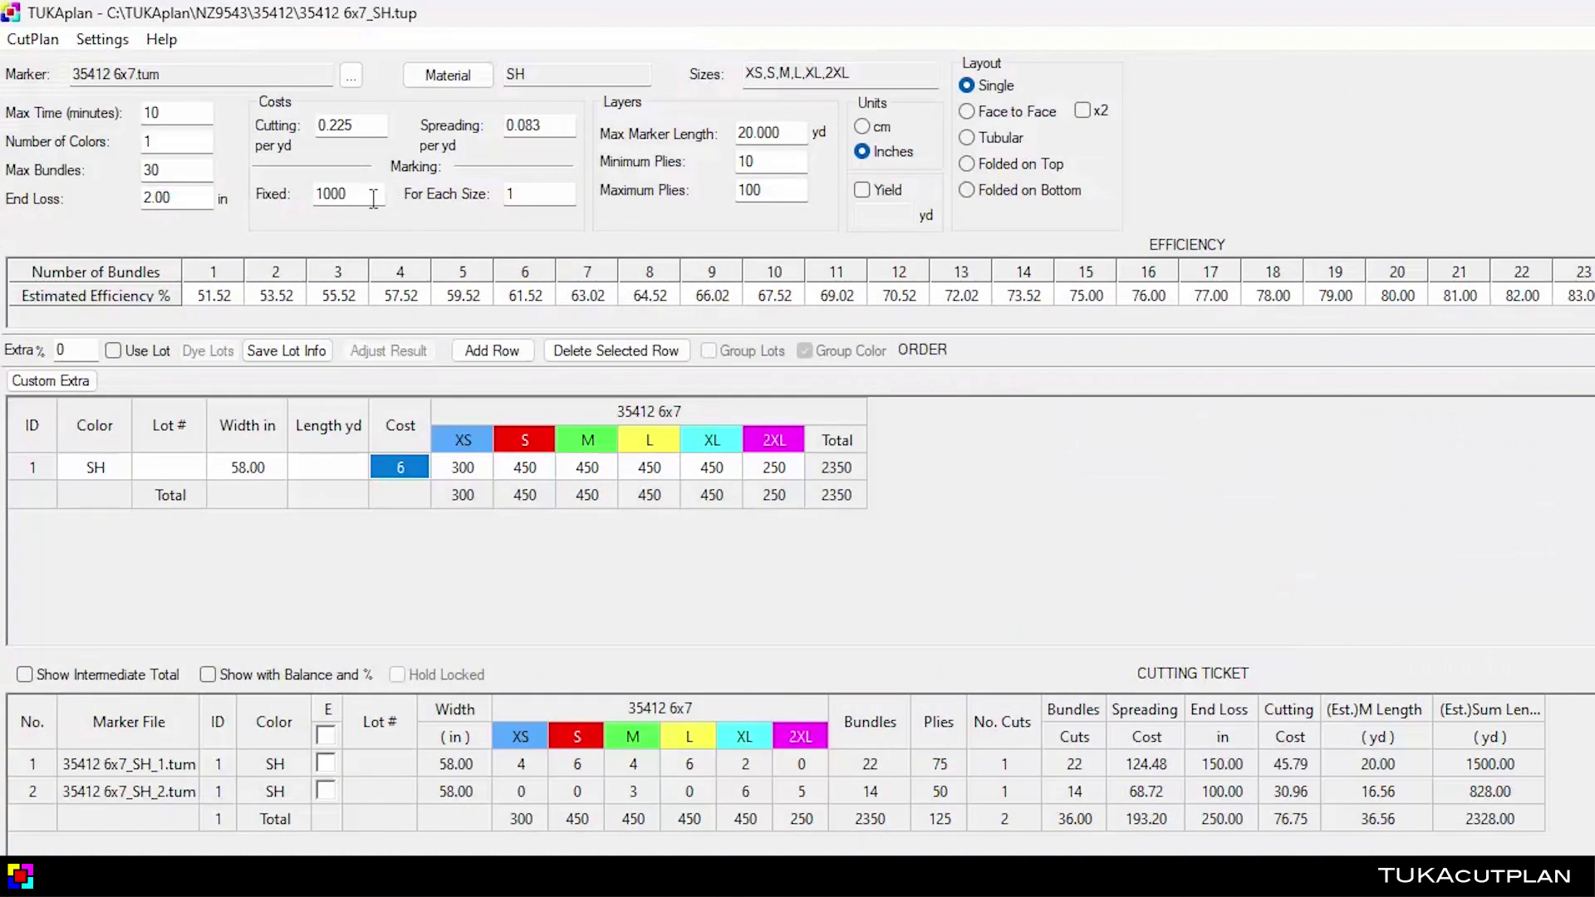
double_click(309, 195)
click(524, 198)
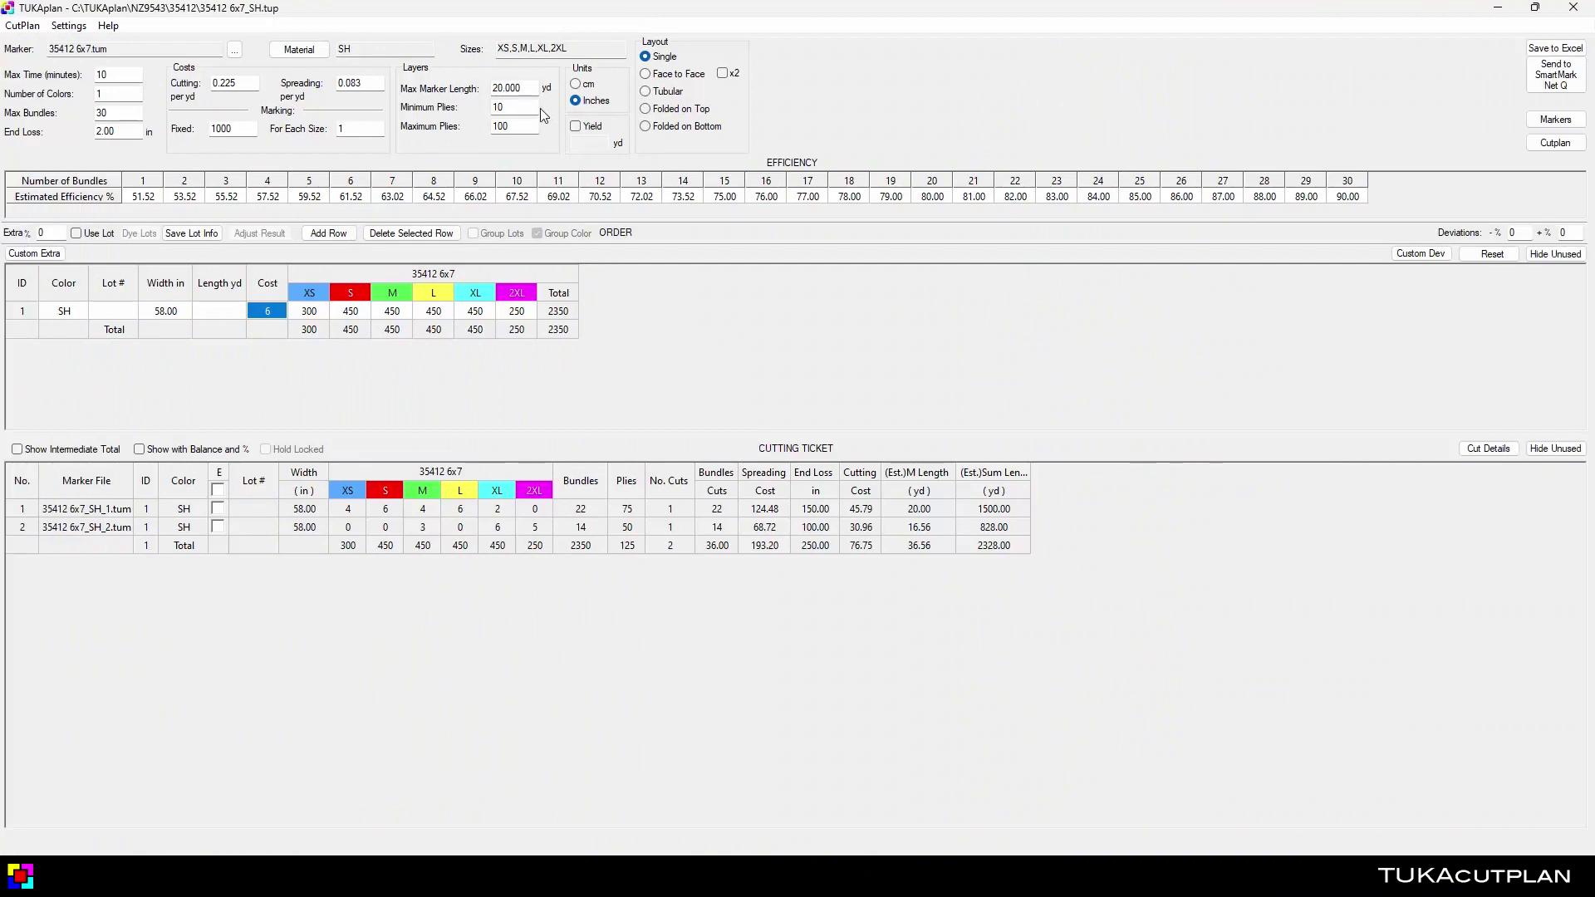
Review the layer limits for maximum marker length, minimum plies and maximum plies.
double_click(491, 88)
key(Tab)
key(Tab)
key(Tab)
Examine the area and cut length of each size in the size details, and the estimated efficiency per number of bundles.
click(23, 25)
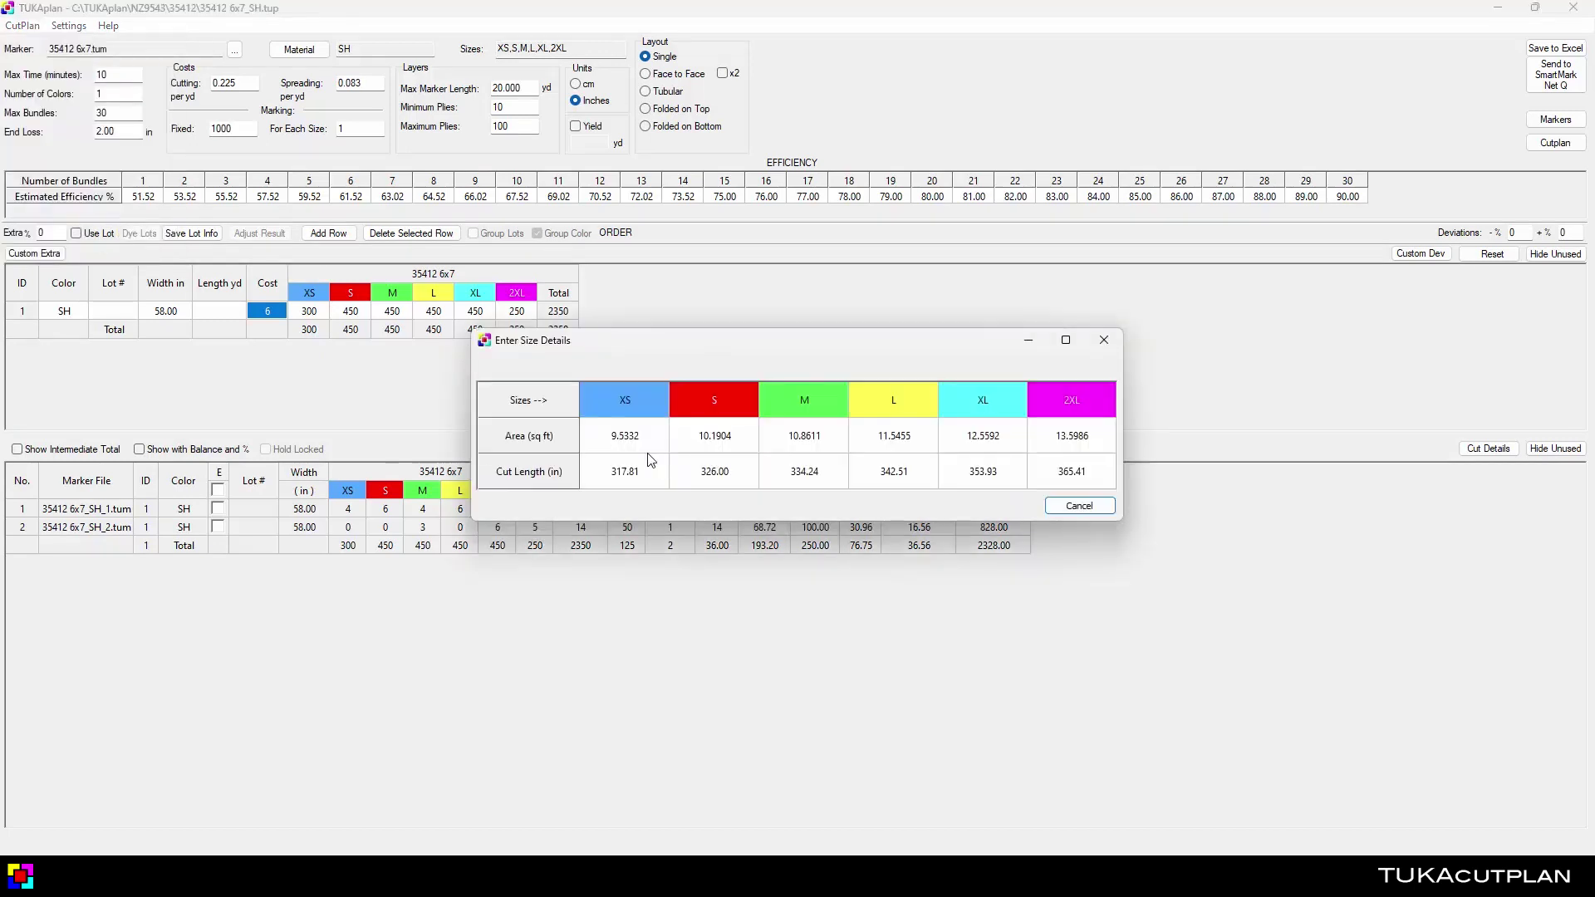
click(45, 303)
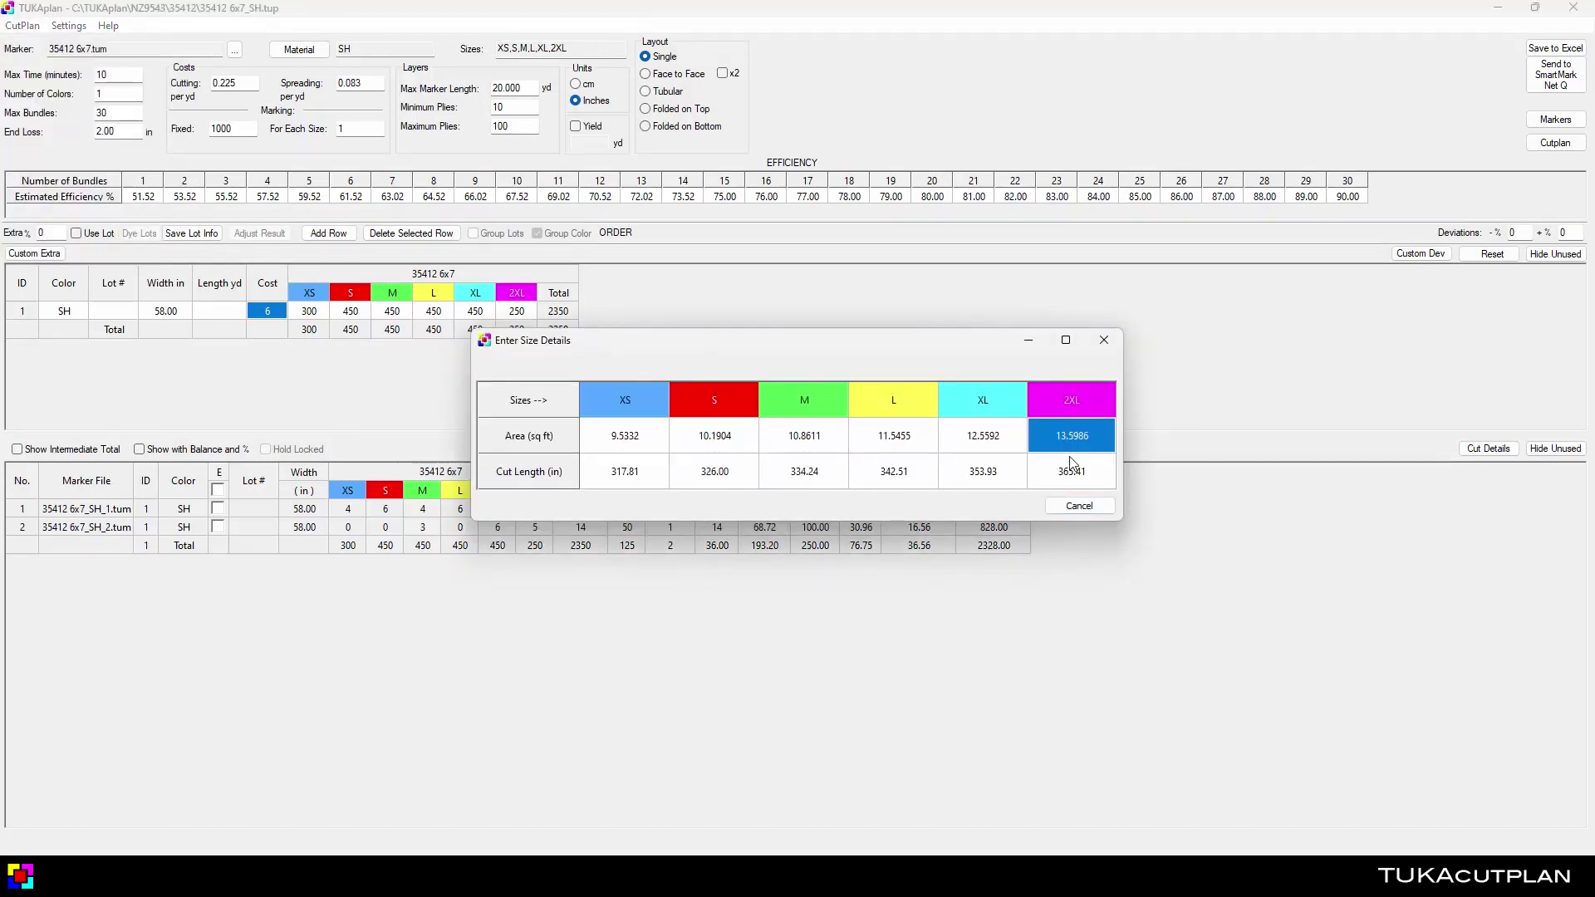
click(1080, 505)
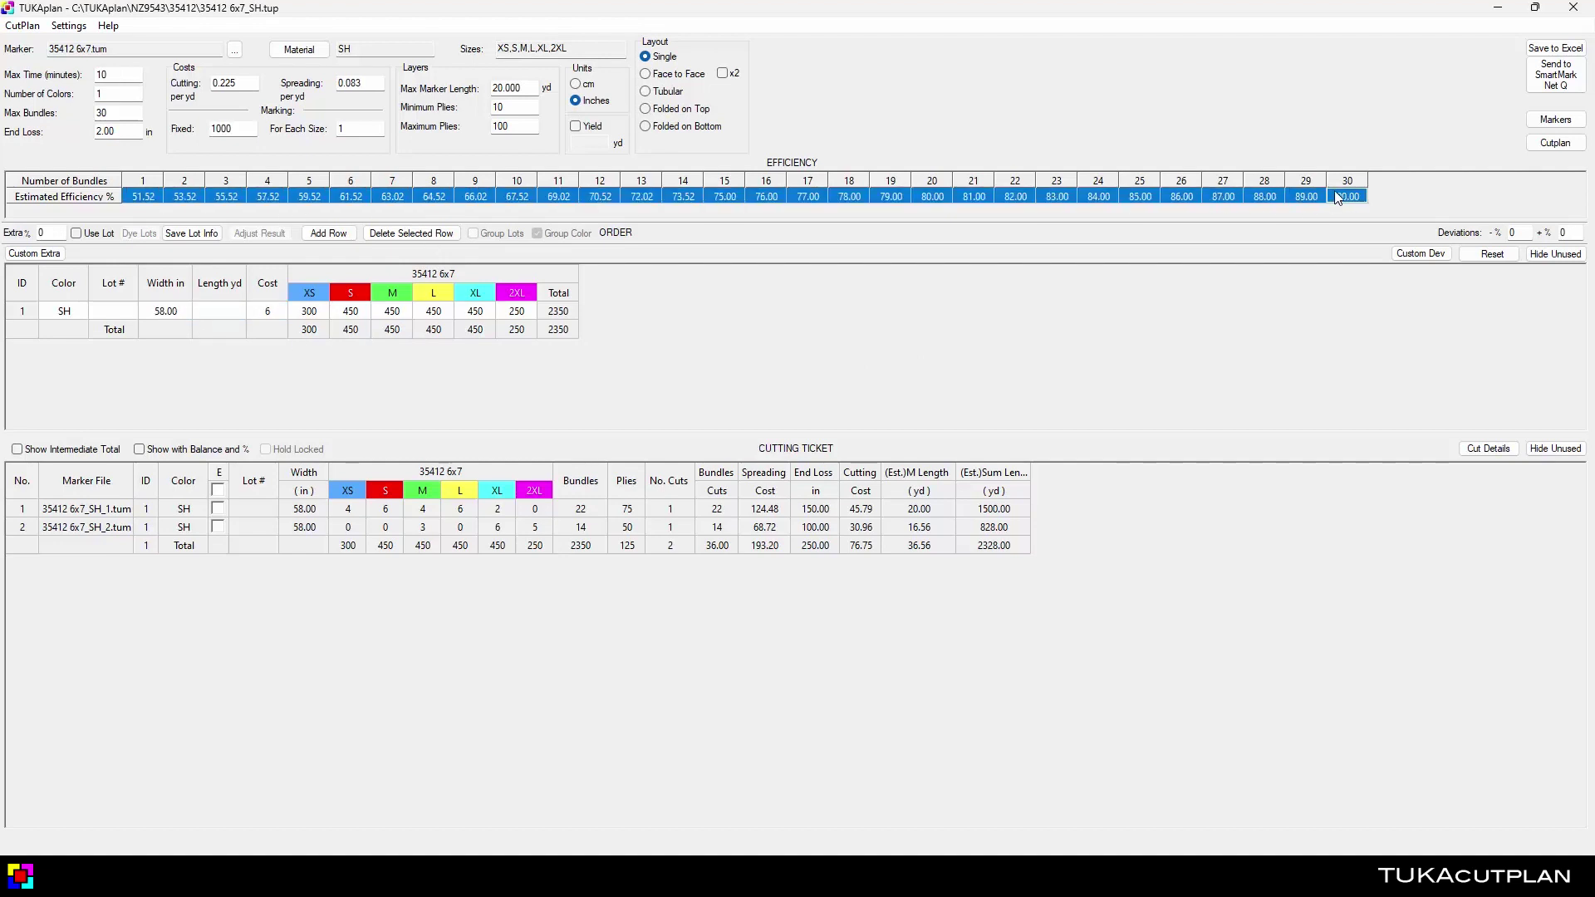
click(1099, 196)
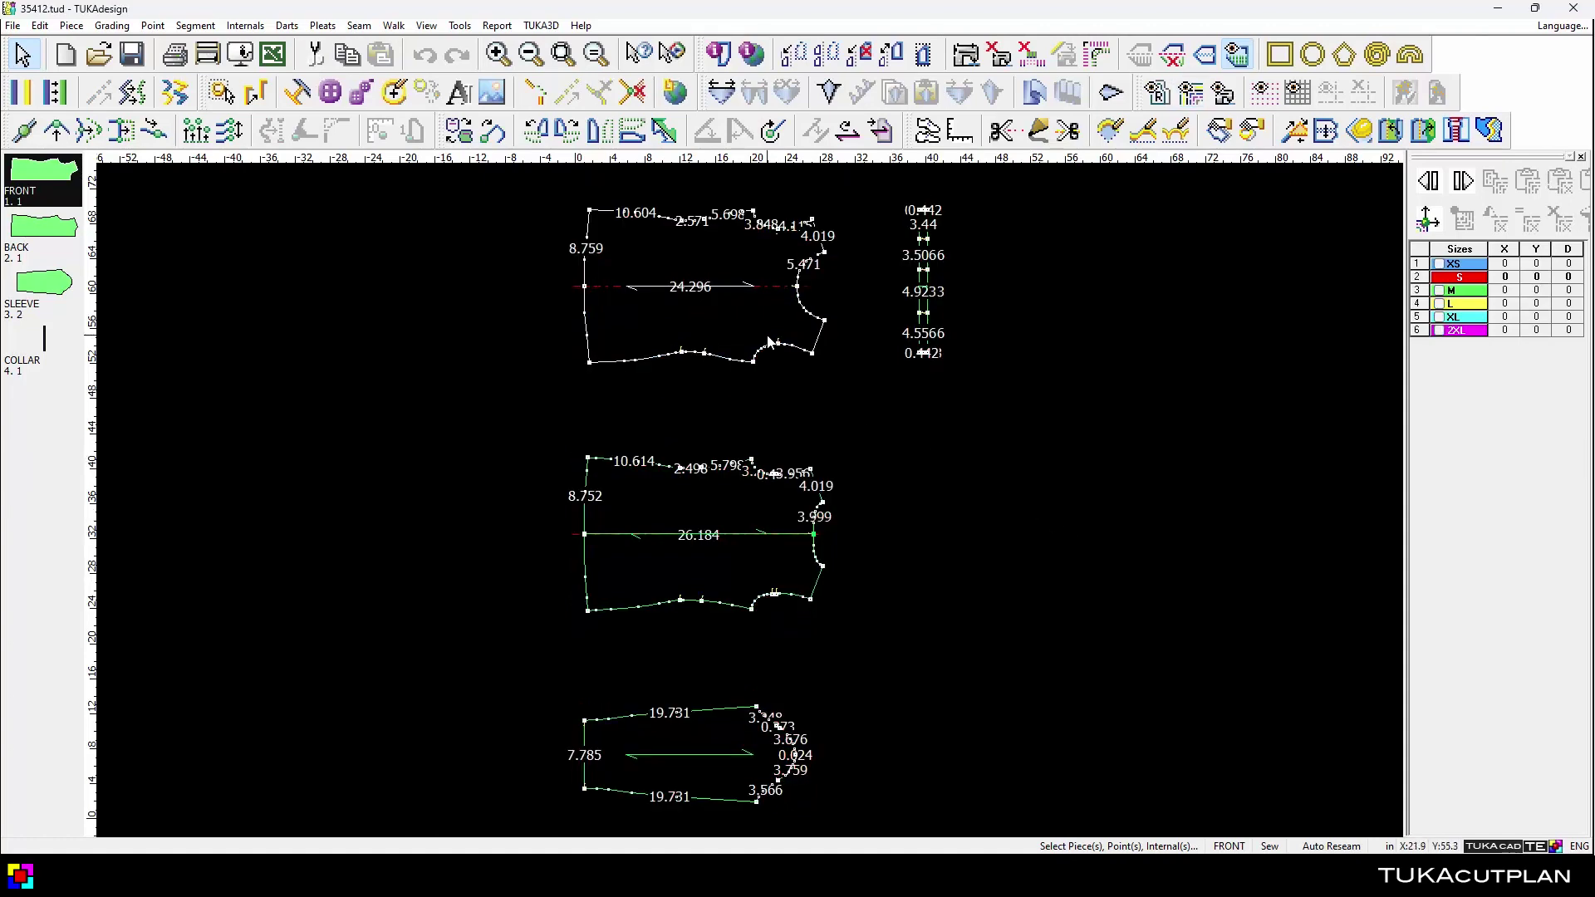
In TUKAdesign, open Scale / Shrink for the pattern pieces and enter proportional values of 4% in X and 5% in Y.
right_click(770, 348)
click(896, 808)
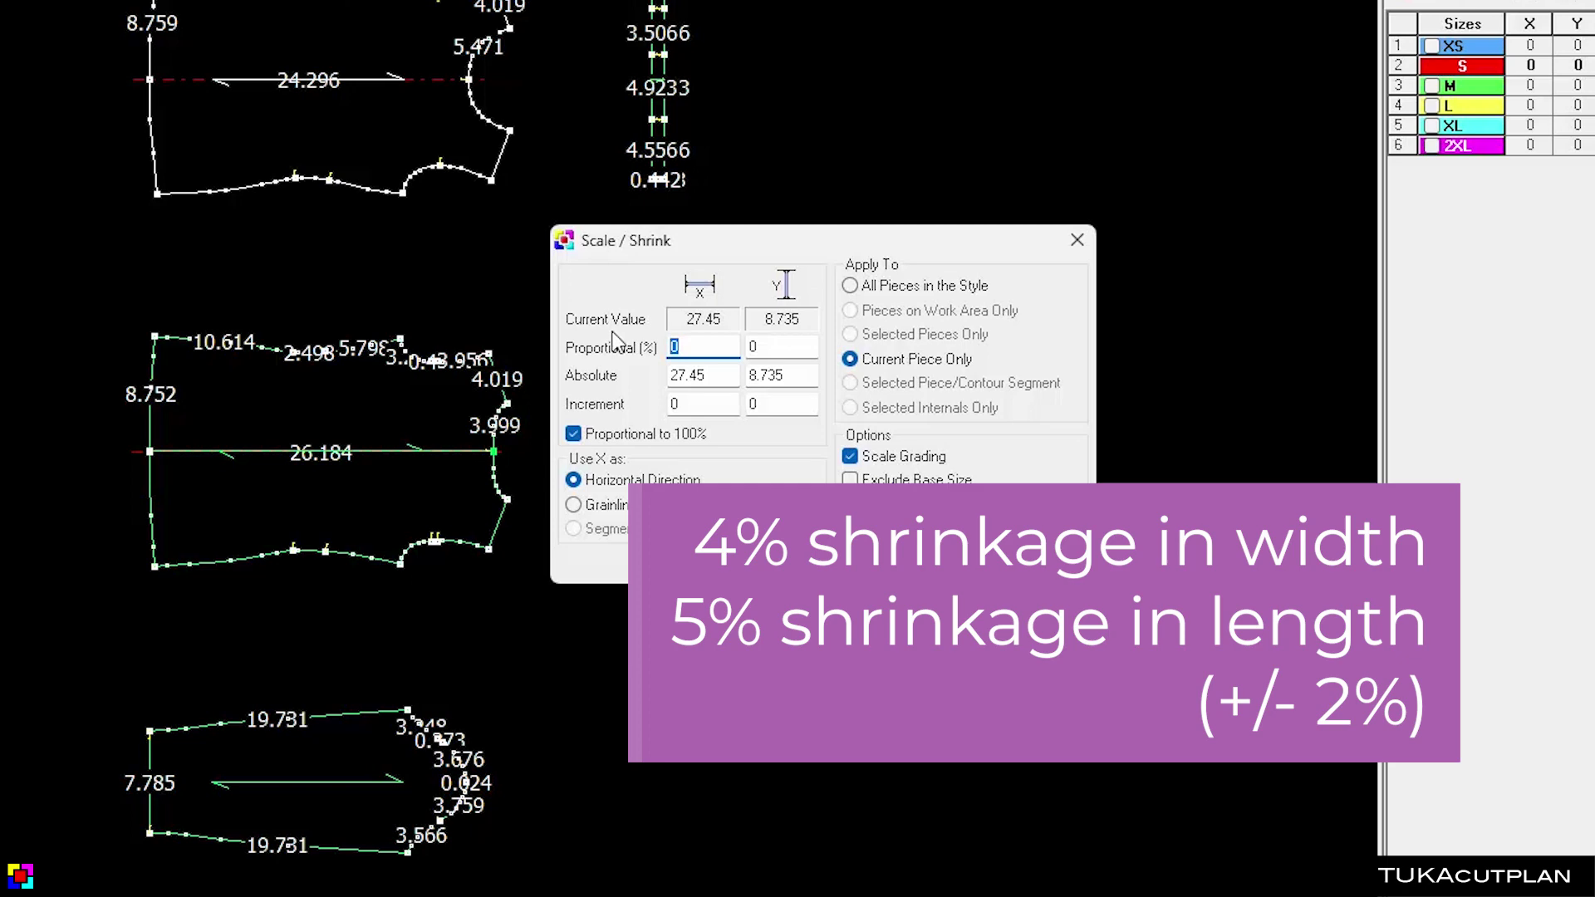
text(4)
click(773, 347)
text(5)
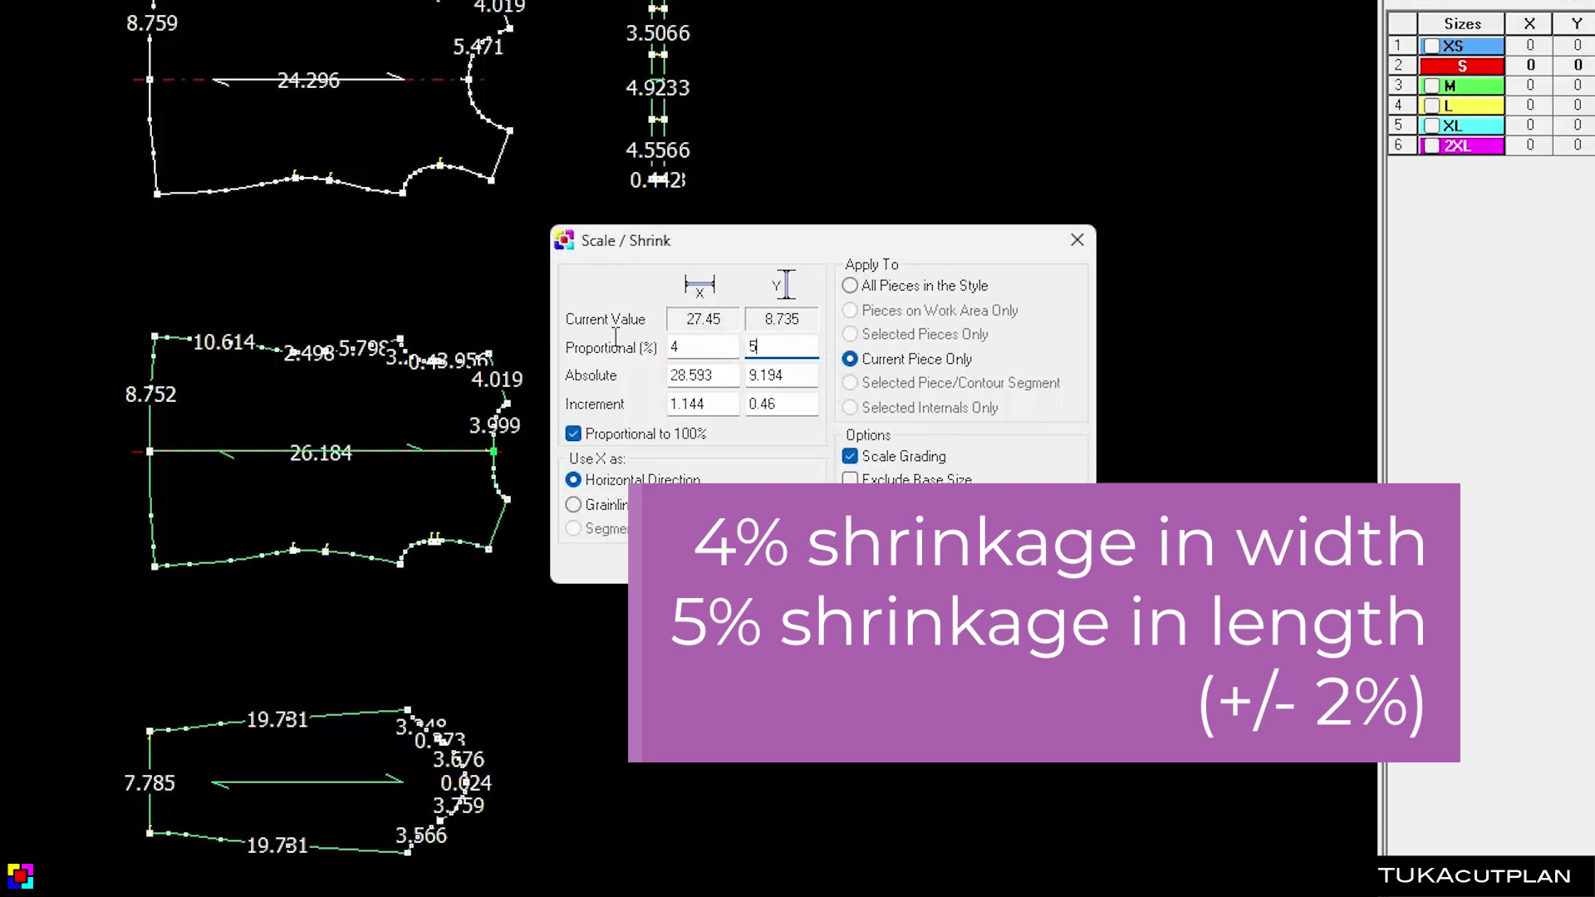
Set the proportional scaling to 6% in X and 7% in Y and apply it to all pieces in the style.
key(shift+Tab)
text(6)
click(773, 345)
double_click(752, 346)
text(7)
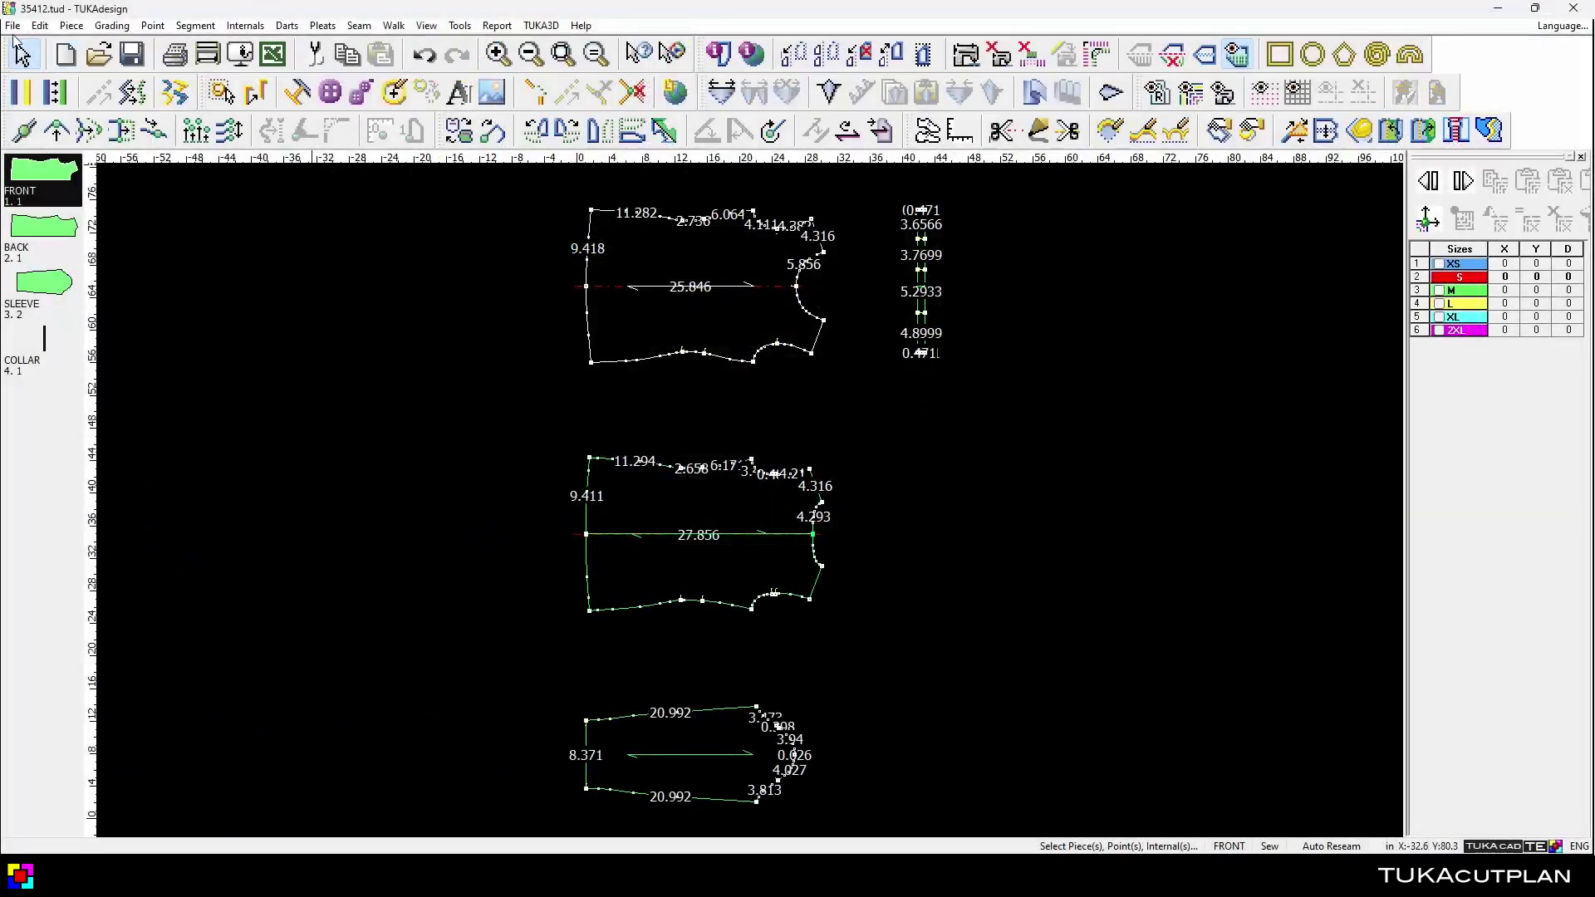
Save the scaled style as a new file named 35412 6x7.tud in the 35412 folder.
click(13, 25)
click(38, 155)
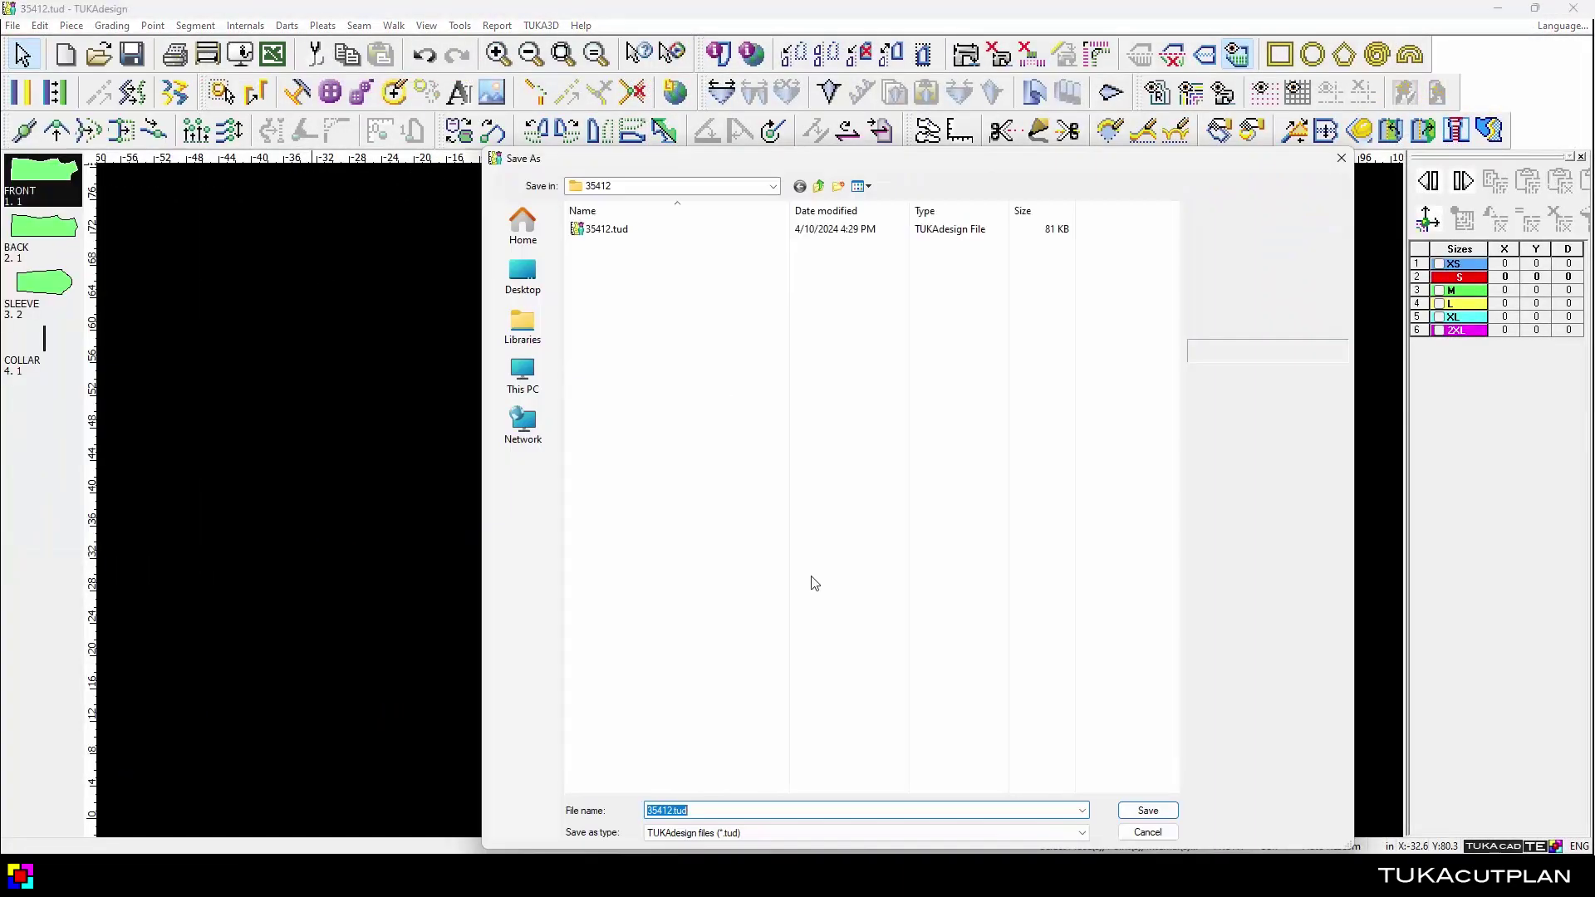
click(676, 811)
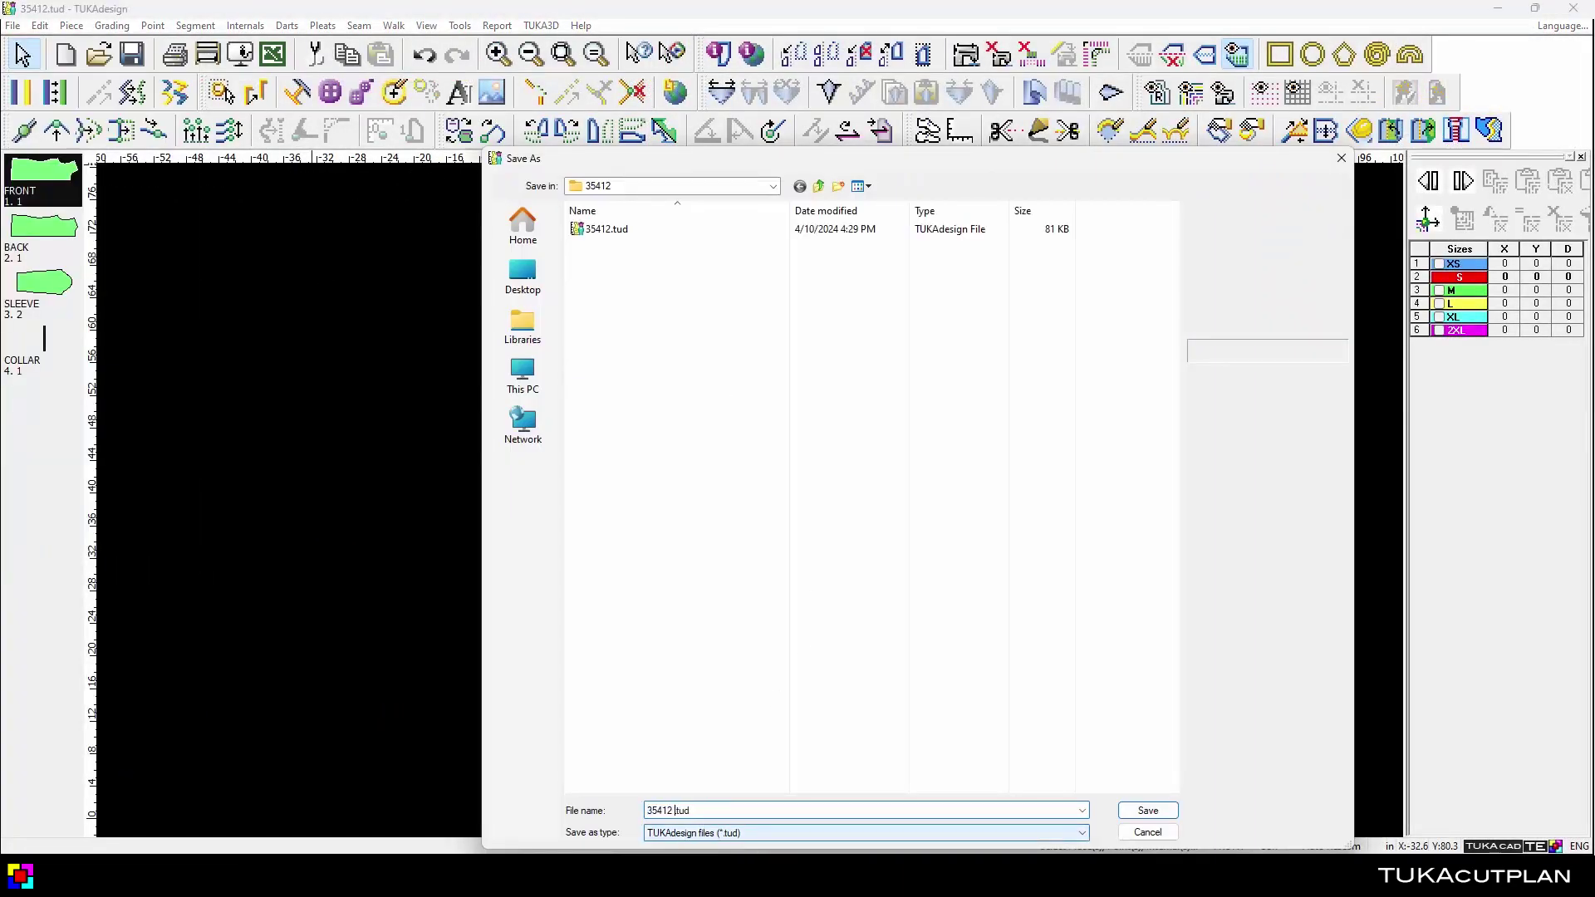
text(6x7)
click(1146, 811)
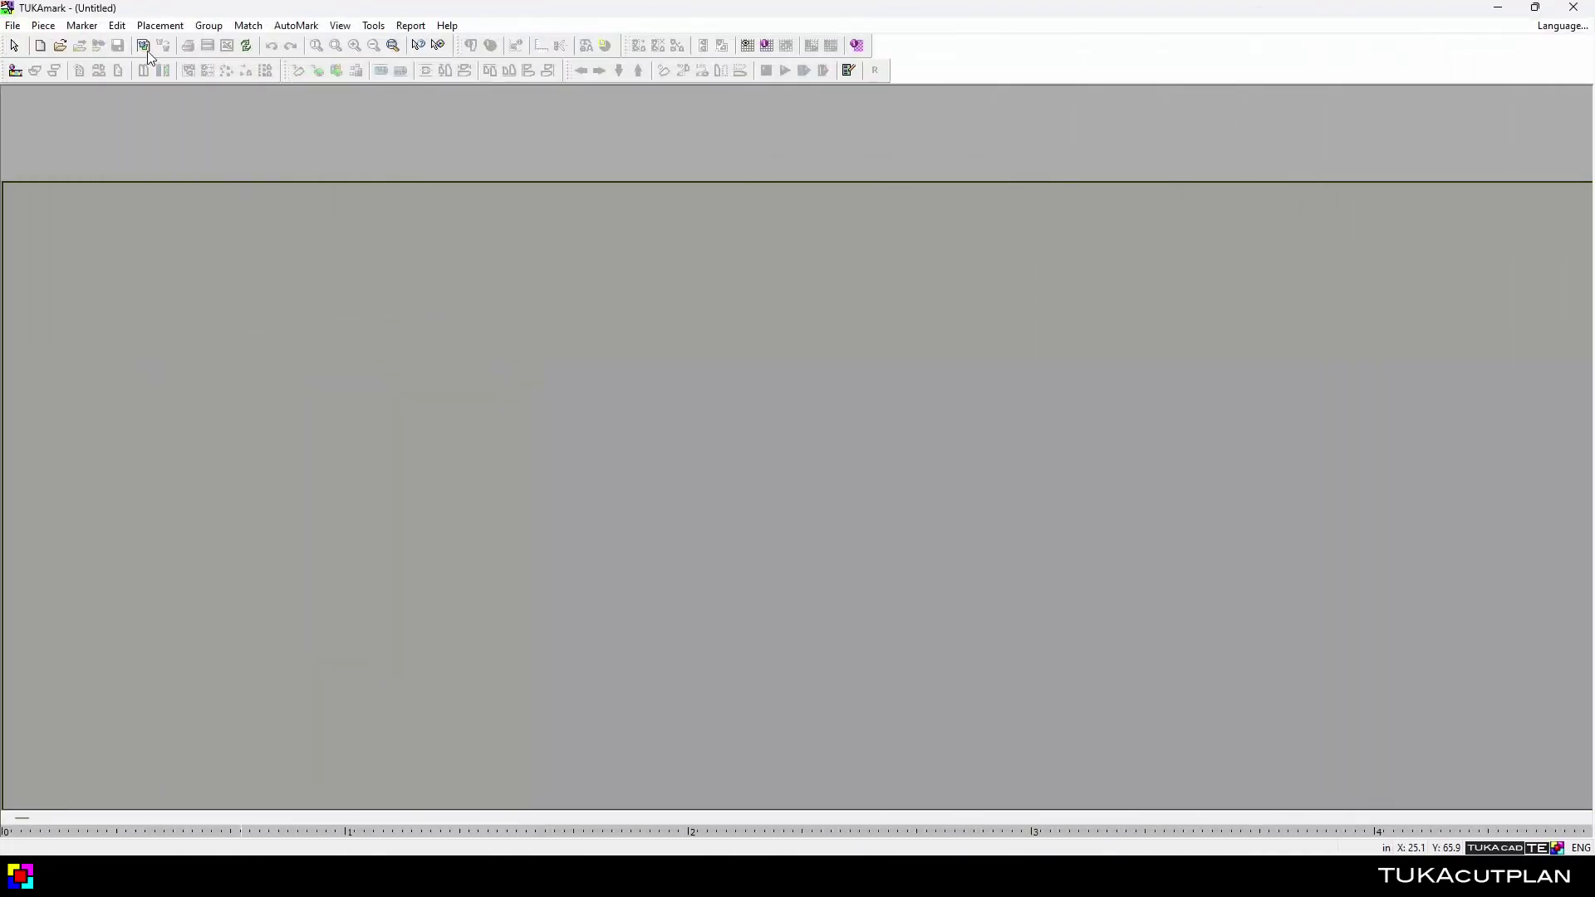
In TUKAmark, load the style 35412 6x7.tud and order its pieces with SH as the marker material.
click(147, 52)
click(655, 320)
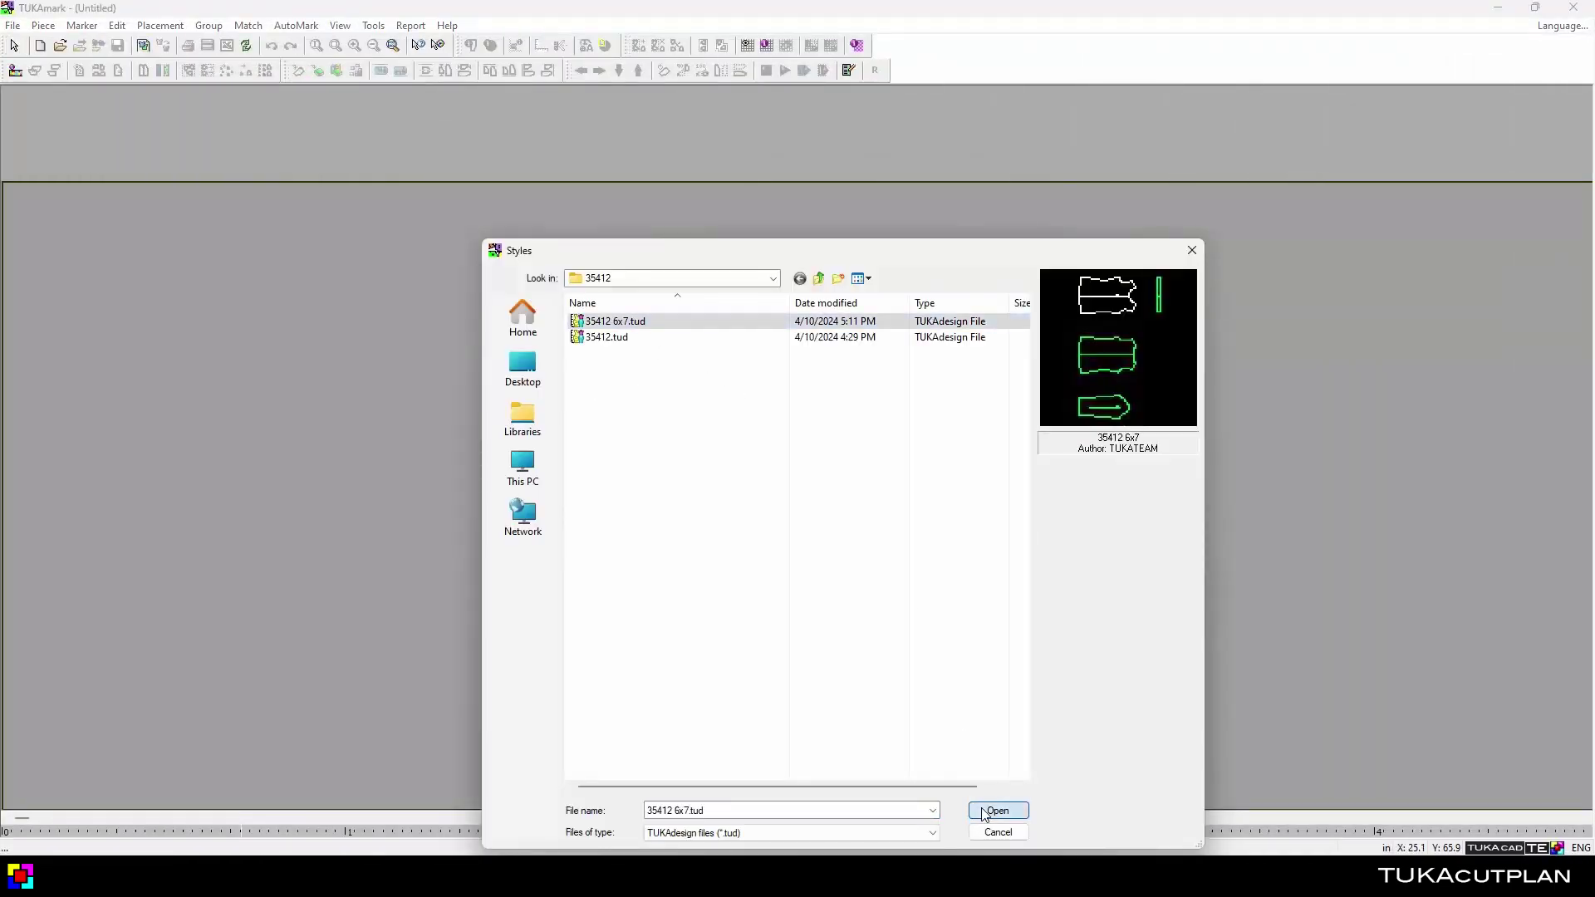
click(996, 811)
right_click(813, 643)
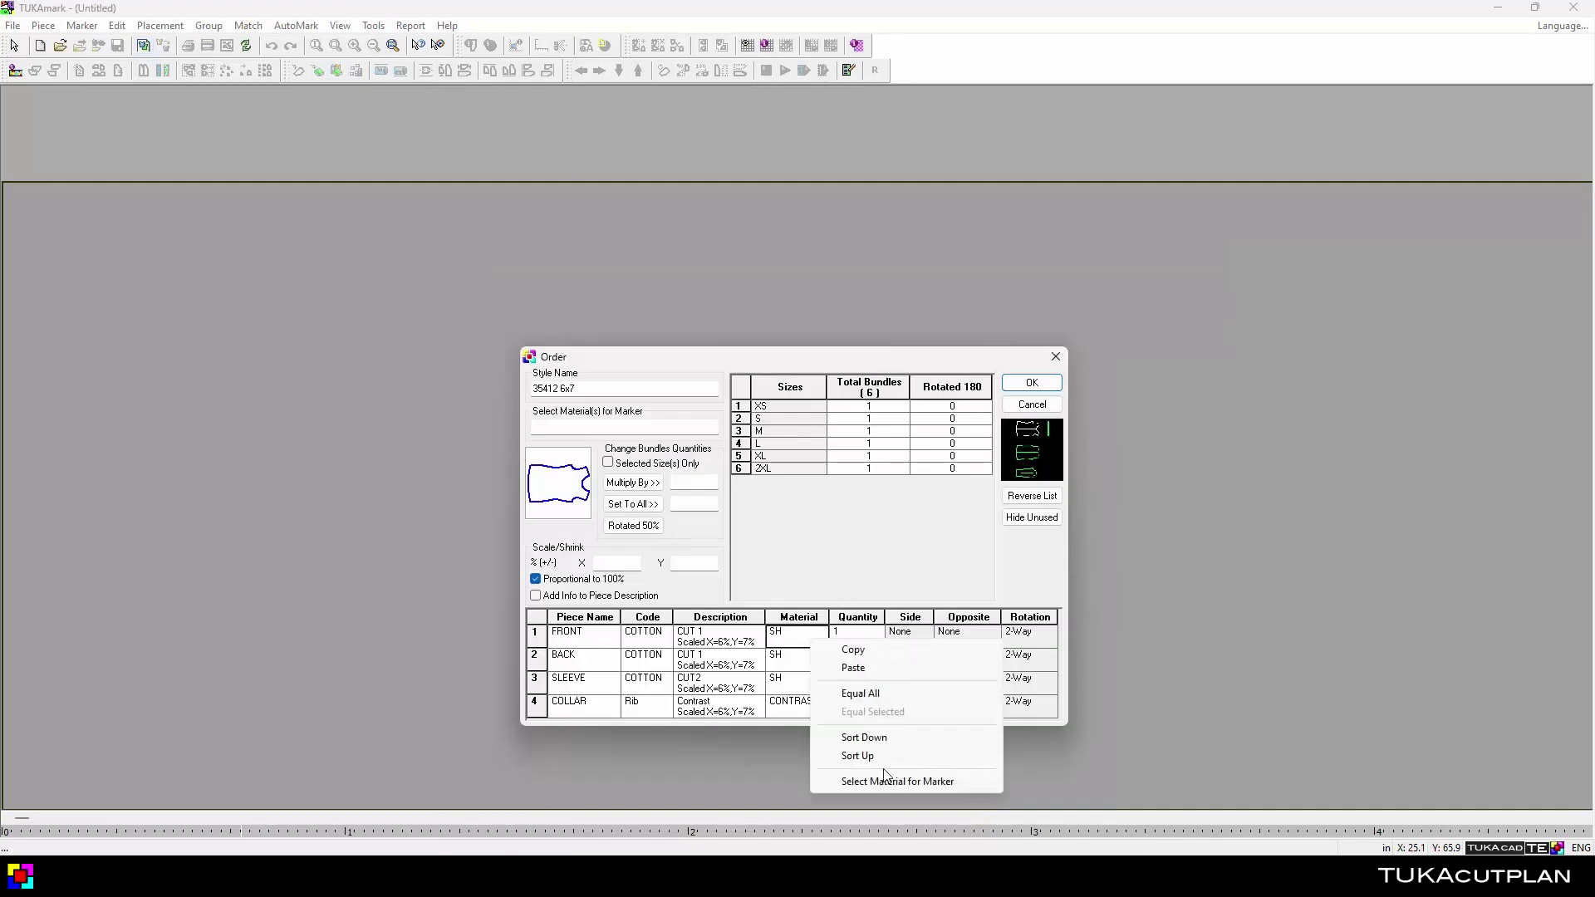
click(887, 782)
click(1032, 383)
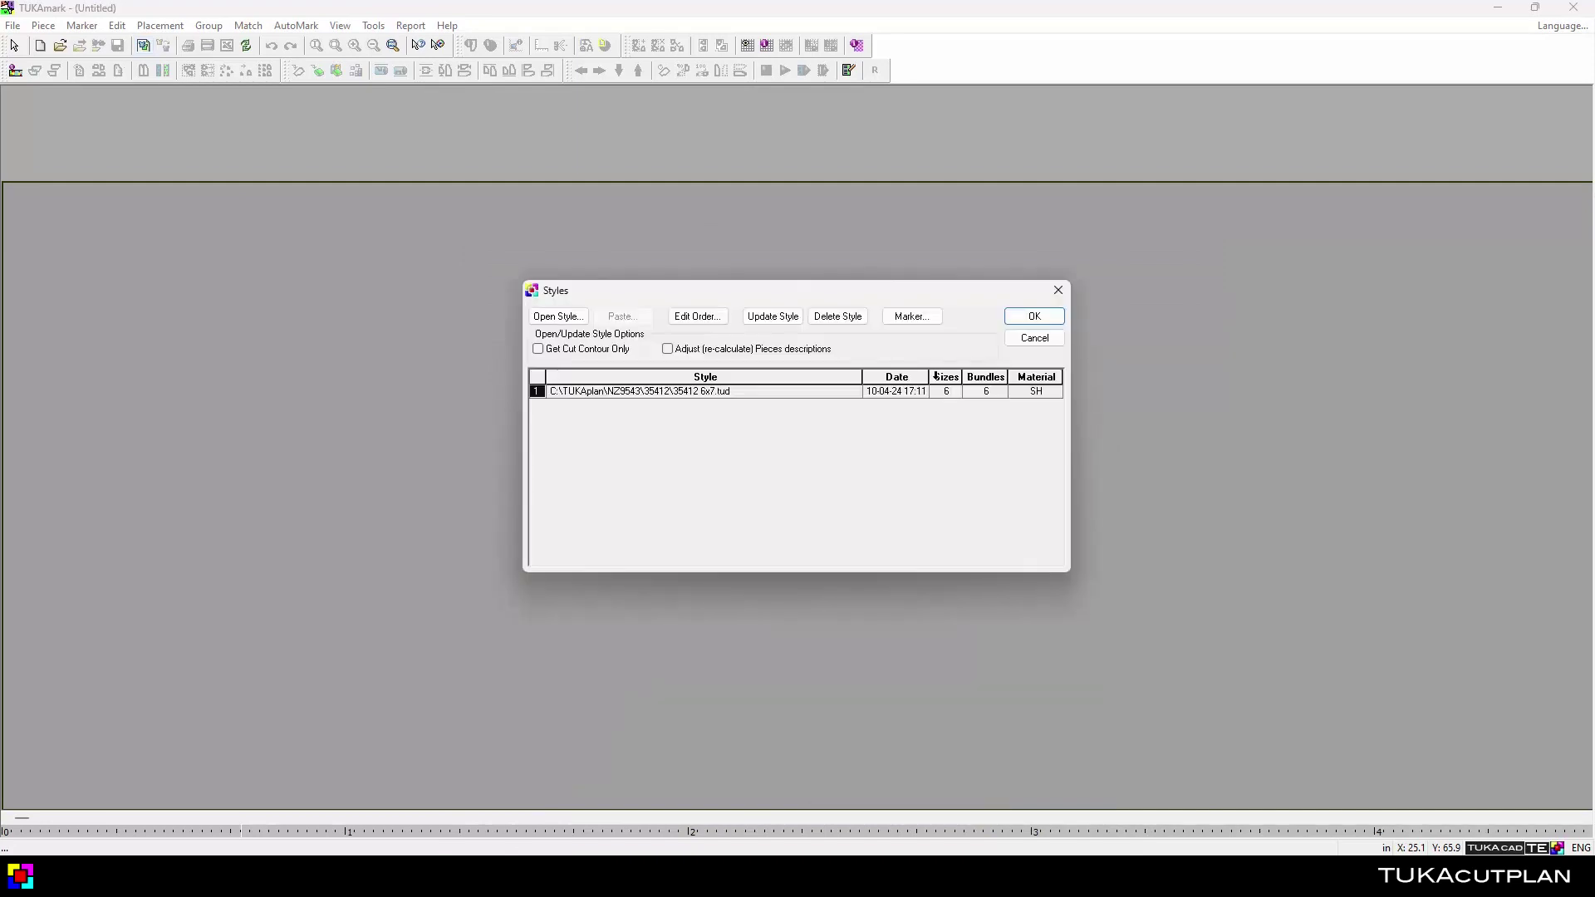
click(1034, 317)
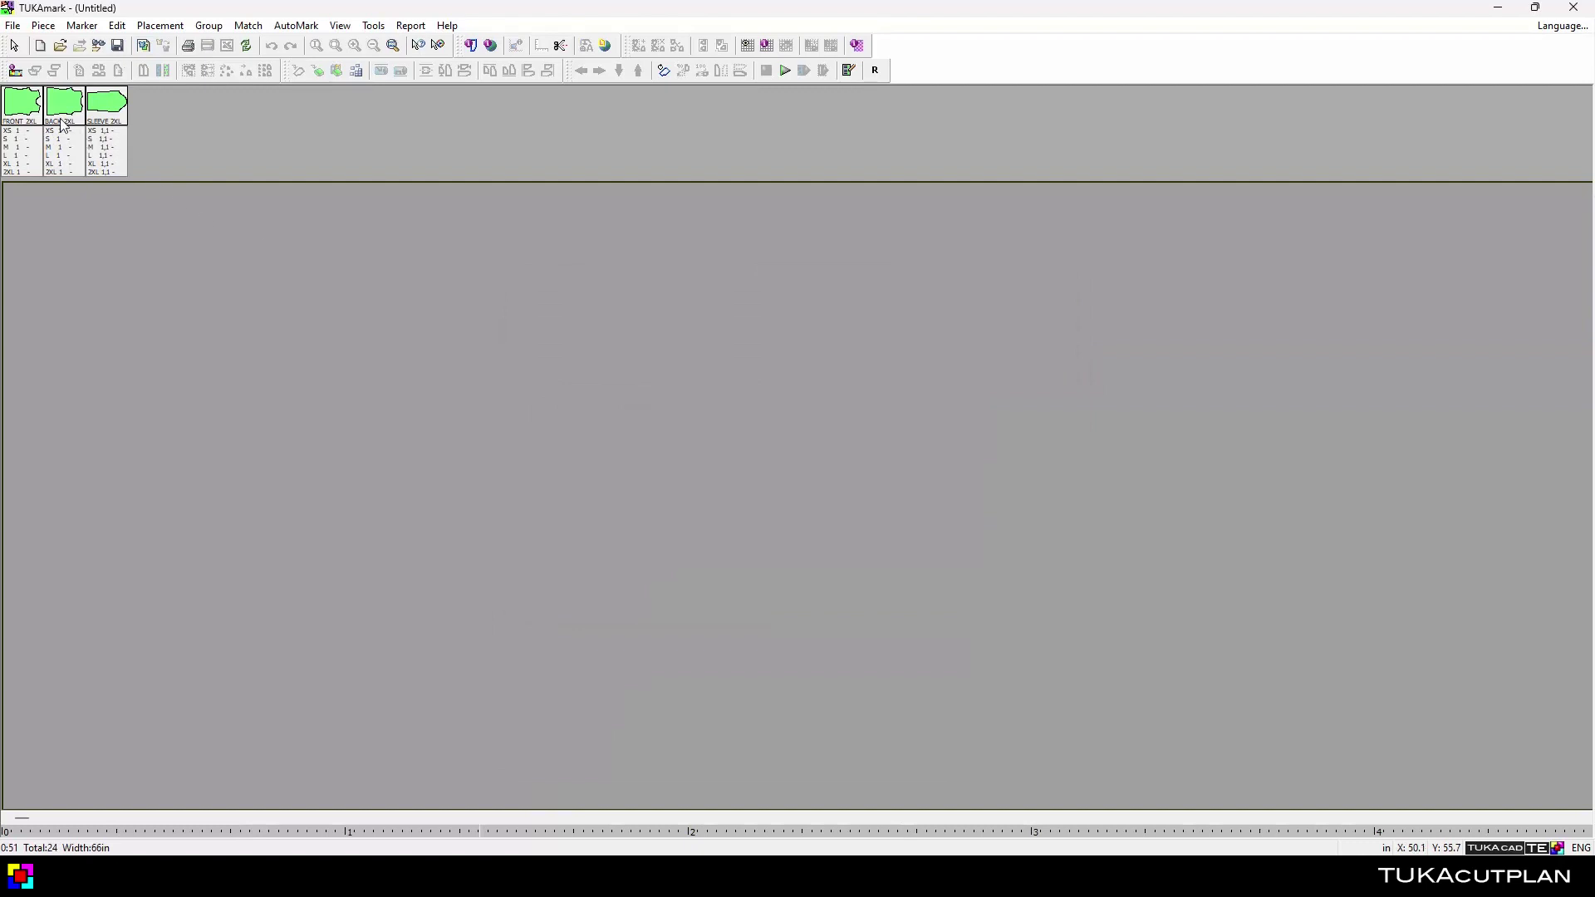
Set the marker width (Y) to 58 inches in the marker definitions.
click(15, 71)
double_click(854, 343)
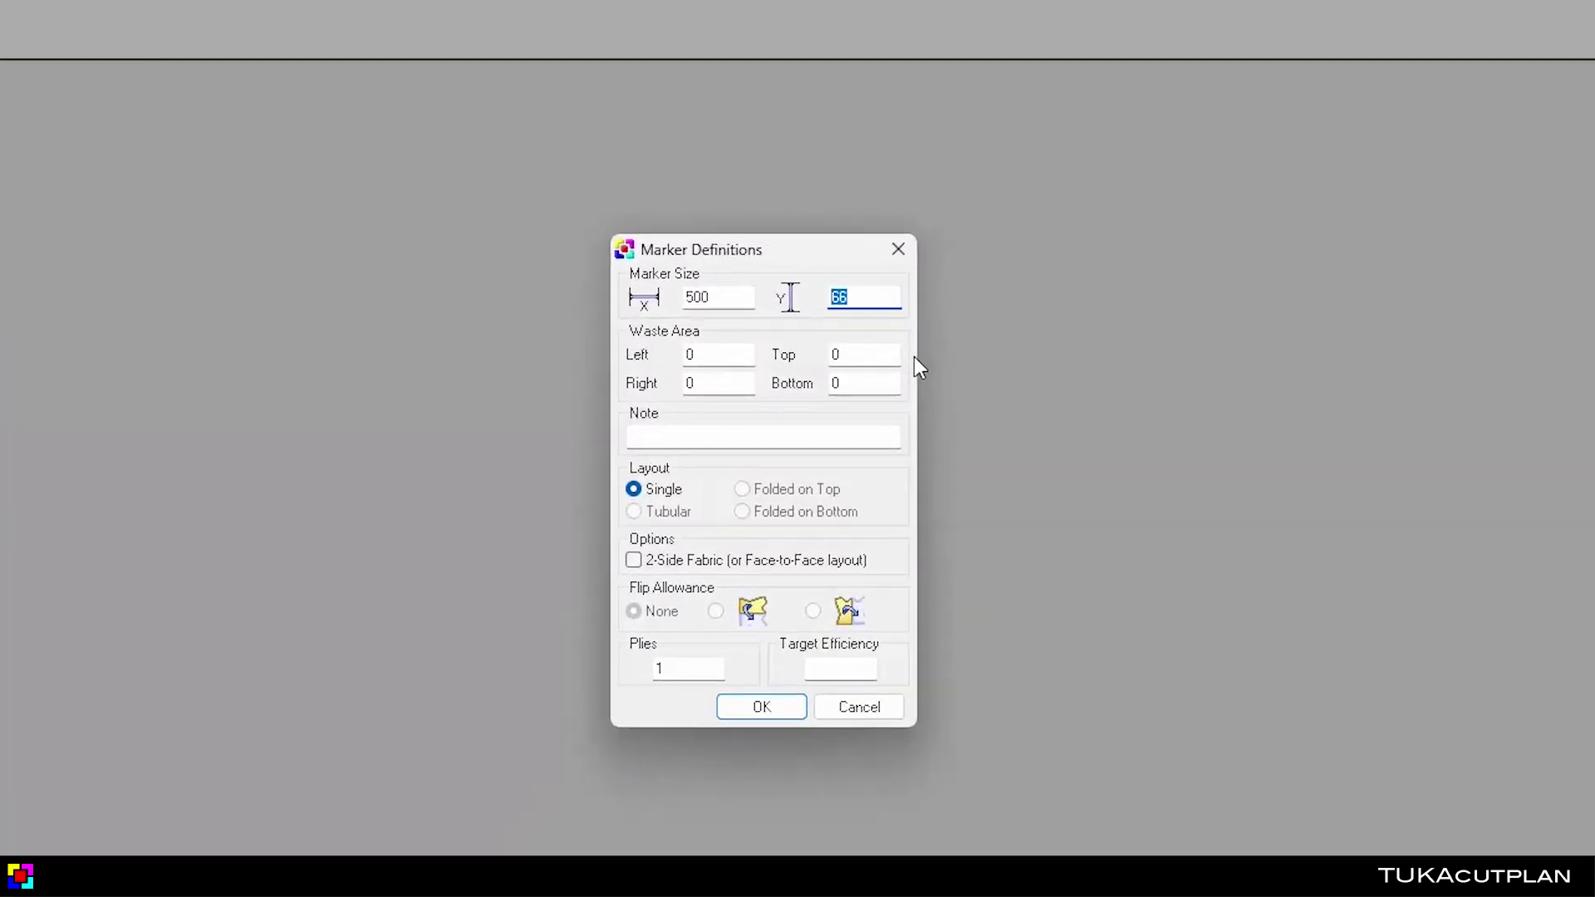
text(58)
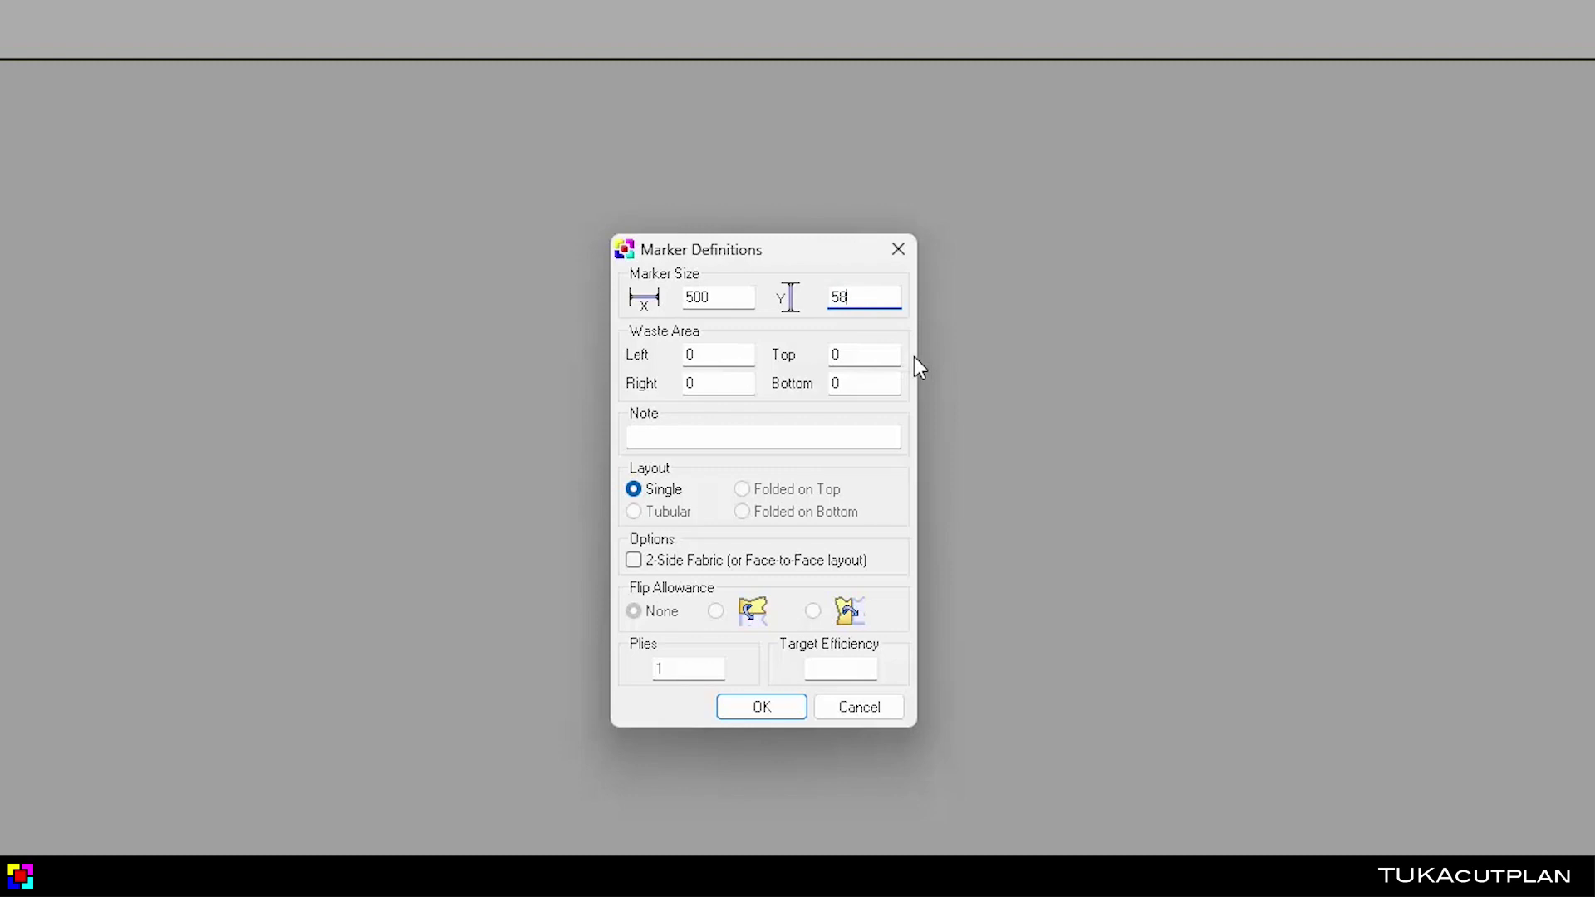
key(Return)
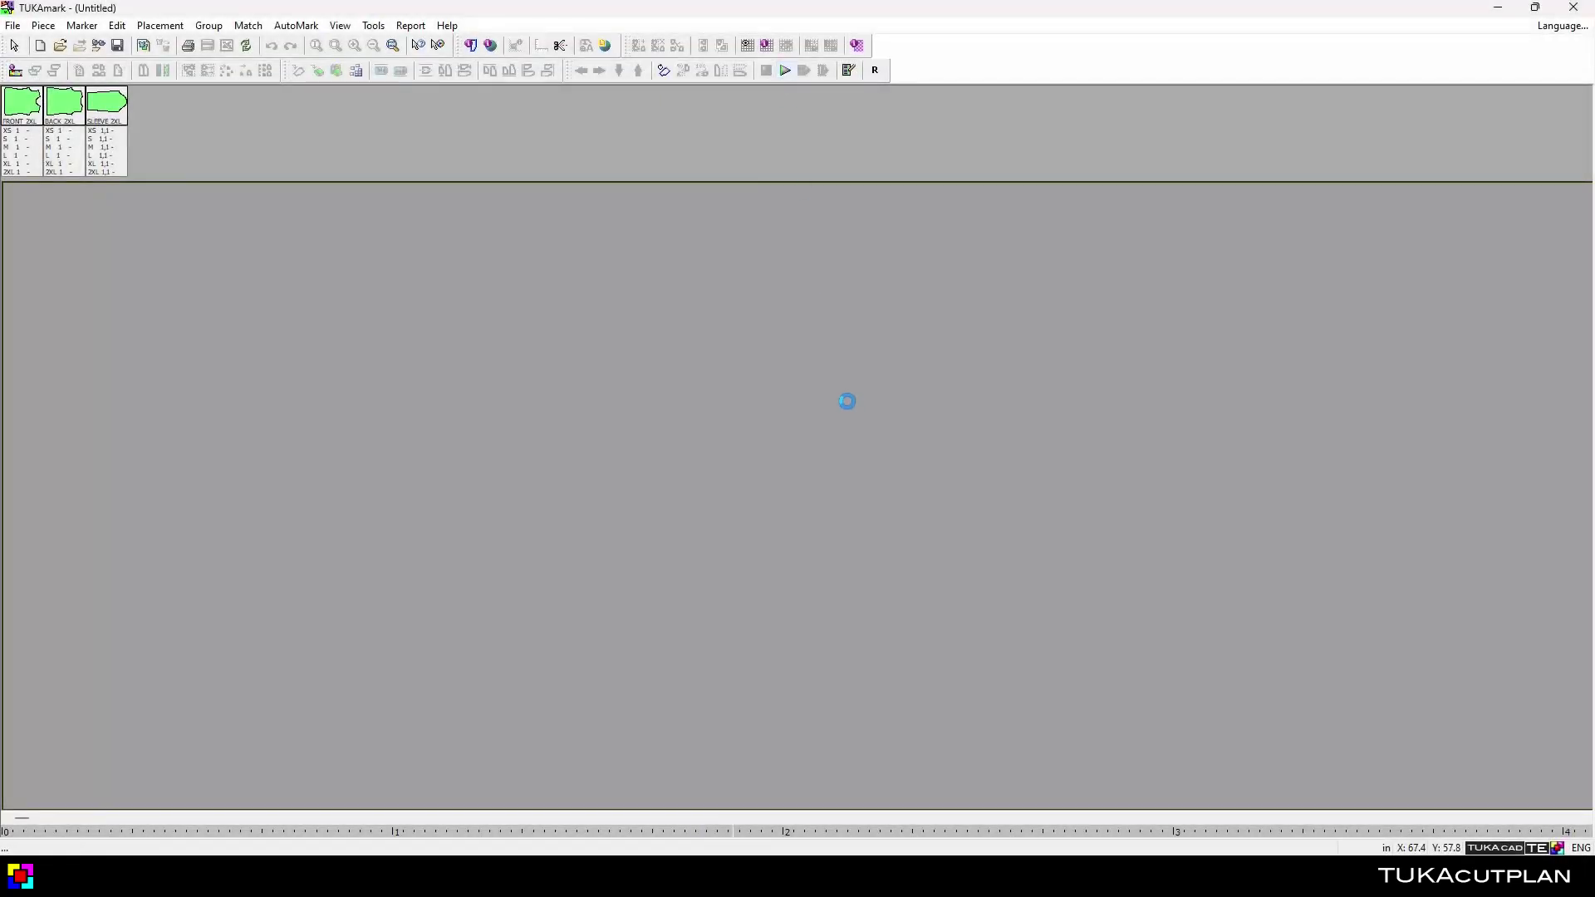
Nest all the ordered pieces automatically on the marker and save the marker.
click(855, 528)
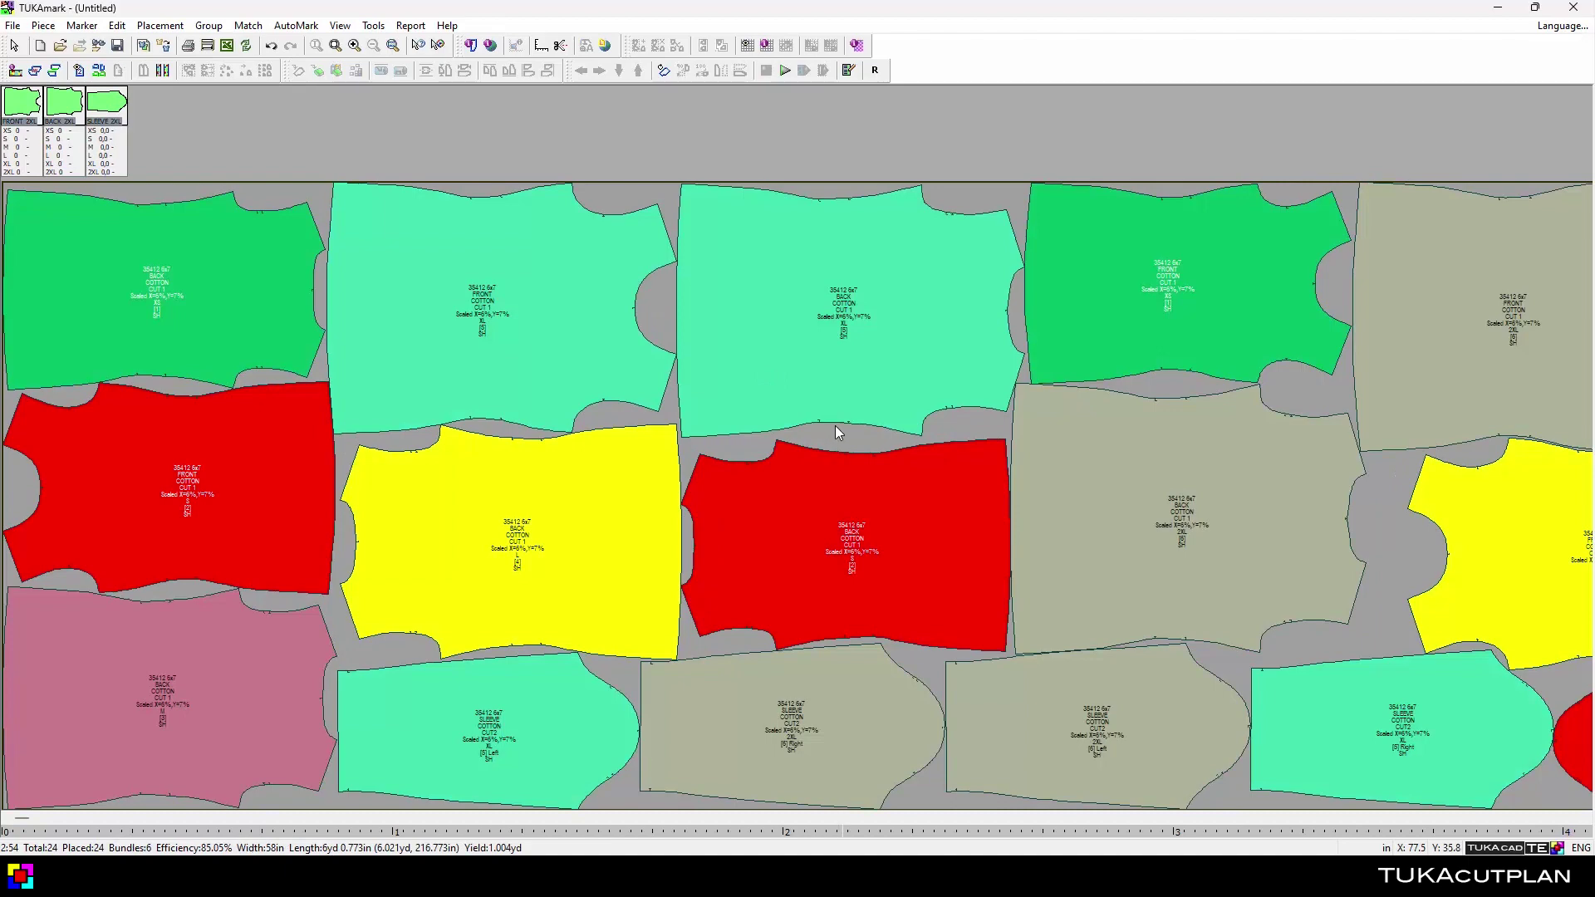
click(117, 46)
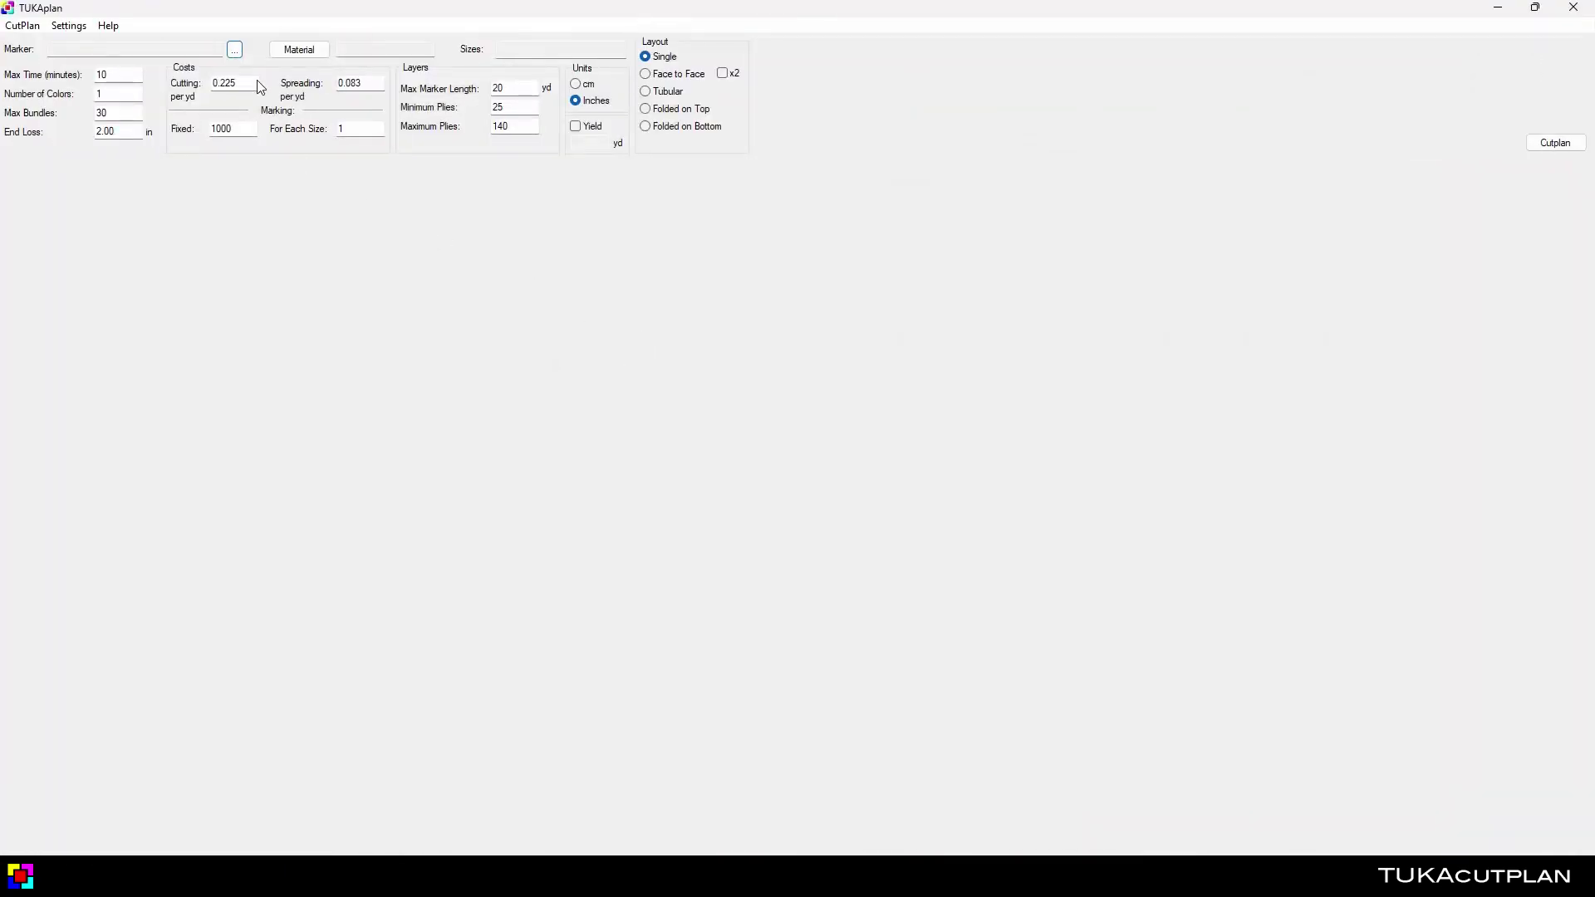
In TUKAplan, load the marker file 35412 6x7.tum from the 35412 folder.
click(236, 51)
click(894, 354)
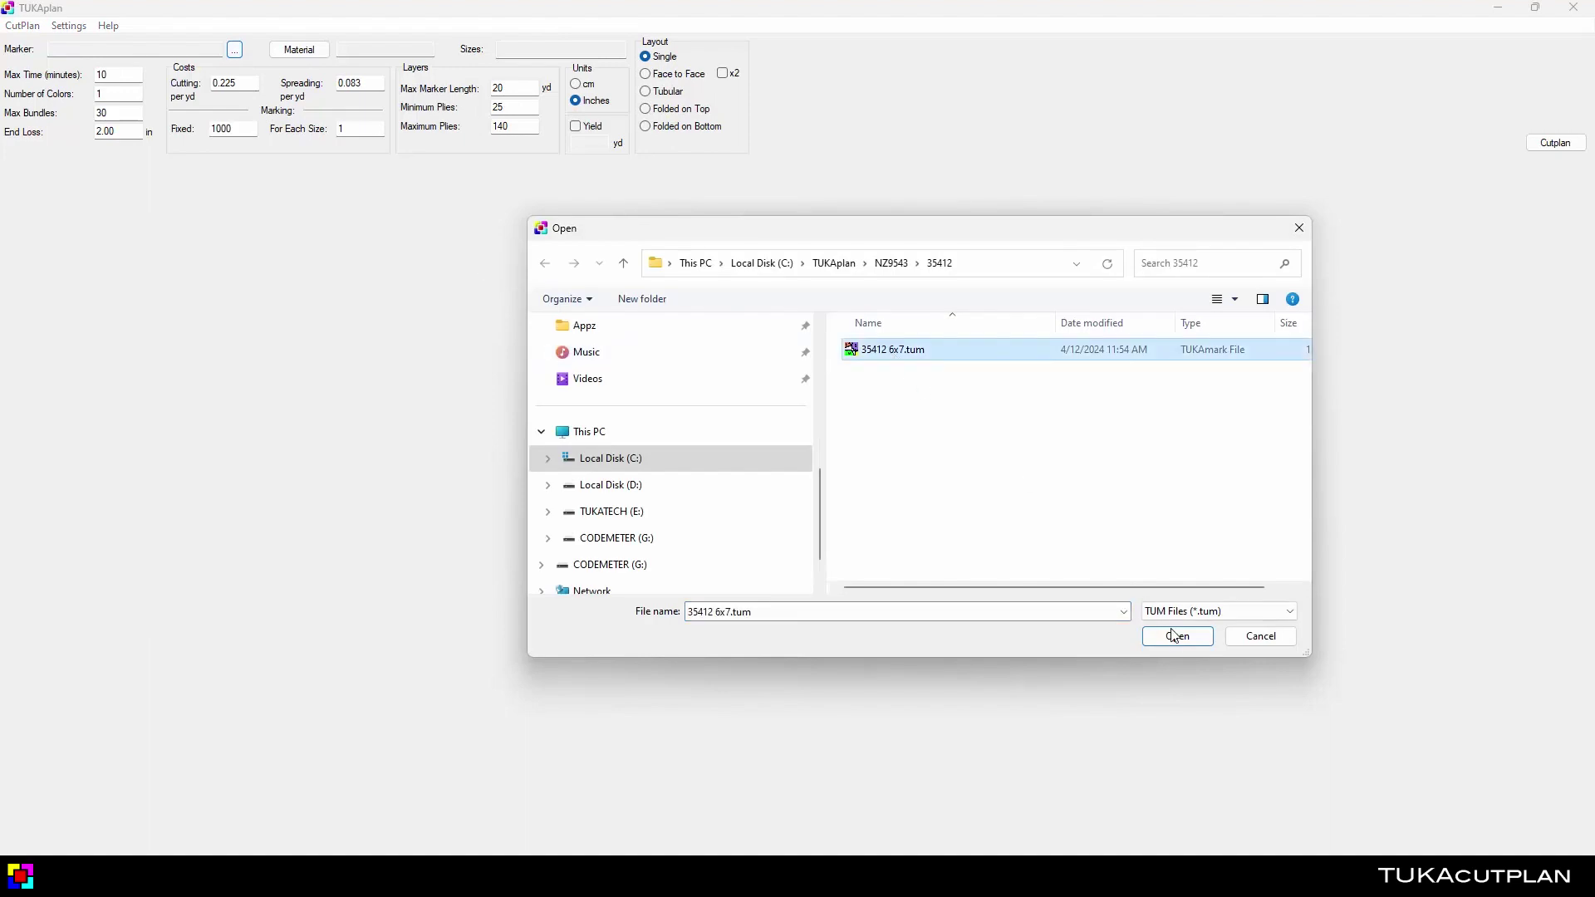
click(1177, 637)
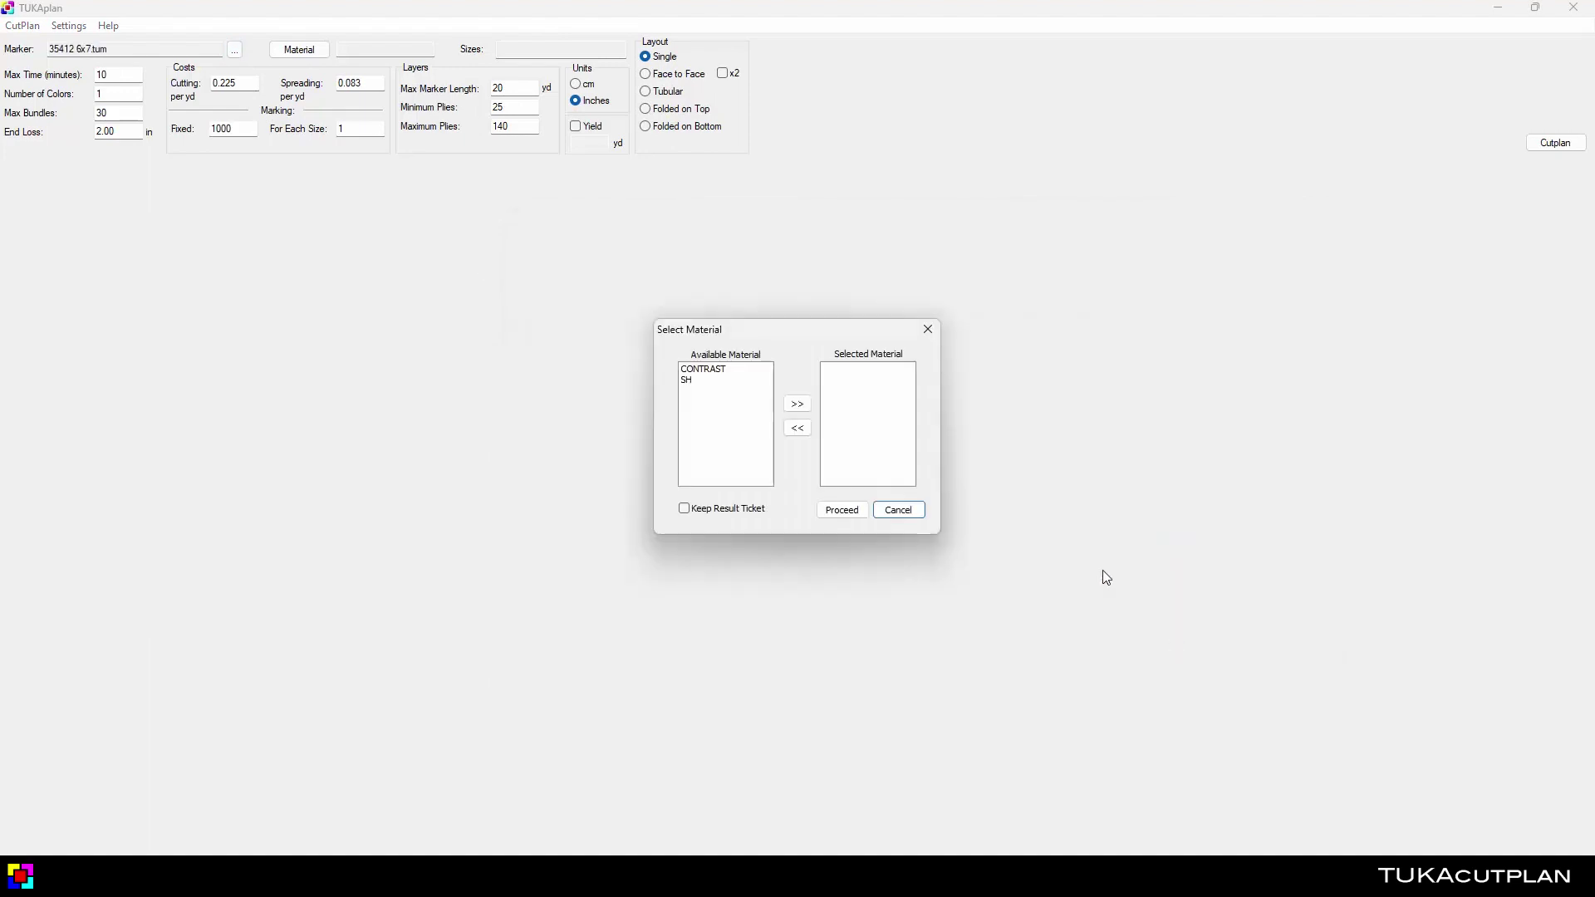
Select SH as the material for the cut plan and proceed.
click(703, 381)
click(796, 406)
click(848, 511)
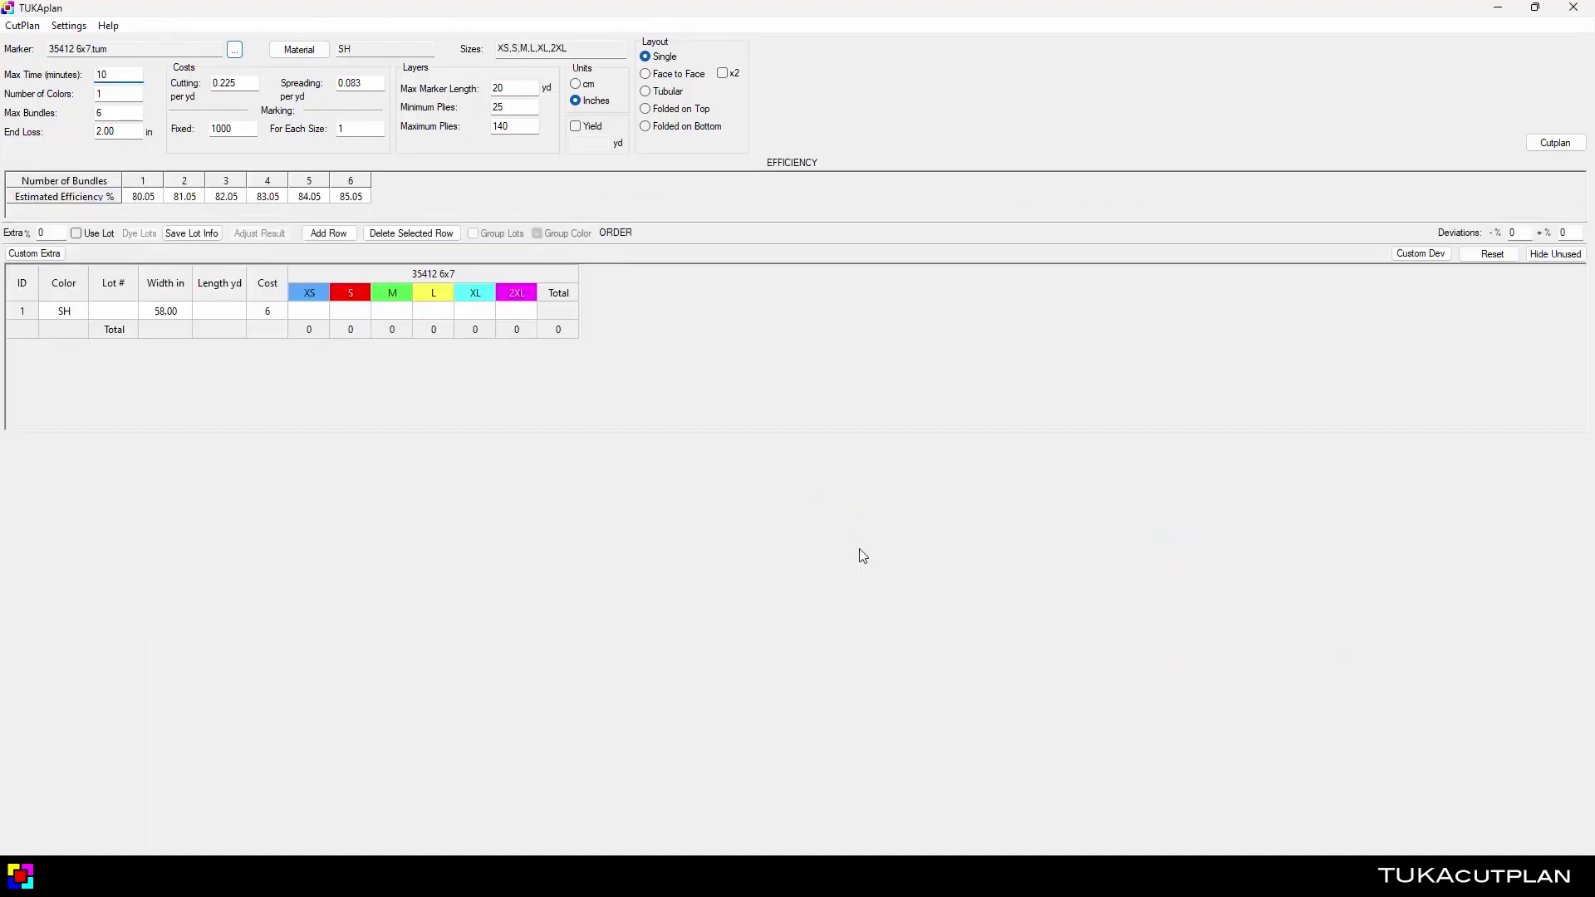
Copy the XS to 2XL totals in D24:I24 of the Excel order sheet into the SH order row in TUKAplan.
key(alt+Tab)
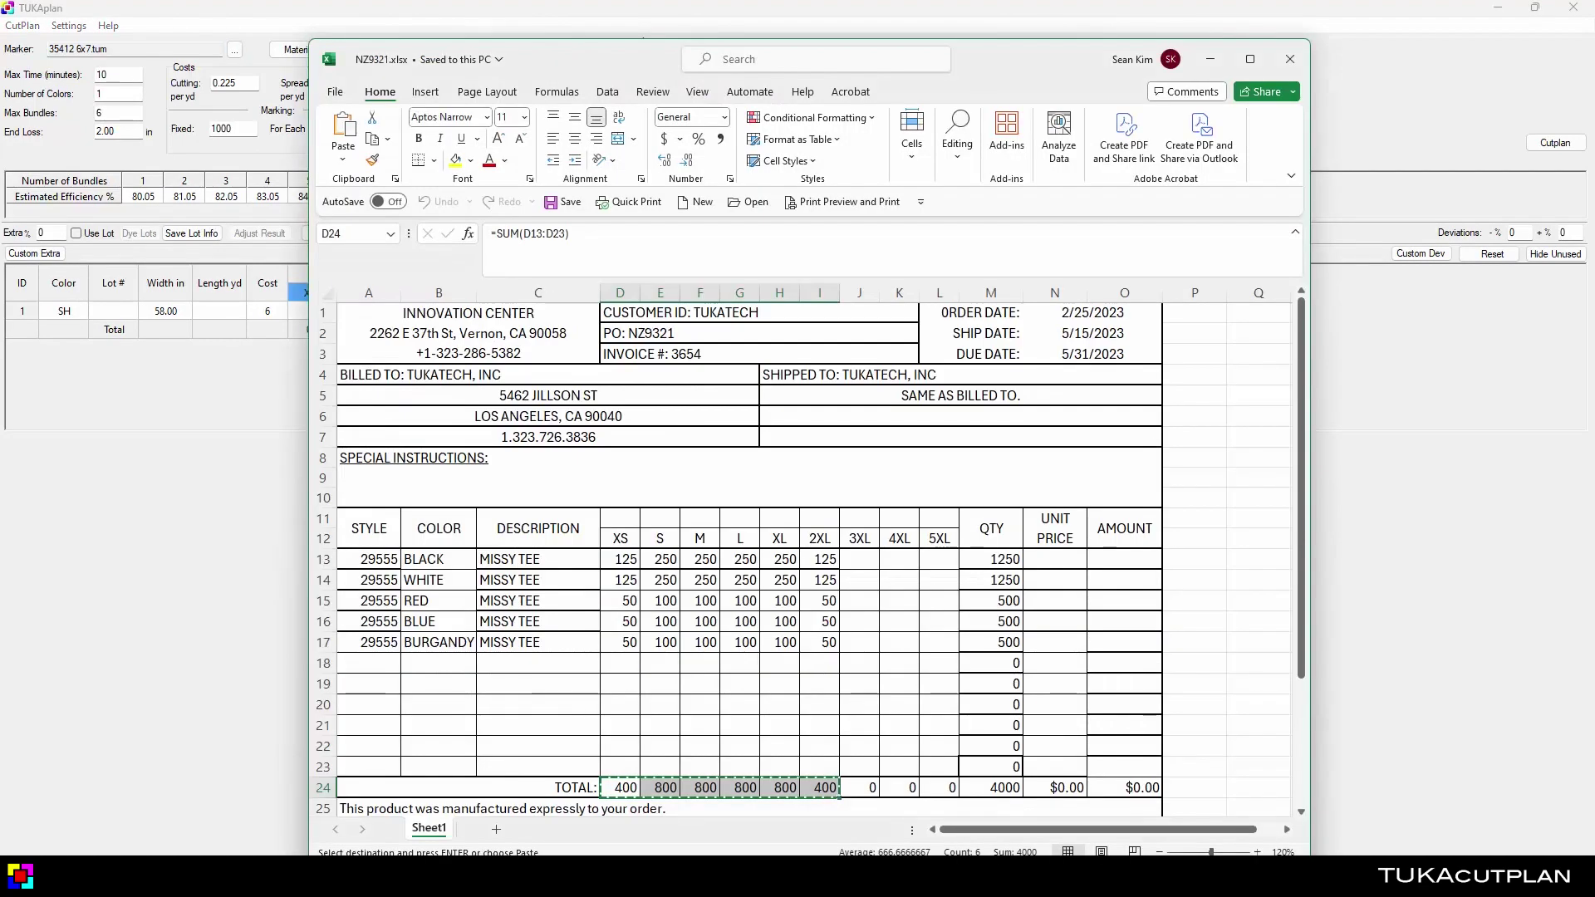
click(1051, 457)
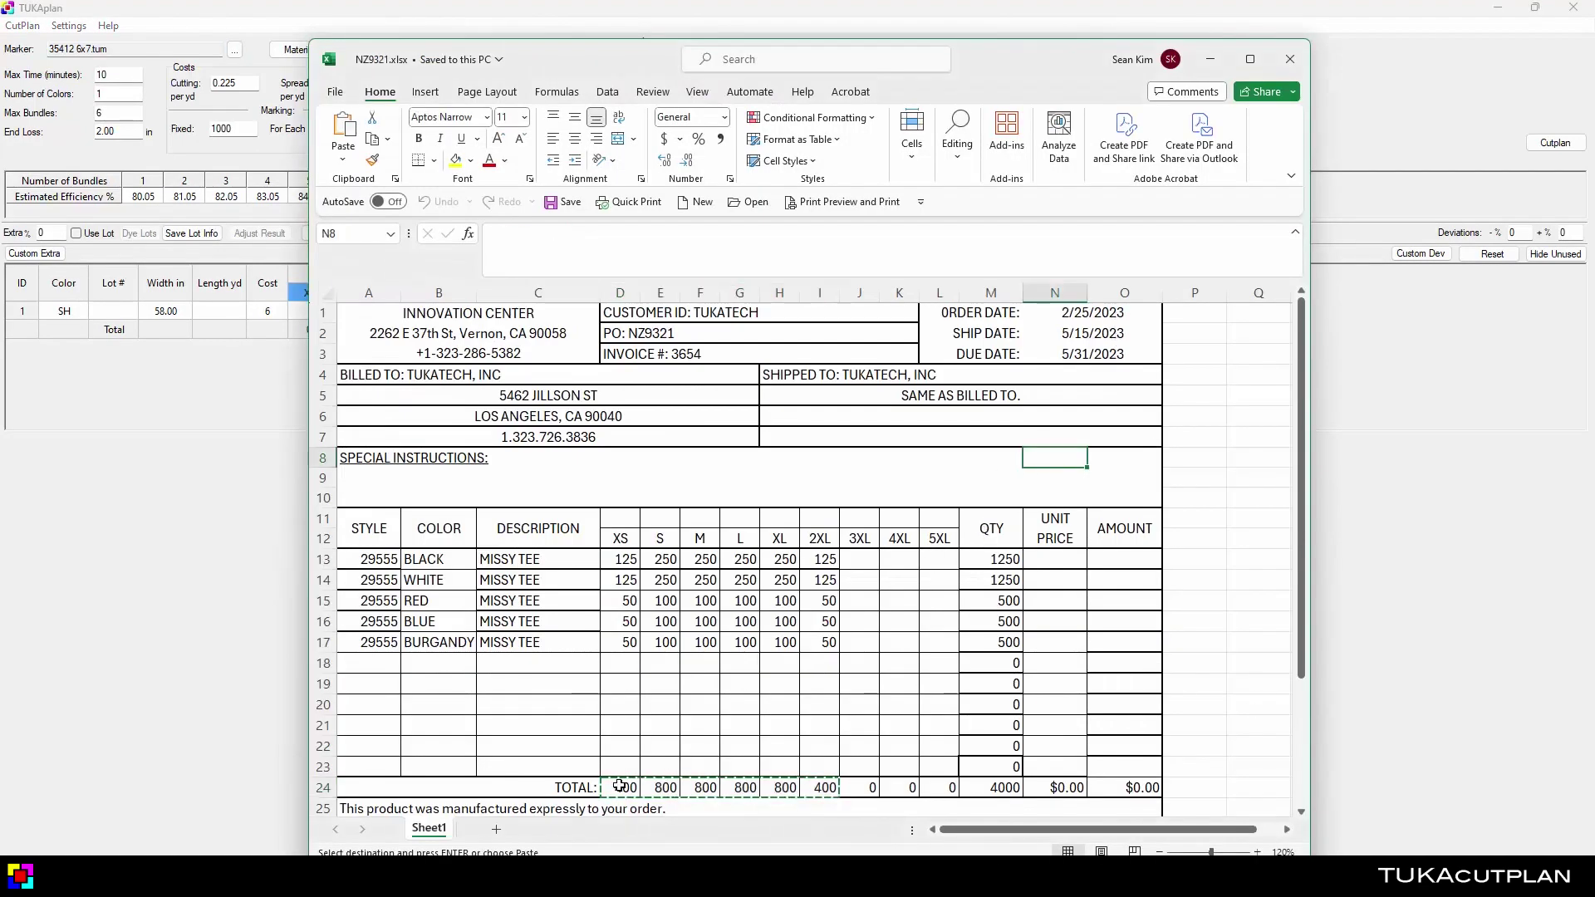
drag(623, 787, 818, 783)
key(ctrl+c)
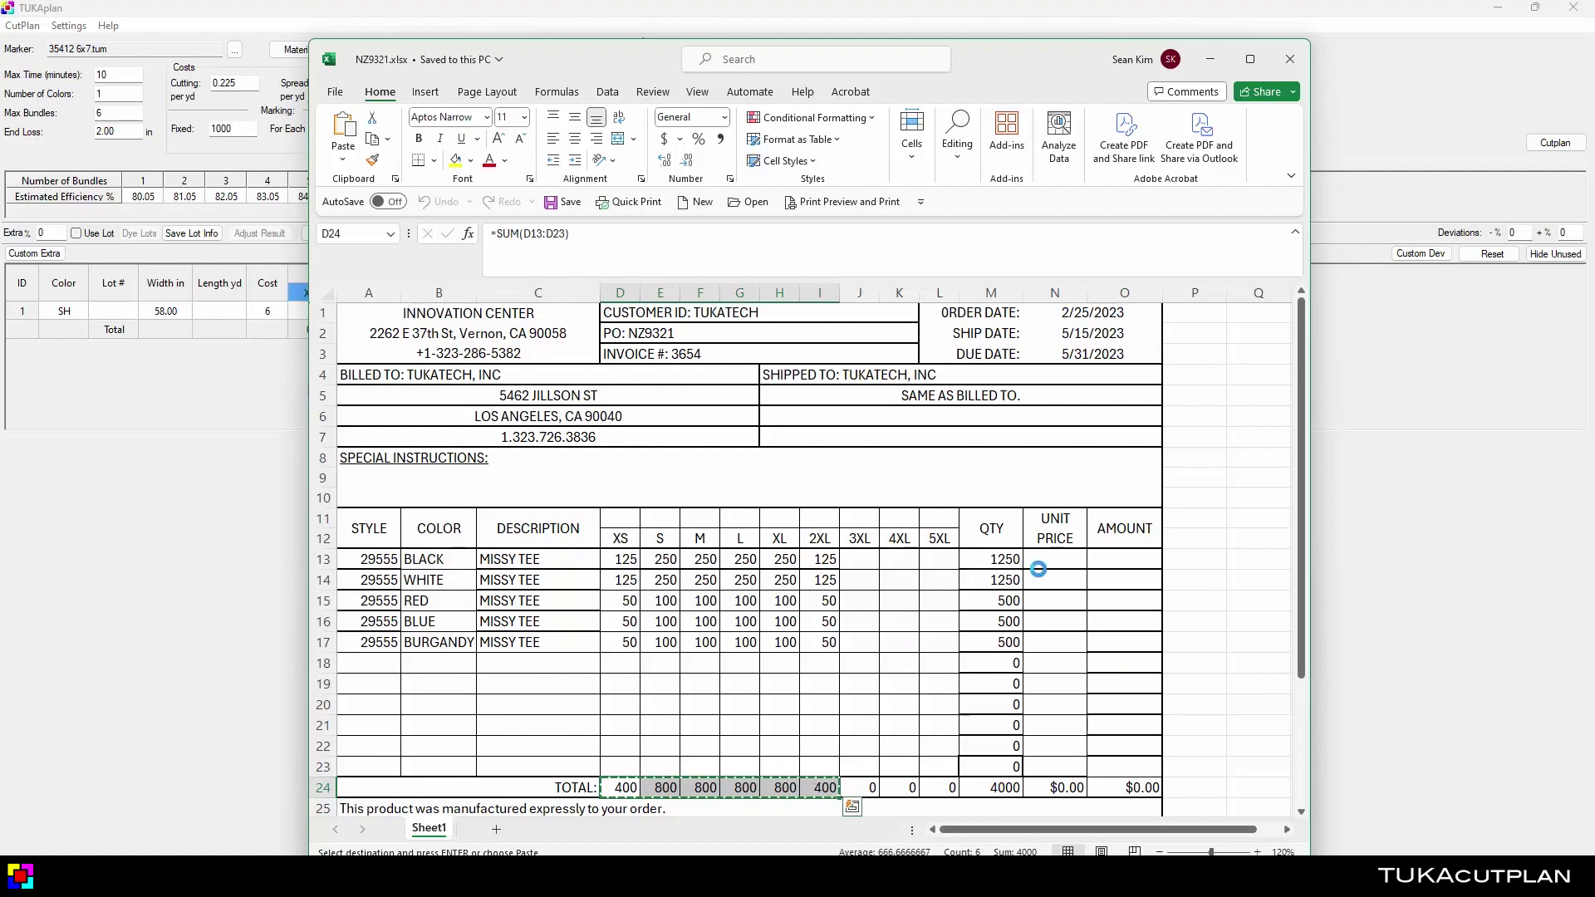
click(1213, 59)
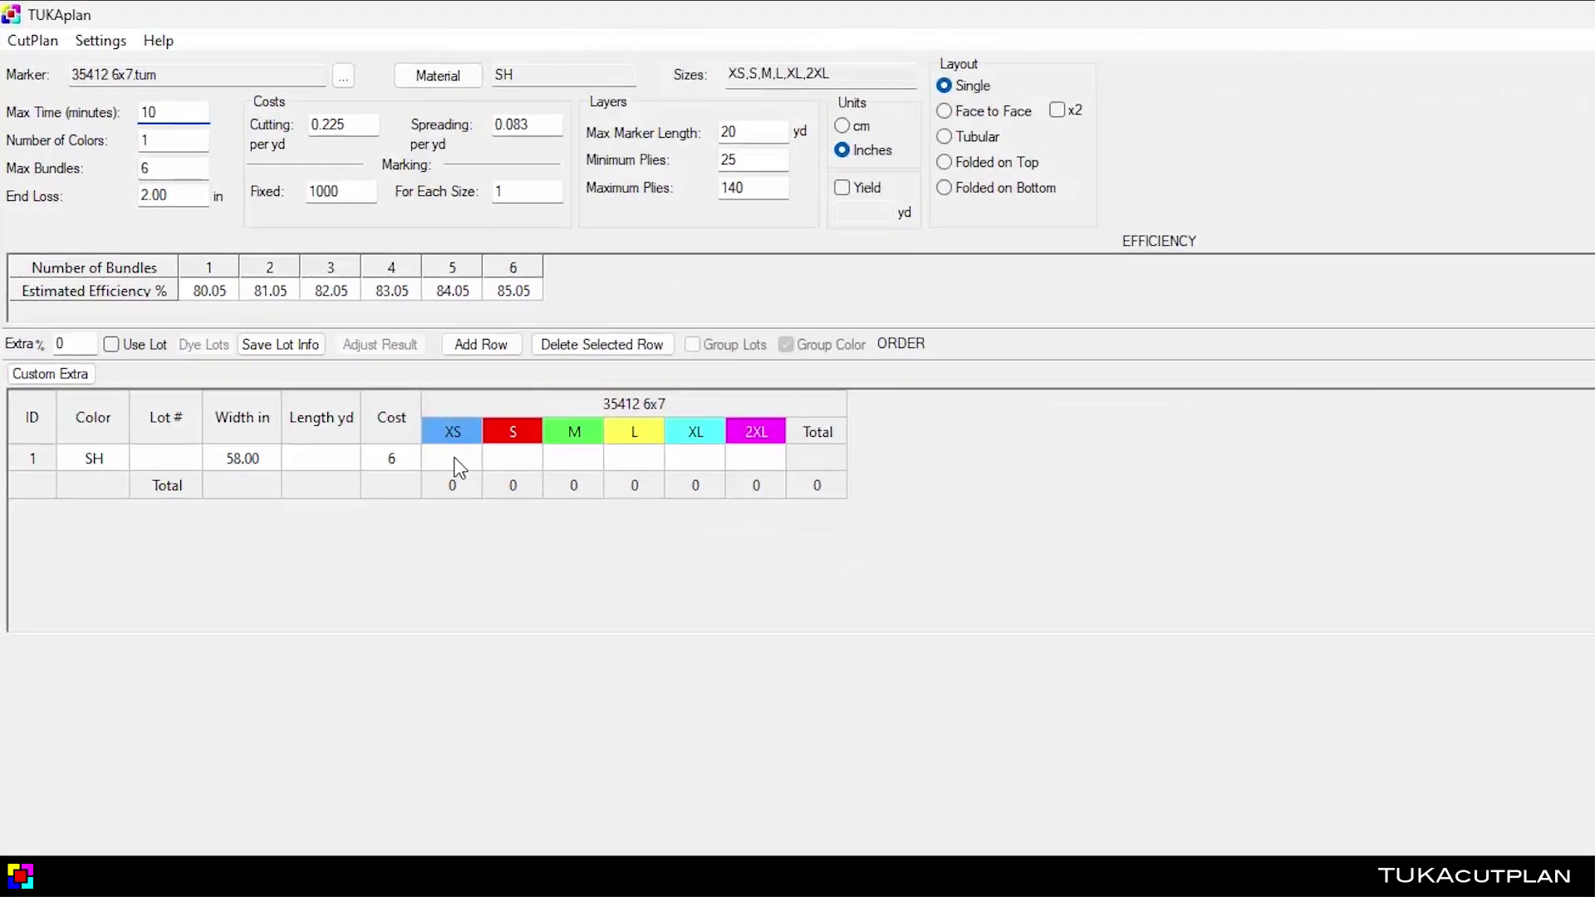
click(363, 366)
key(ctrl+v)
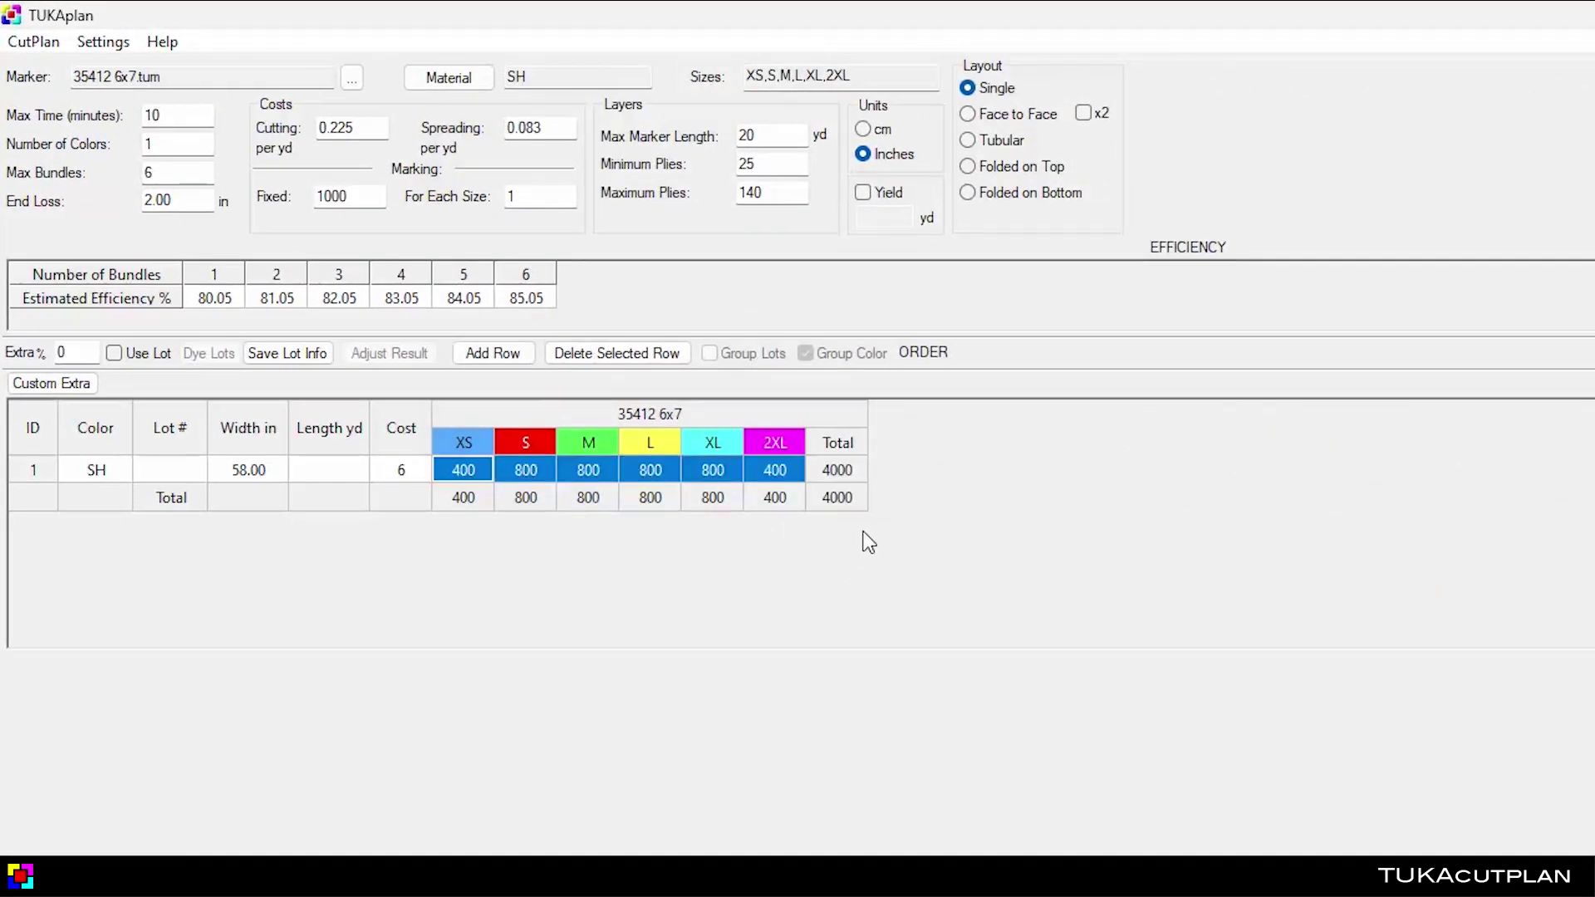
Set the maximum number of bundles to 30 and check the estimated efficiencies from 1 to 30 bundles.
double_click(150, 173)
click(201, 302)
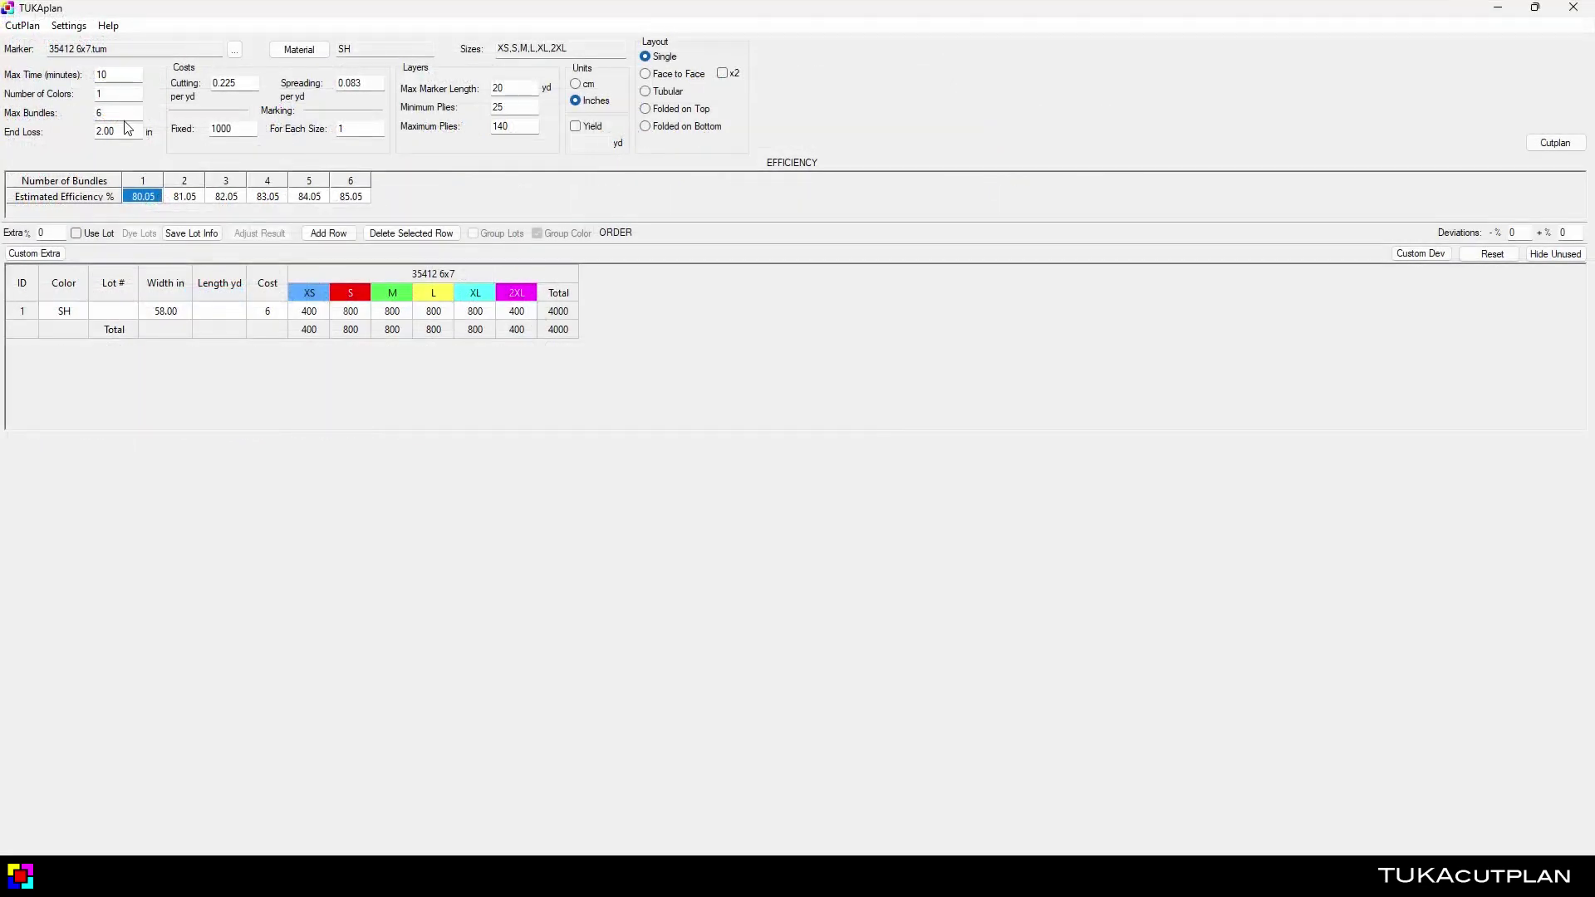
drag(115, 114, 70, 107)
text(30)
key(Tab)
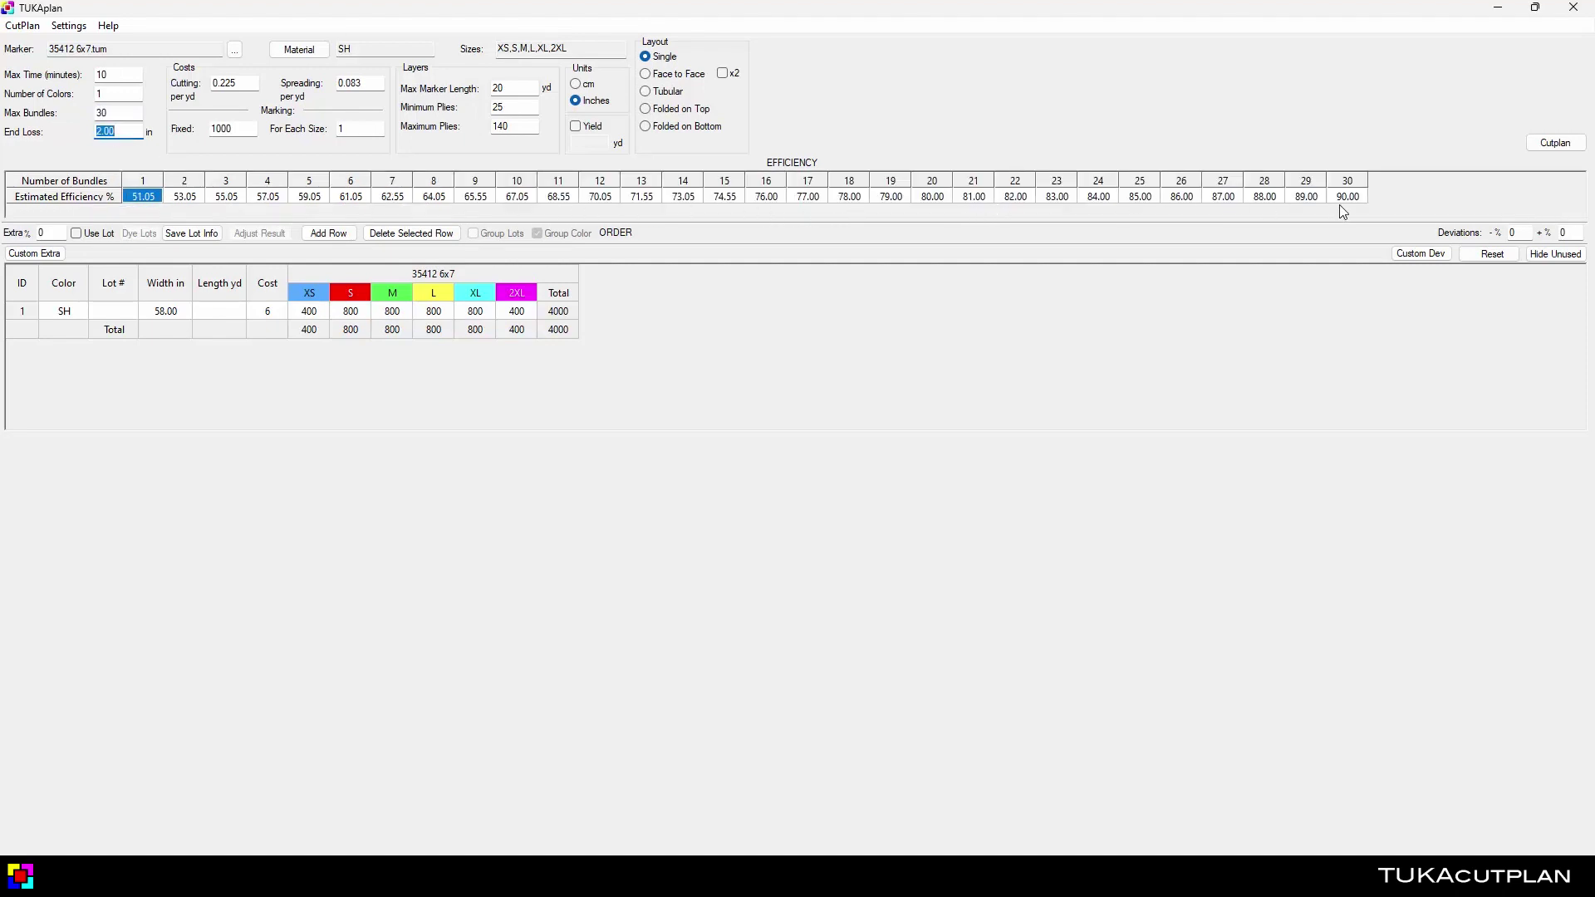
click(123, 110)
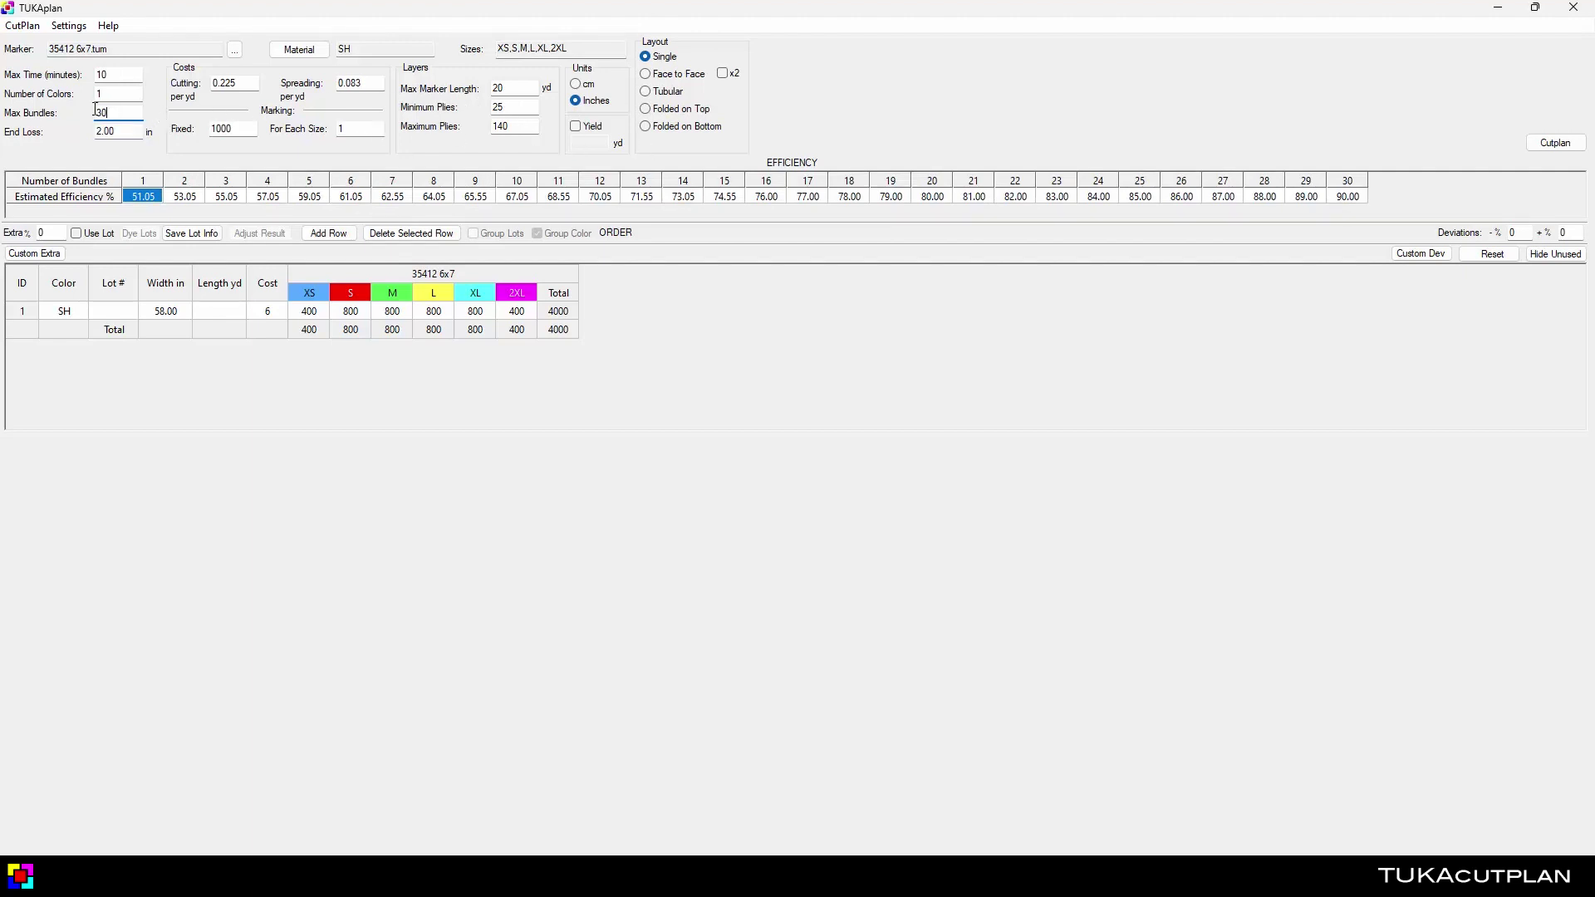
click(527, 88)
click(143, 199)
click(1347, 200)
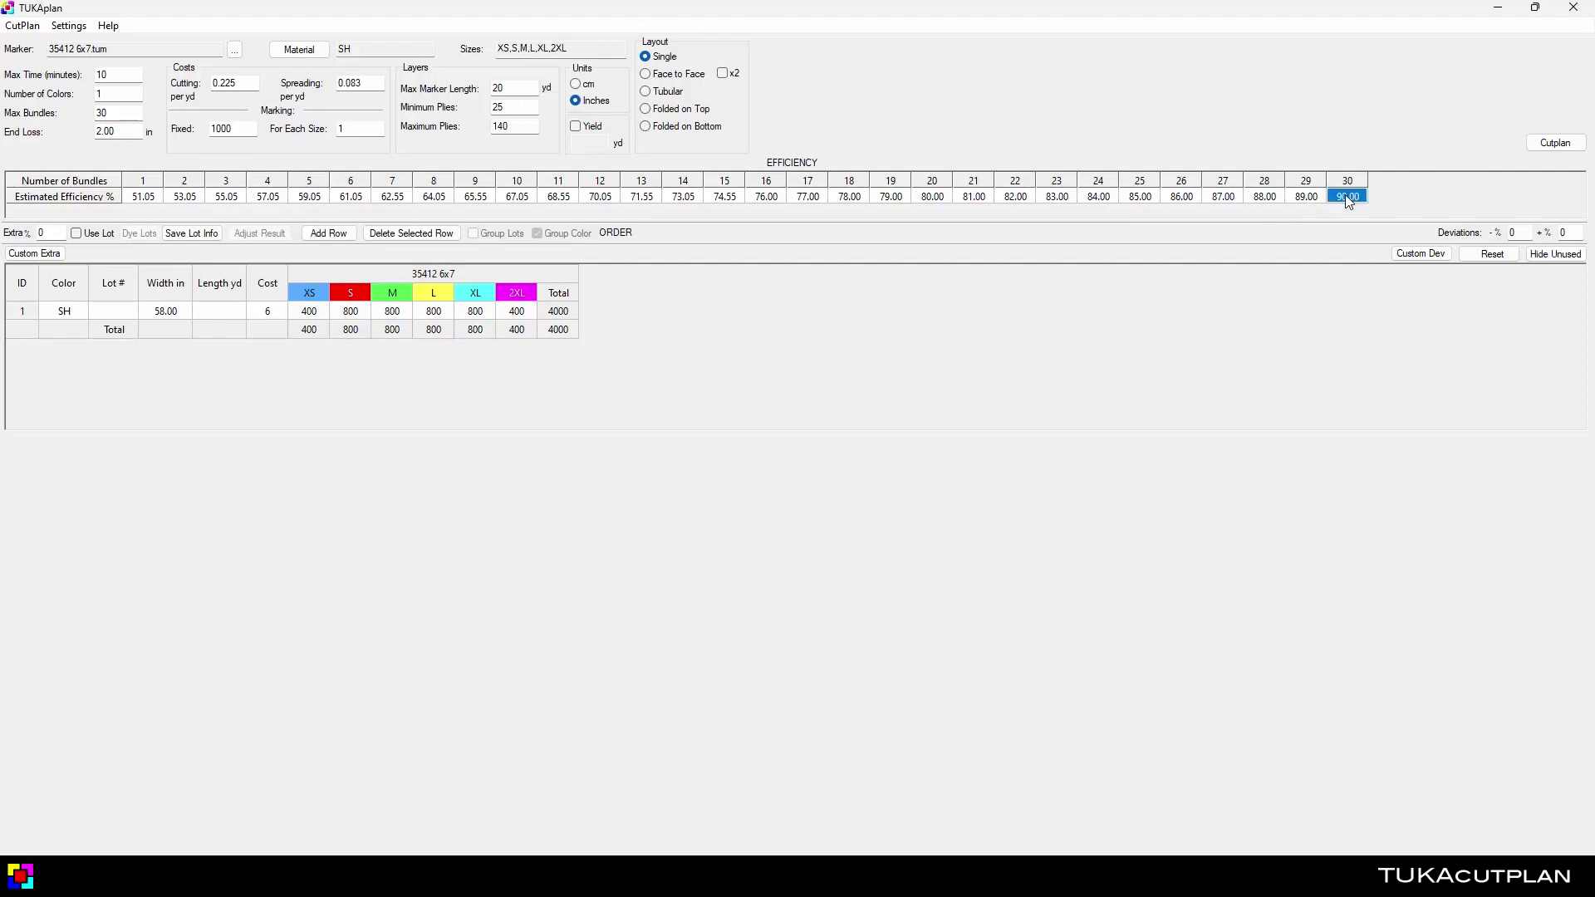
Set the estimated efficiency for 18 bundles to 85% and adjust the other bundle counts with +1 & -1.
click(855, 203)
text(85)
click(809, 197)
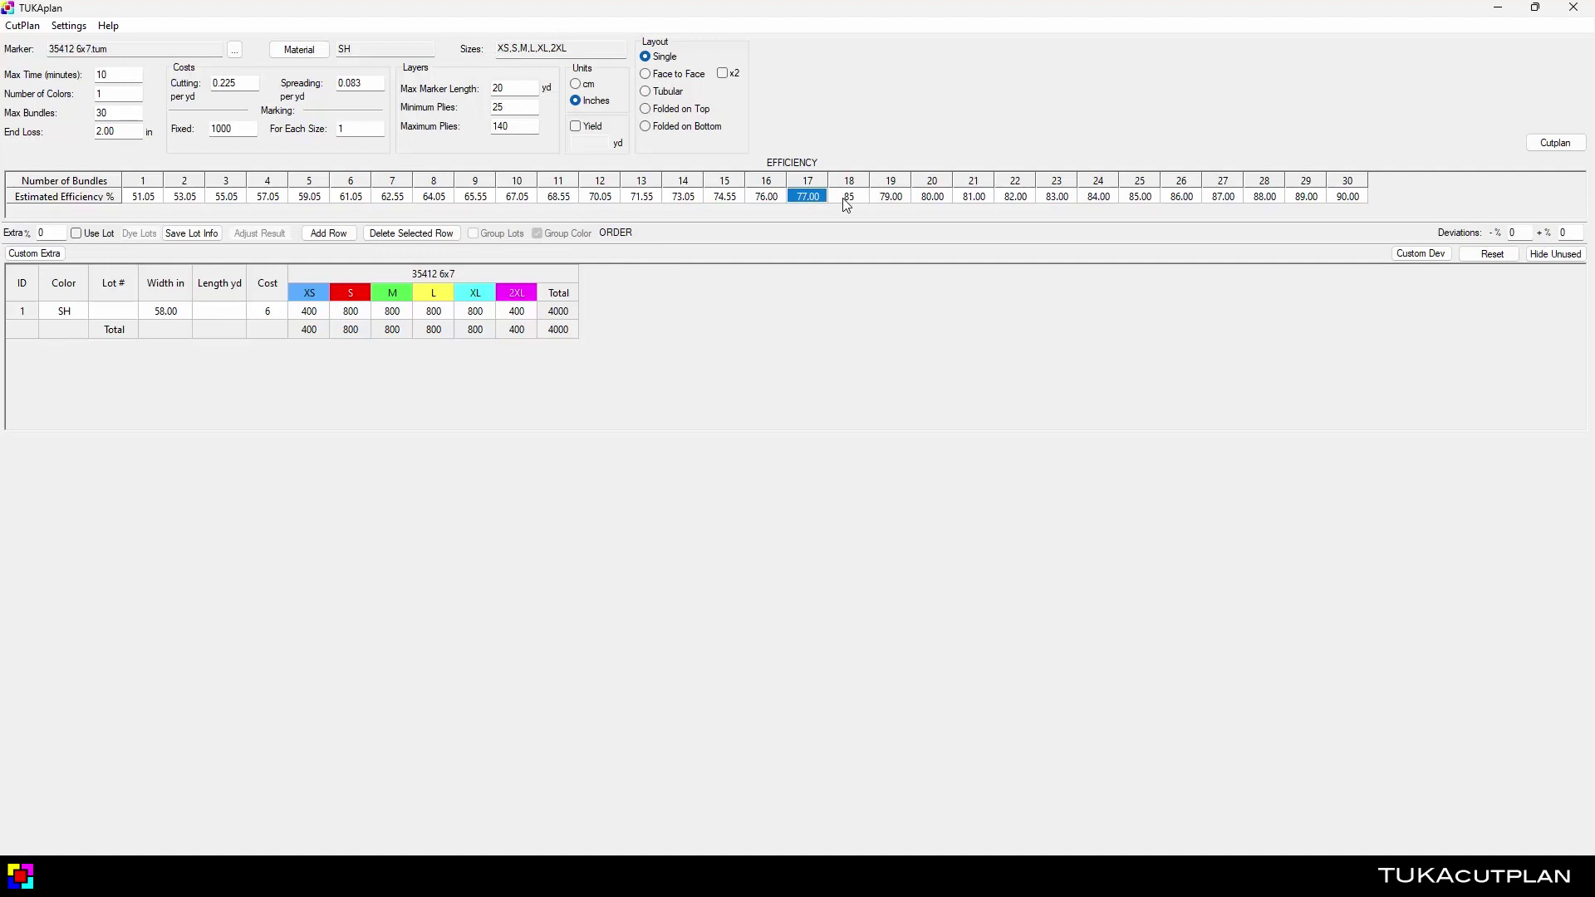
right_click(847, 204)
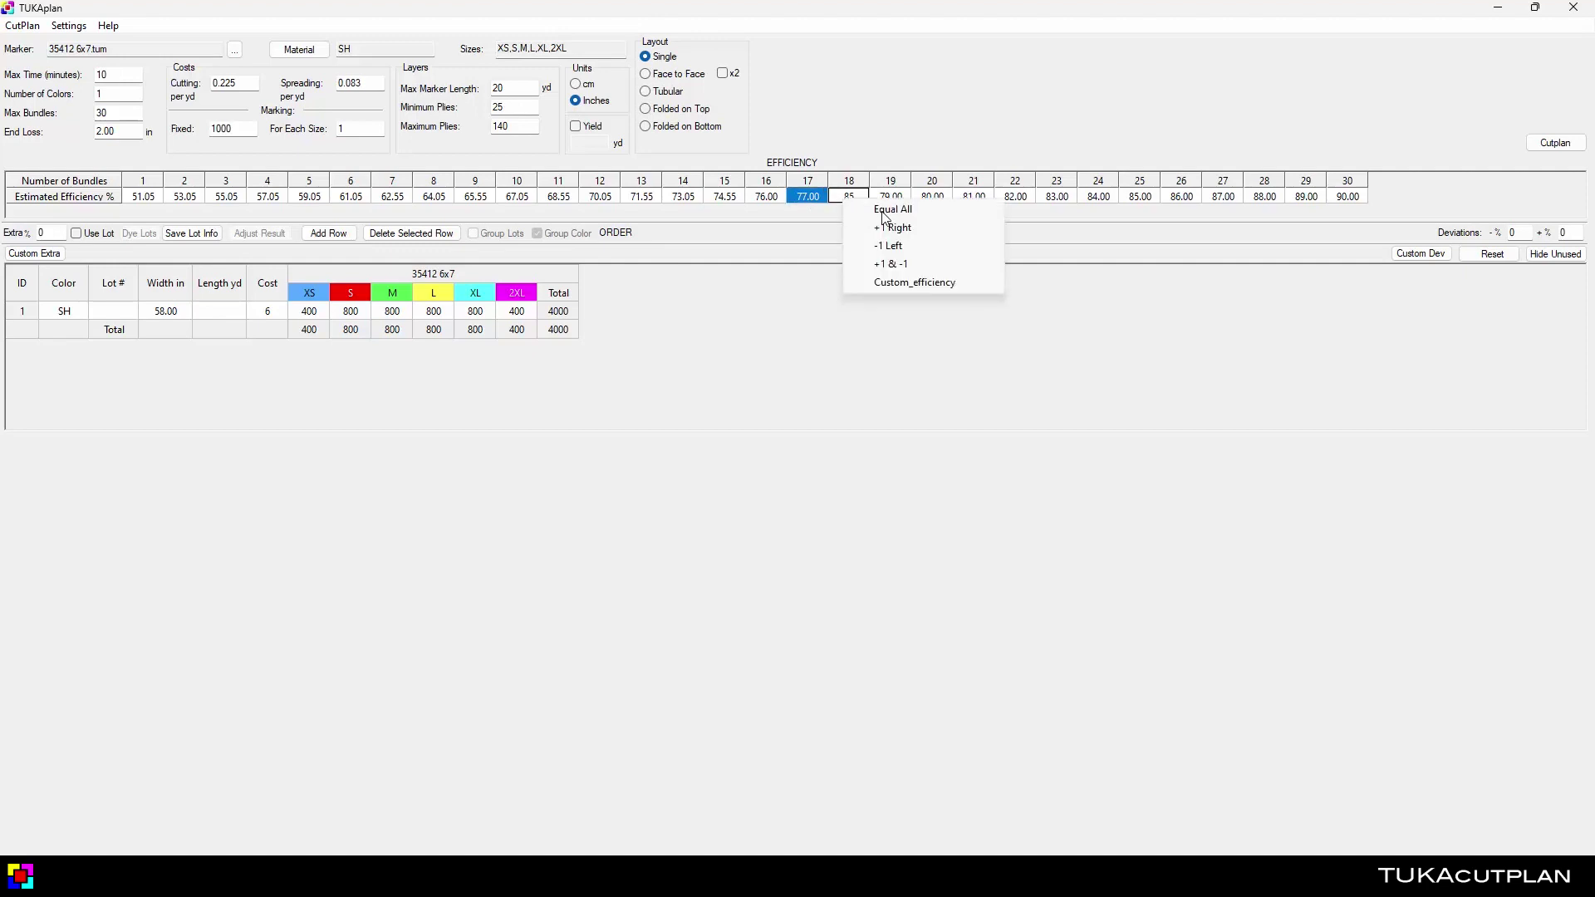
click(898, 264)
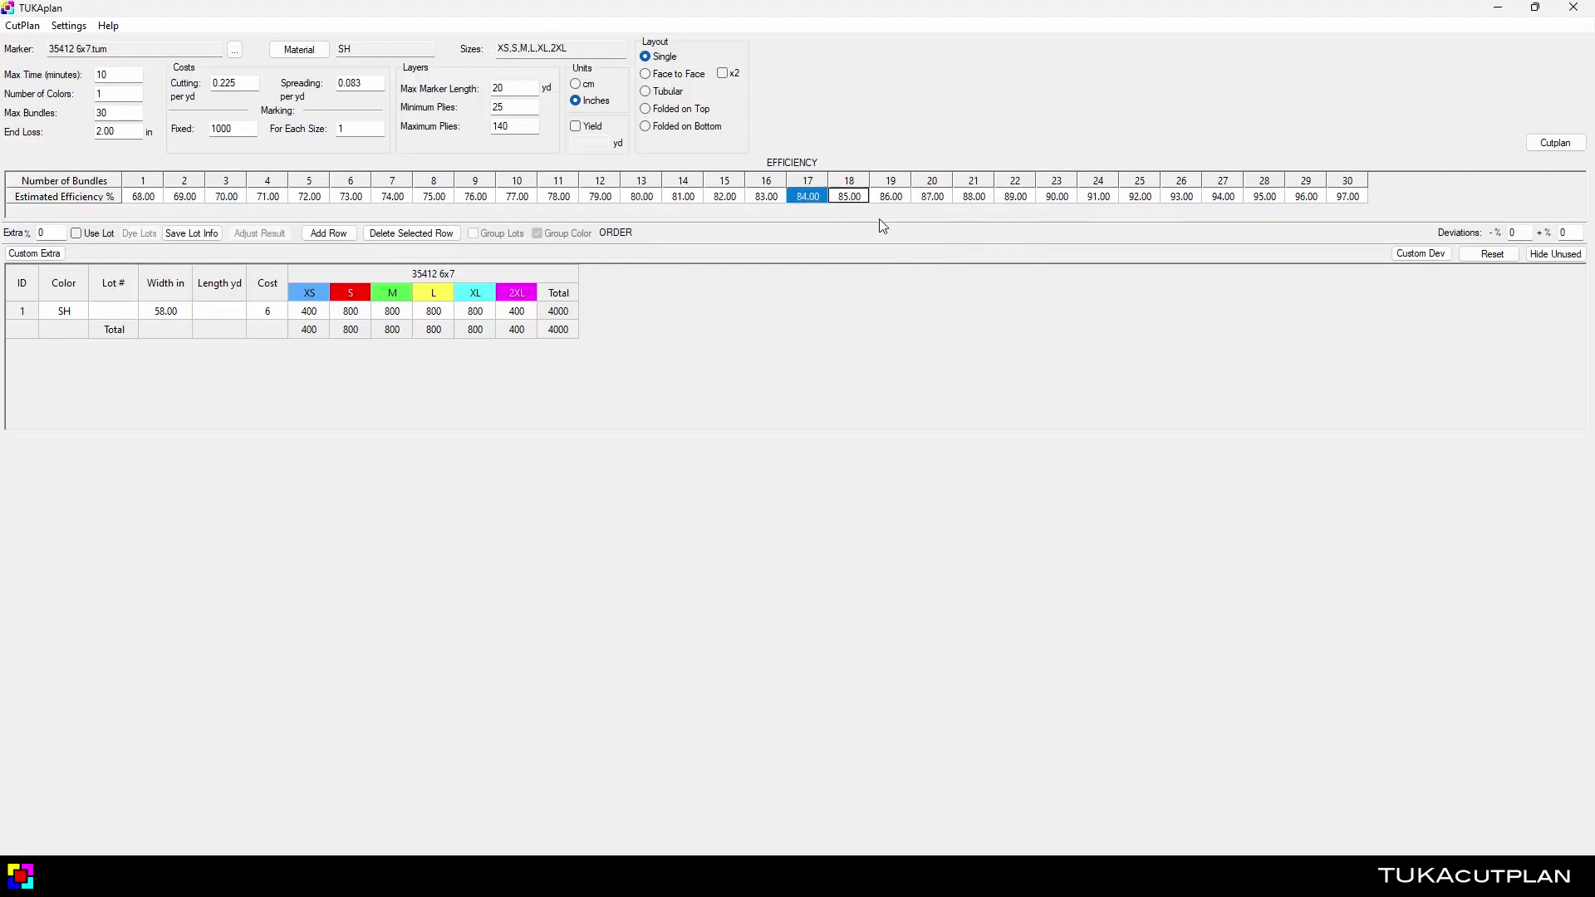
click(160, 199)
Generate the SH cut plan and show the intermediate totals in the cutting ticket.
click(1555, 145)
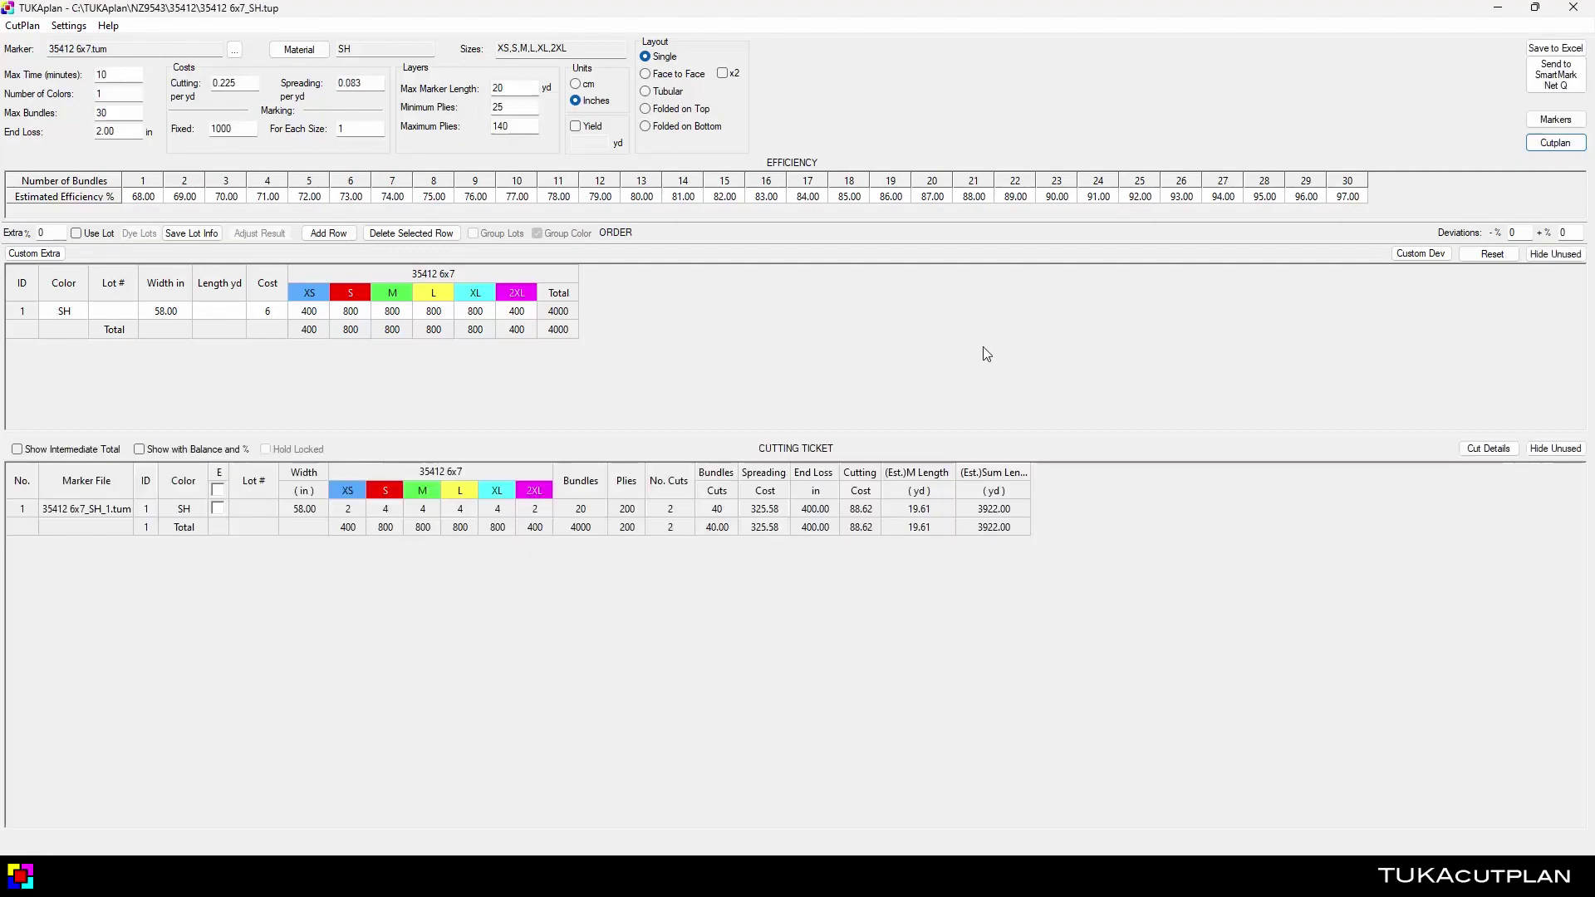
click(353, 516)
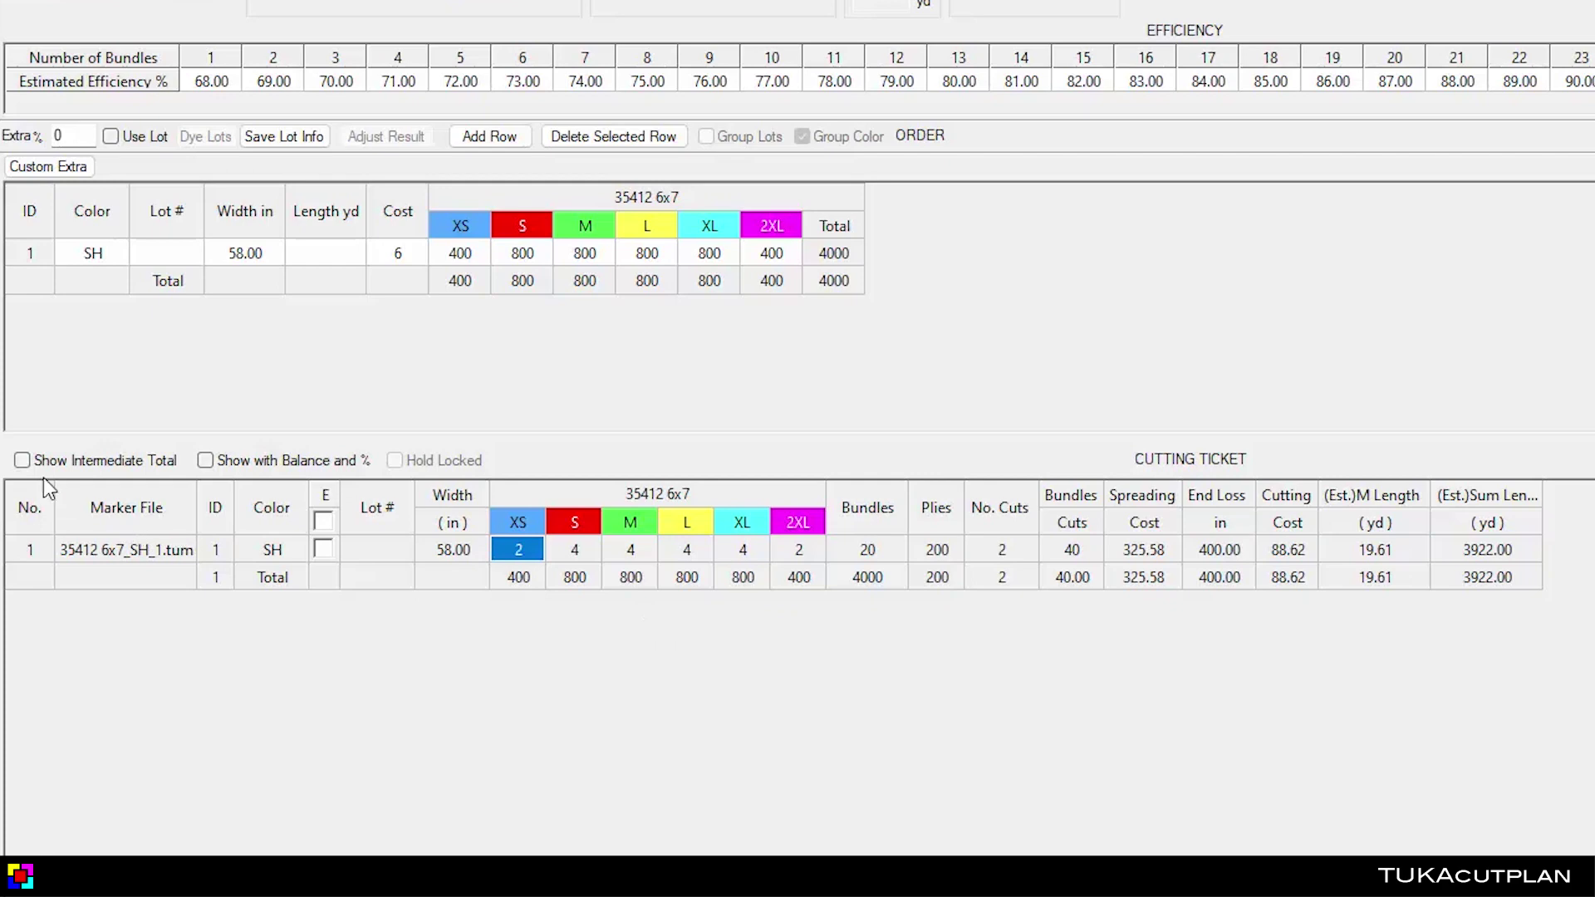
click(21, 461)
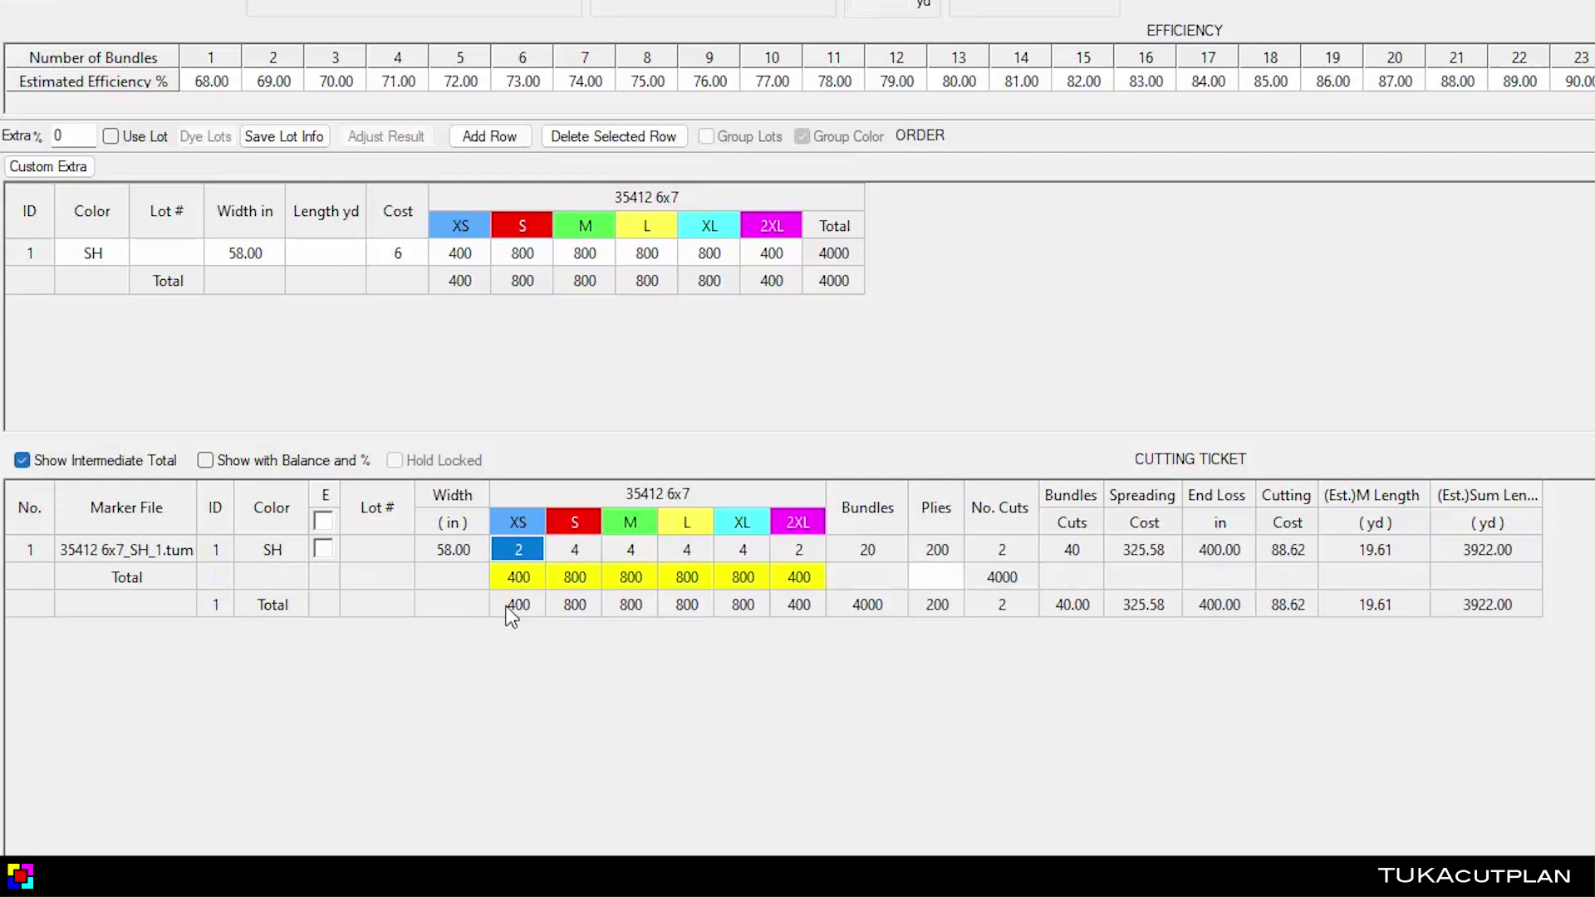
drag(527, 576, 786, 580)
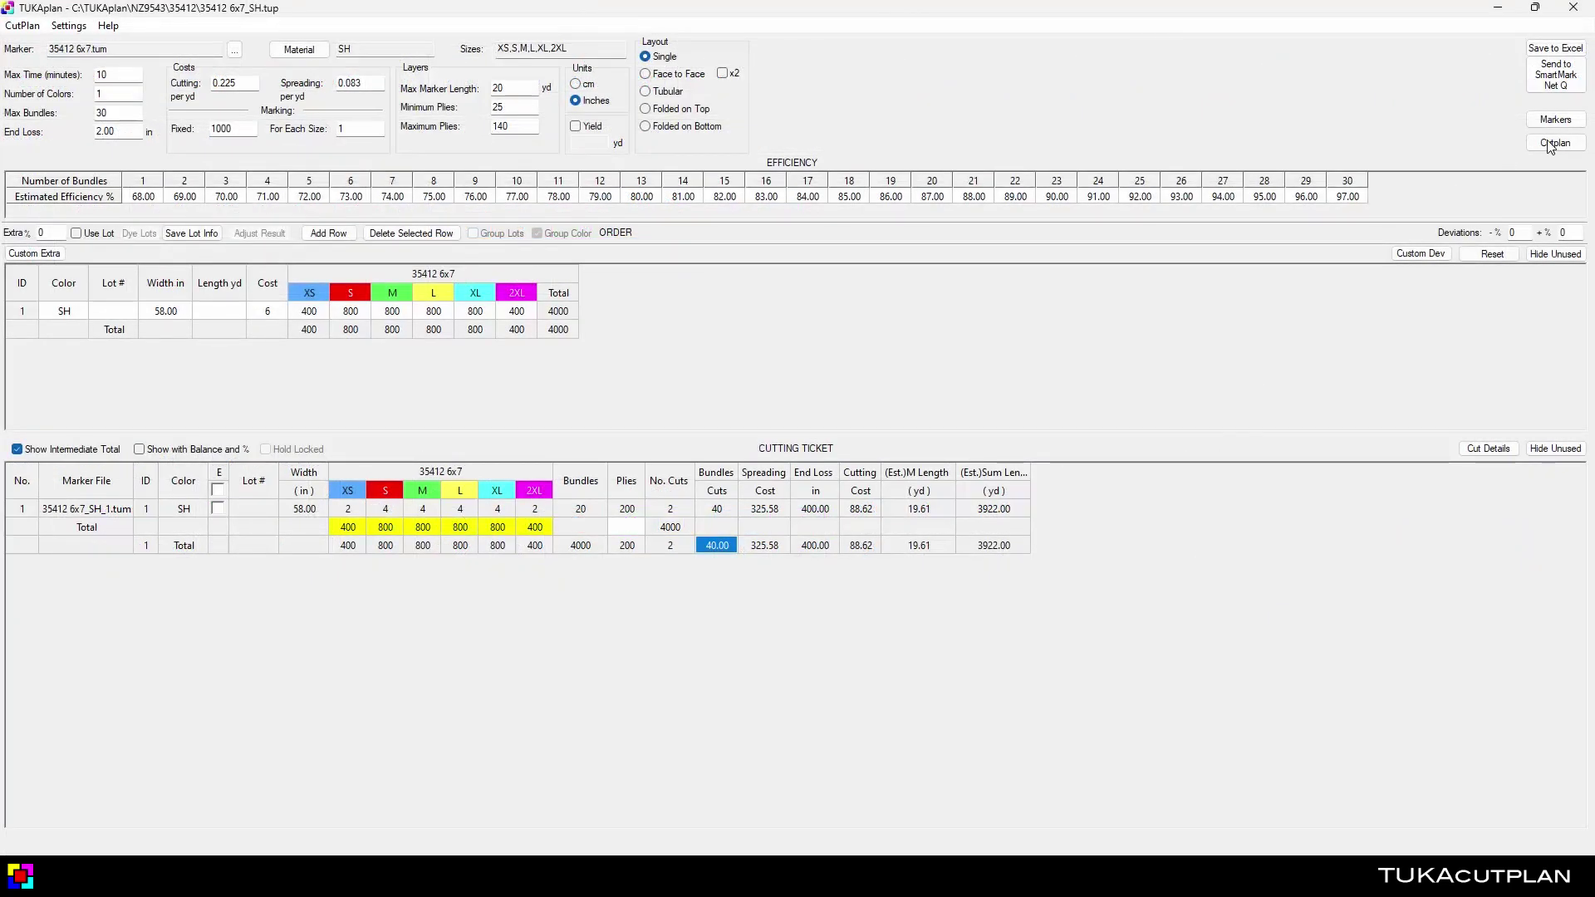
Send the SH marker to the SmartMark Net Queue with a nesting time of 5, keeping bundle orientation.
click(1562, 85)
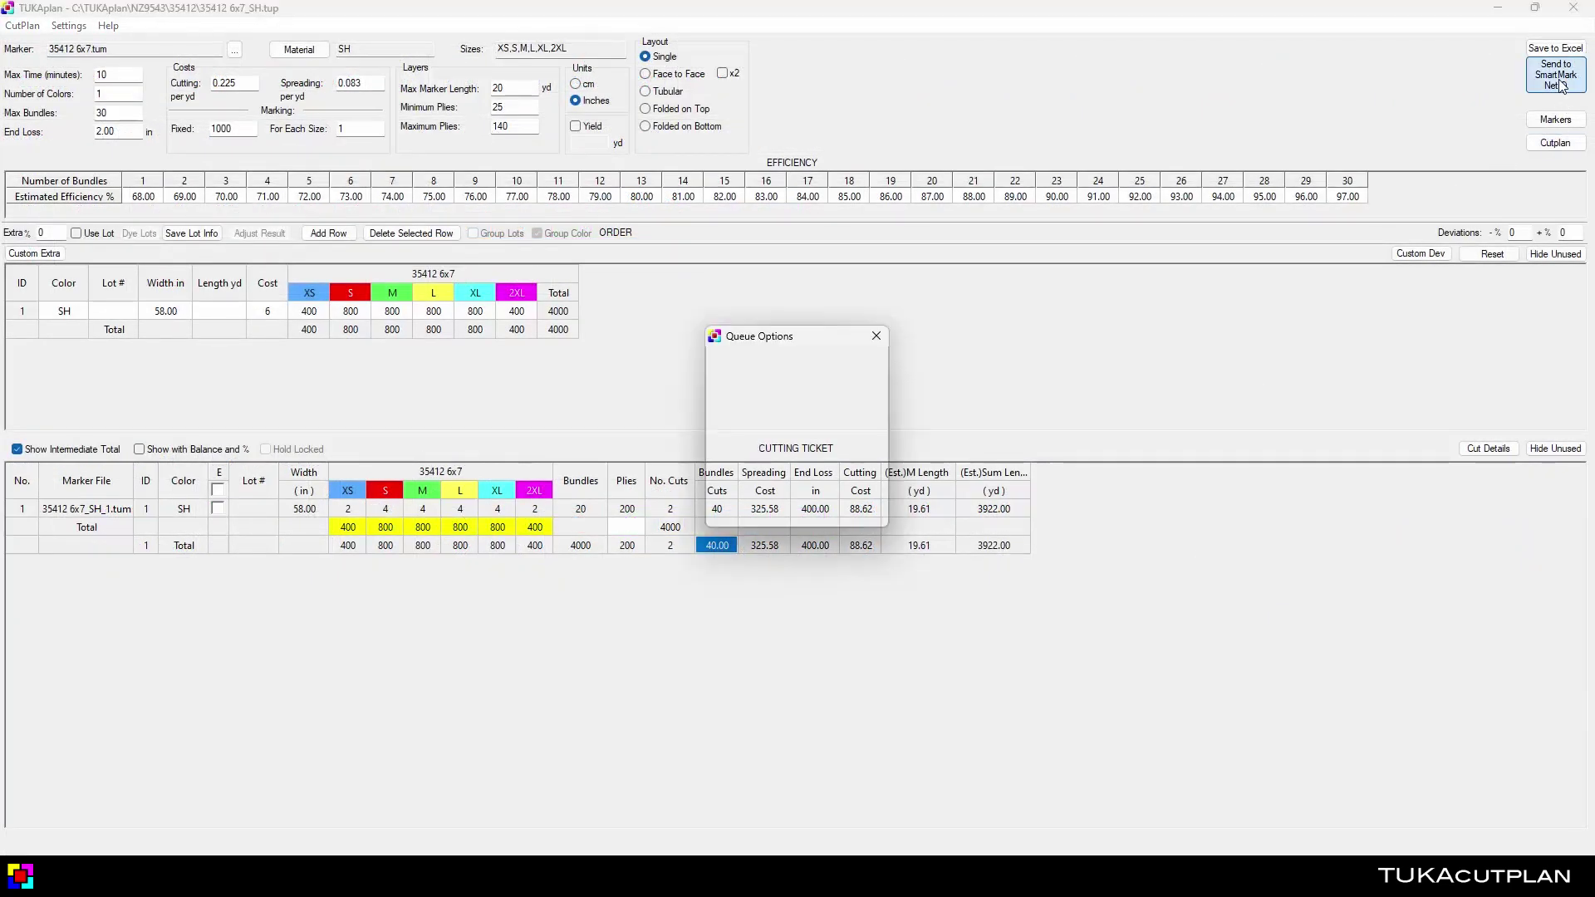
double_click(803, 363)
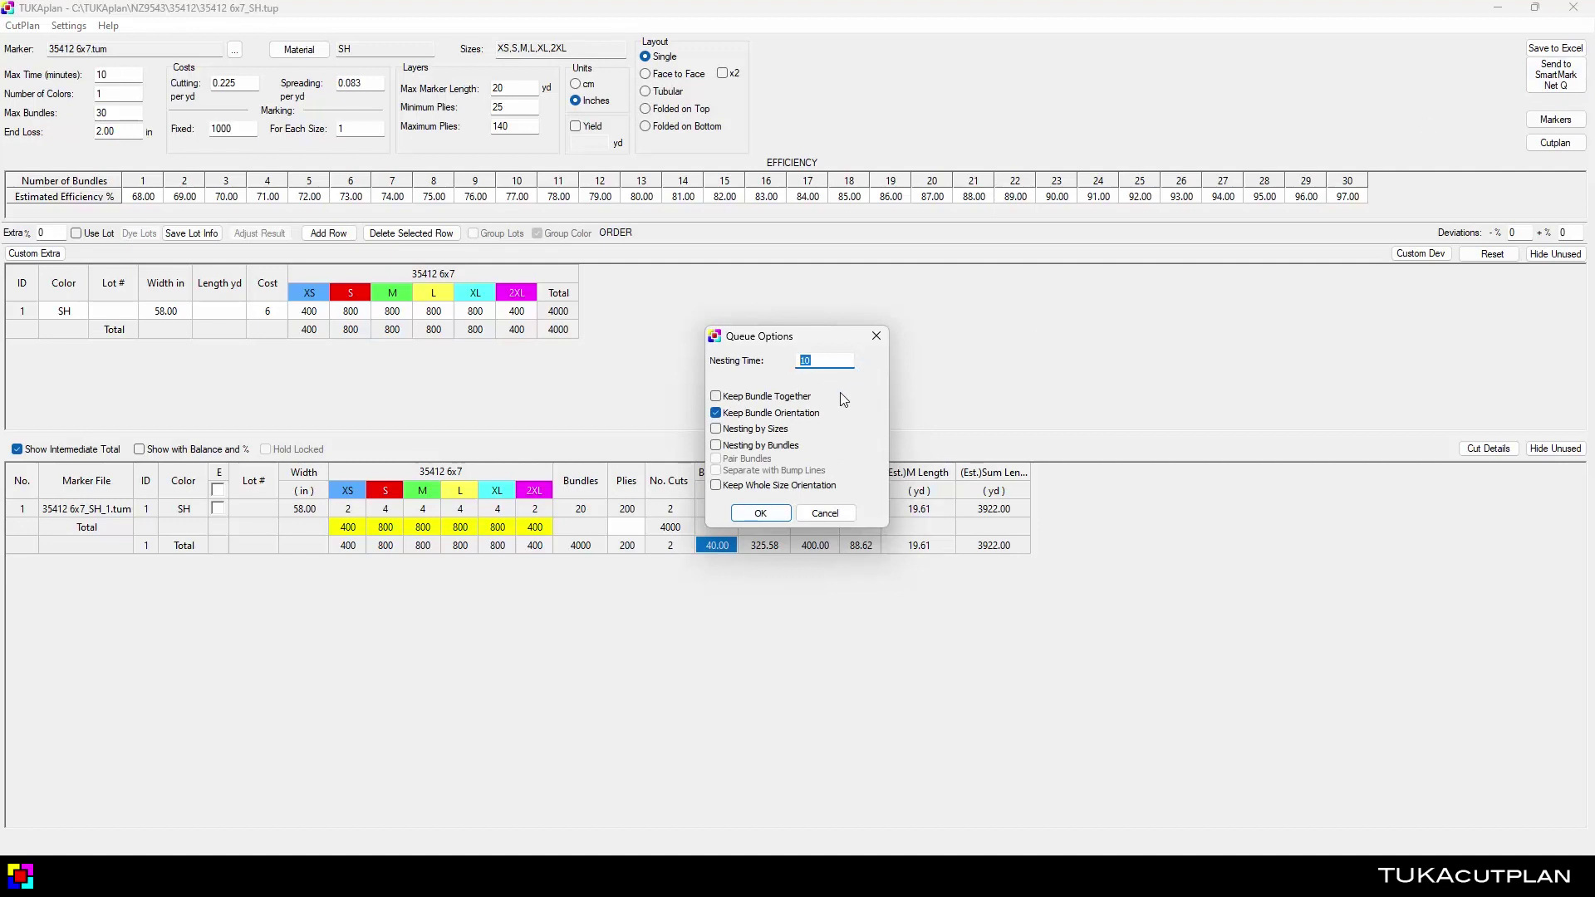
text(5)
click(761, 514)
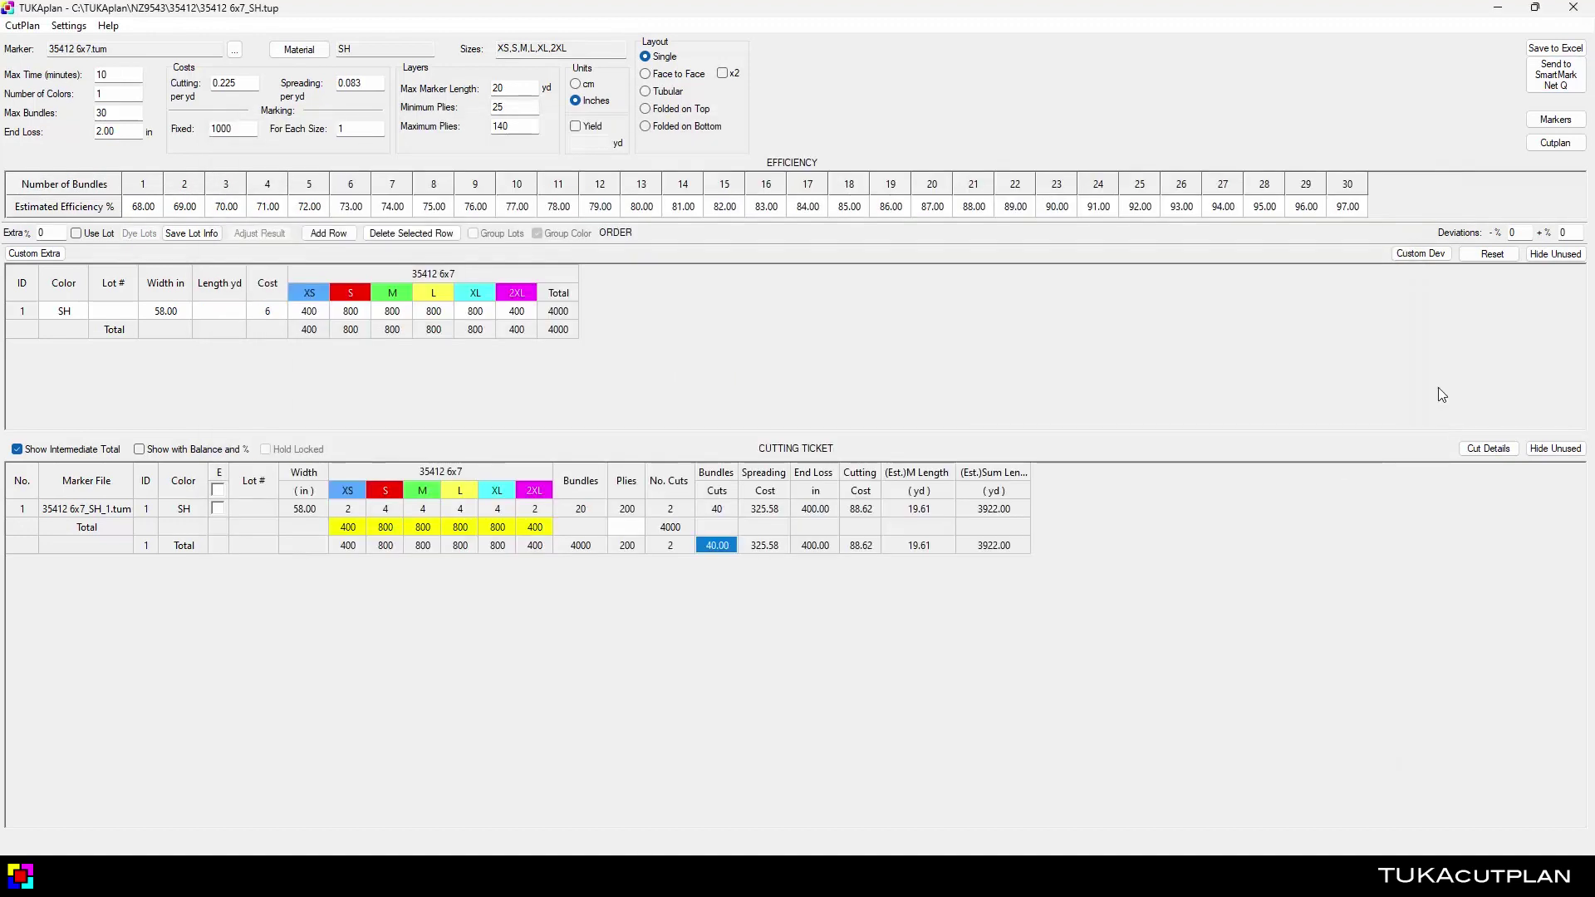
Change the cut plan material to CONTRAST.
click(300, 49)
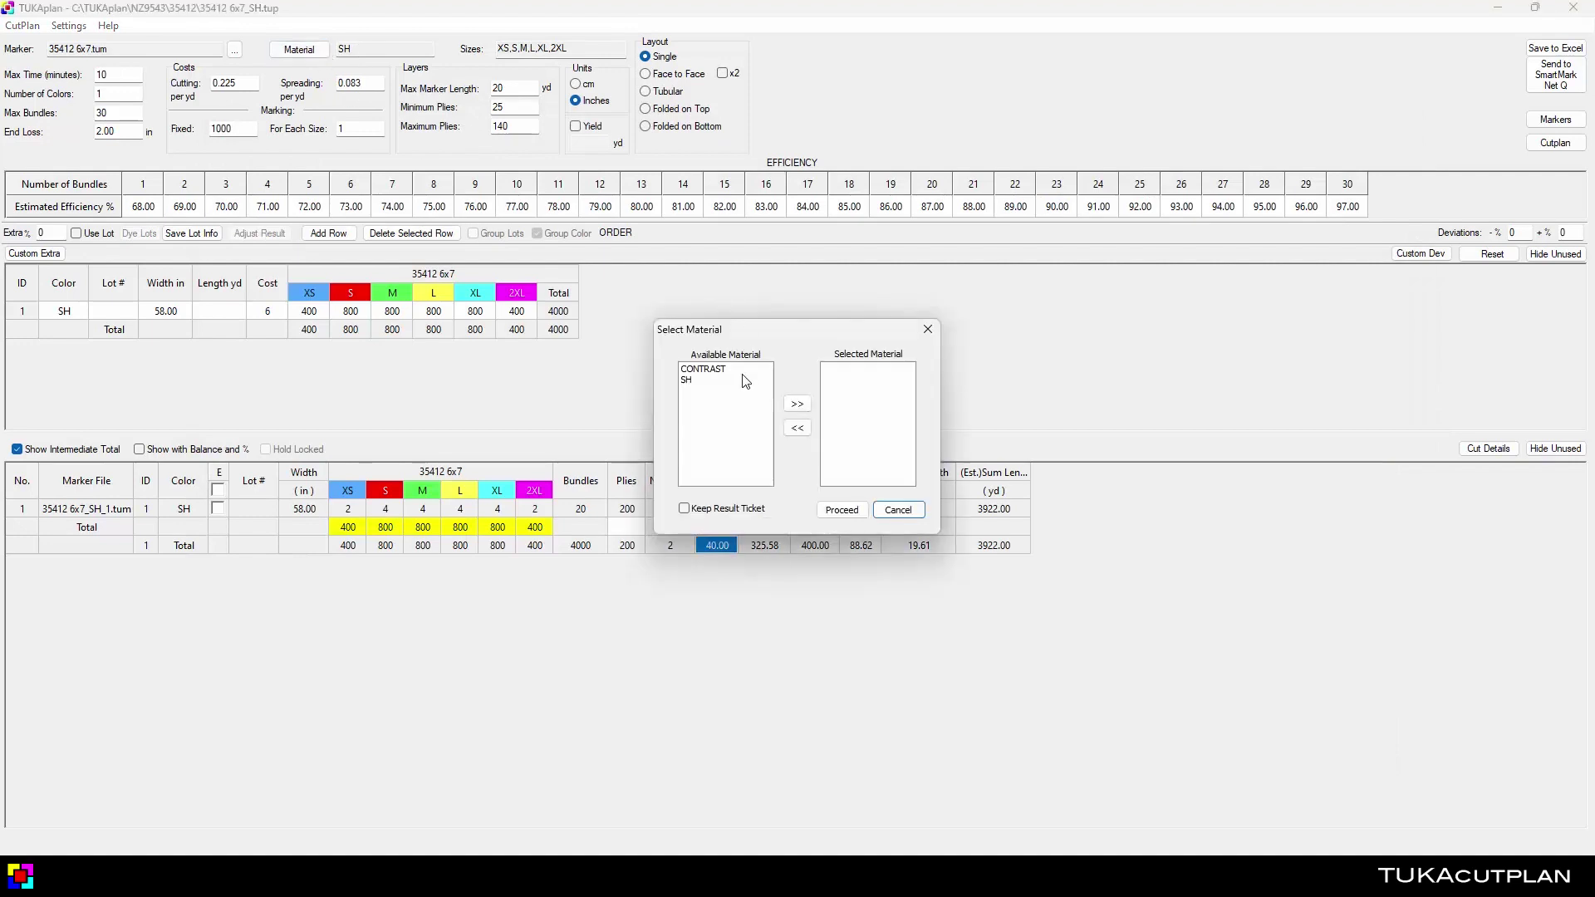
click(705, 370)
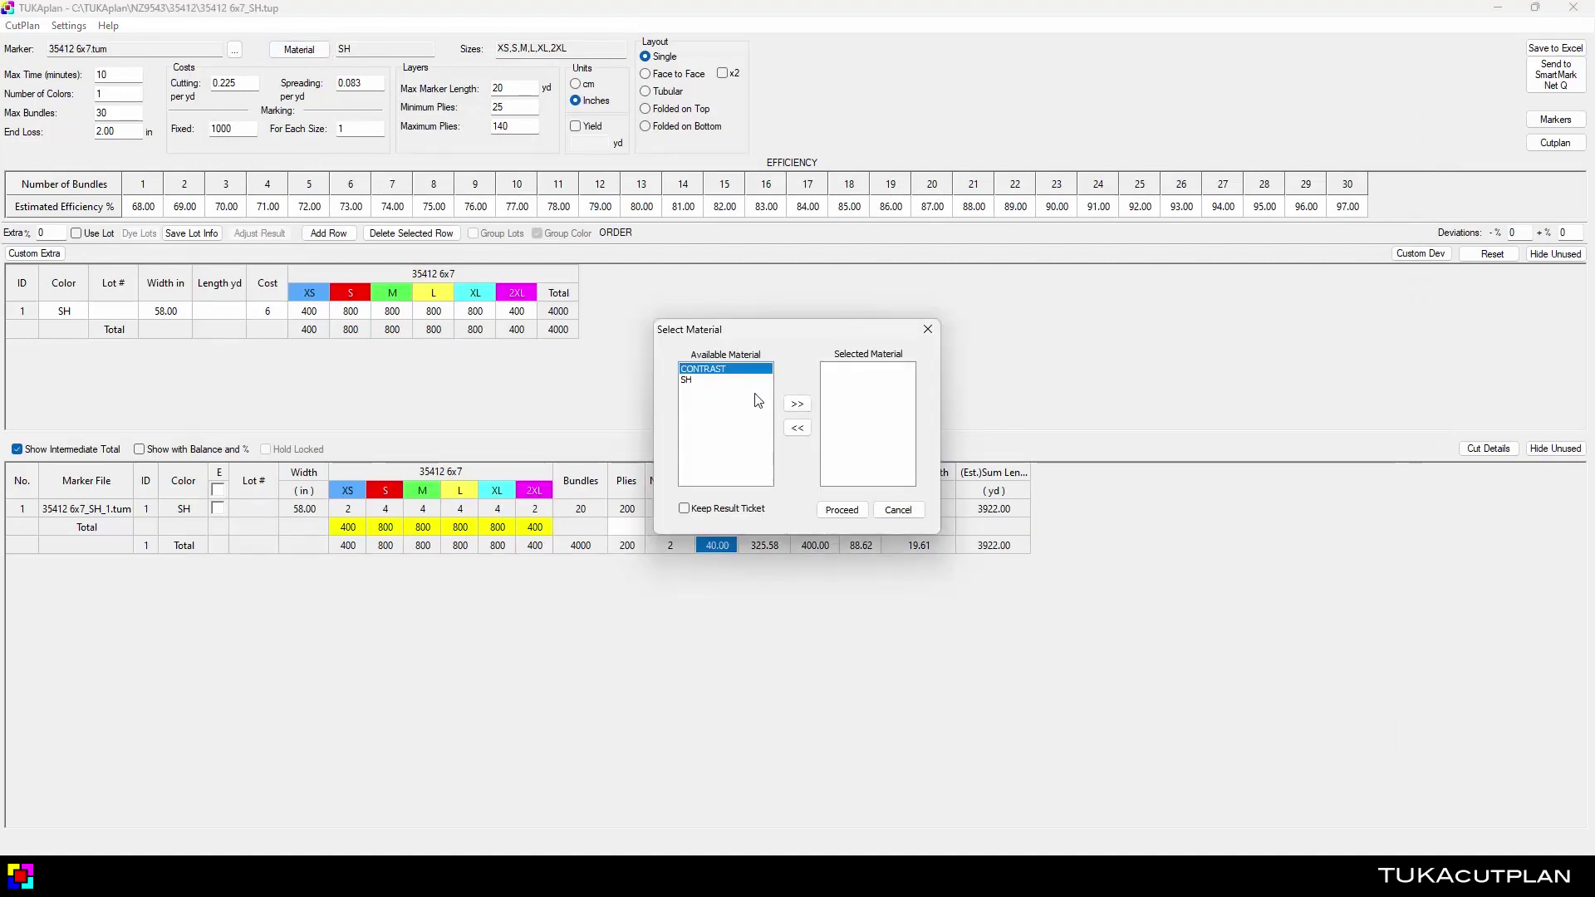
click(796, 404)
click(843, 509)
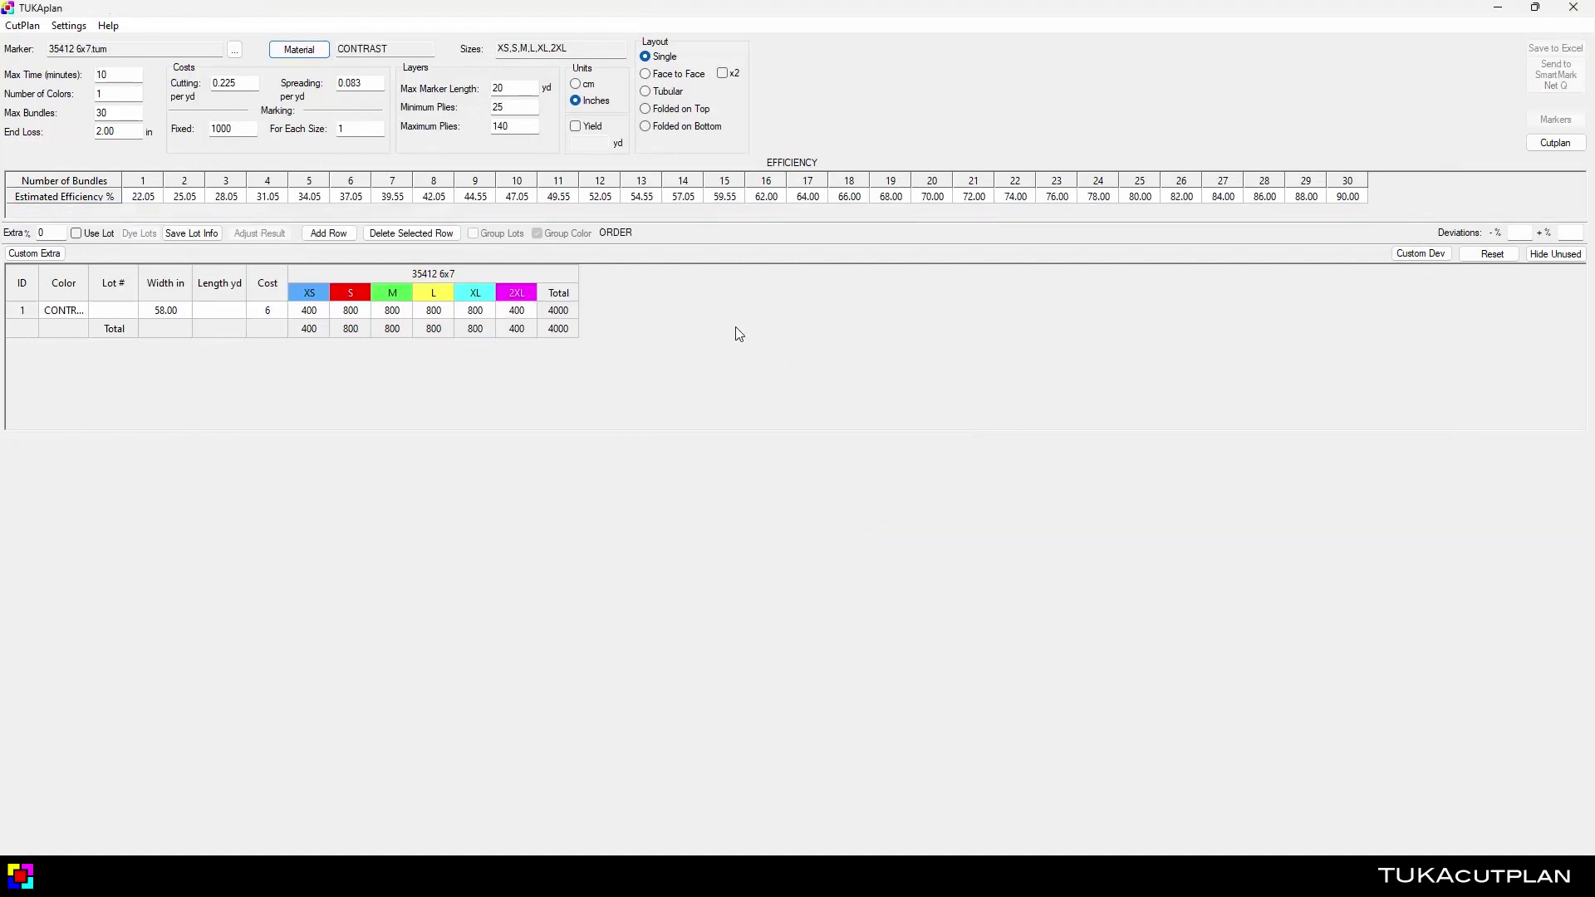
For CONTRAST, set the 18-bundle efficiency to 85% and apply +1 & -1 to the remaining bundle counts.
click(864, 201)
text(85)
right_click(903, 203)
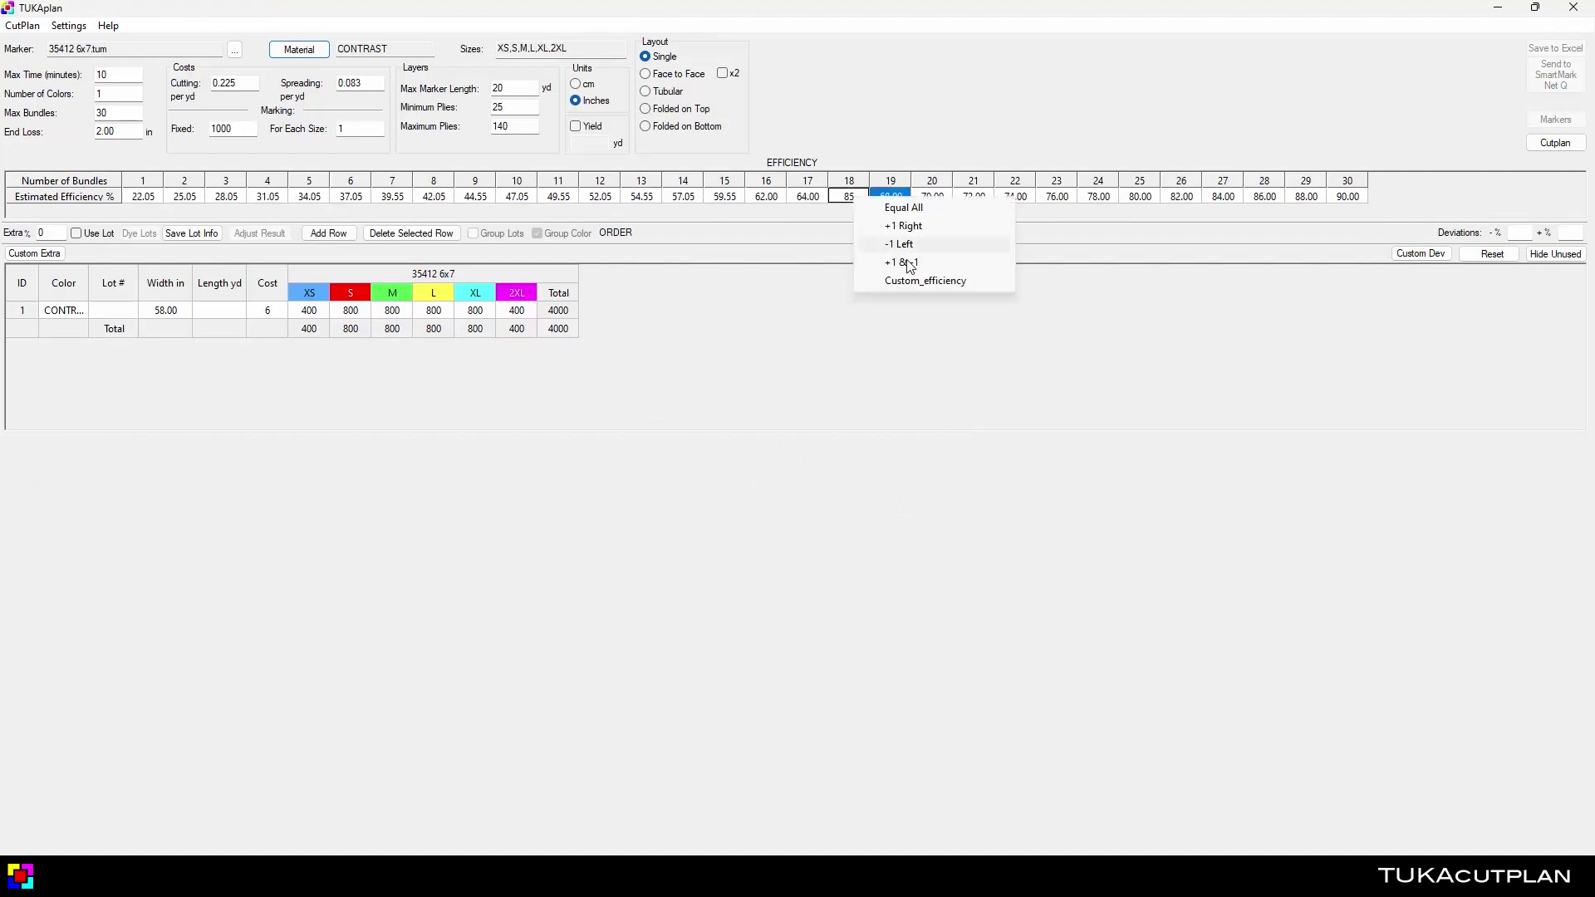
key(Return)
Set the CONTRAST width to 54 inches and generate its cut plan.
click(182, 318)
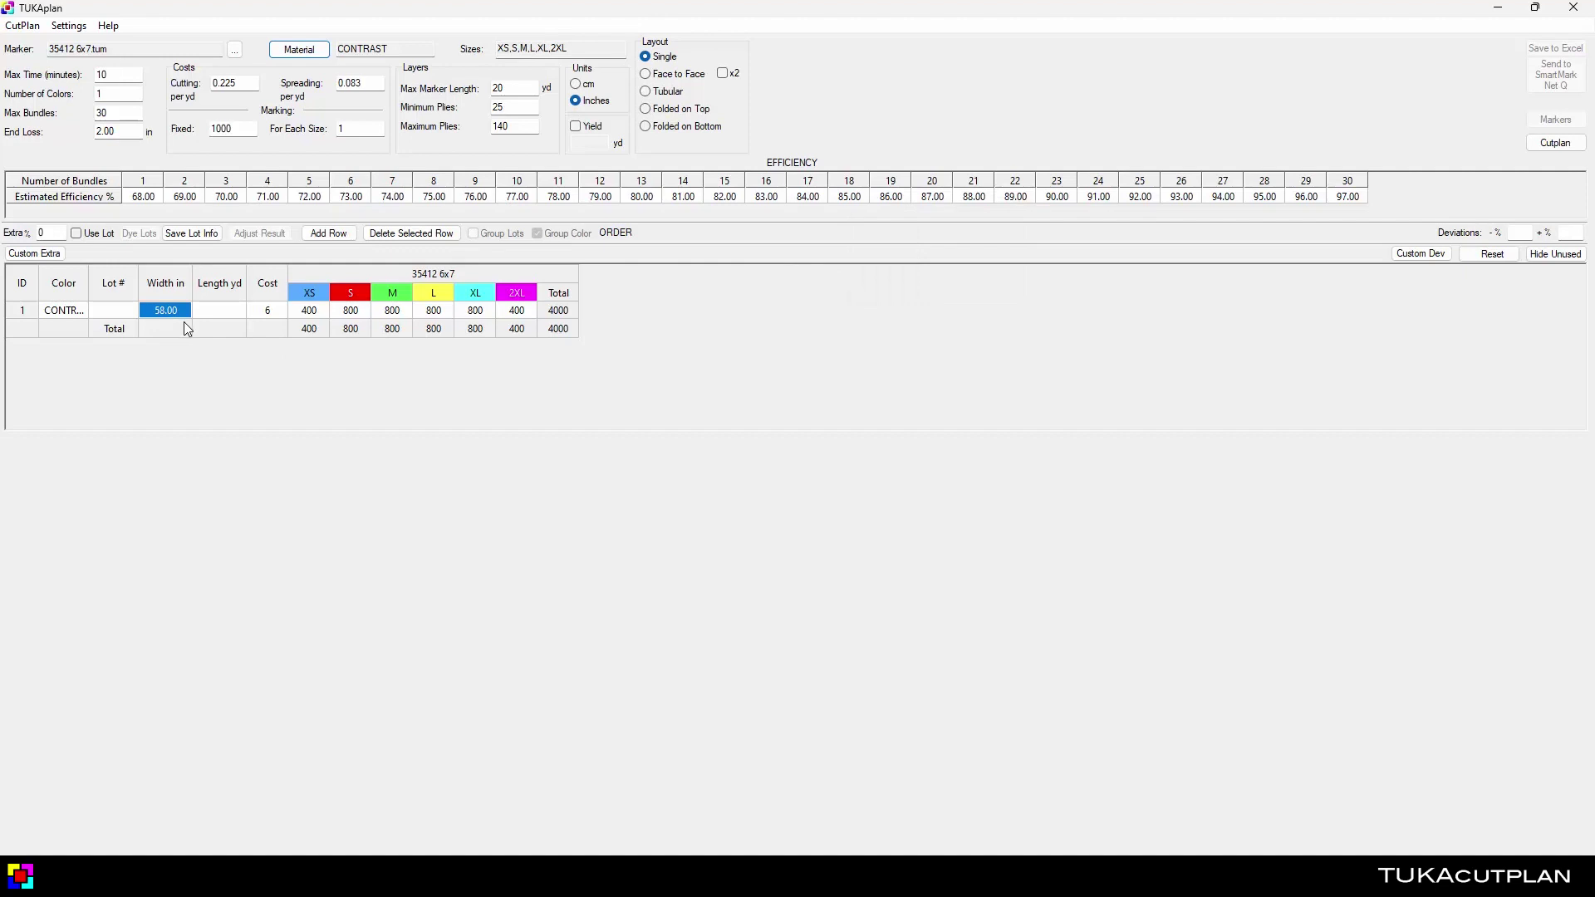
text(54)
click(390, 329)
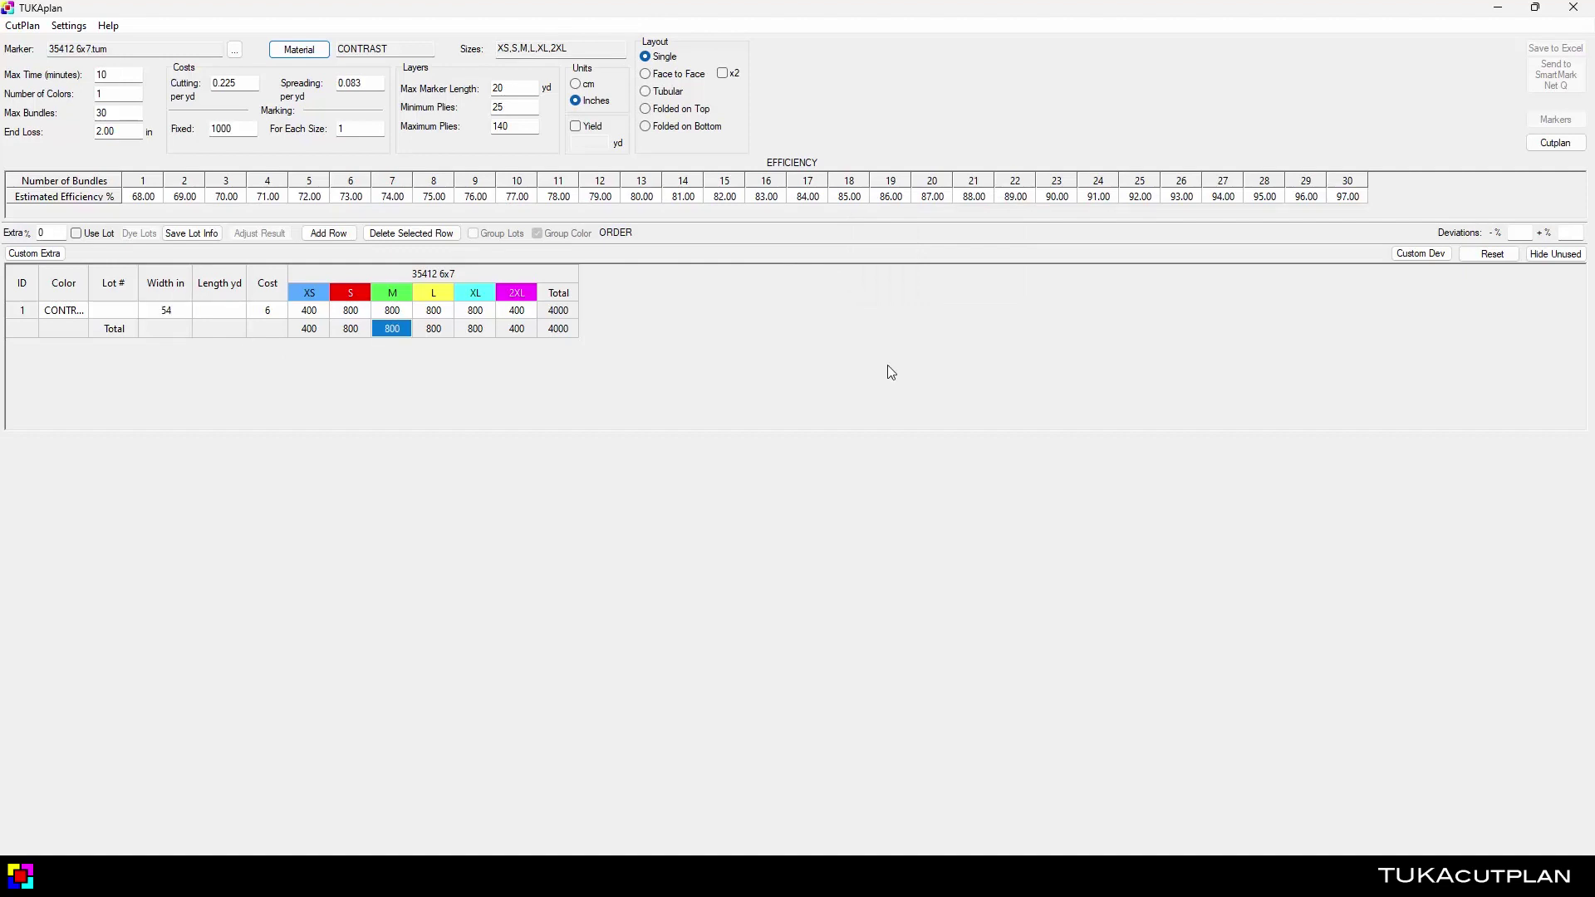
click(1556, 143)
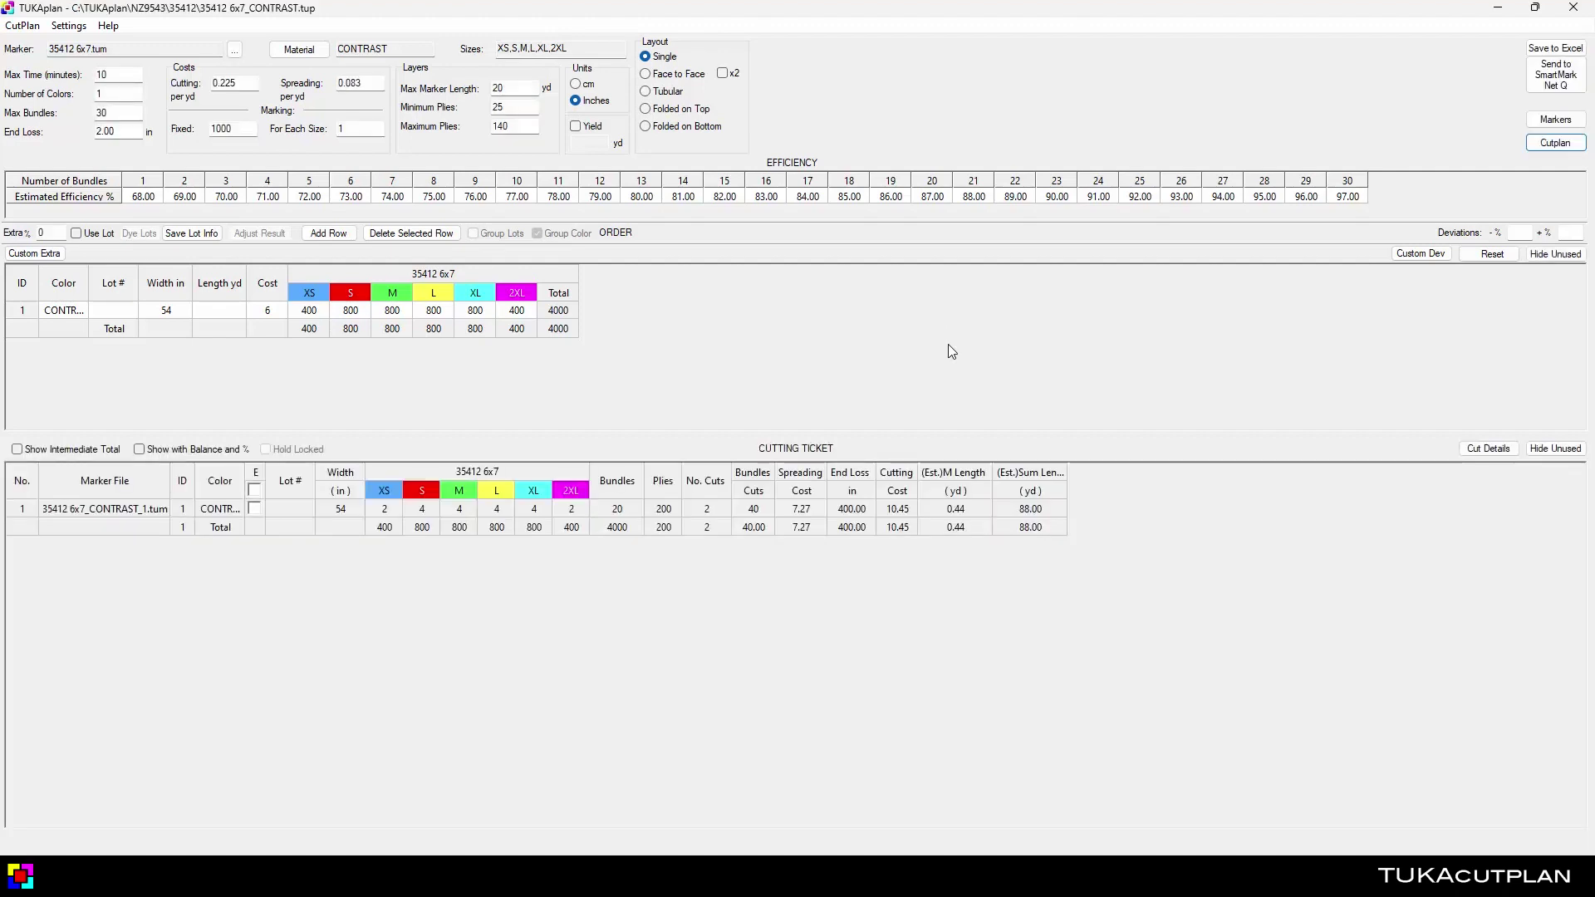
Send the CONTRAST marker to the SmartMark Net Queue with a nesting time of 1.
click(1562, 83)
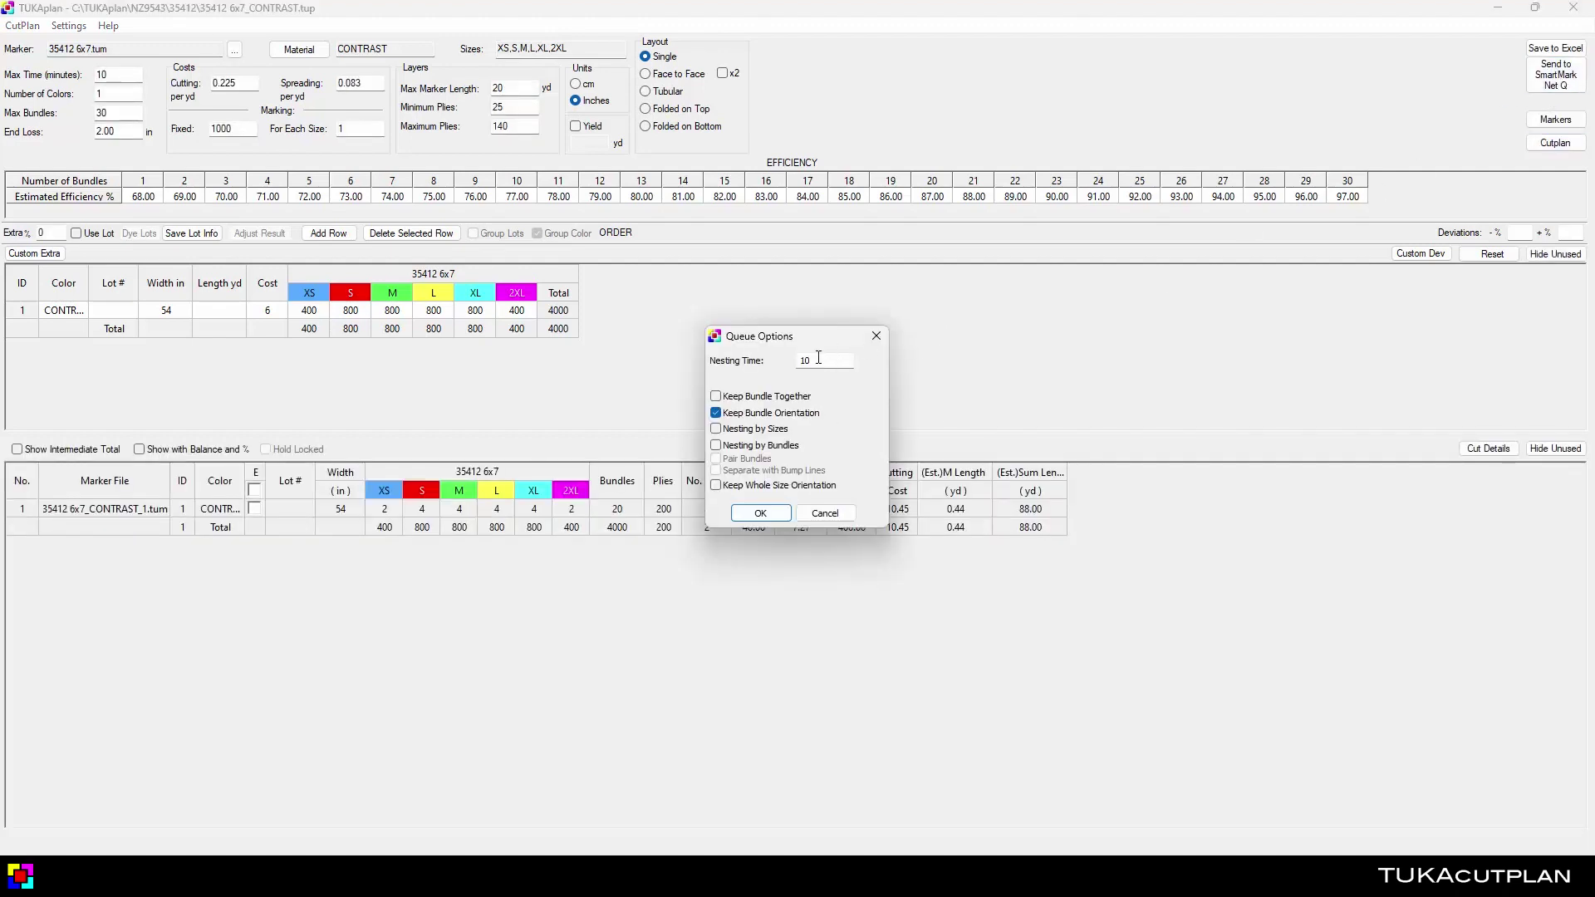
double_click(810, 361)
text(1)
click(760, 513)
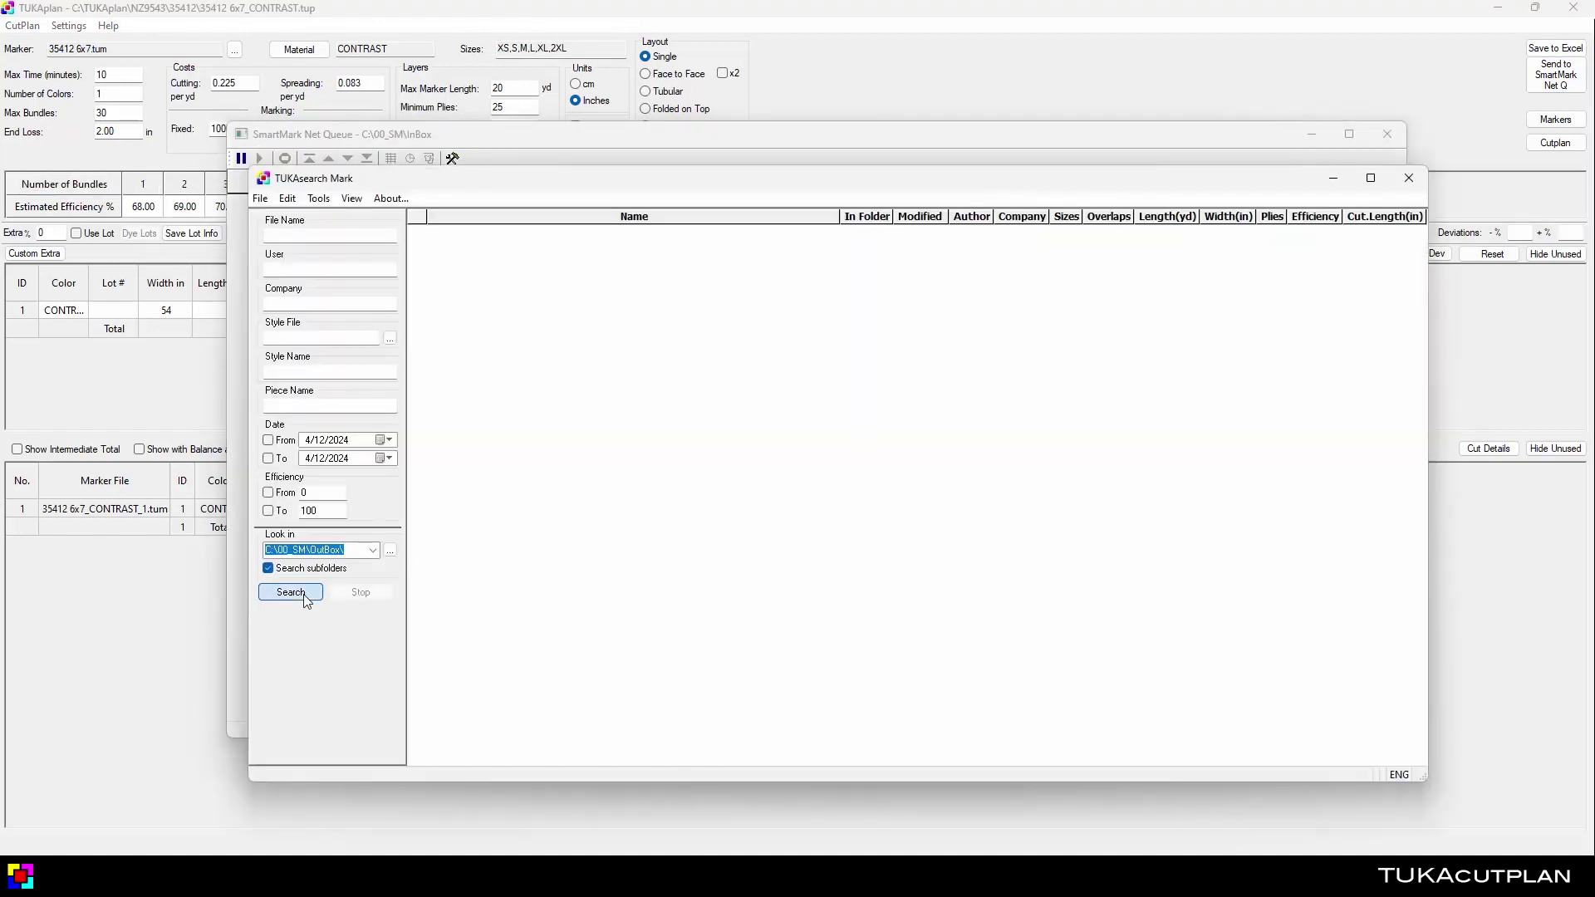
In TUKAsearch Mark, search C:\00_SM\OutBox\ for markers and create a yield report for all of them.
click(291, 592)
key(ctrl+a)
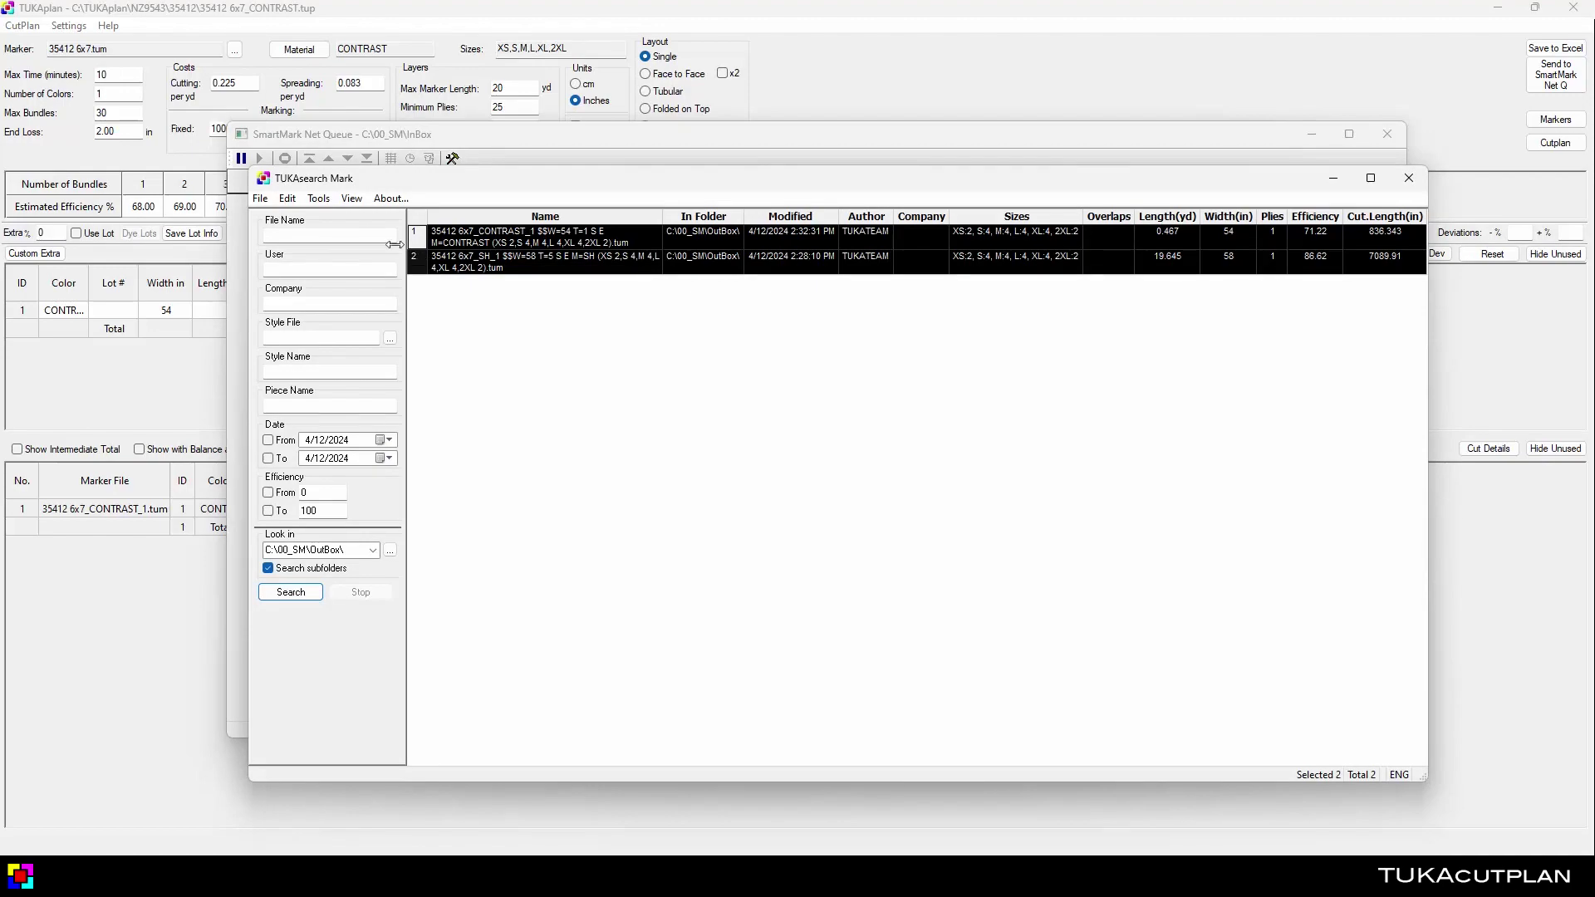
click(261, 200)
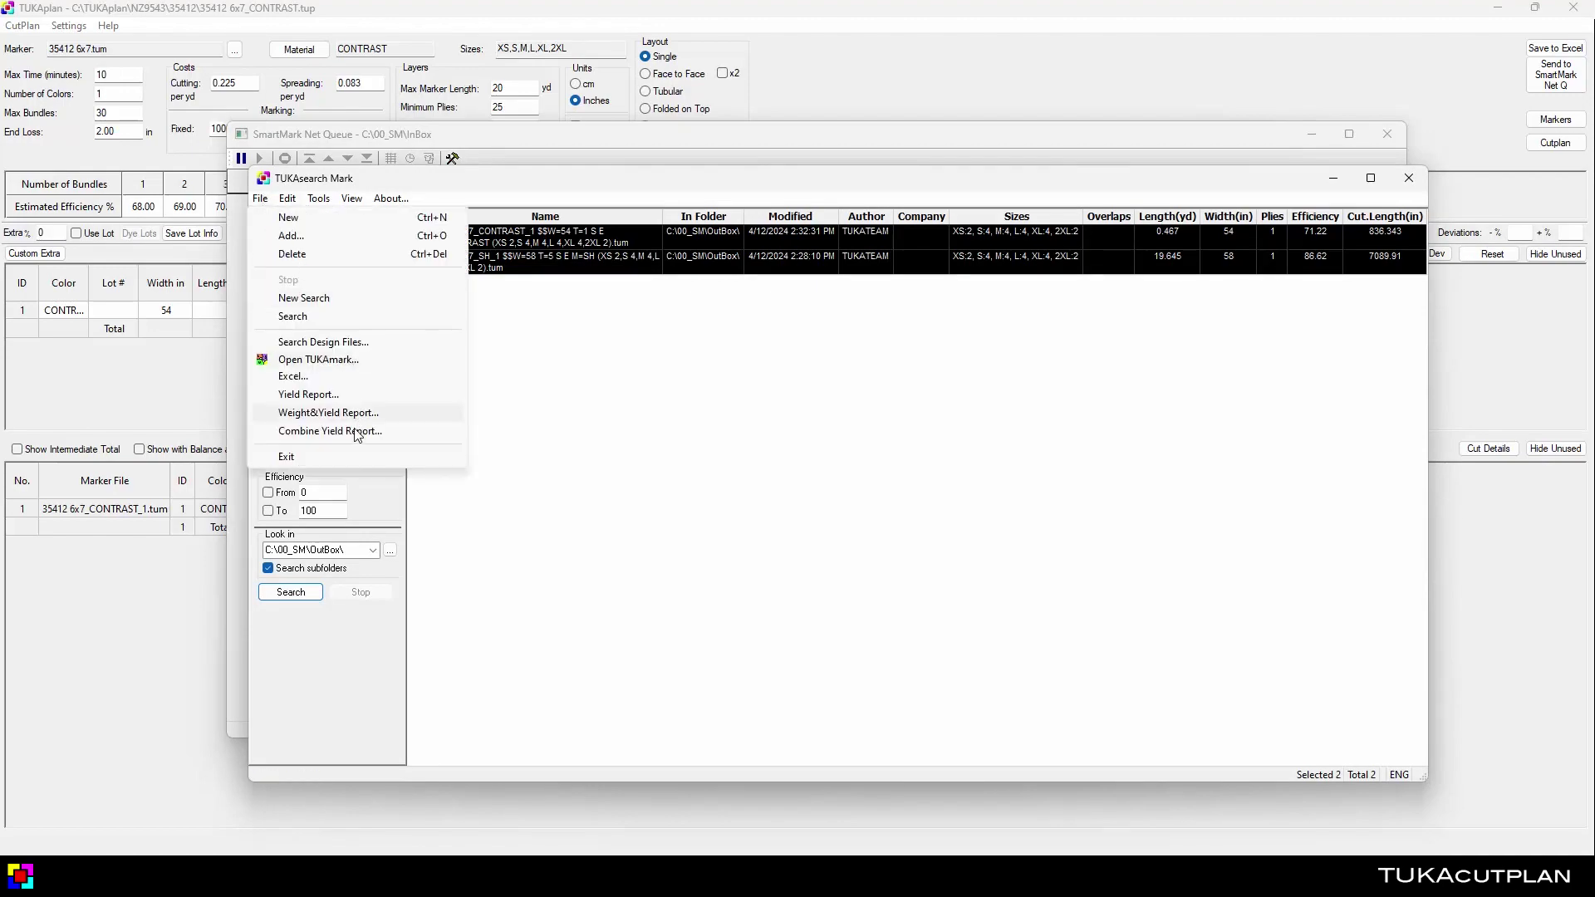
click(363, 397)
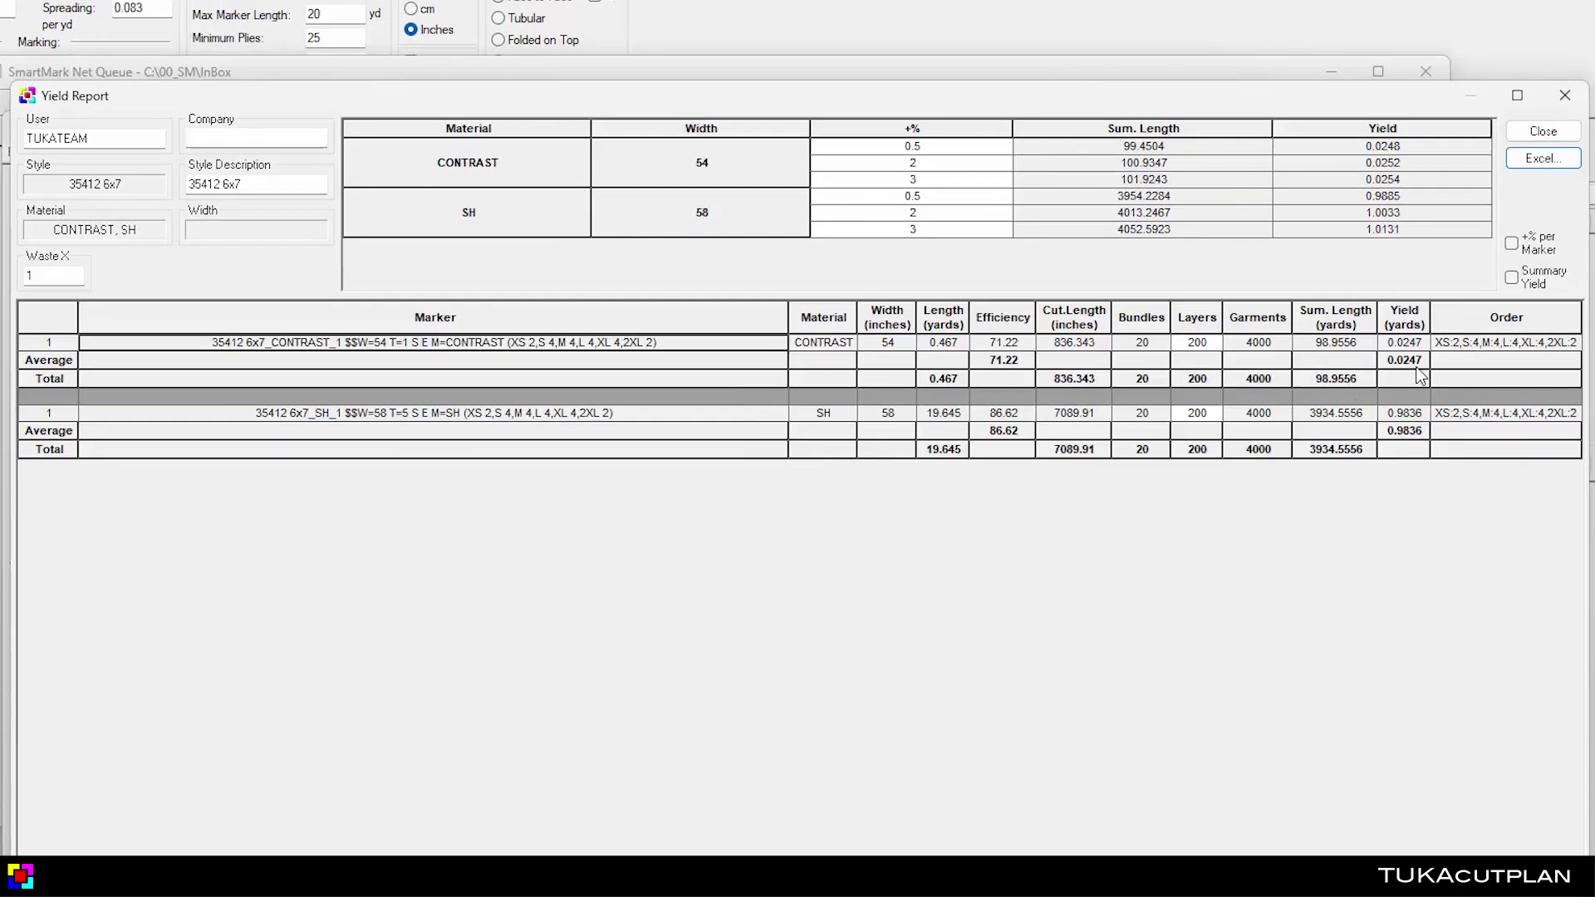
Set Waste X to 2 in the yield report and check the CONTRAST and SH yields.
click(1419, 364)
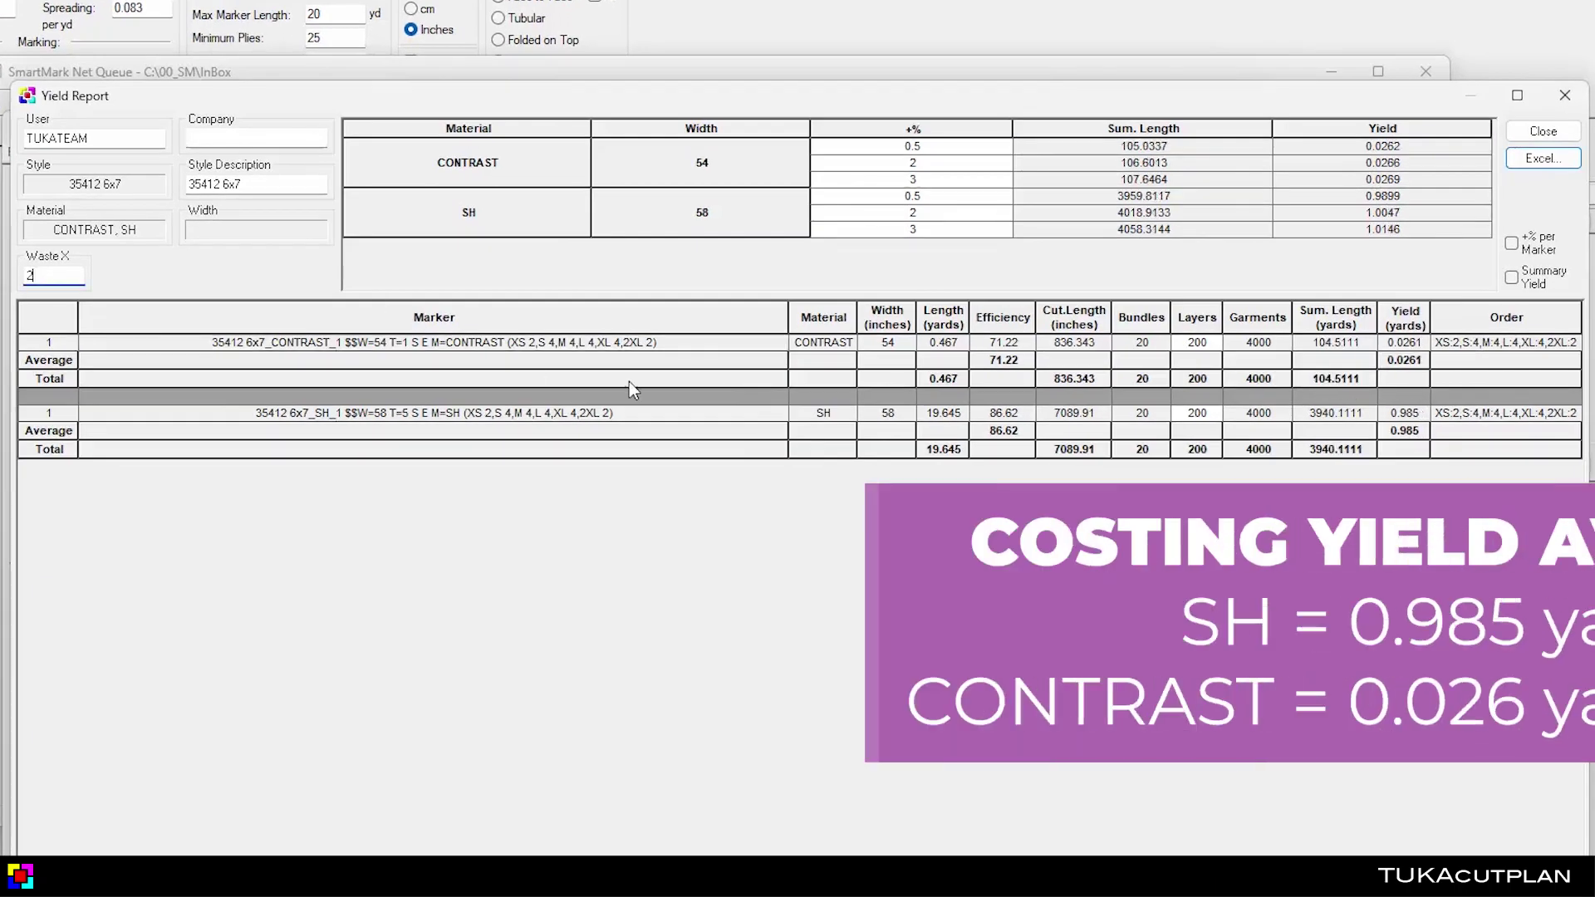
click(1132, 372)
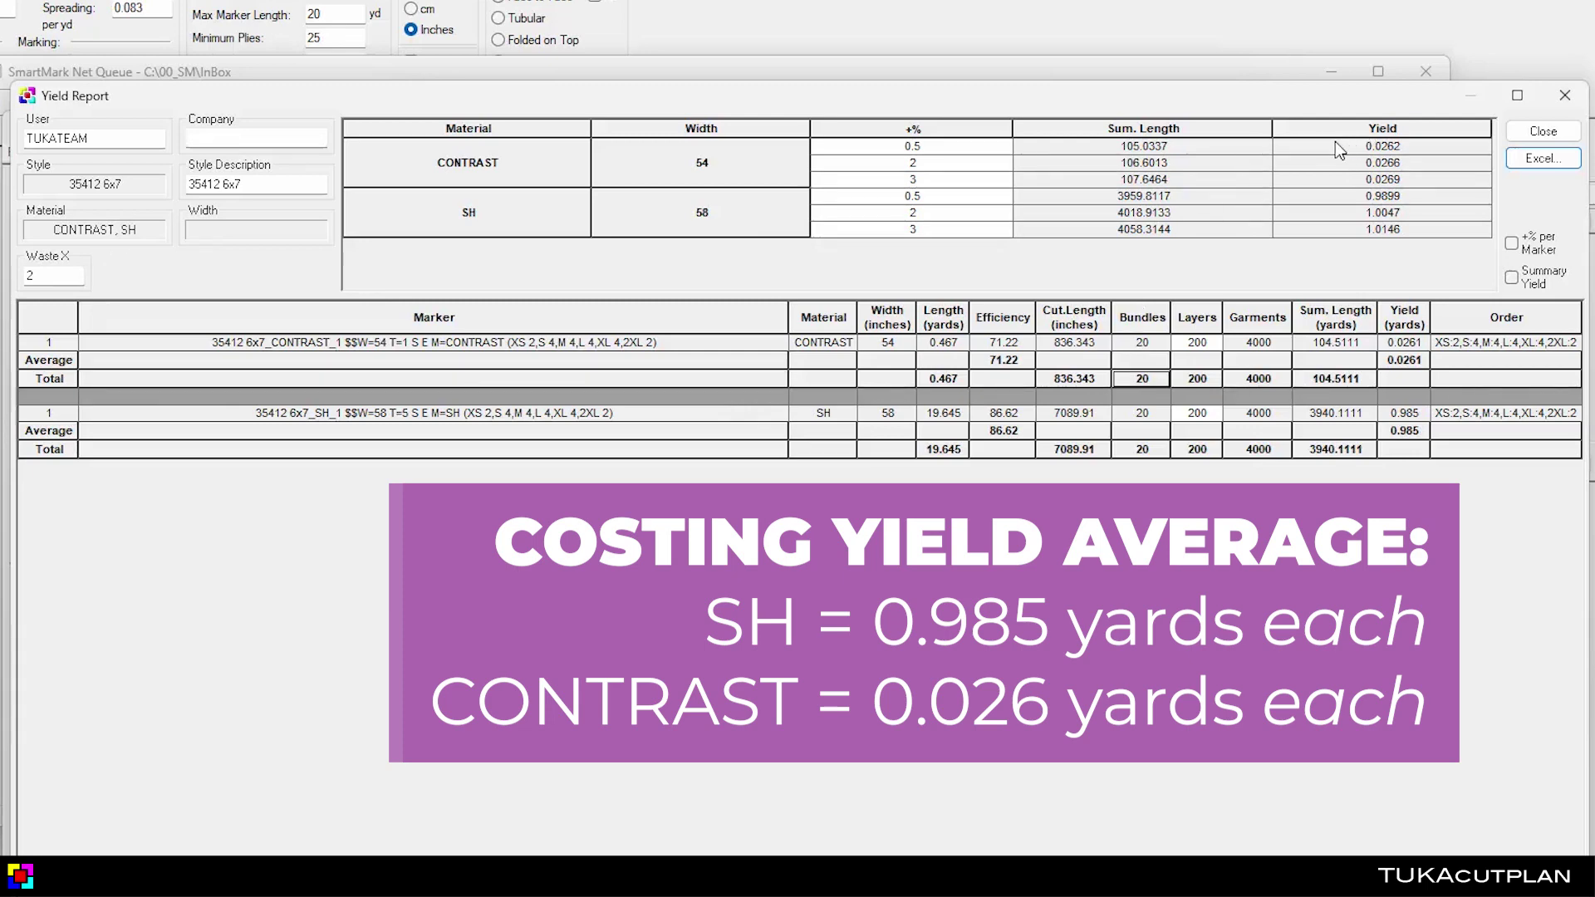
click(1235, 145)
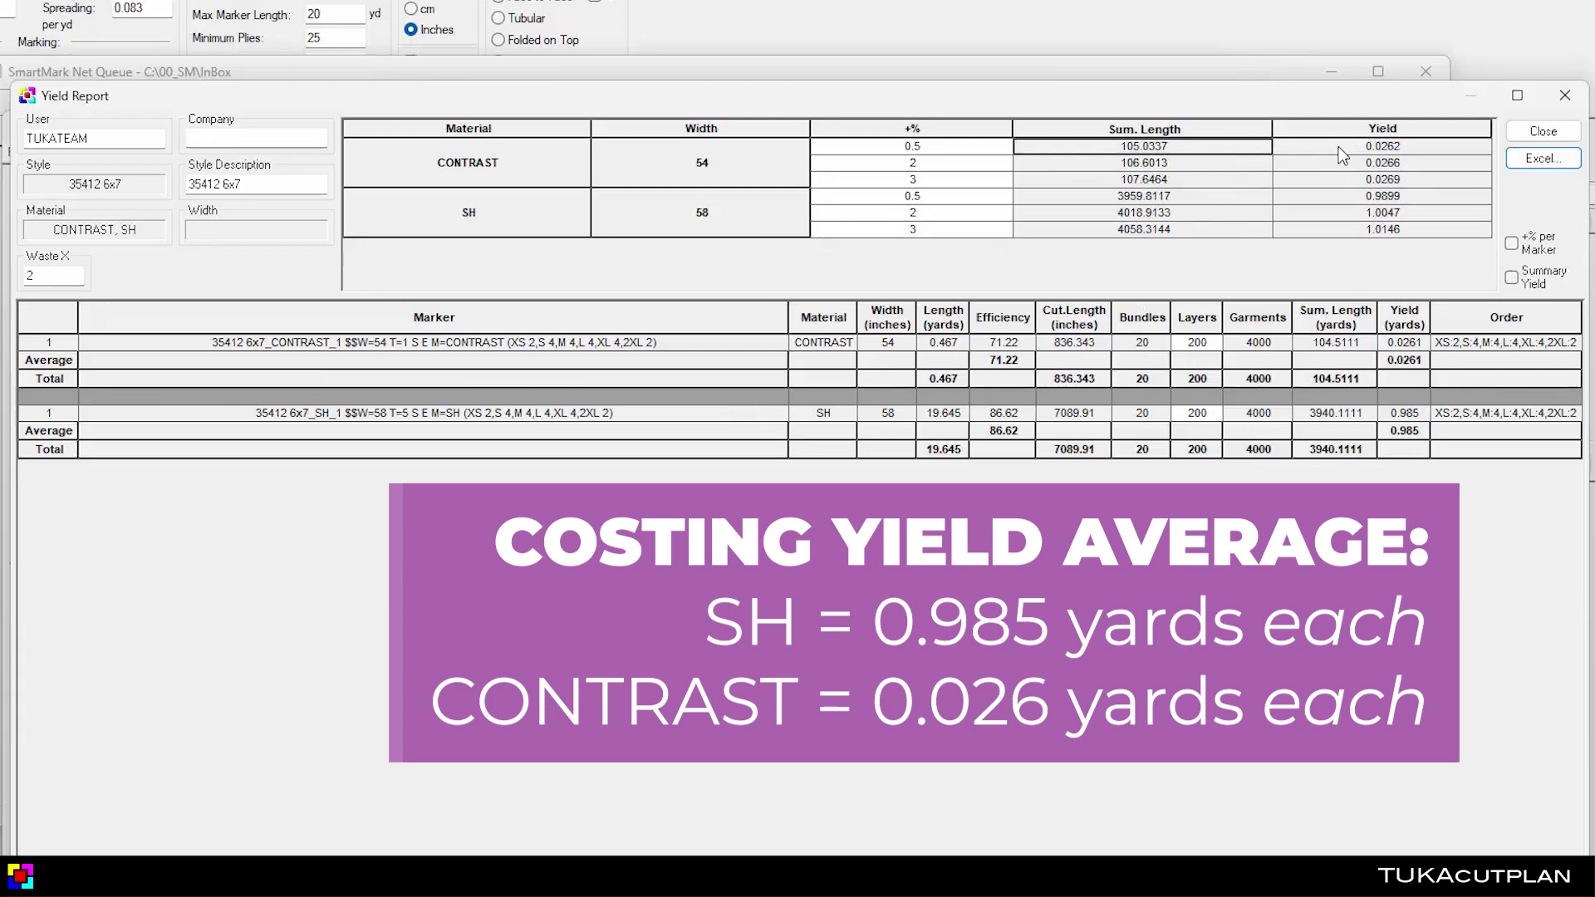
Examine the summed lengths and yields of the CONTRAST and SH materials in the yield report.
click(1242, 166)
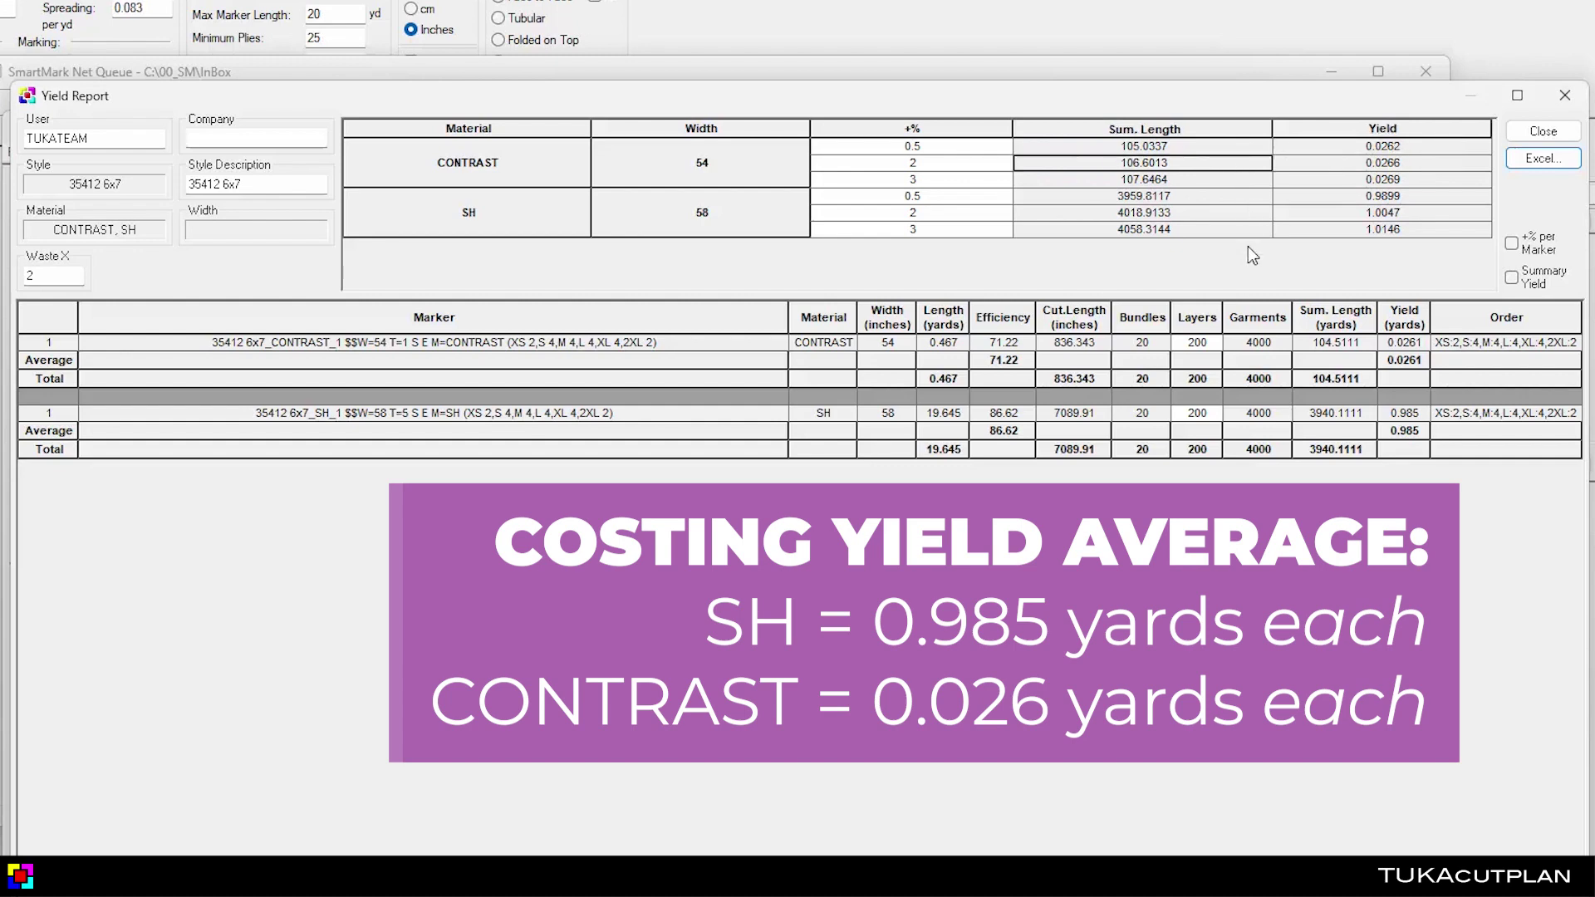
click(1286, 359)
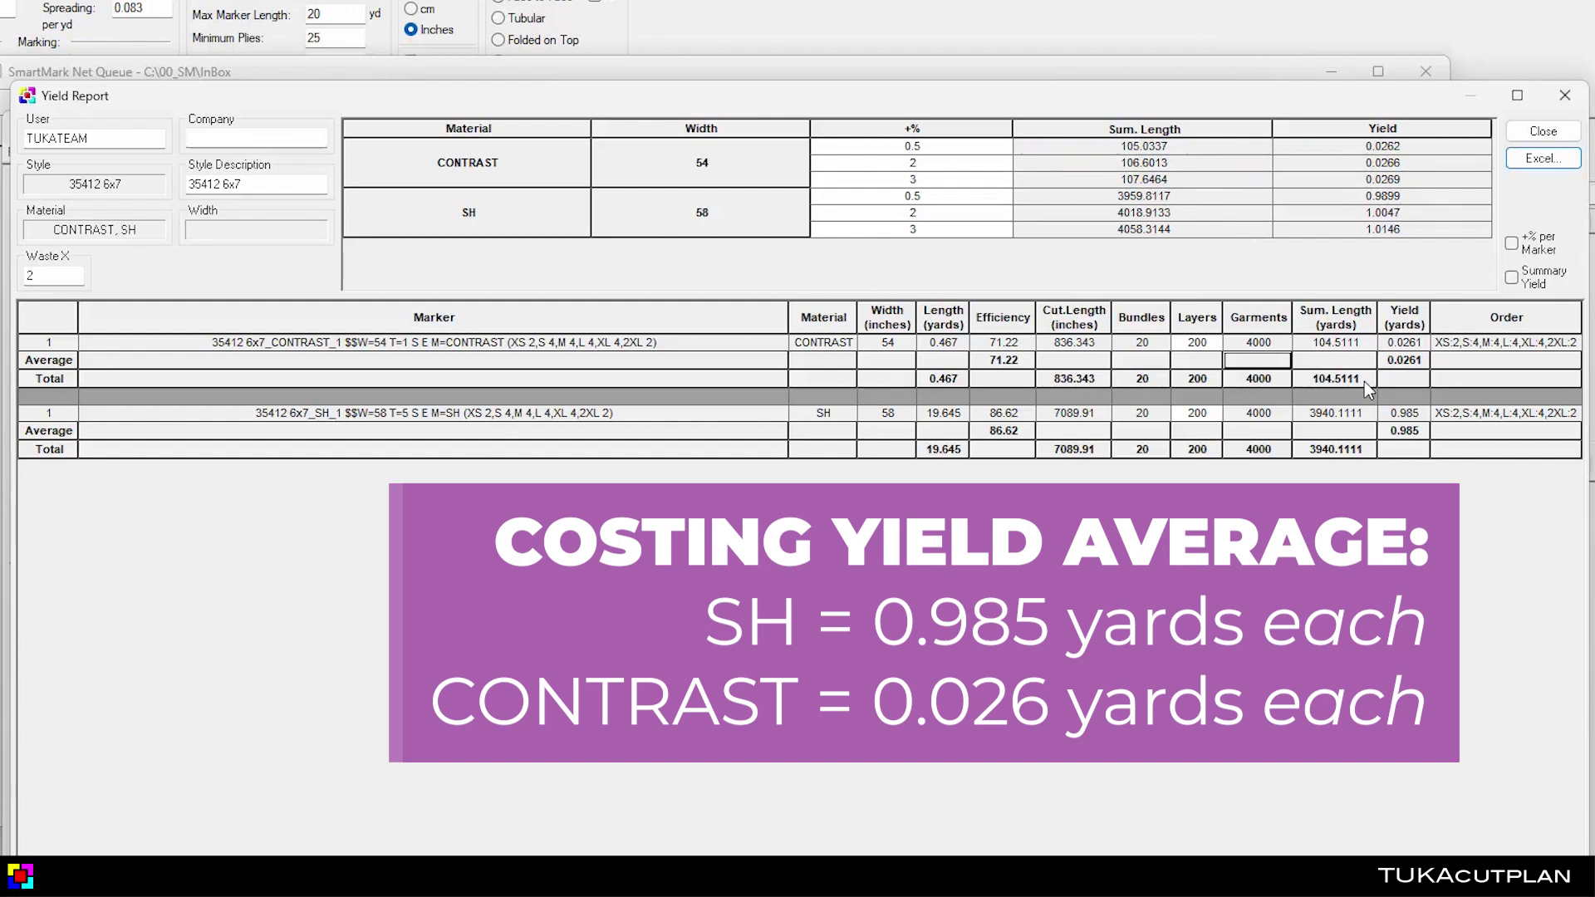
click(1364, 381)
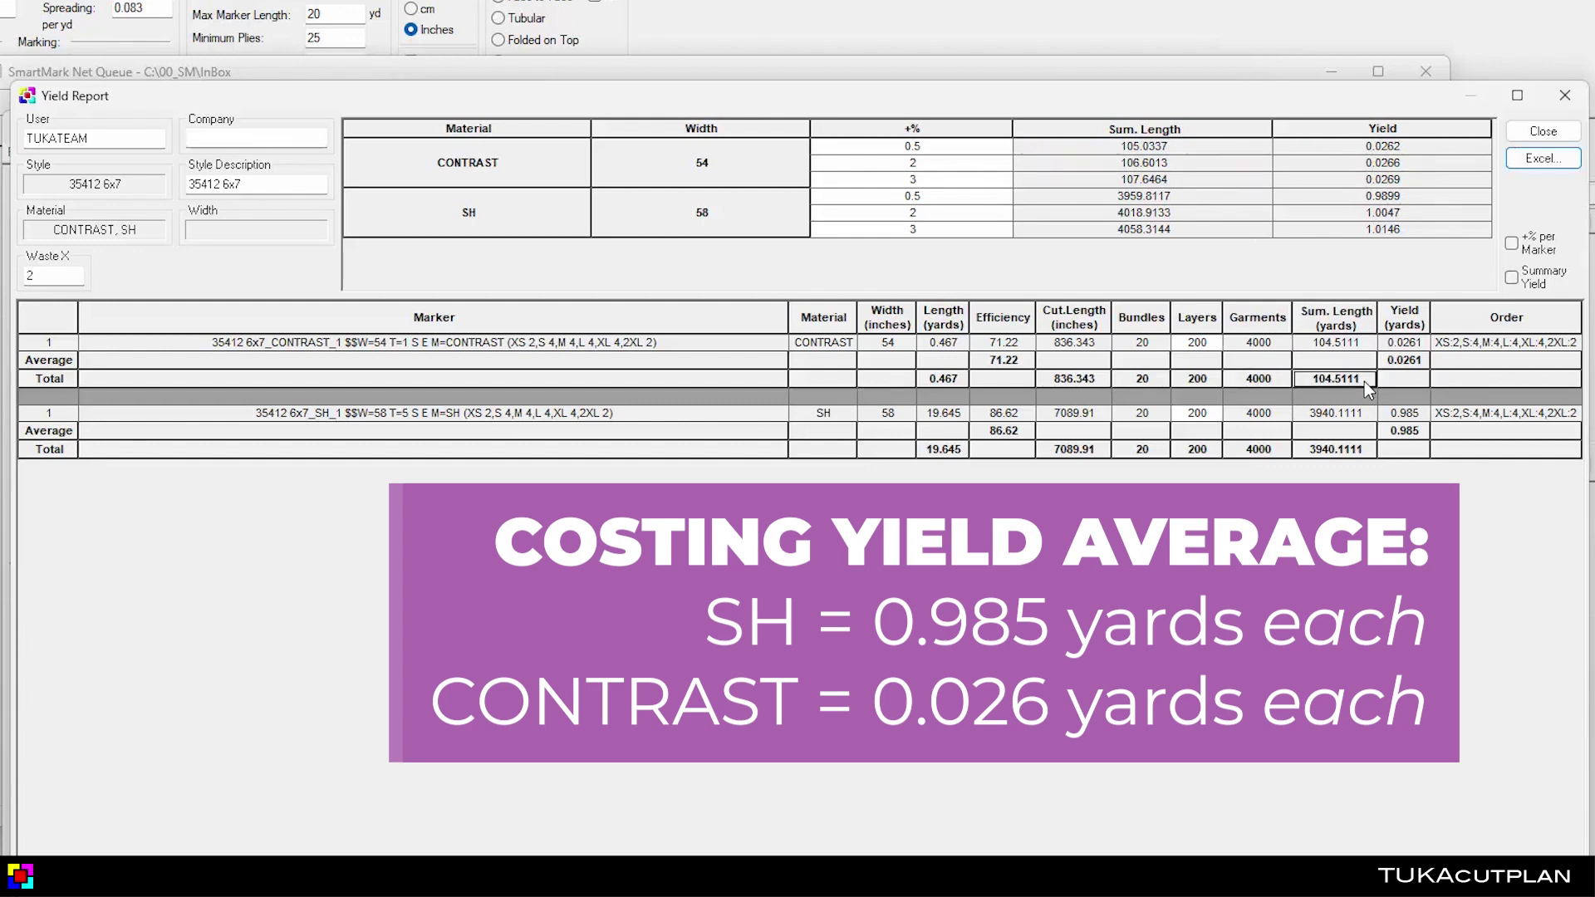
click(1364, 453)
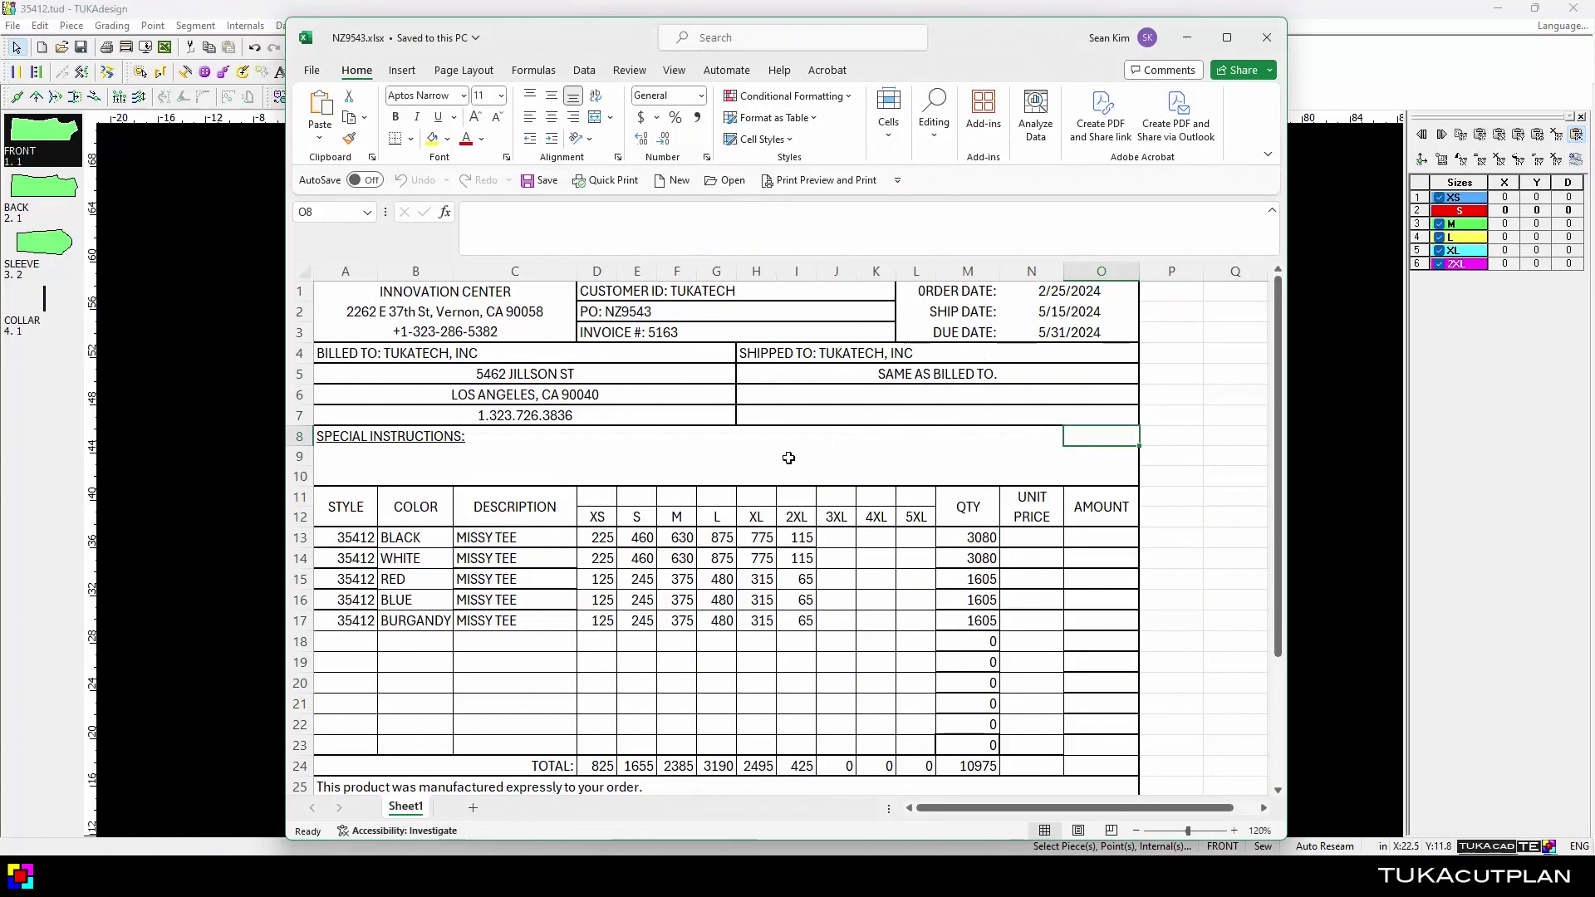
Review the fabric colors listed for style 35412 in the Excel purchase order, then return to TUKAdesign.
click(792, 462)
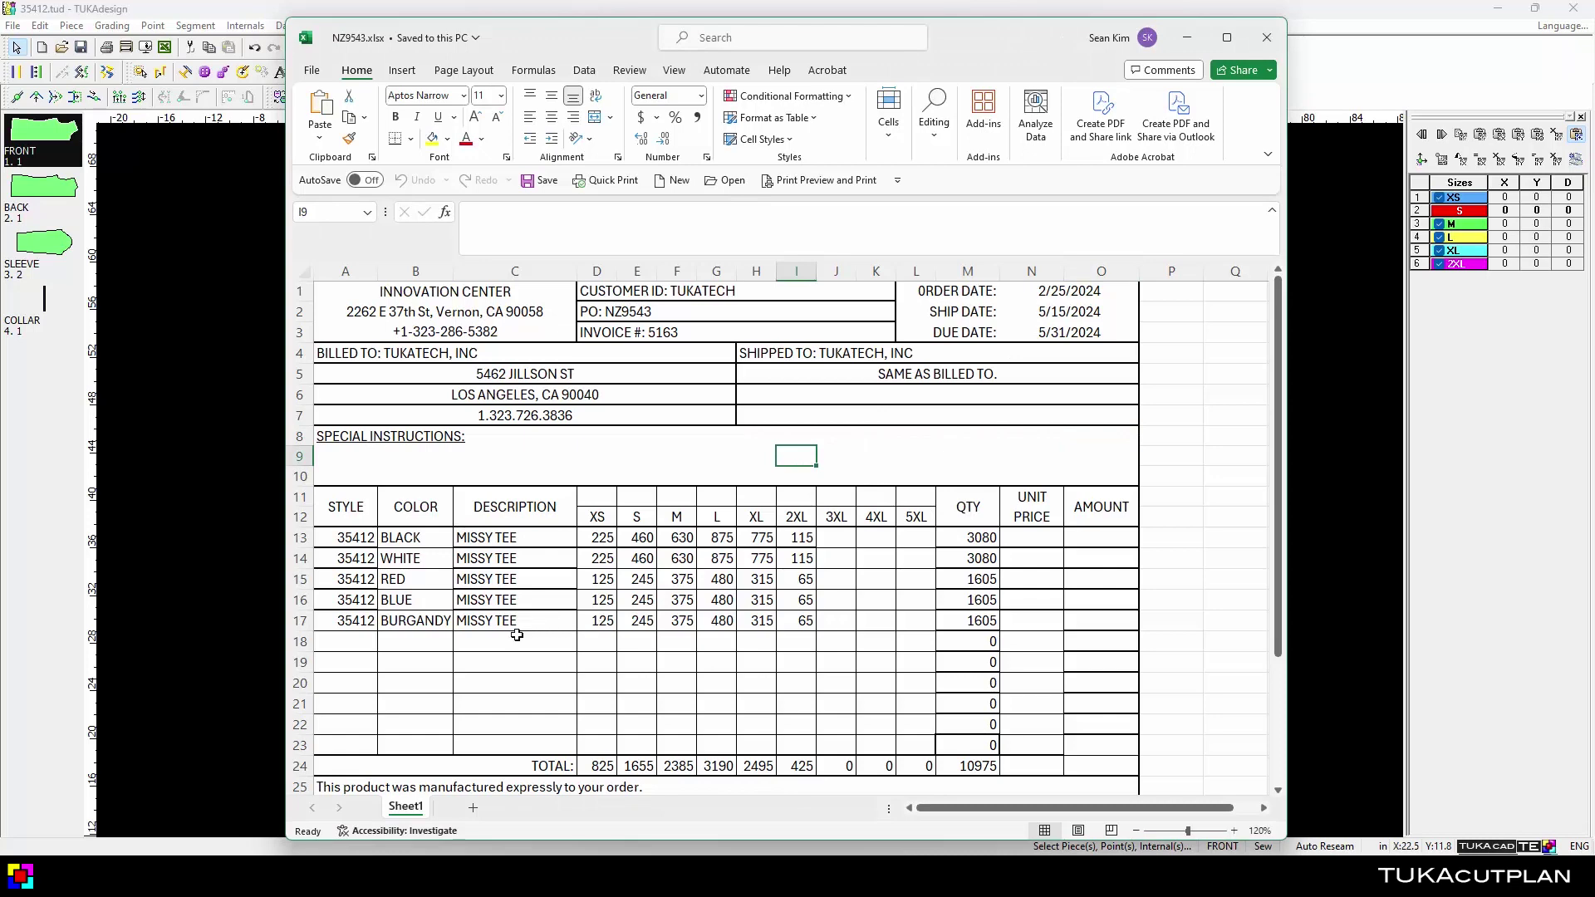
click(414, 539)
drag(418, 611, 459, 582)
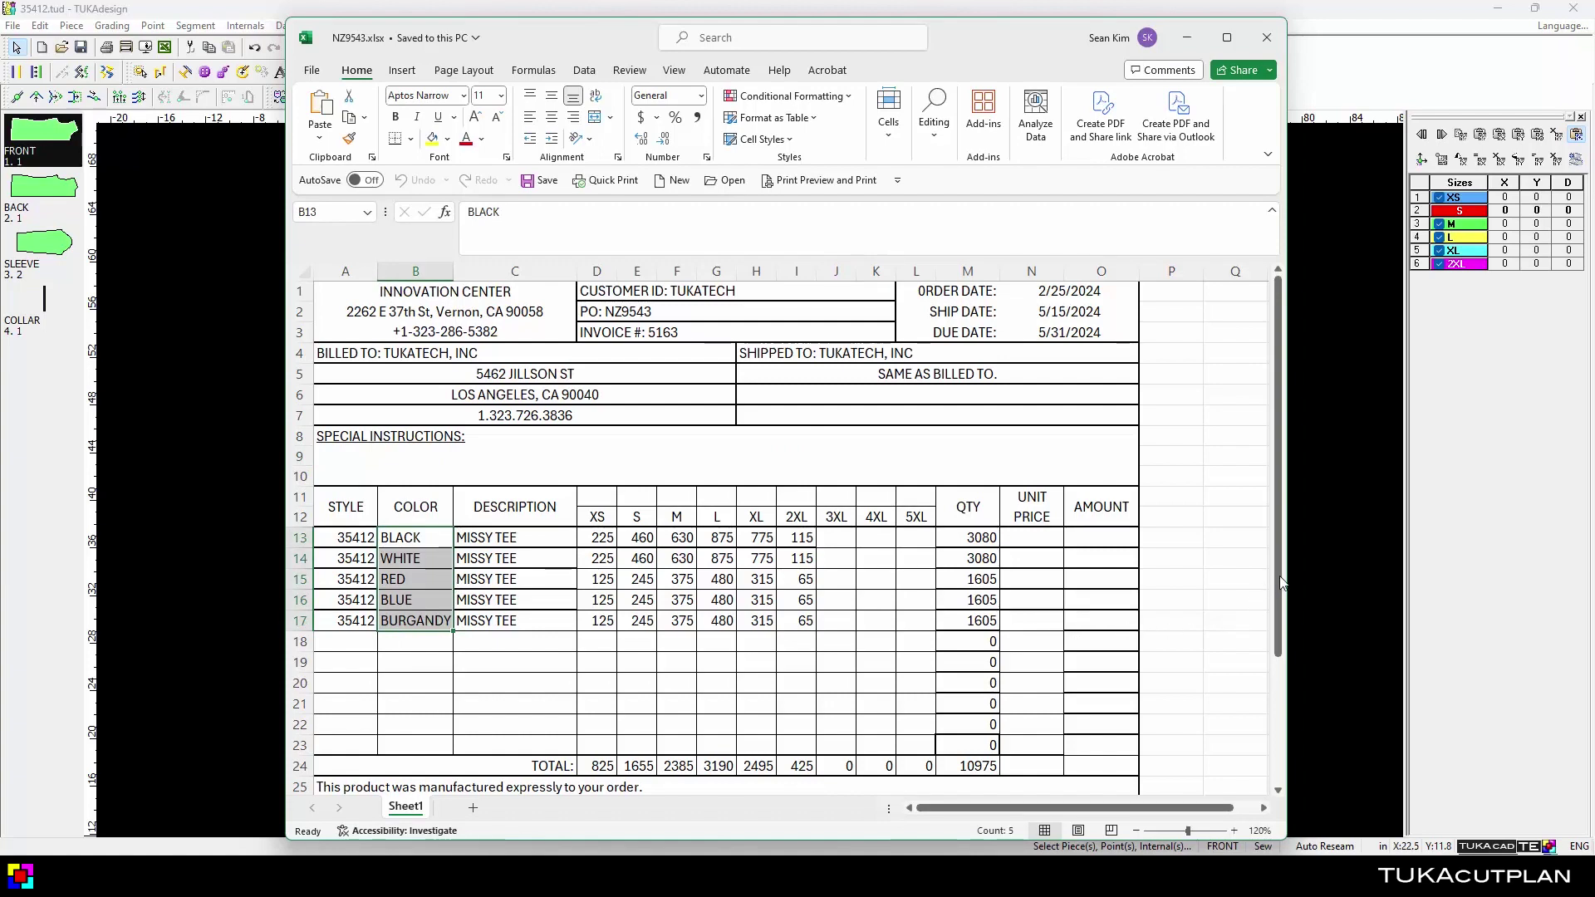
click(1327, 568)
Scale all pieces in the style by 4% in X and 6% in Y, proportional to 100%.
right_click(588, 334)
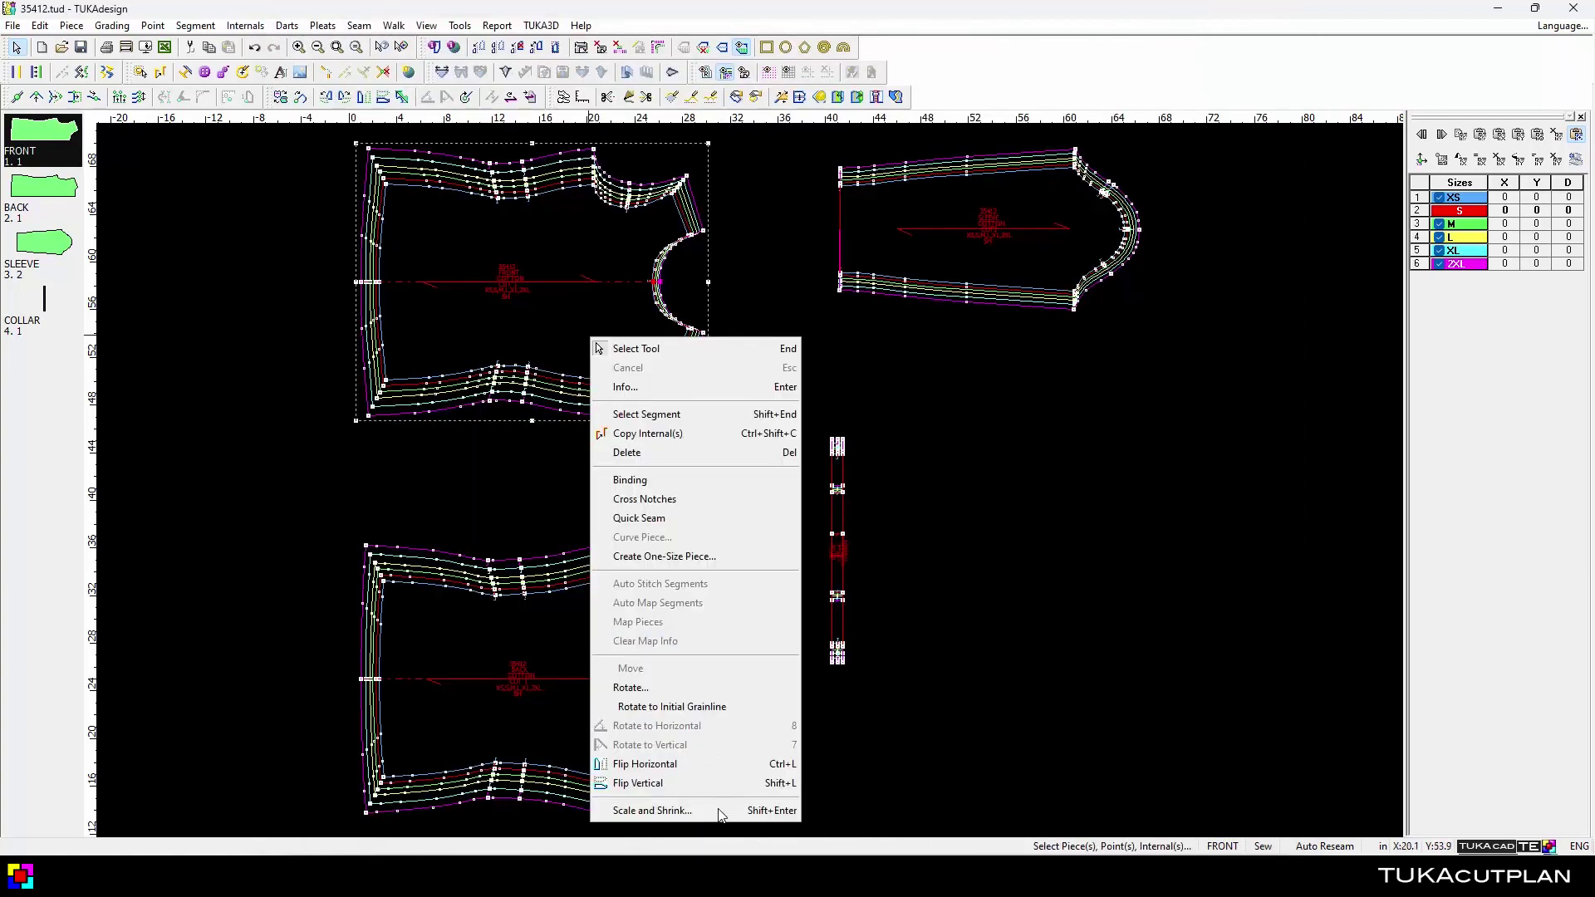
click(720, 813)
text(4)
key(Tab)
text(6)
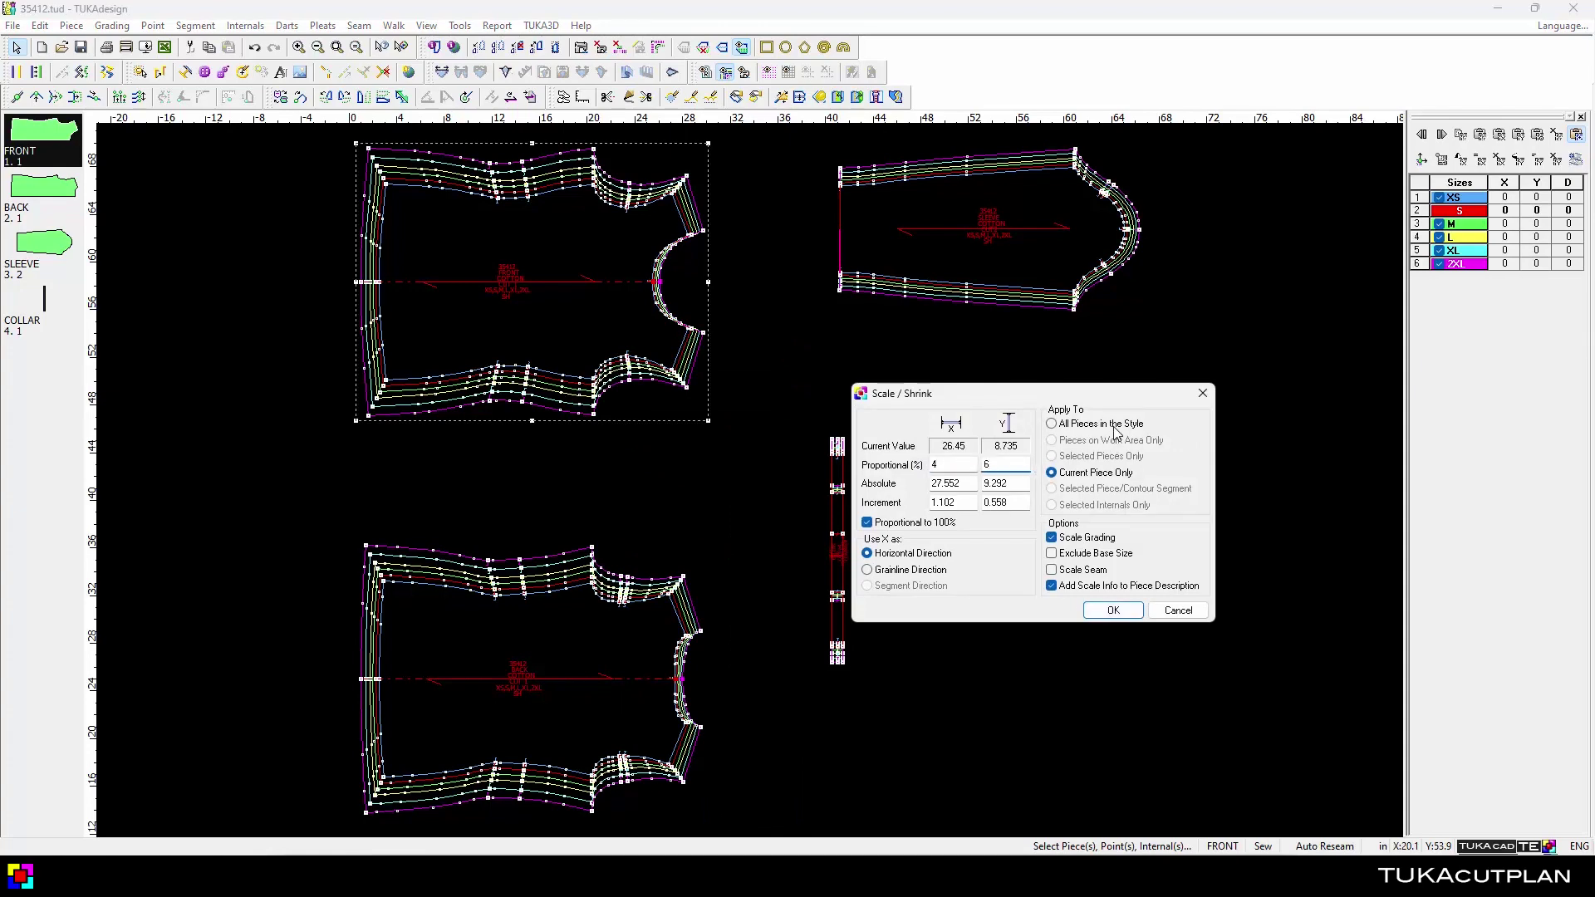
click(1113, 610)
Save the scaled style as "35412 Black 4x6.tud" and reopen 35412.tud.
key(alt+f)
key(a)
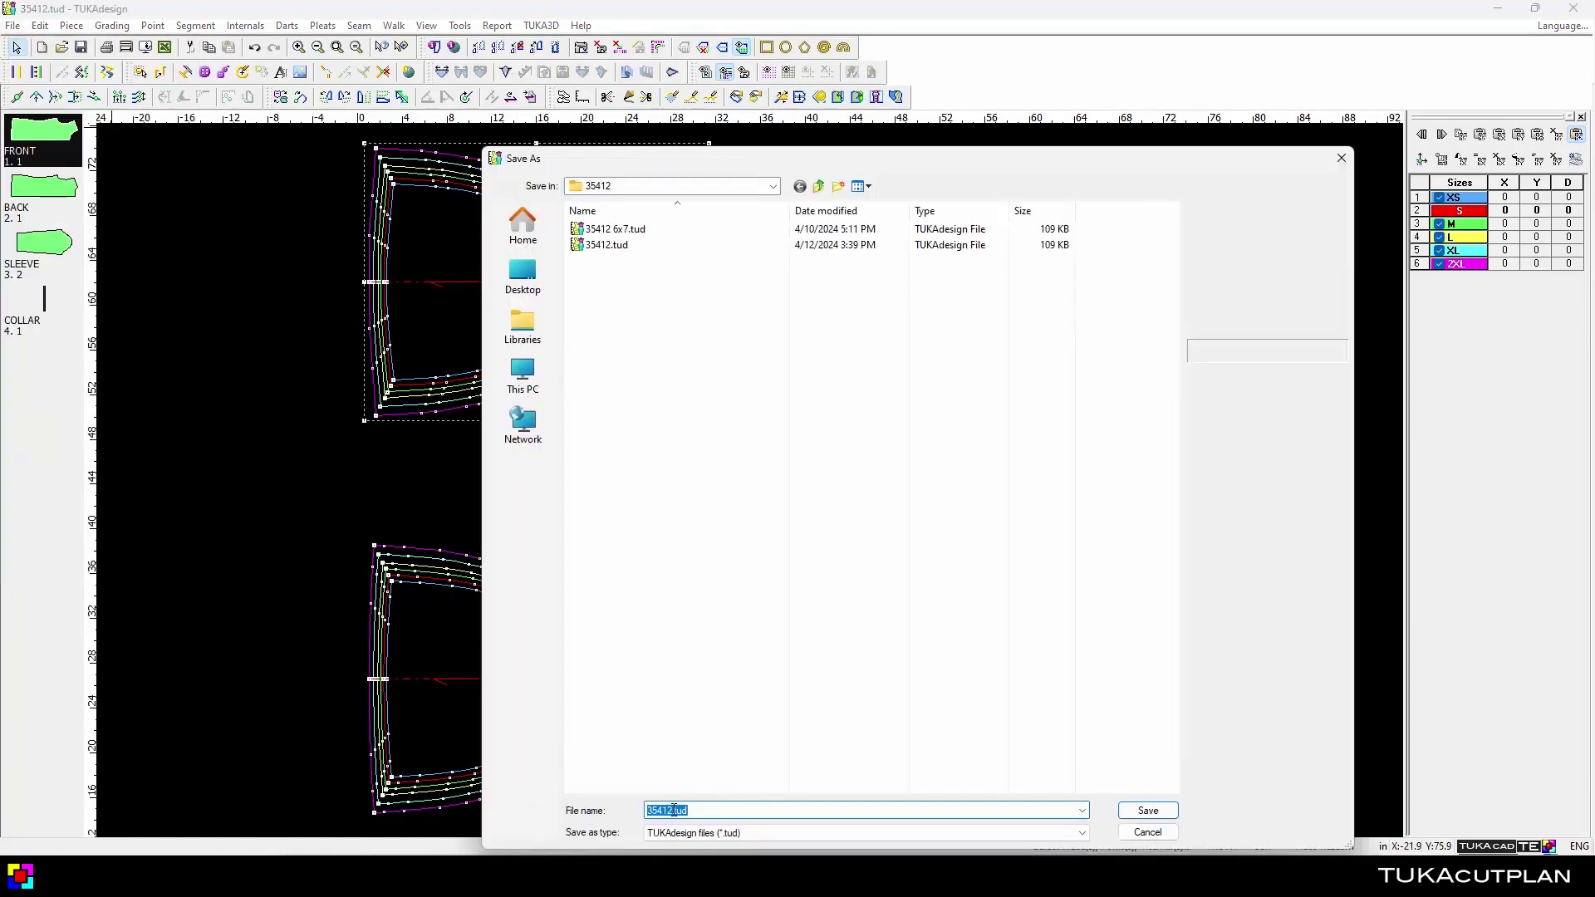
click(673, 810)
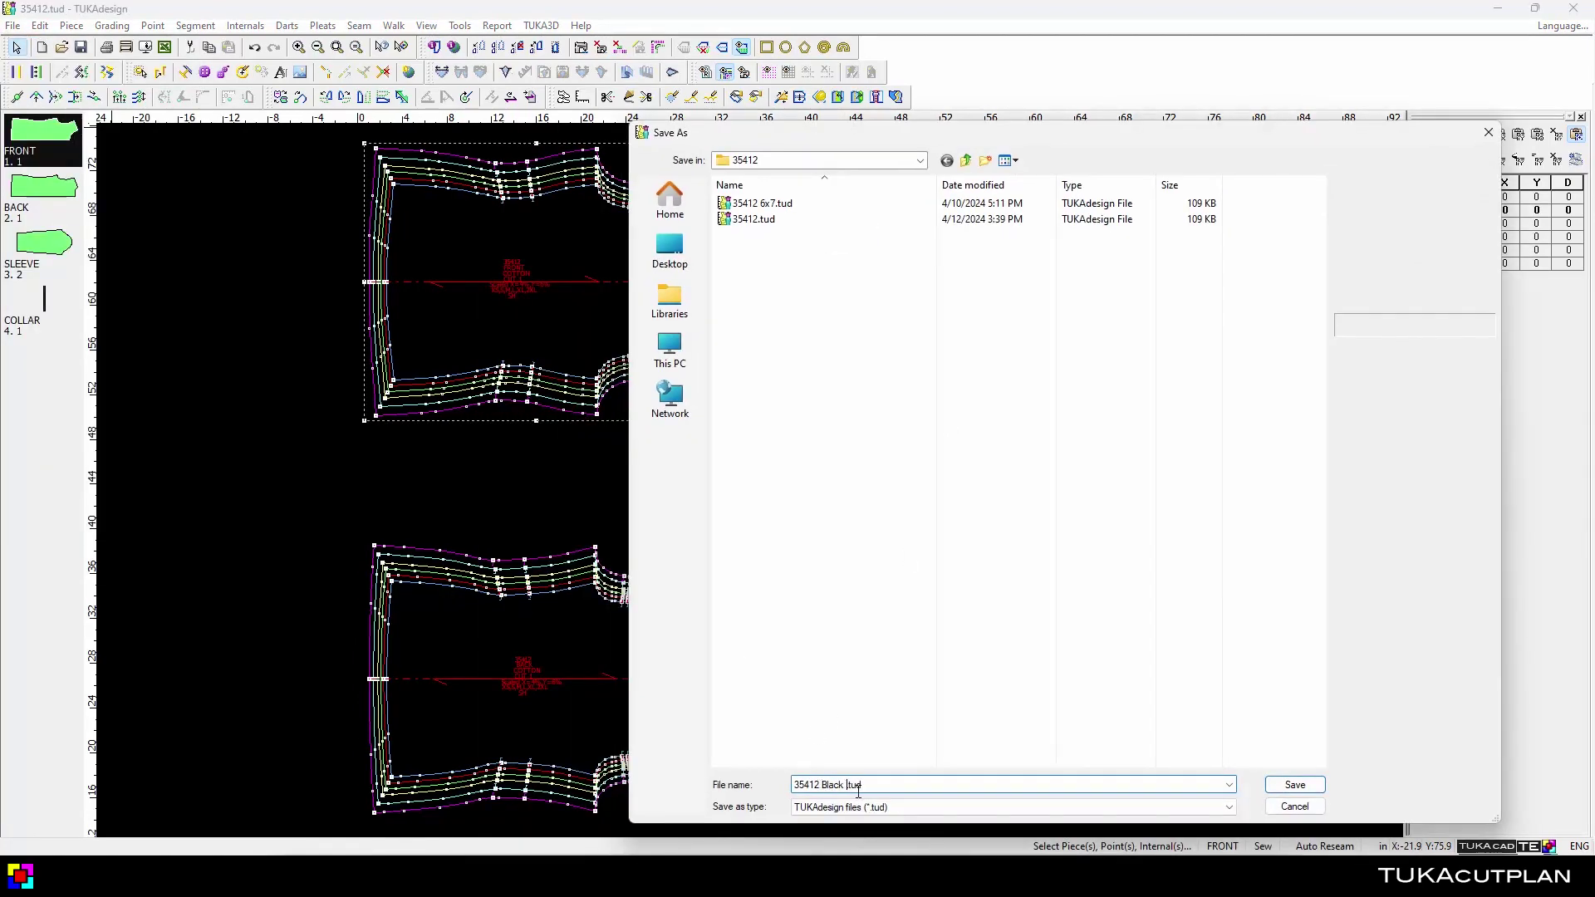
click(1271, 787)
click(726, 494)
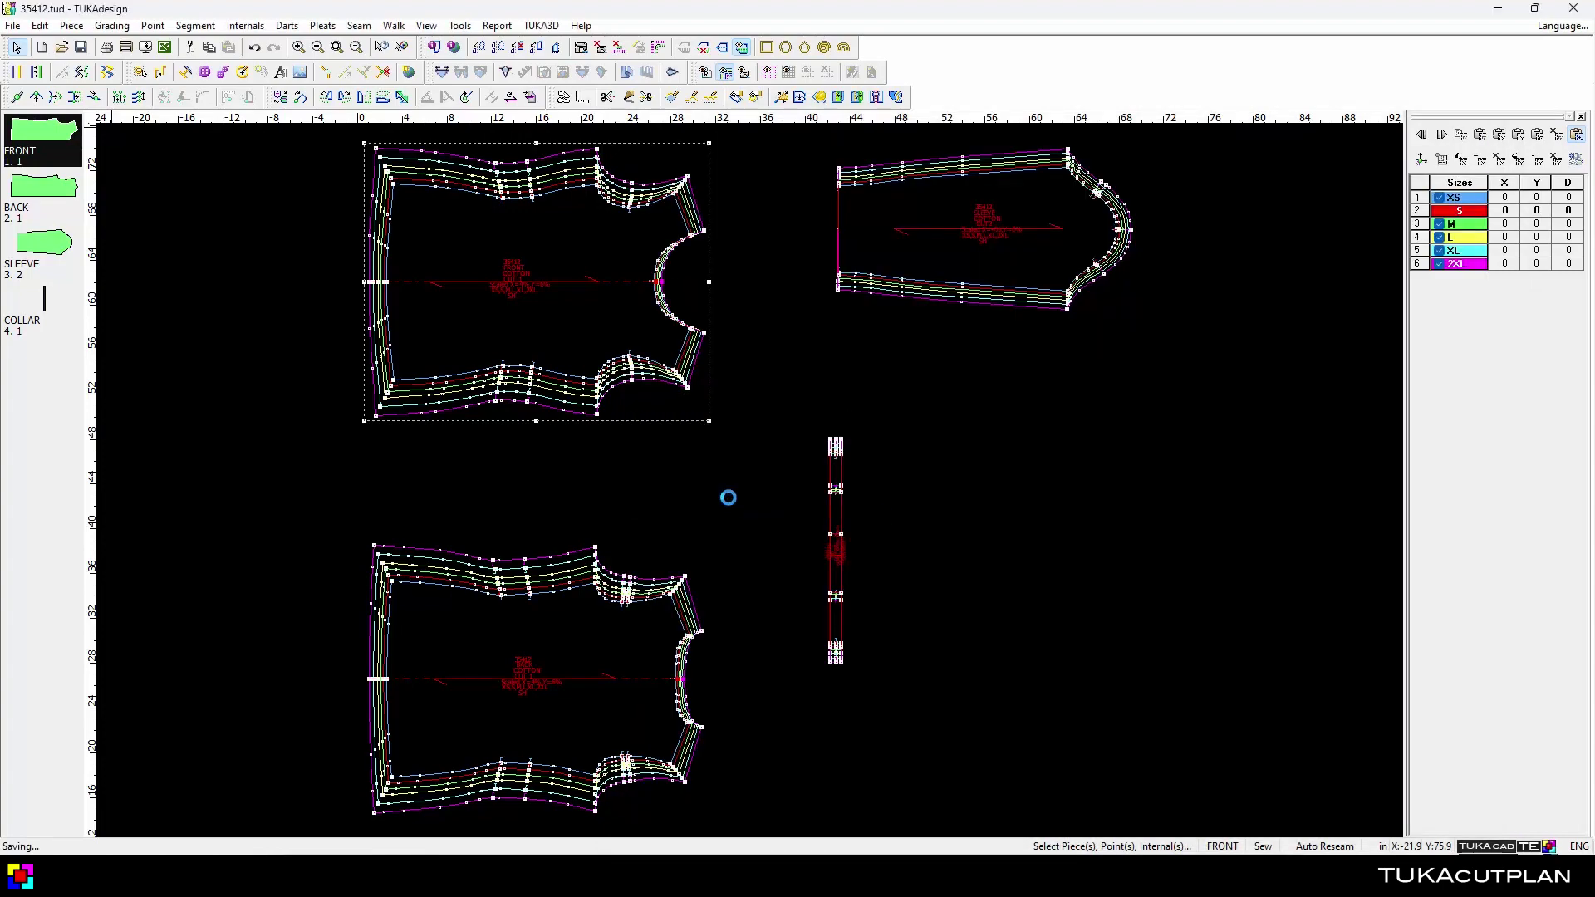
click(63, 53)
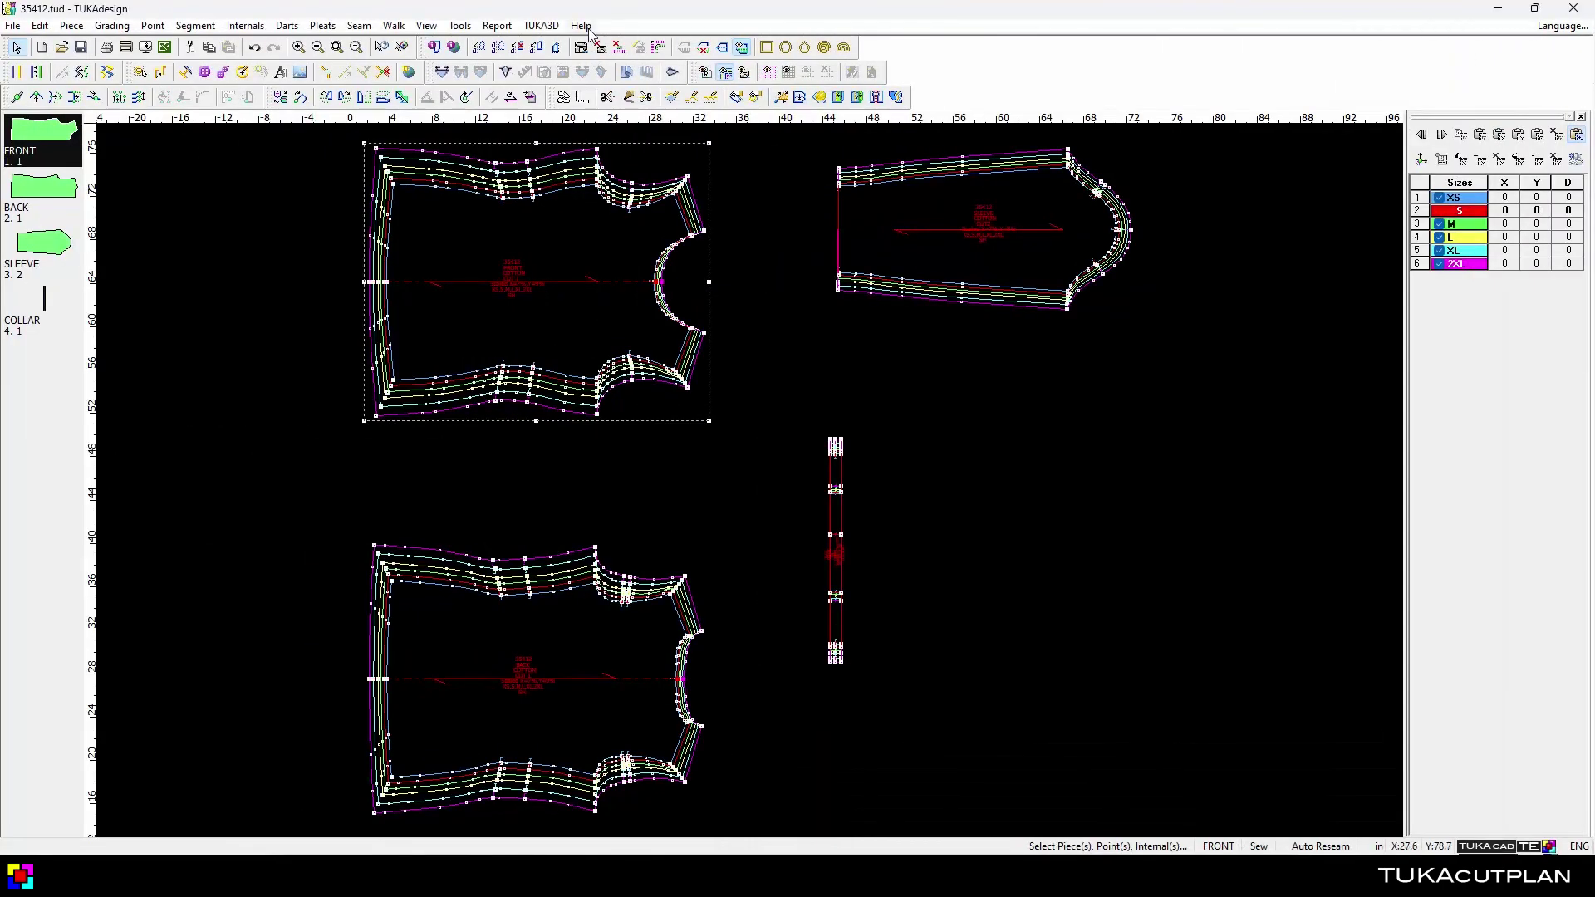
click(584, 26)
click(632, 314)
click(762, 227)
Add a new style variation named BLACK 4X6.
click(12, 26)
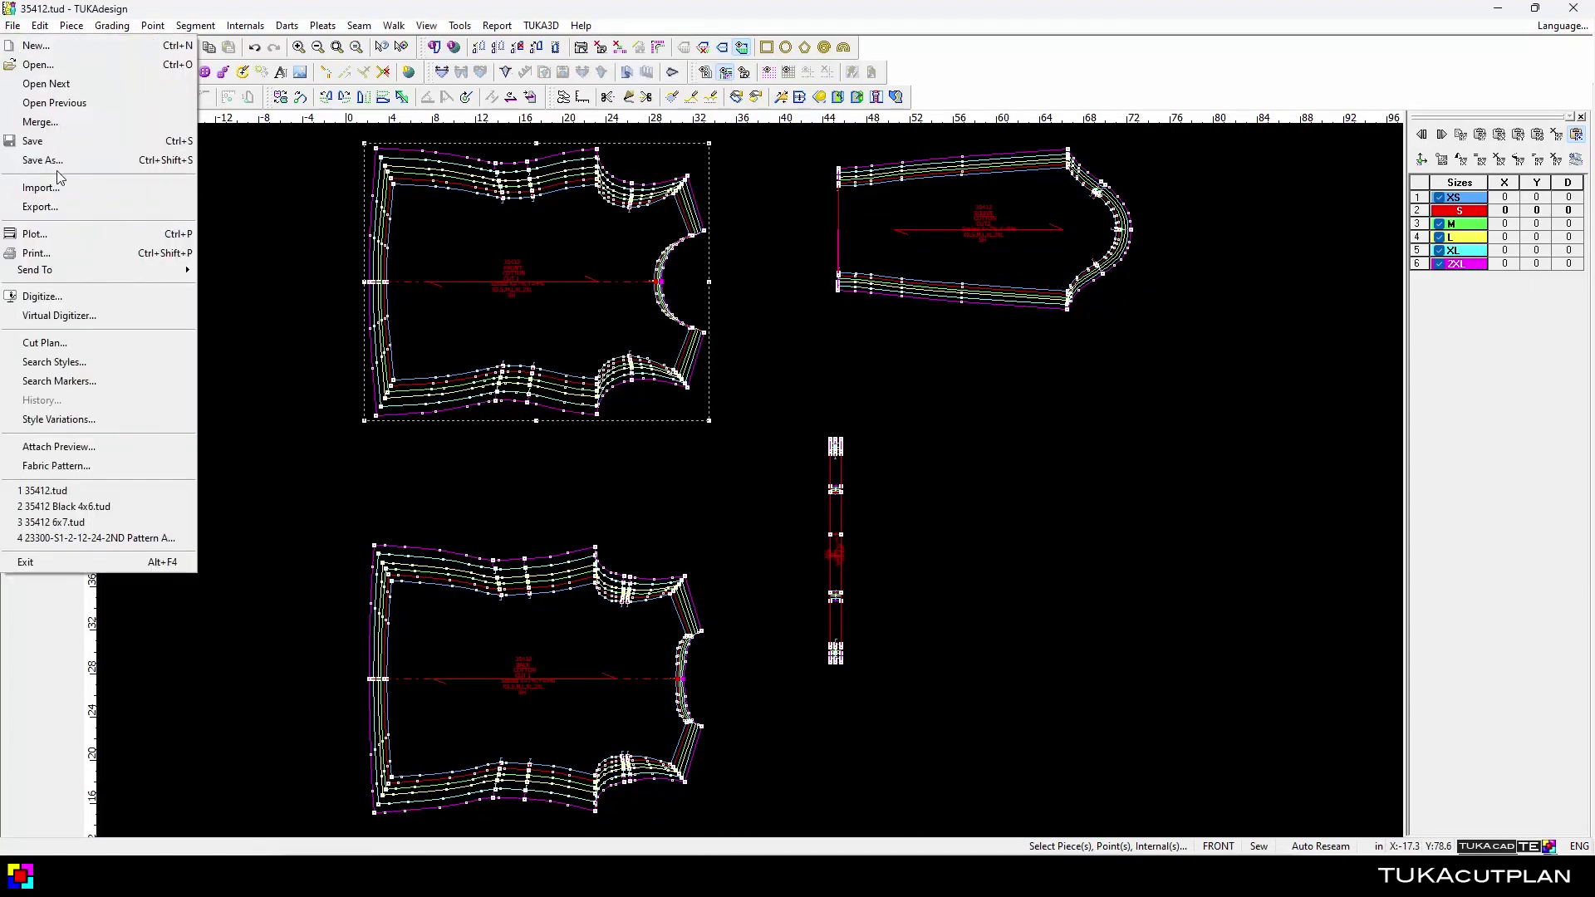
click(116, 422)
click(752, 195)
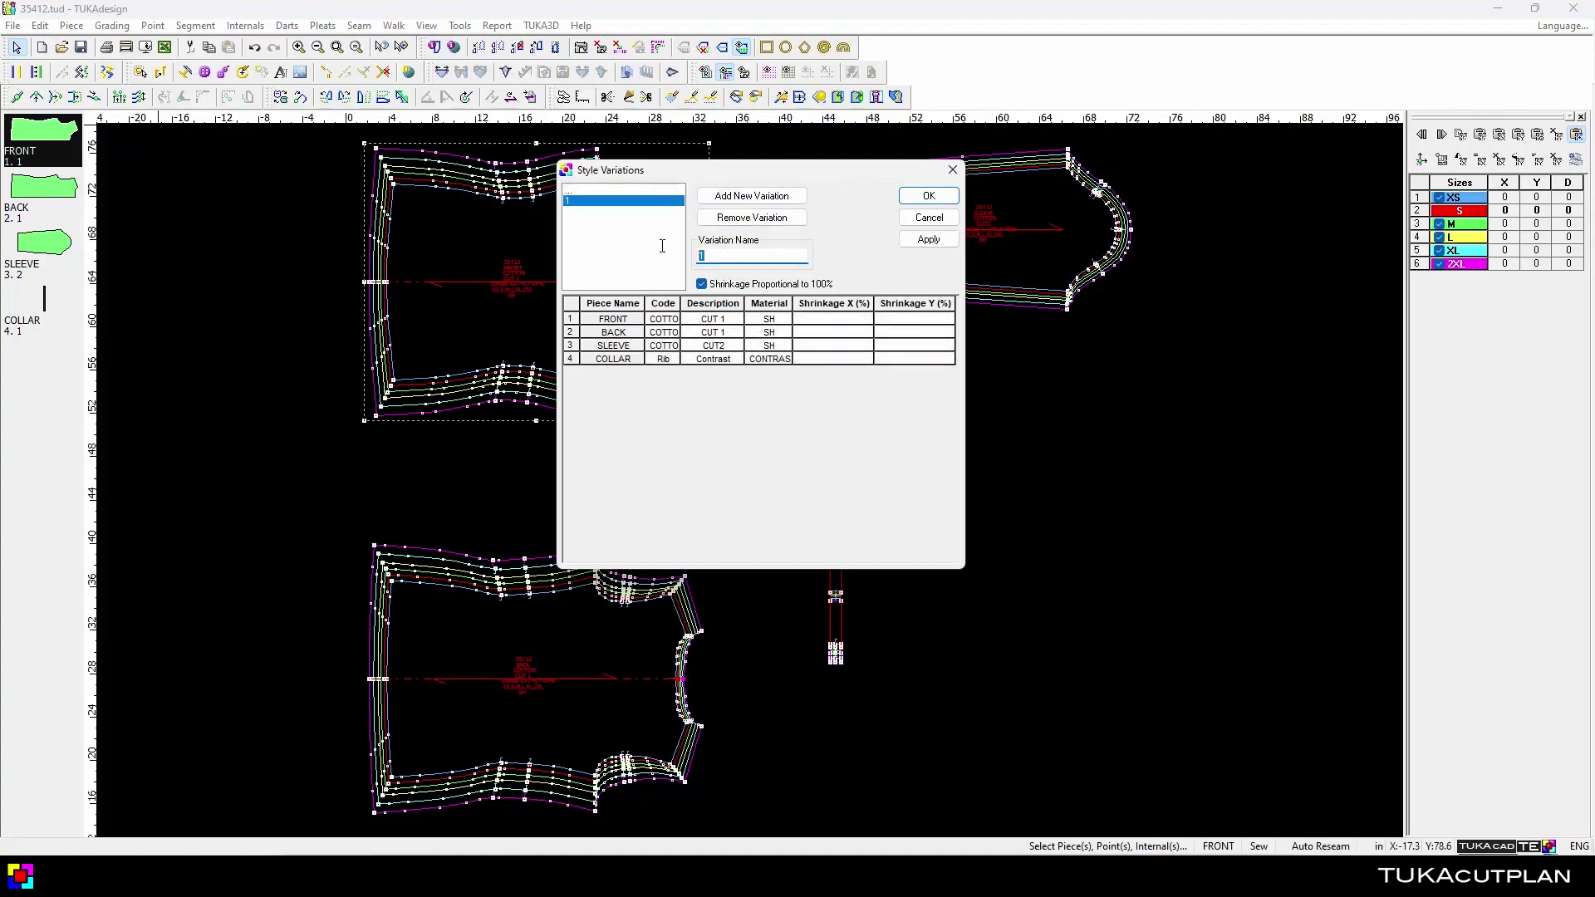
text(BLACK )
text(4X6)
Set the BLACK 4X6 variation's shrinkage to 4% in X and 6% in Y for all pieces.
click(842, 331)
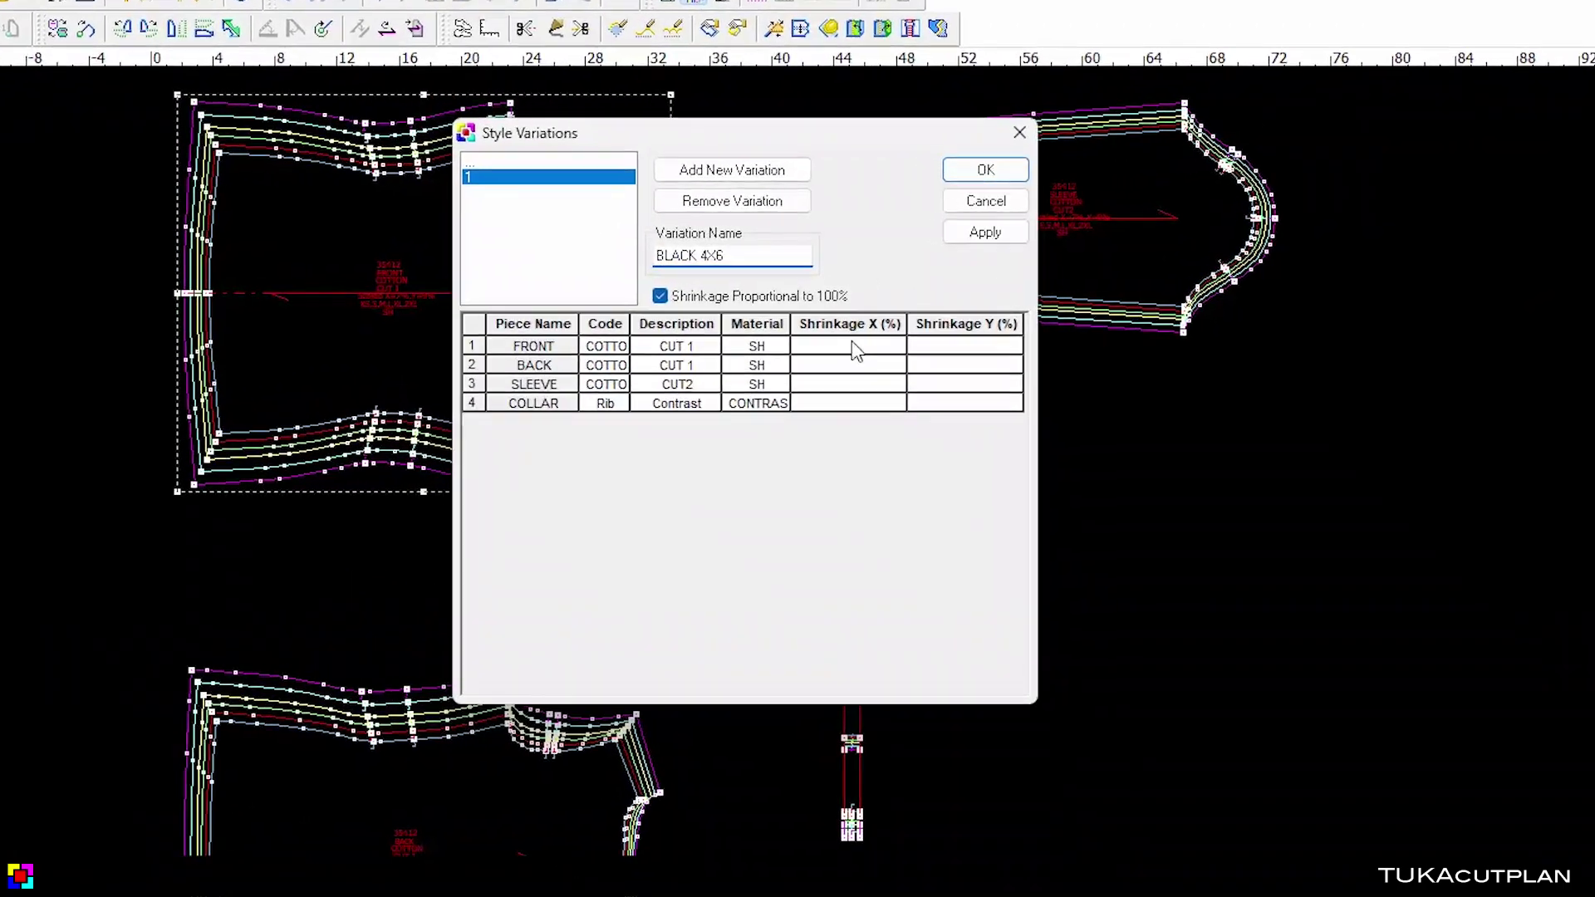
text(4)
click(929, 333)
text(6)
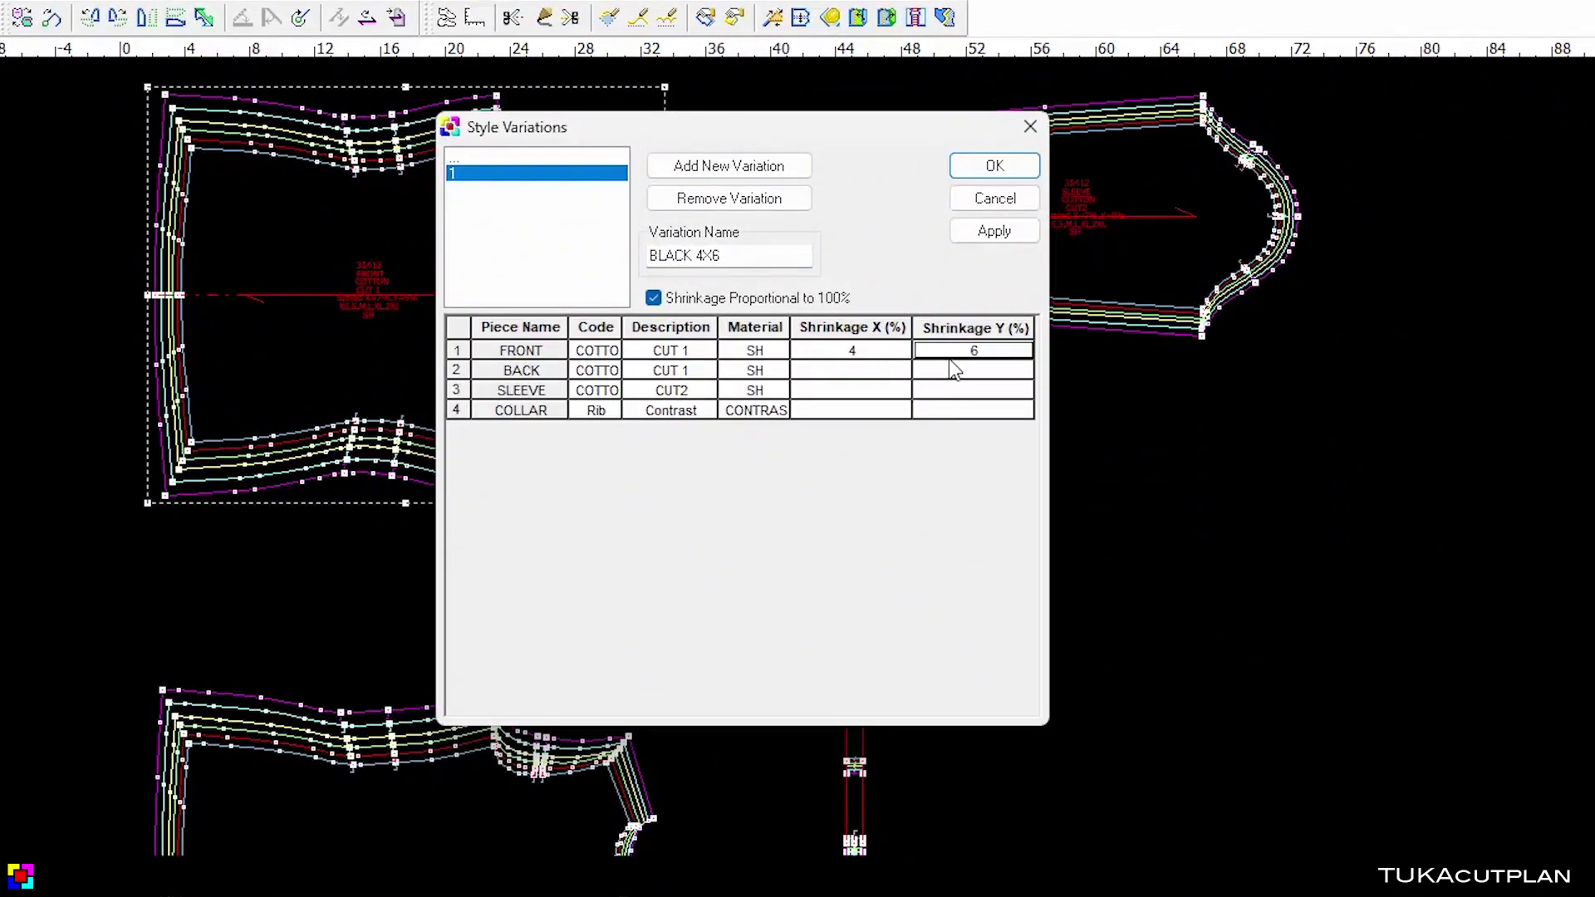
right_click(952, 349)
right_click(886, 355)
click(927, 374)
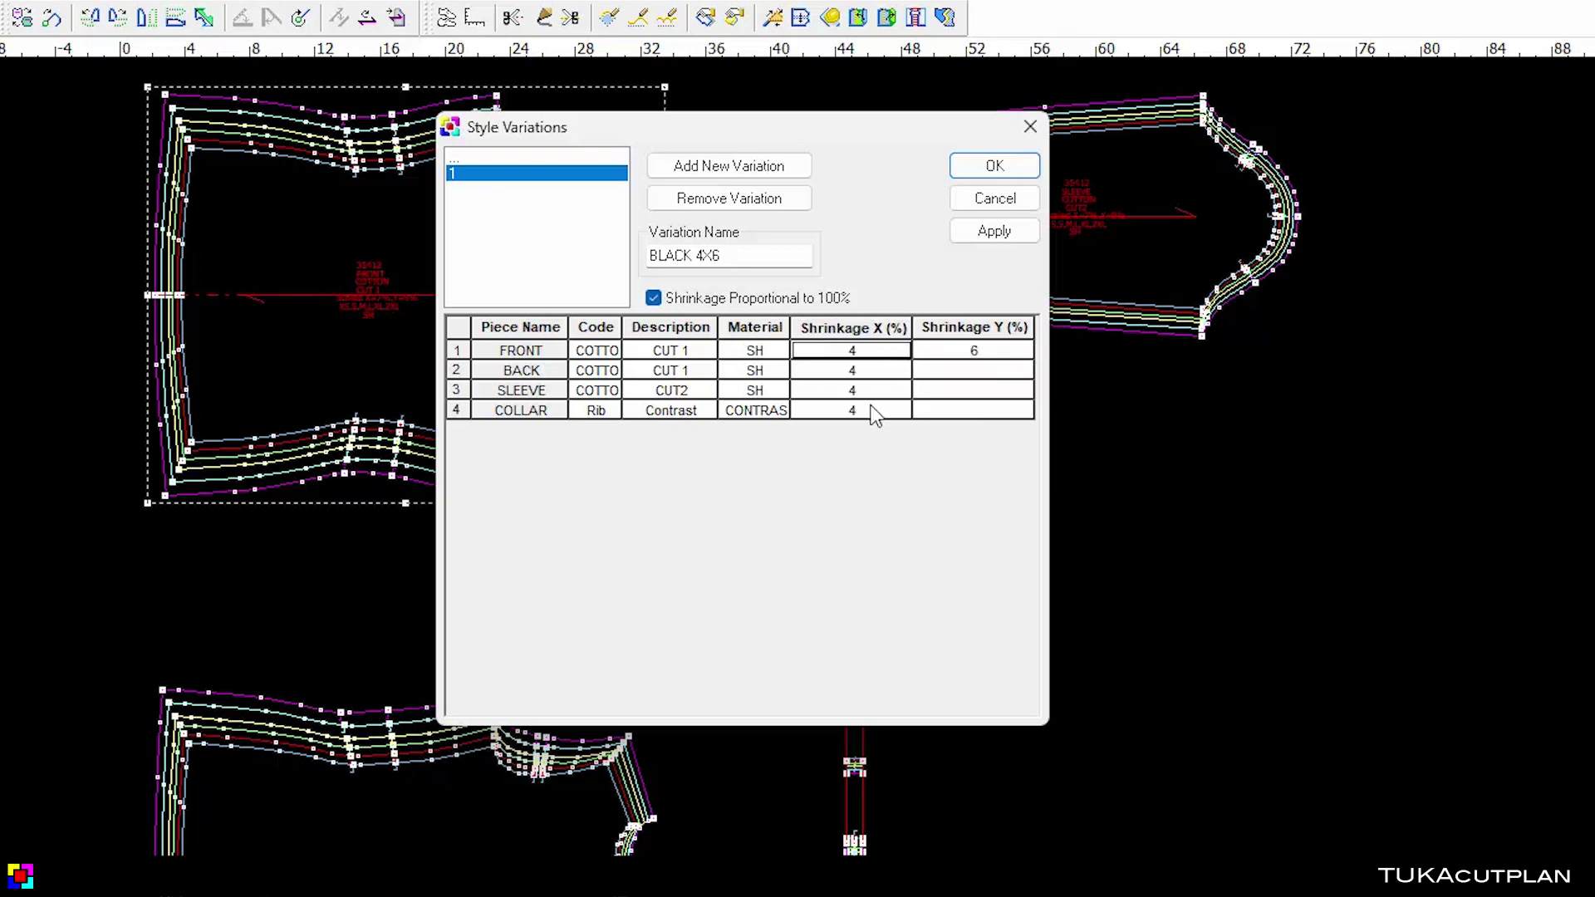
right_click(992, 353)
click(1064, 376)
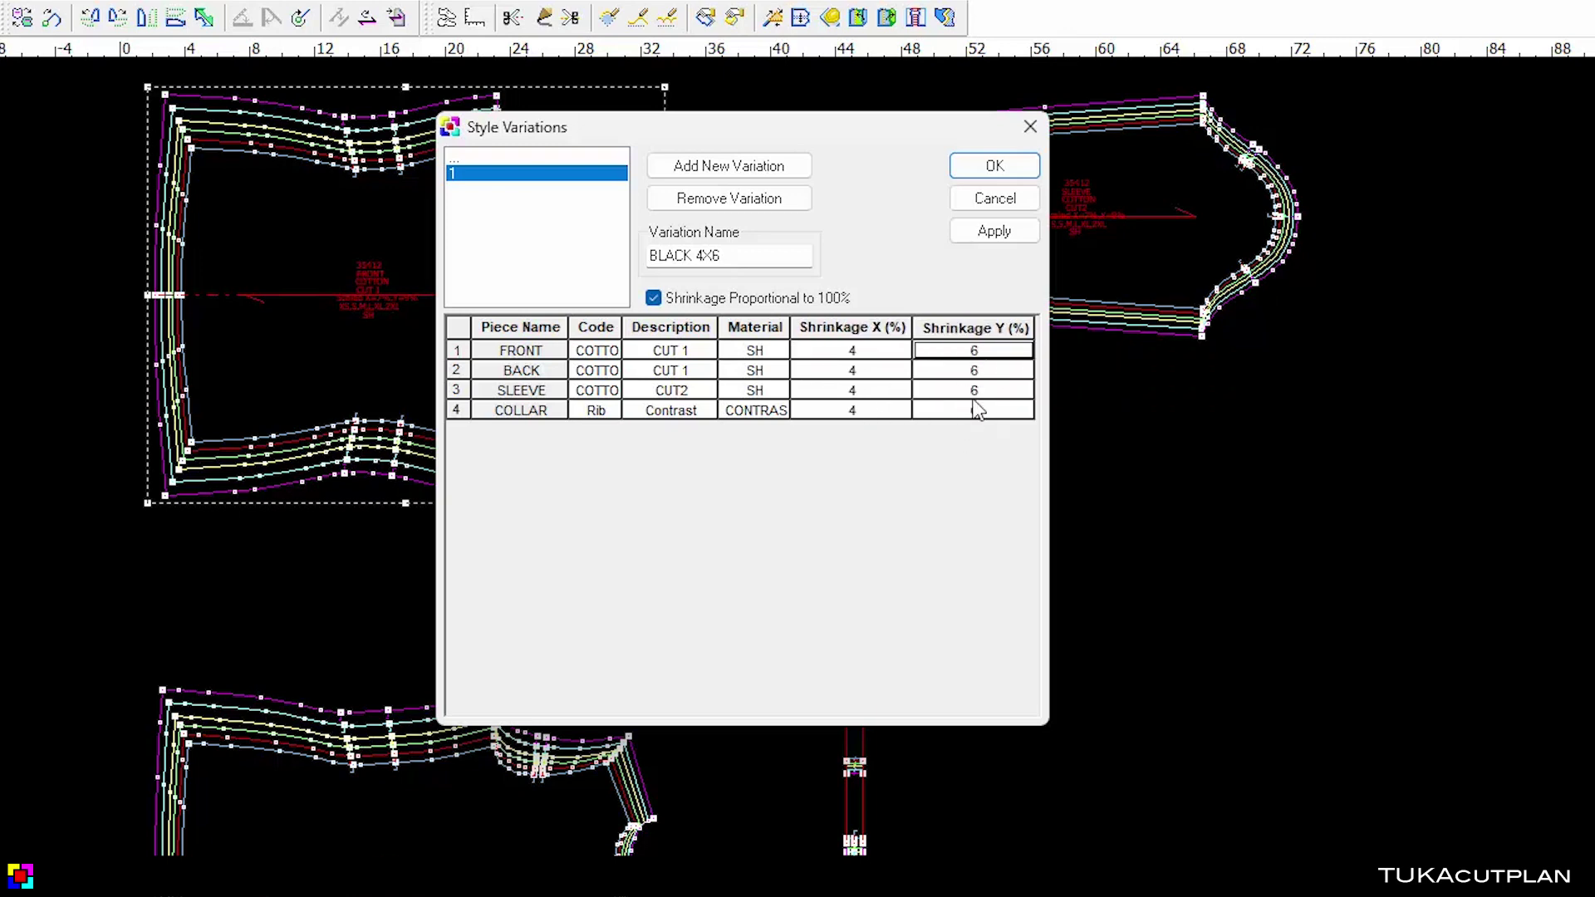
Add a WHITE 5X9 style variation with shrinkage of 5% in X and 9% in Y for all pieces.
click(762, 167)
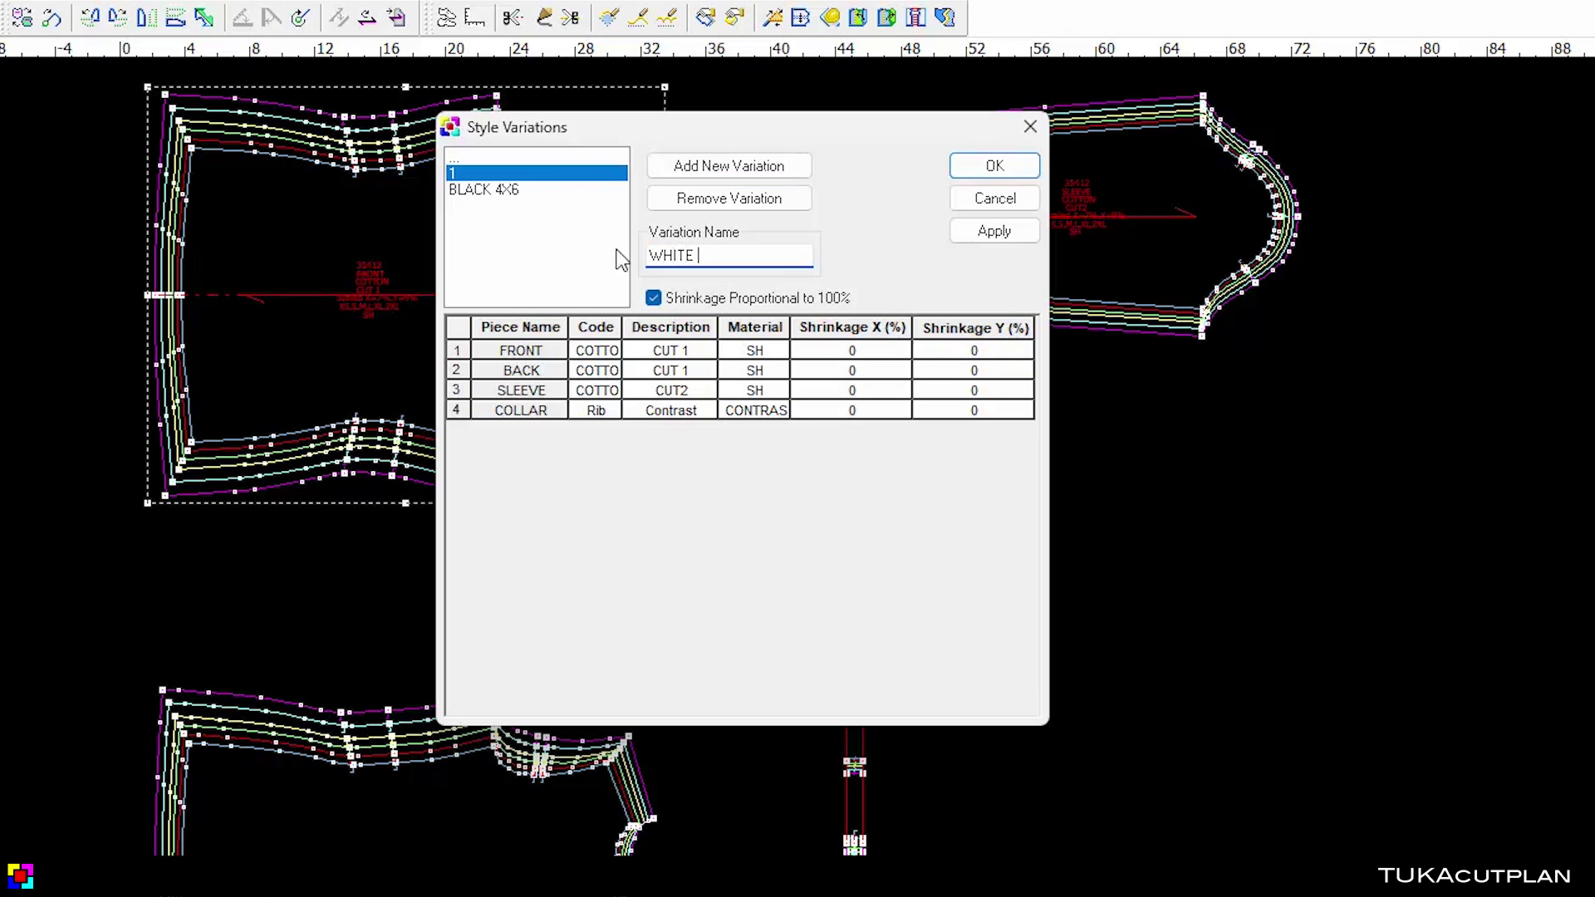
text(WHITE 5X9)
click(880, 349)
text(5)
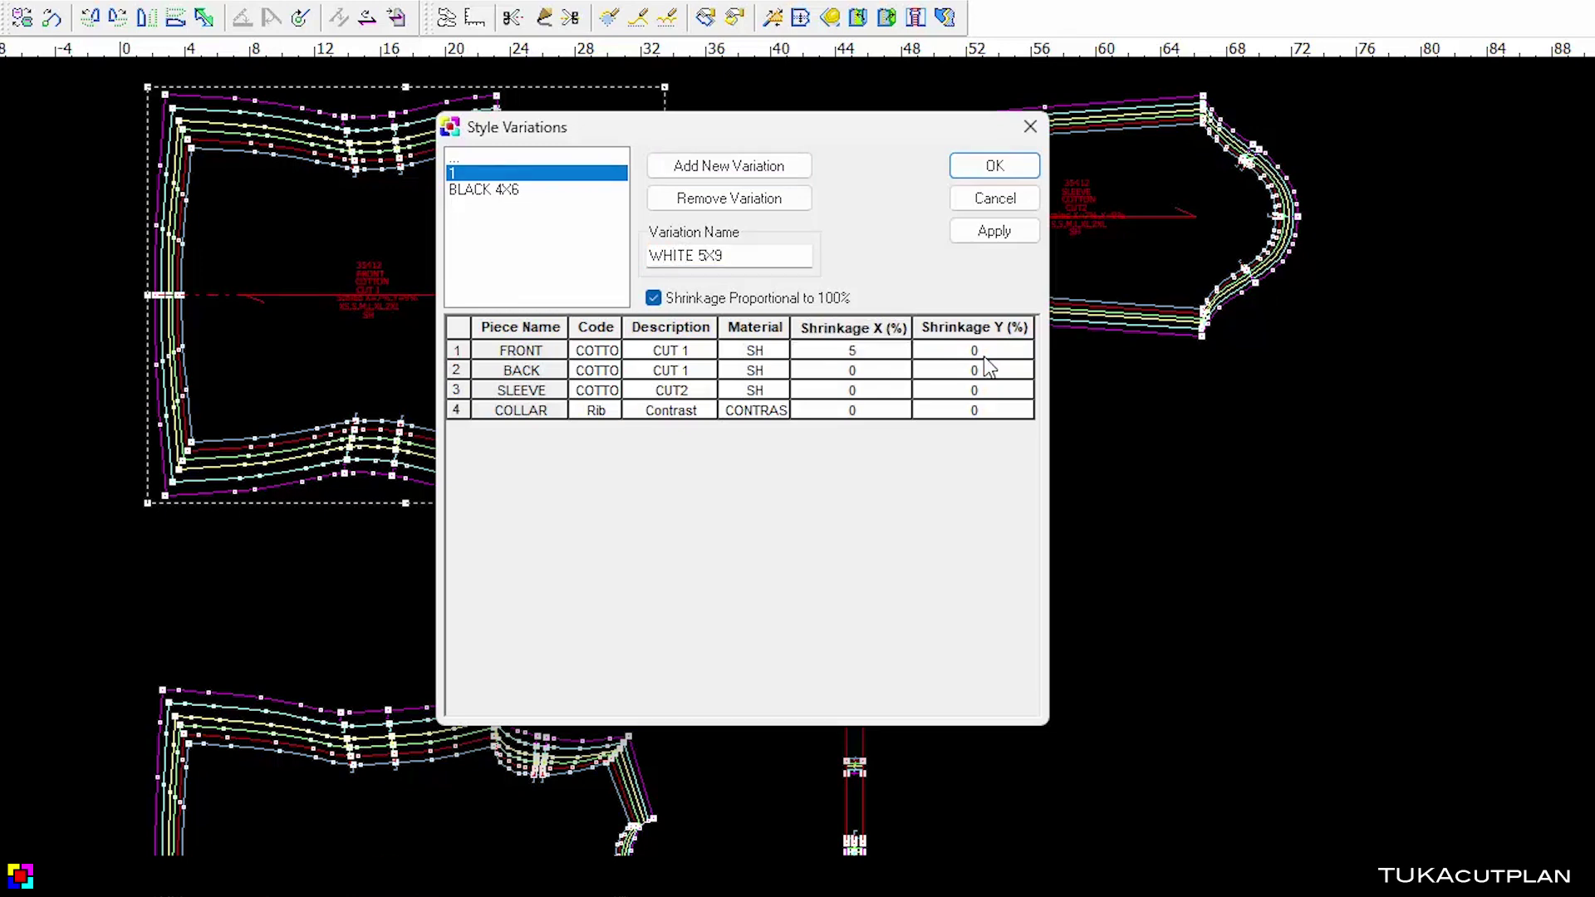
click(985, 355)
text(9)
key(Return)
right_click(902, 361)
click(947, 375)
click(975, 351)
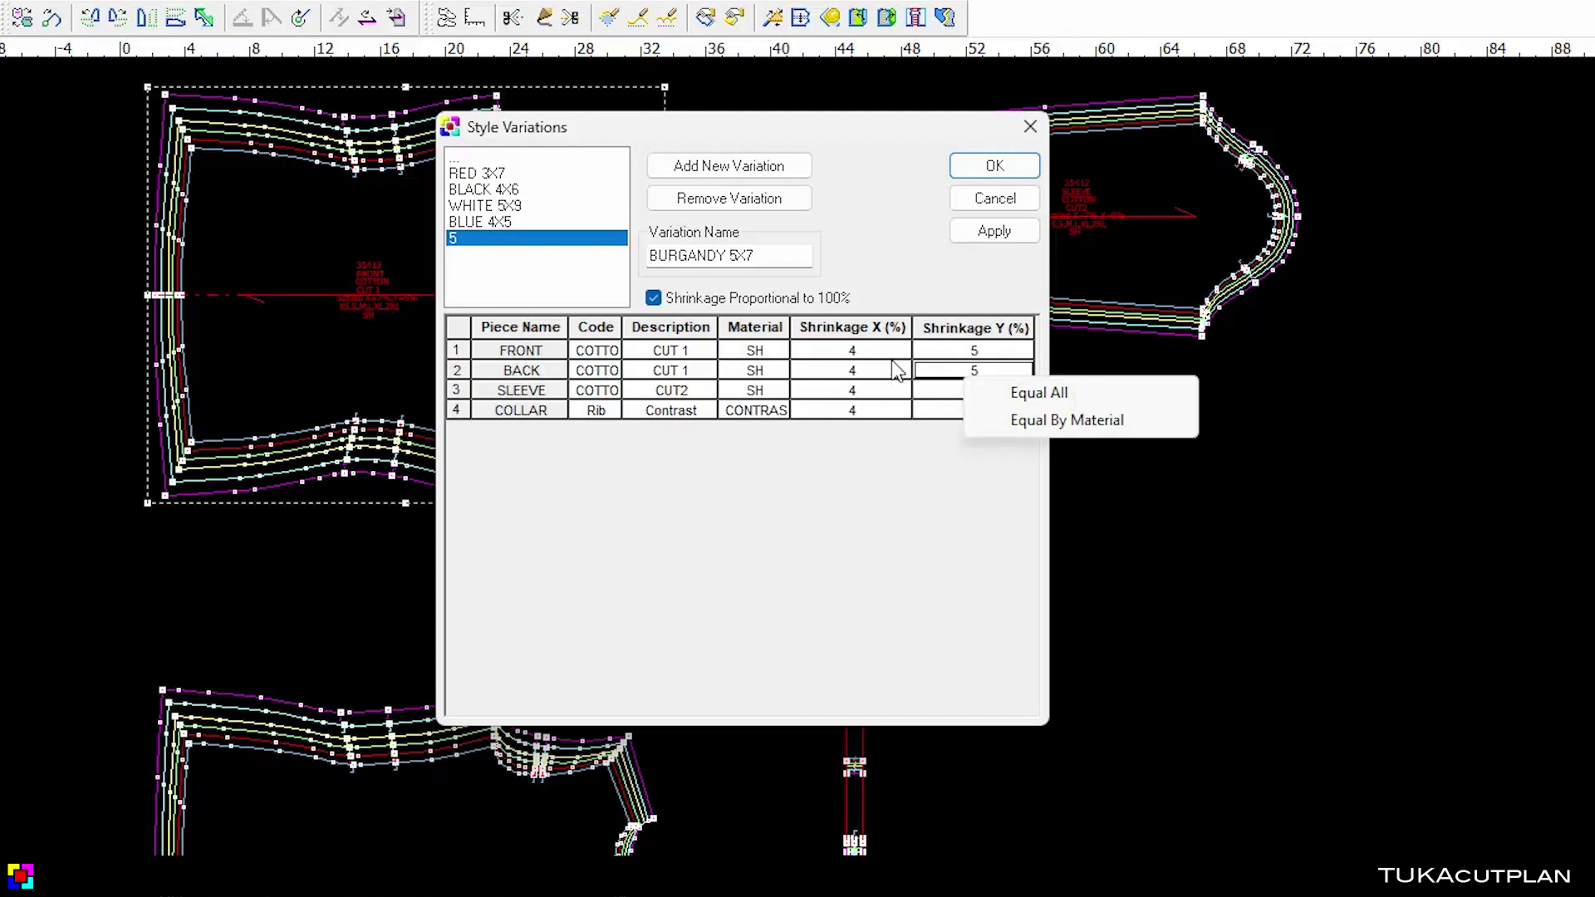
Set the BURGANDY 5X7 variation's shrinkage to 5% in X and 7% in Y for all pieces and apply the style variations.
click(888, 353)
text(5)
click(950, 352)
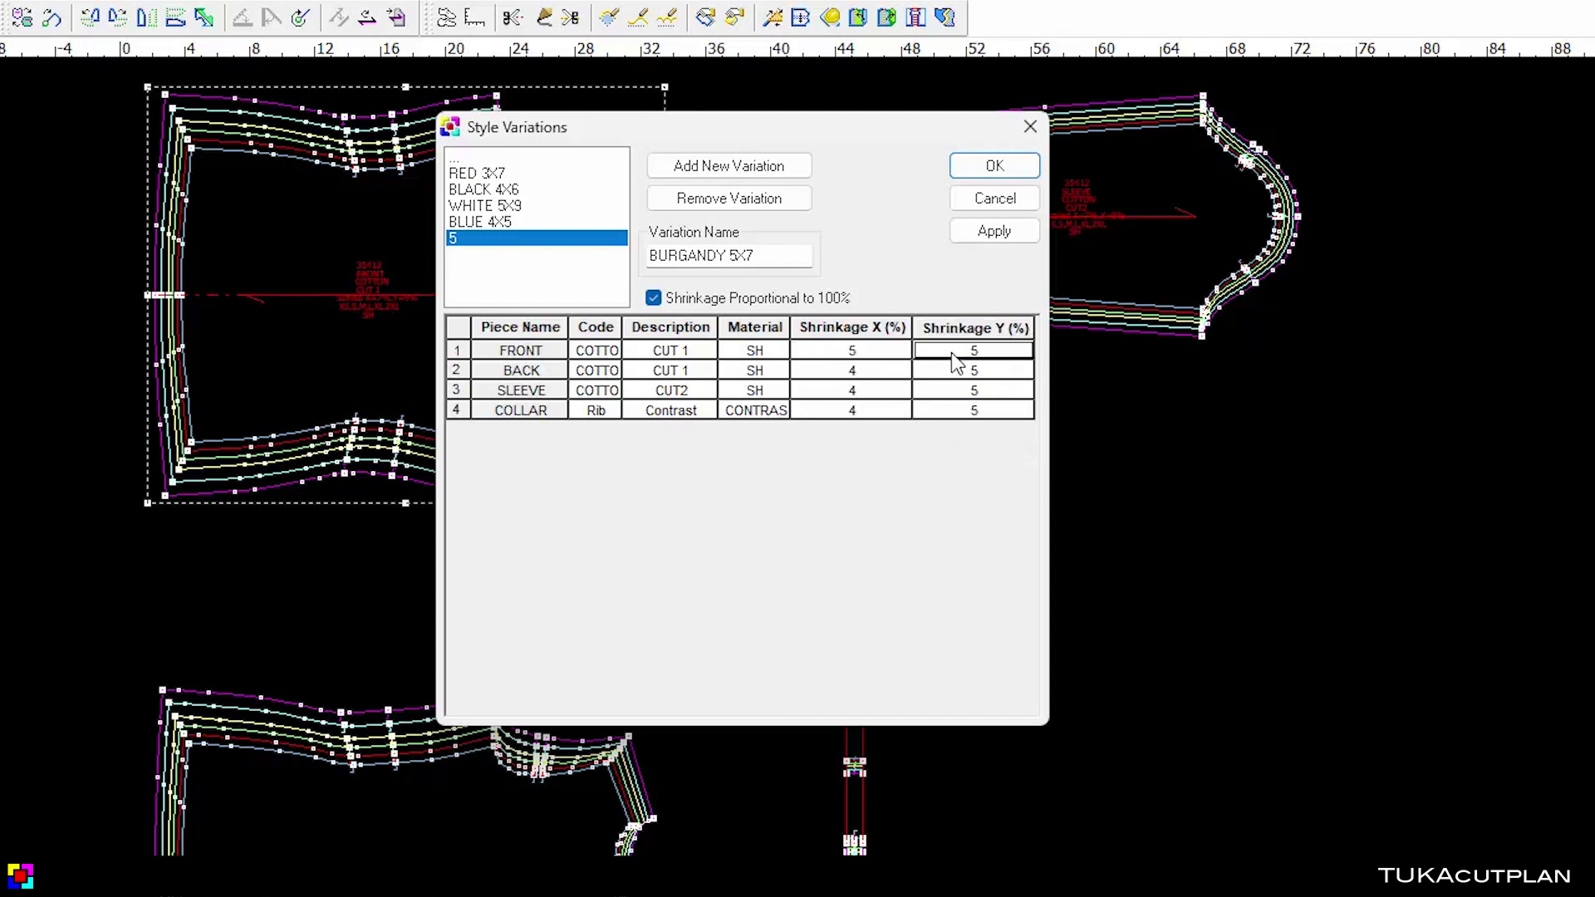
text(7)
right_click(896, 356)
click(971, 373)
right_click(1005, 349)
click(1079, 364)
click(995, 232)
click(989, 165)
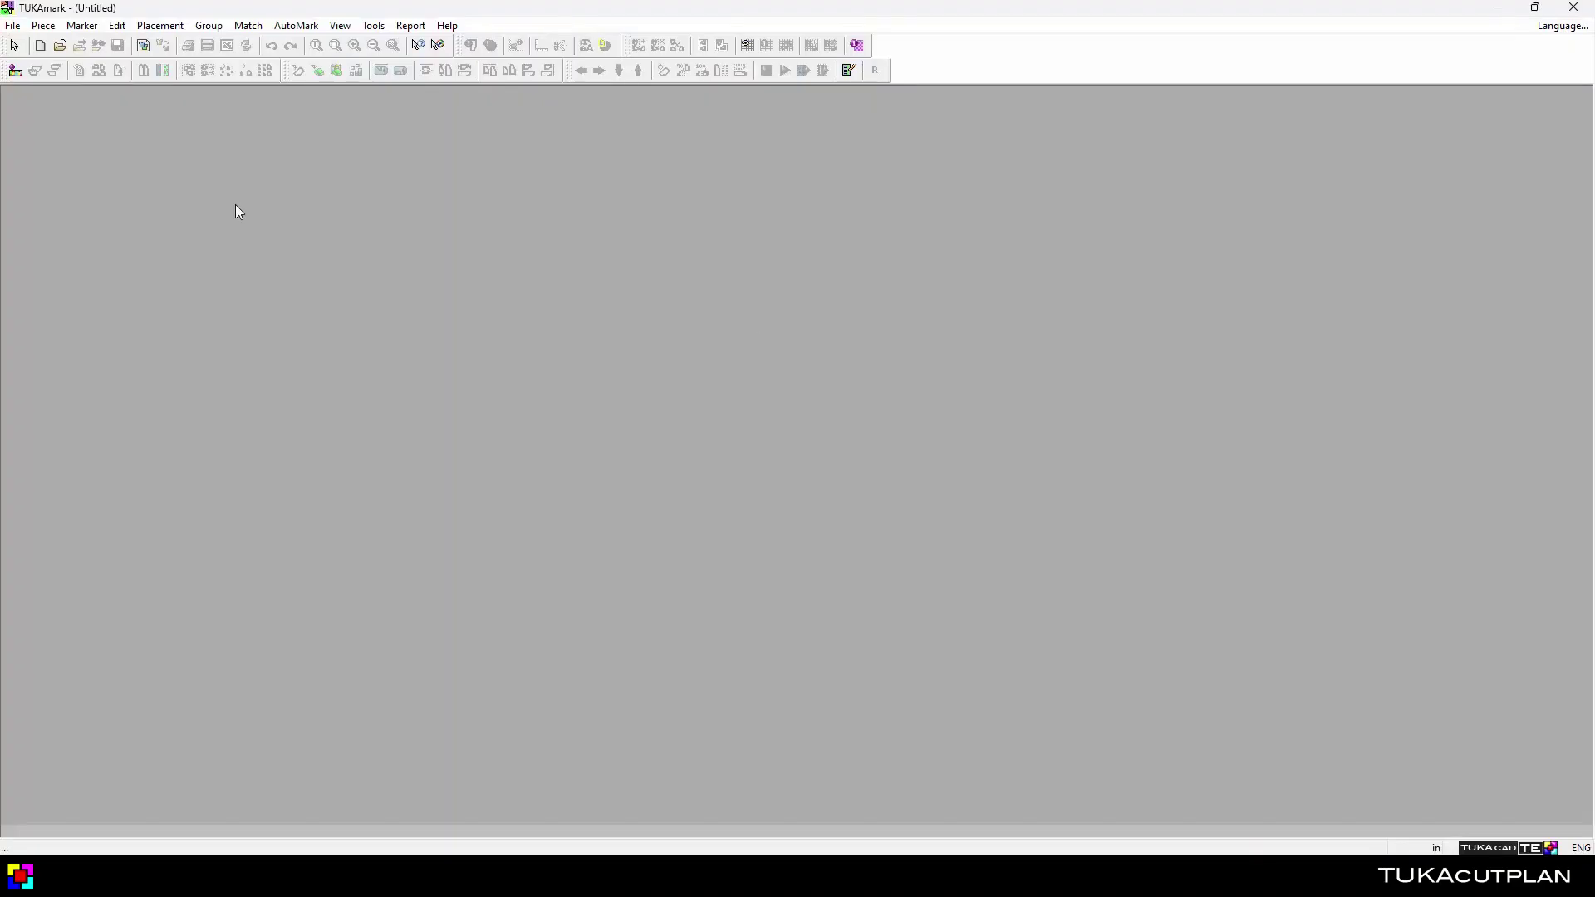
In TUKAmark, create a new marker from 35412.tud using the BLACK 4X6 variation and a width of 58 inches.
key(ctrl+n)
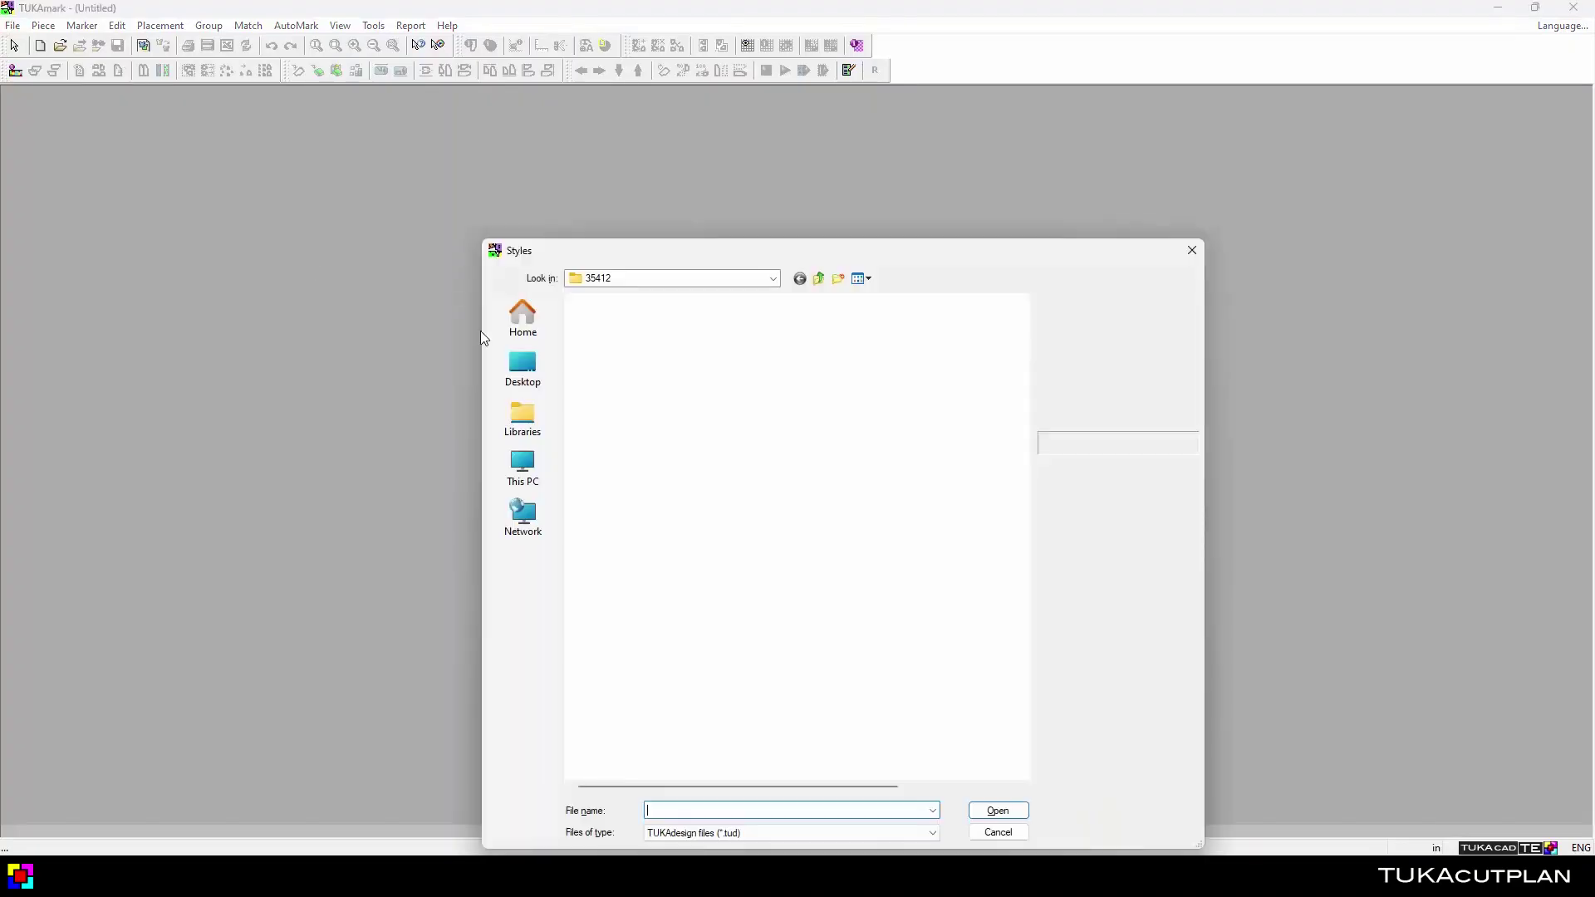
double_click(619, 355)
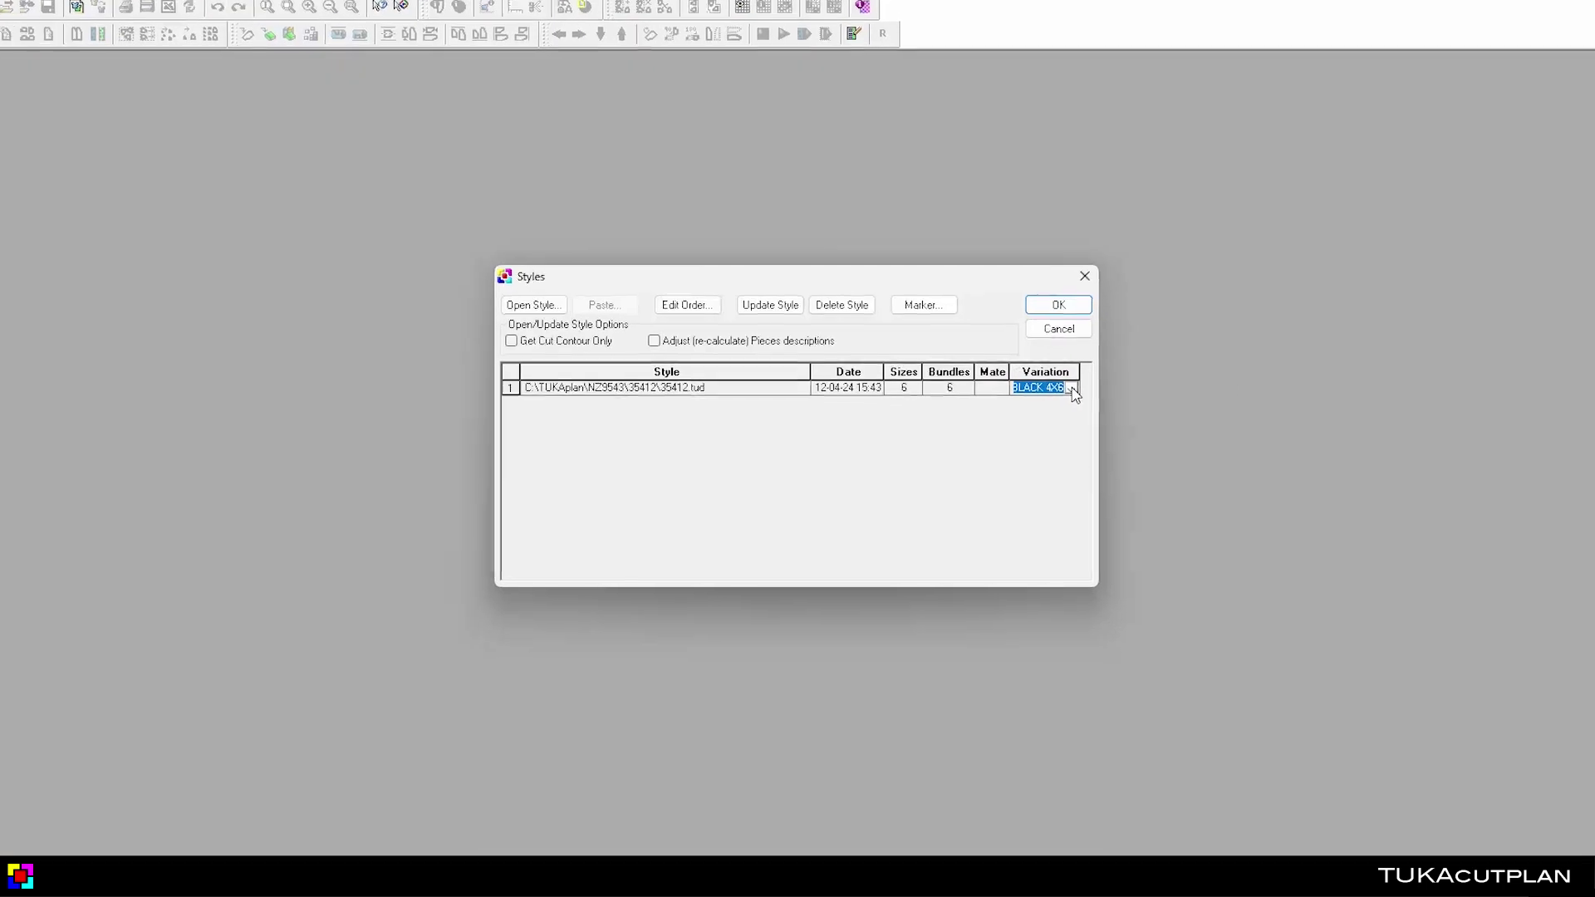
click(1171, 374)
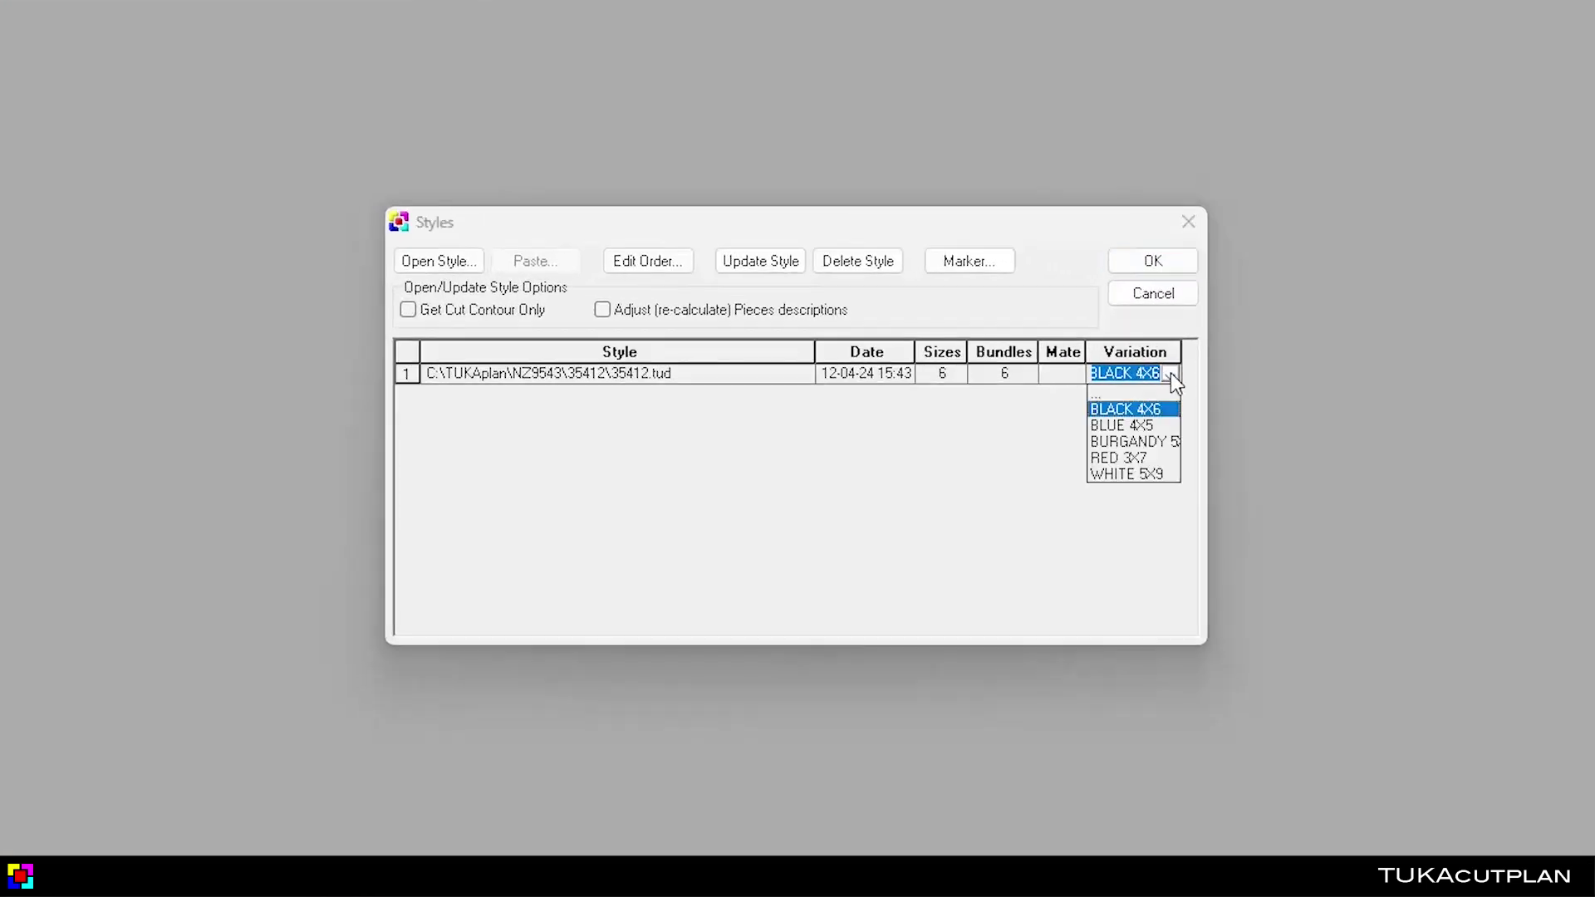
click(1170, 374)
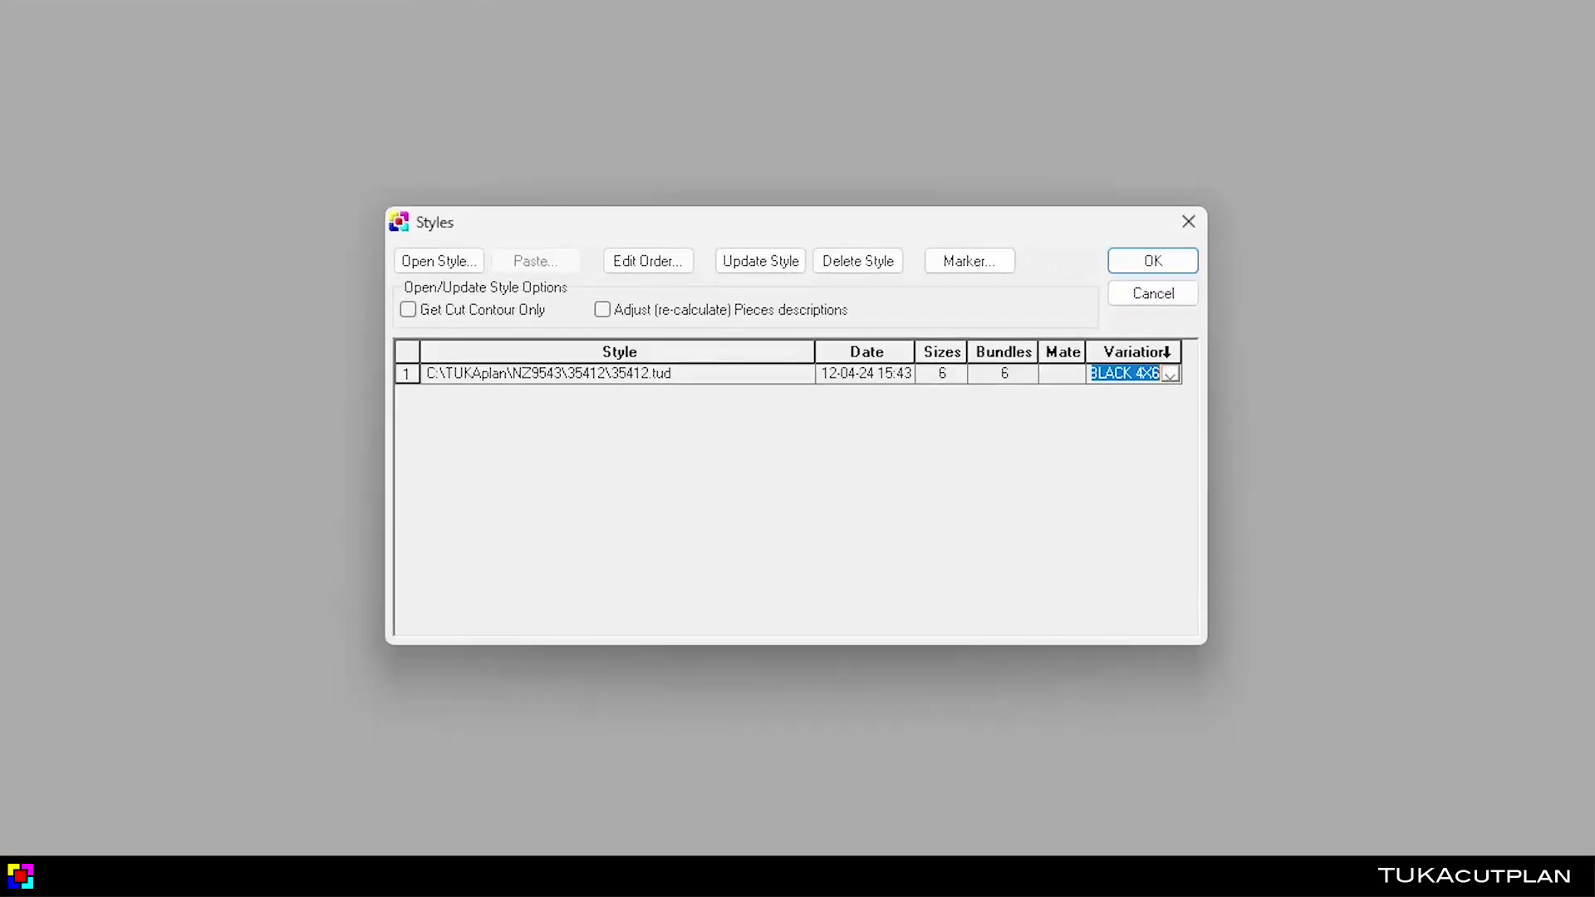
click(1153, 261)
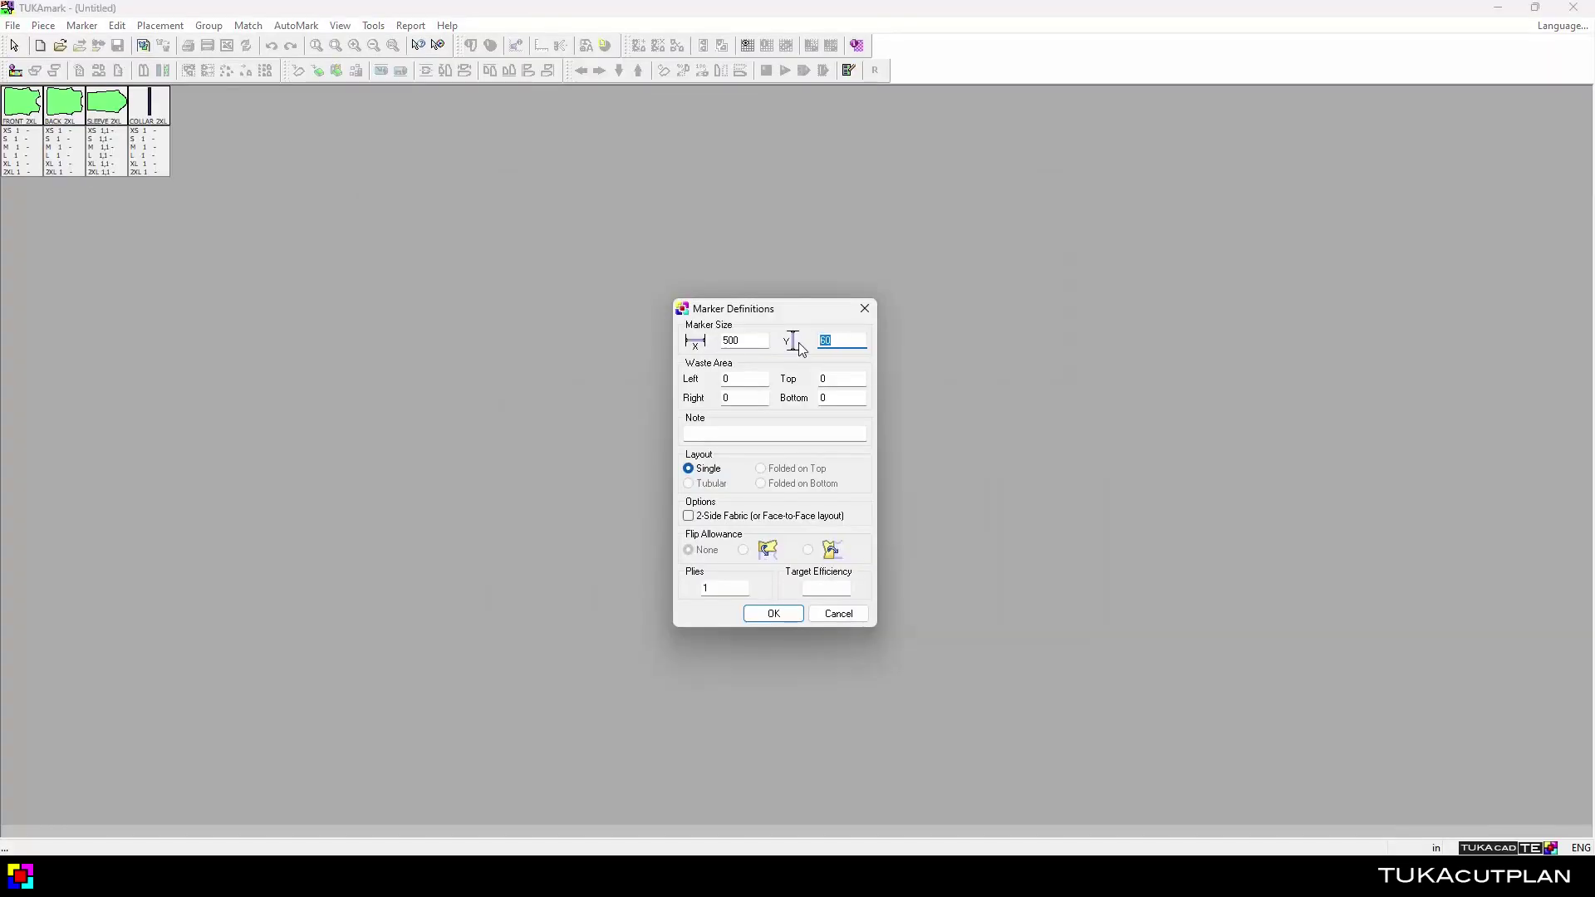
text(58)
key(Return)
Place the size L back piece in the marker to check its scaling label, then remove it.
click(65, 156)
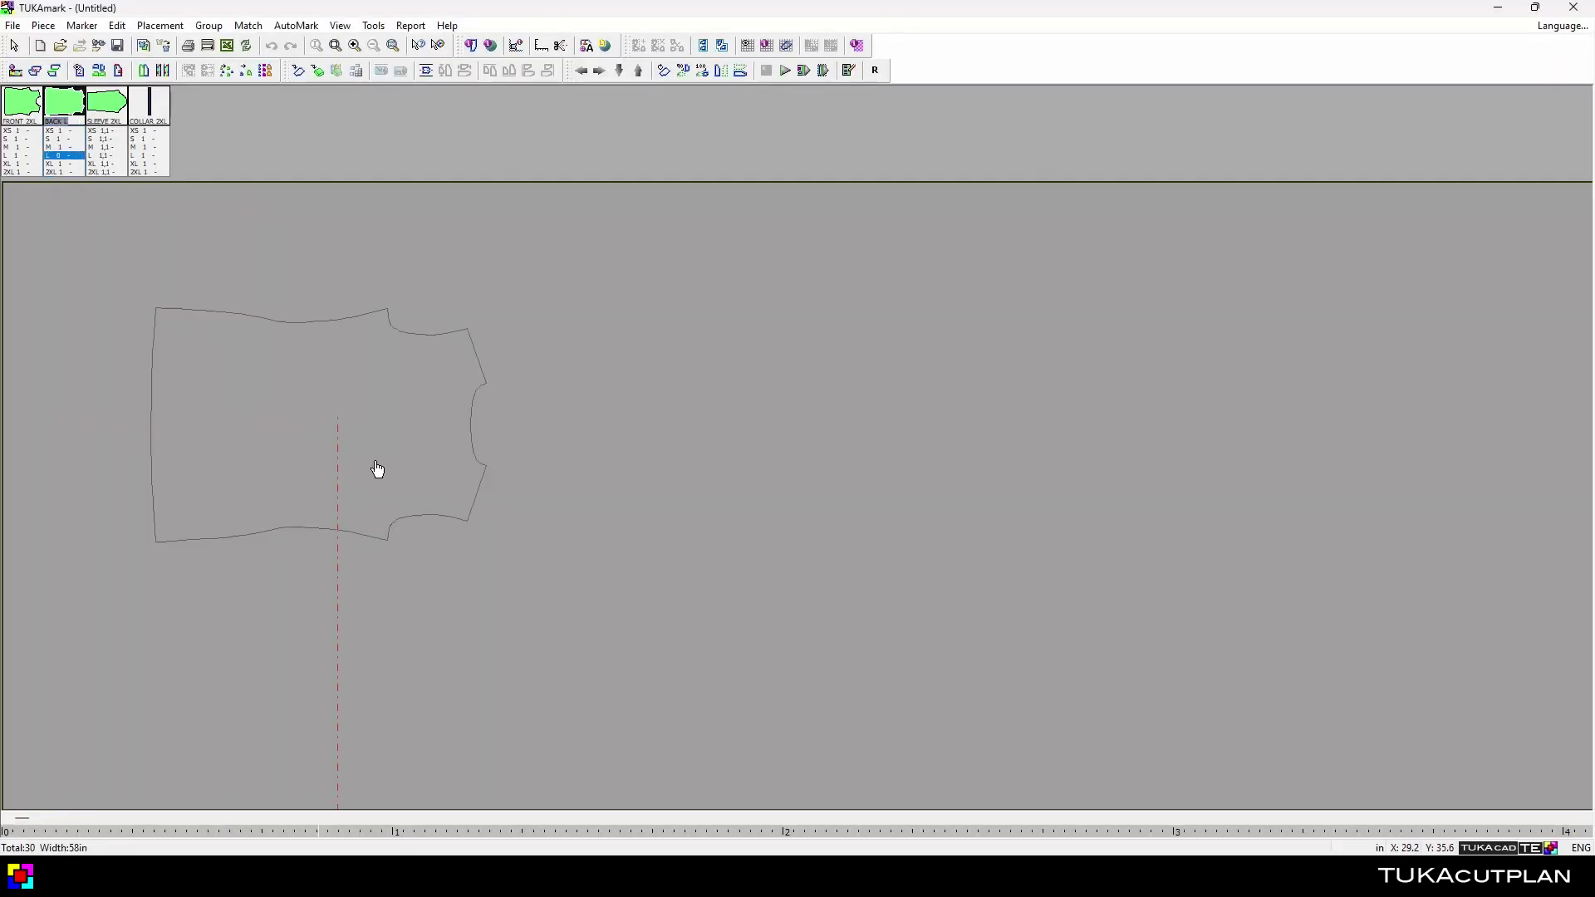
click(374, 462)
scroll(721, 486, up, 3)
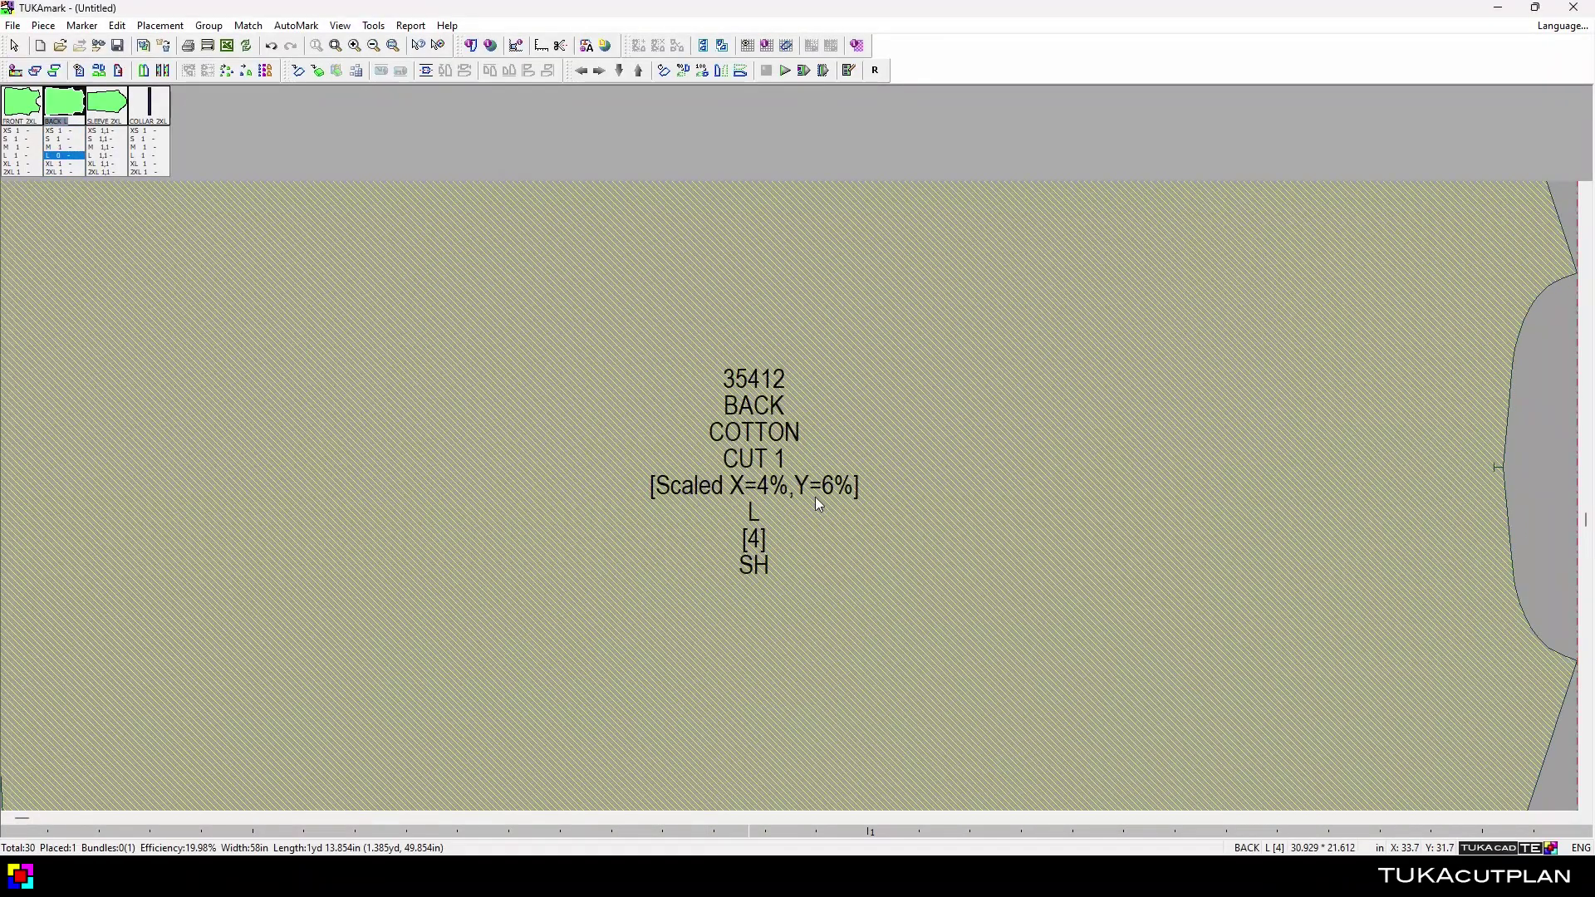
scroll(815, 497, down, 3)
key(Delete)
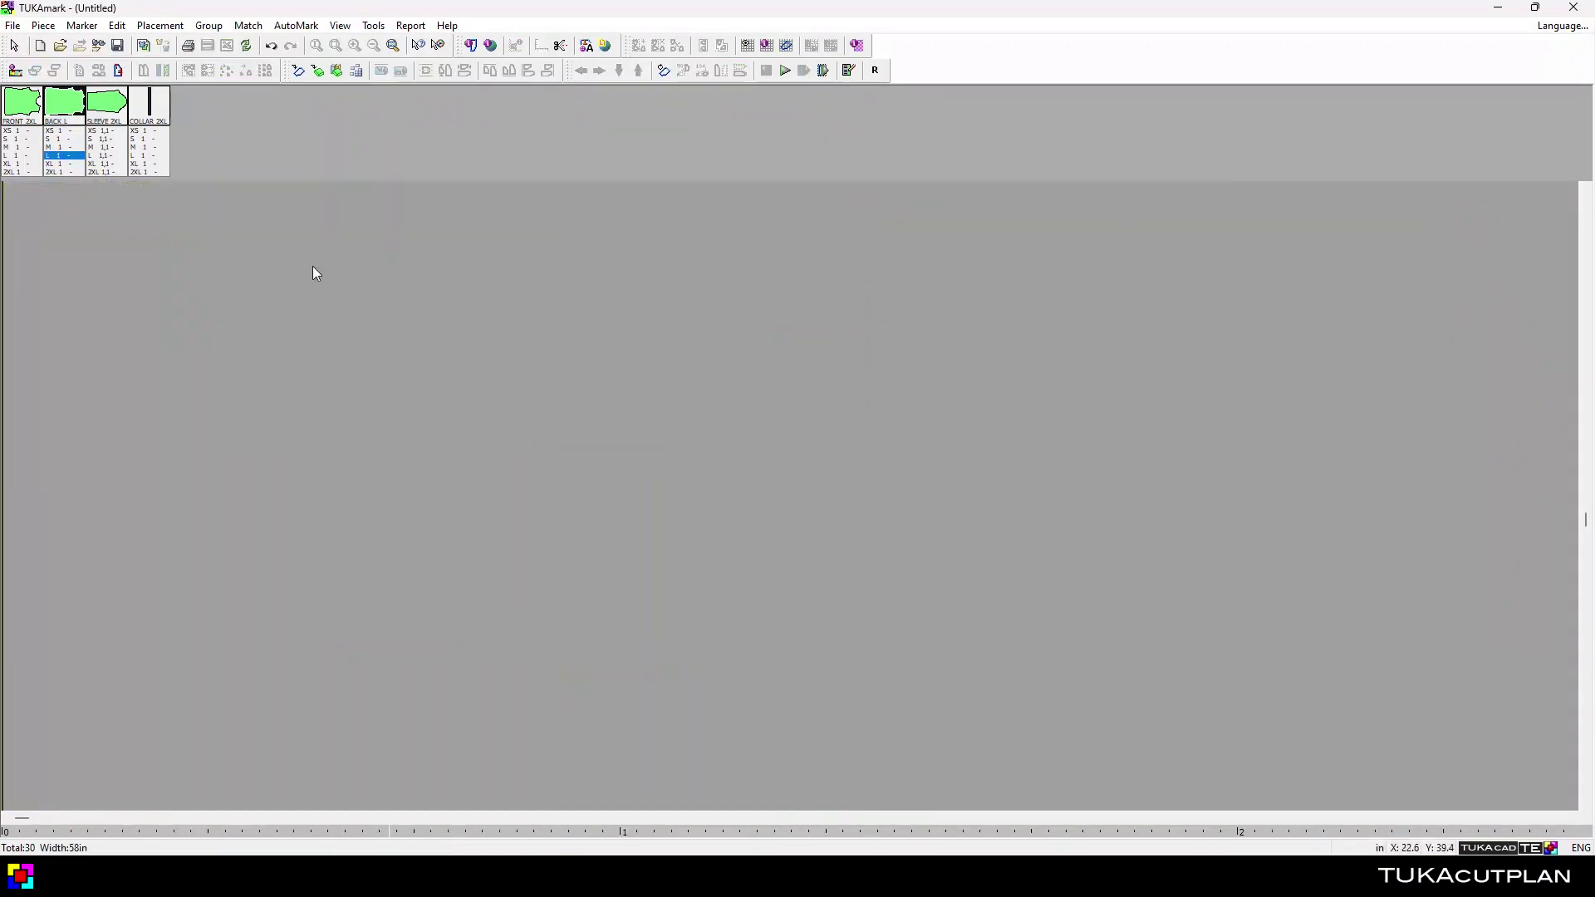
Save the marker as "35412 BLACK 4X6".
click(120, 46)
text(35412 BLACK 4X6)
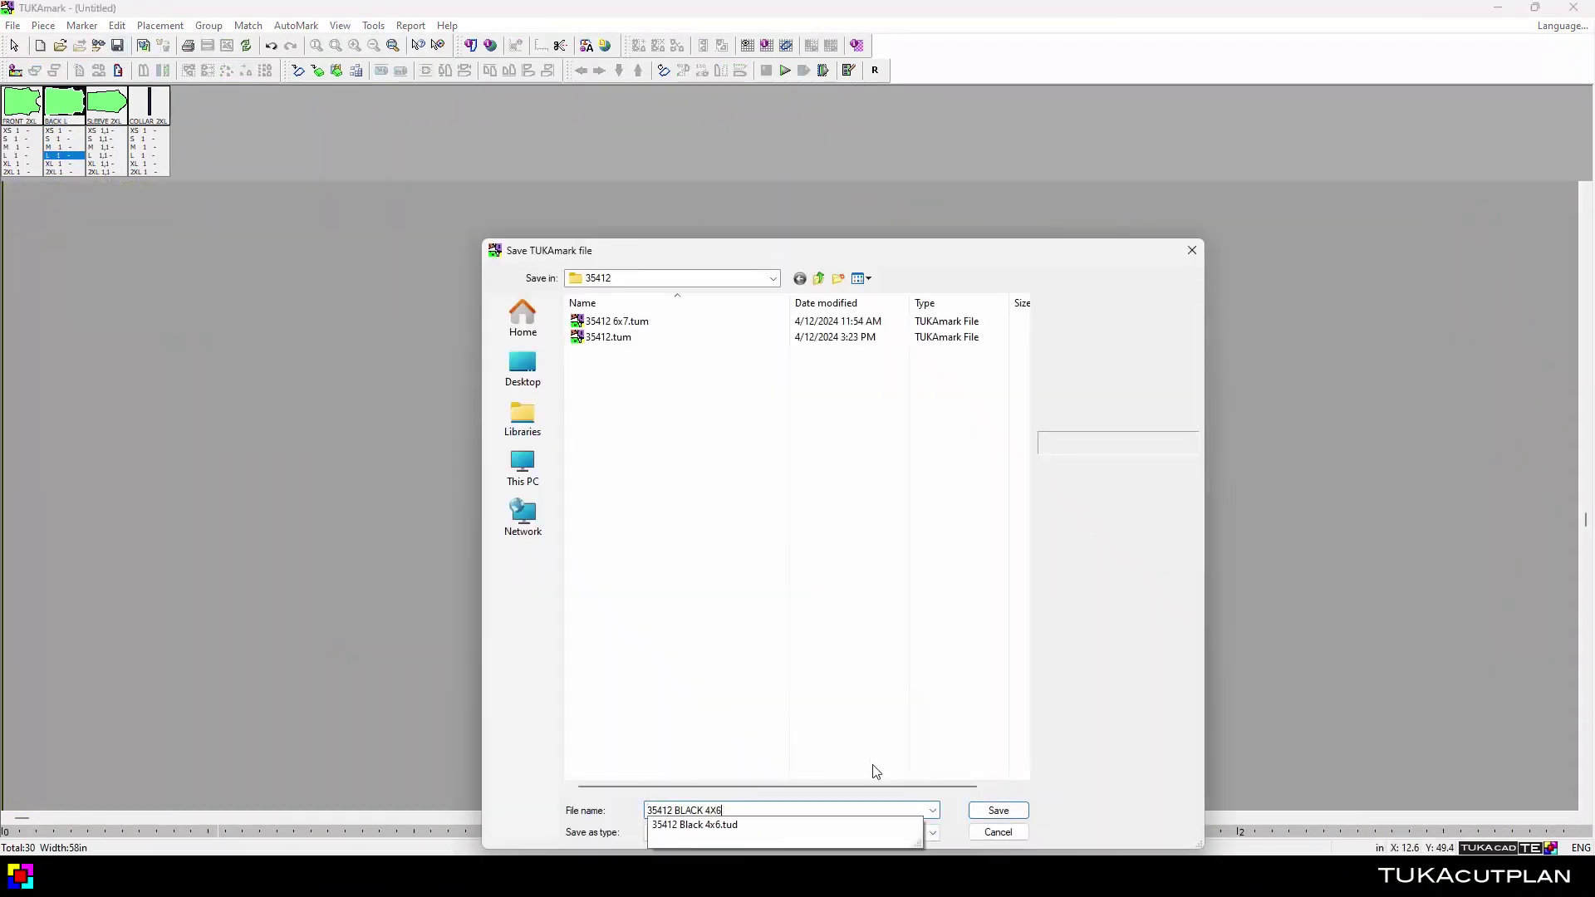
key(Return)
key(Return)
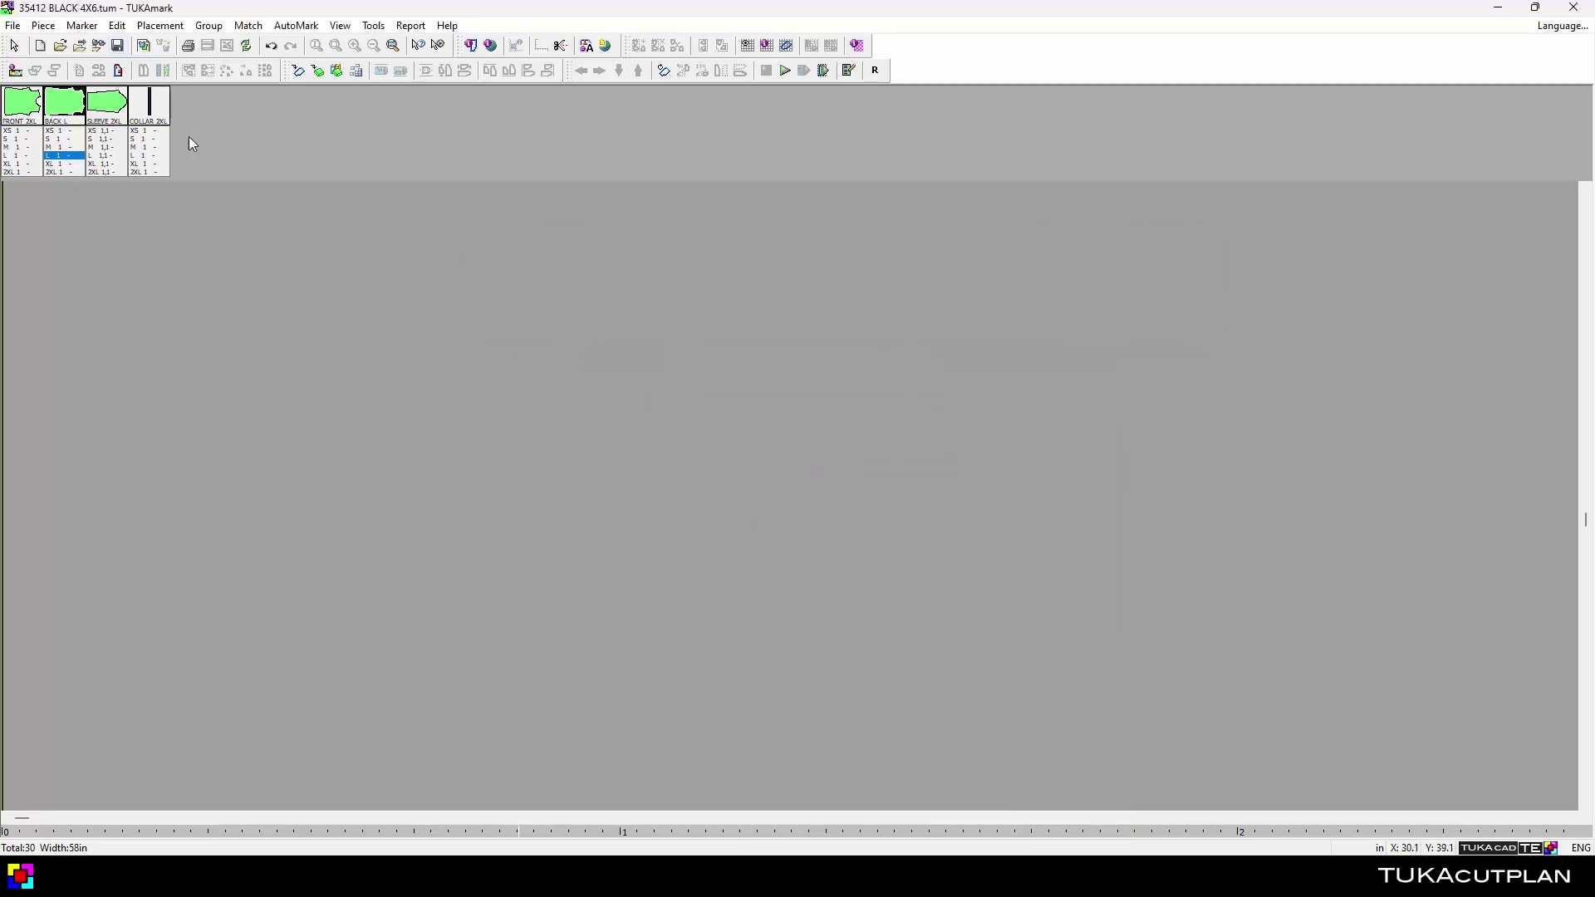
Switch the marker's style variation to BLUE 4X5, check the scaling label on a placed size L back piece, and remove the piece.
click(1035, 316)
scroll(491, 420, up, 3)
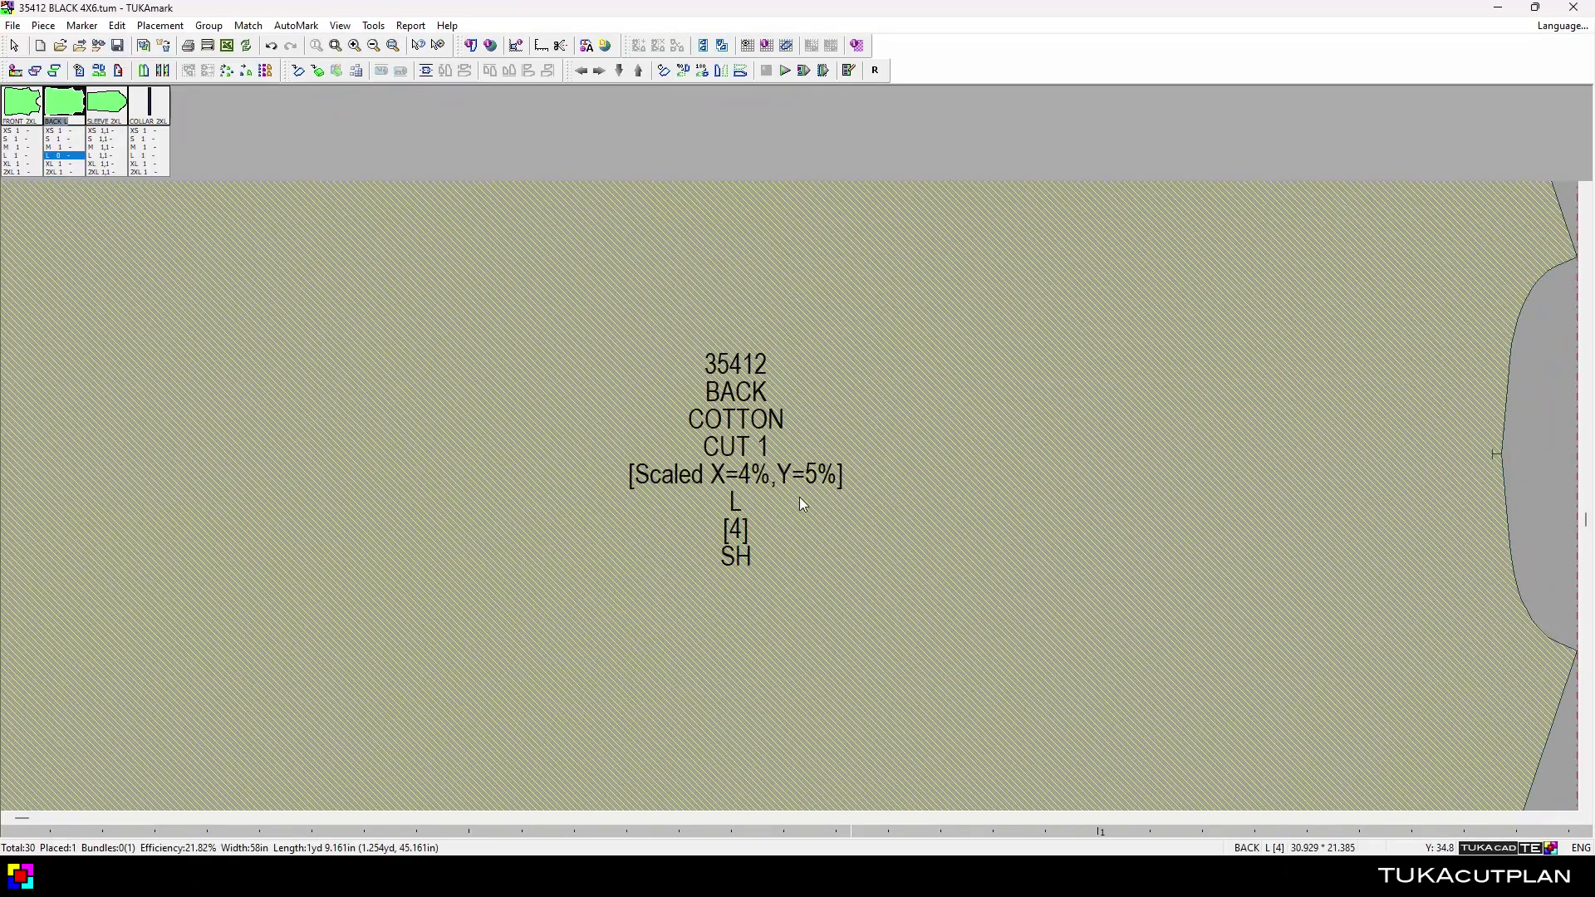
key(Delete)
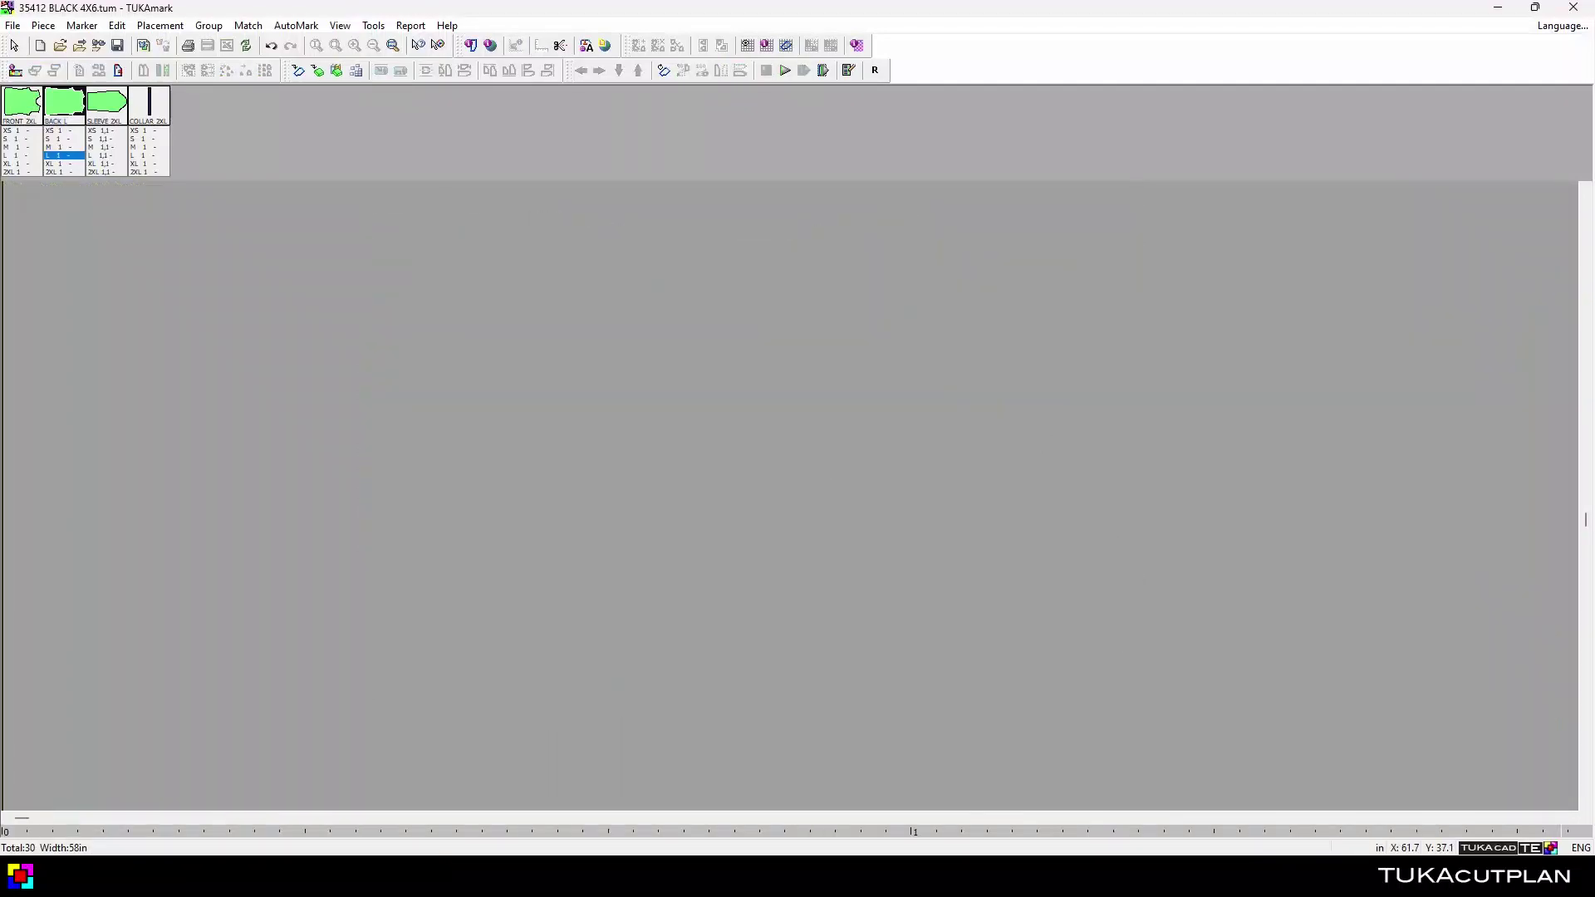
Save the marker under the new name "35412 BLUE 4X5" in the 35412 folder.
click(13, 25)
click(49, 92)
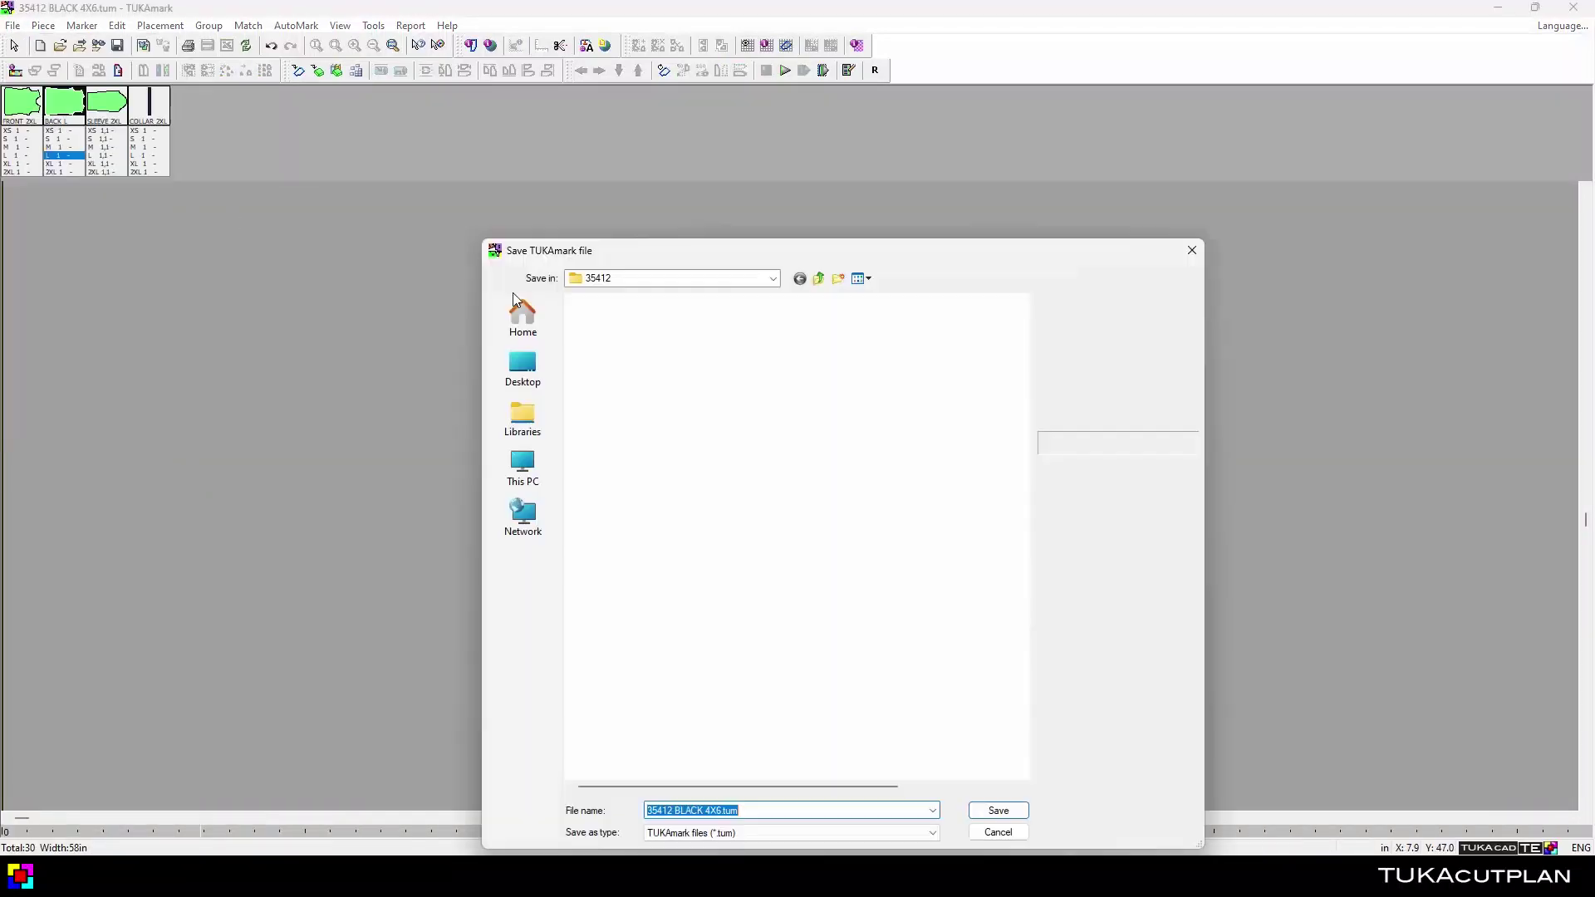
text(BLUE 4X5)
key(ctrl+z)
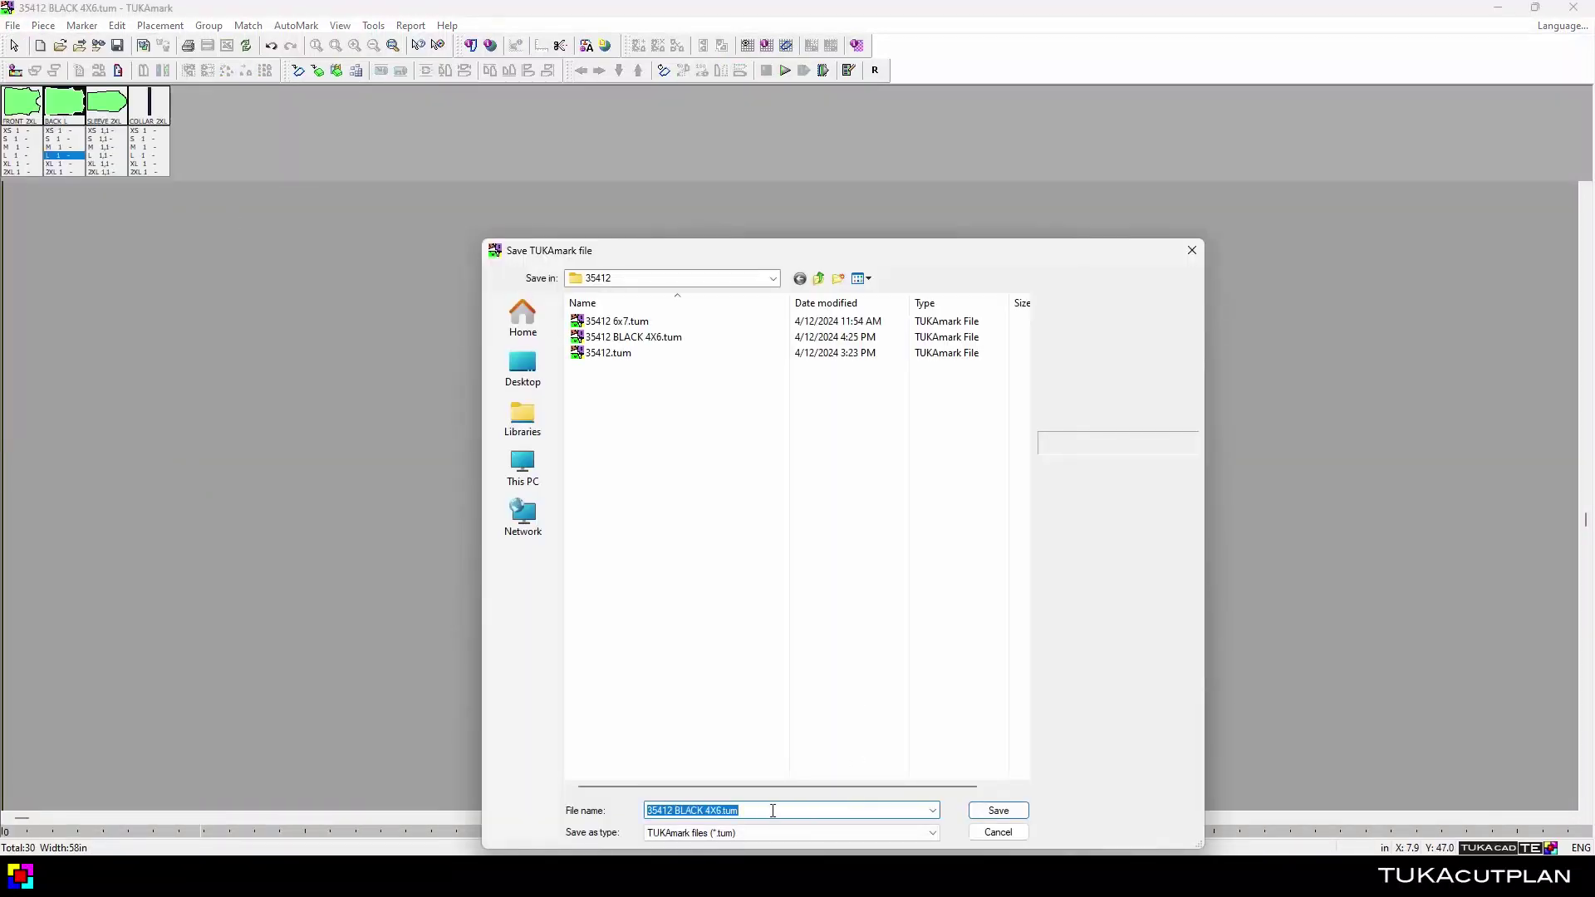
click(773, 810)
key(Return)
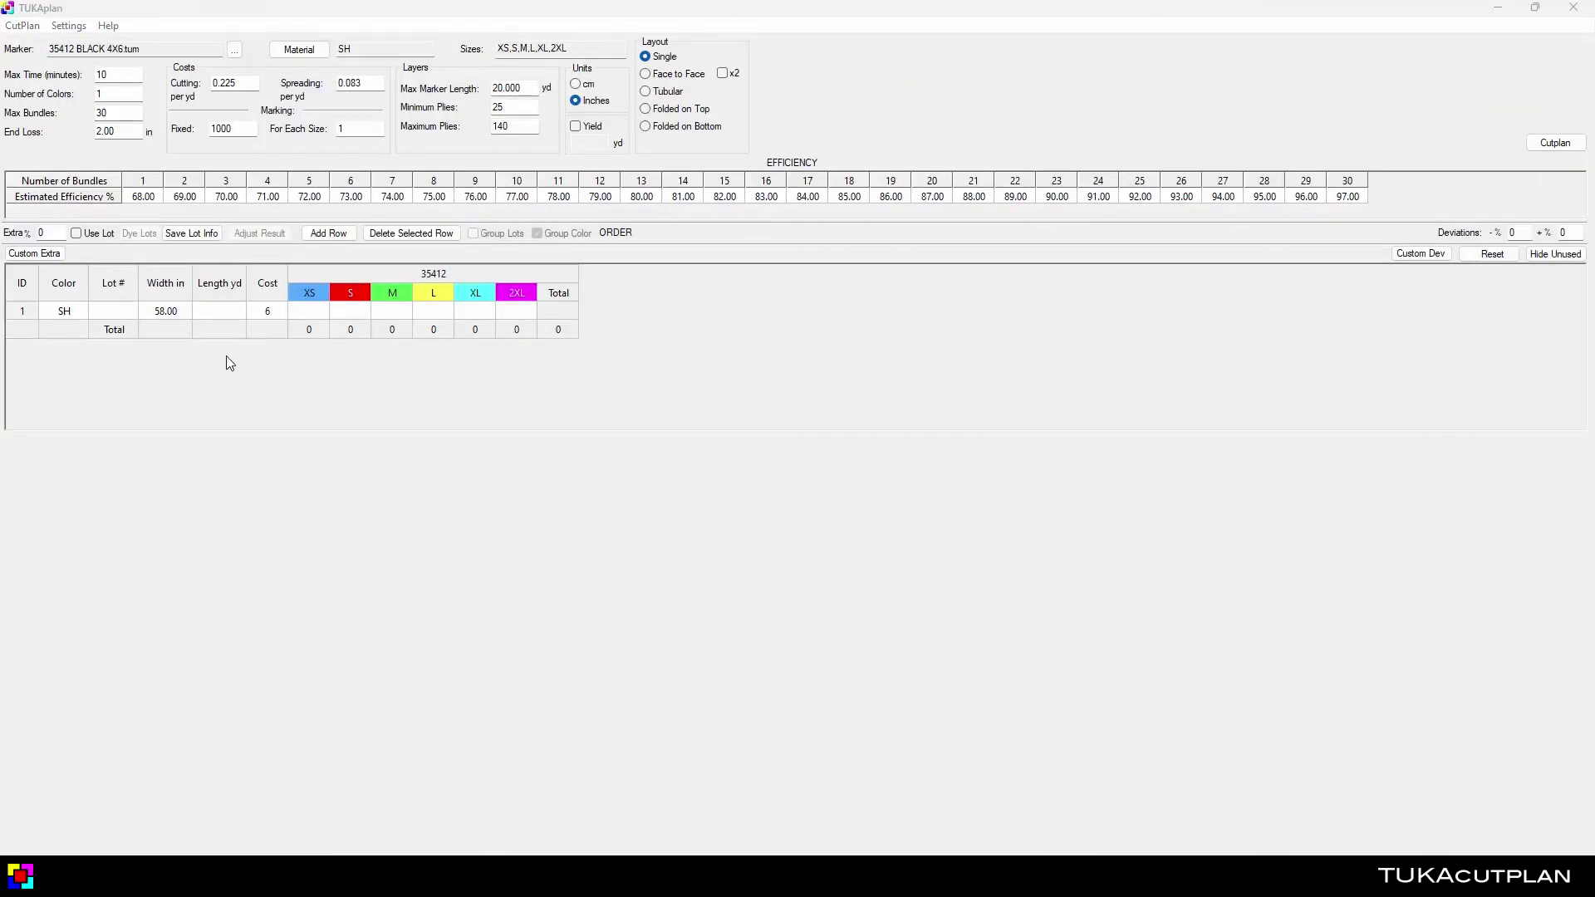
In TUKAplan, paste the order quantities 225, 460, 630, 875, 775 and 115 for marker 35412 BLACK 4X6, generate the cut plan and review its totals.
click(314, 314)
key(ctrl+v)
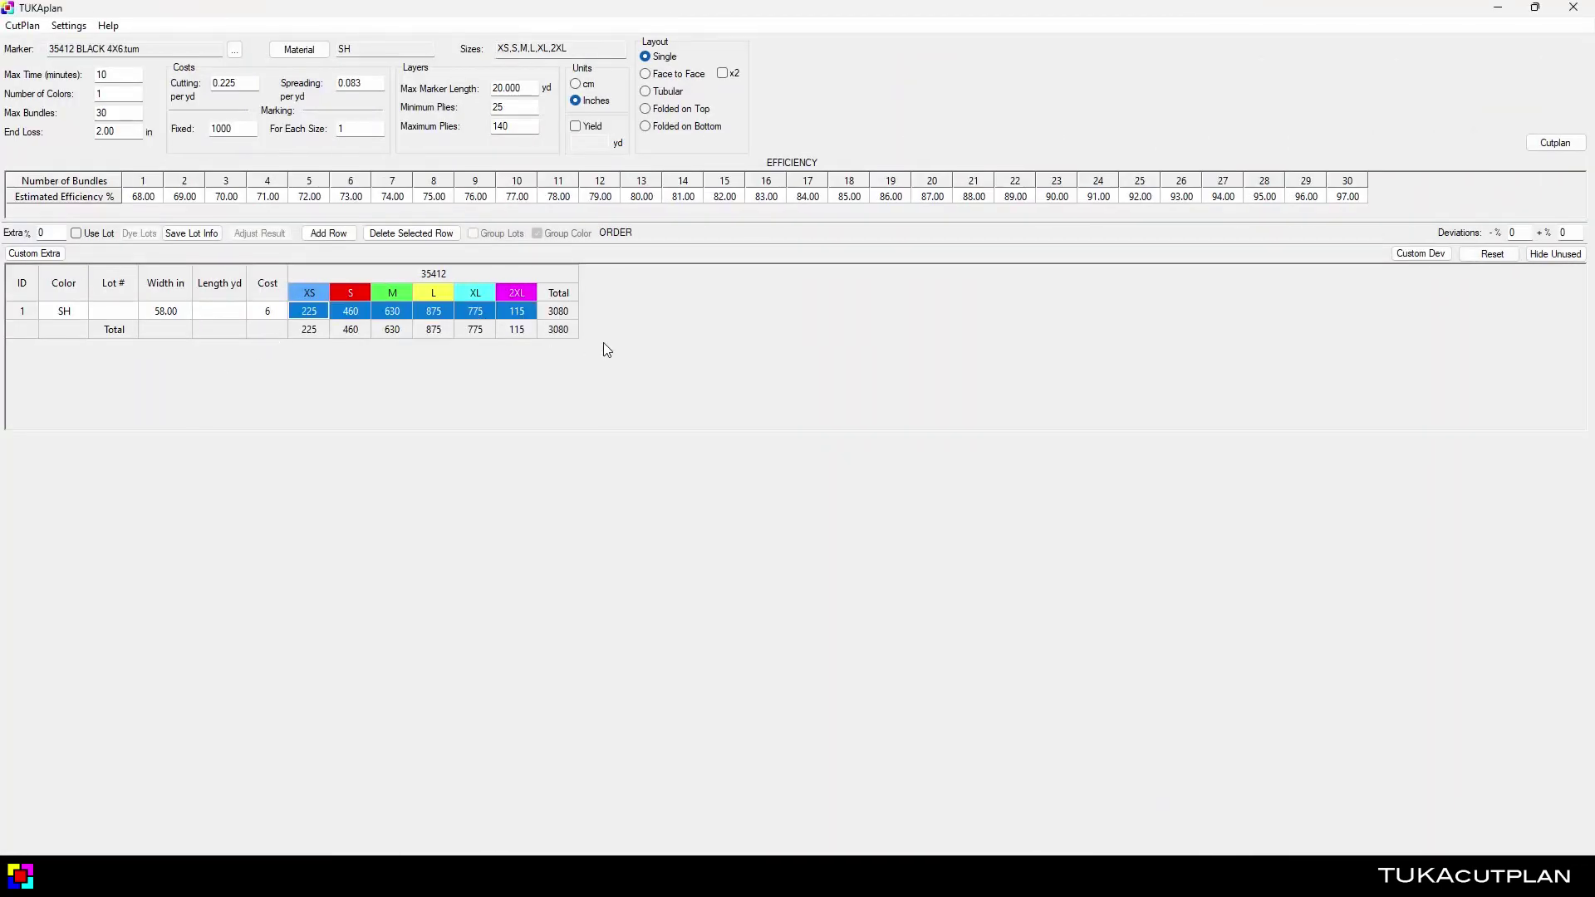
click(1556, 143)
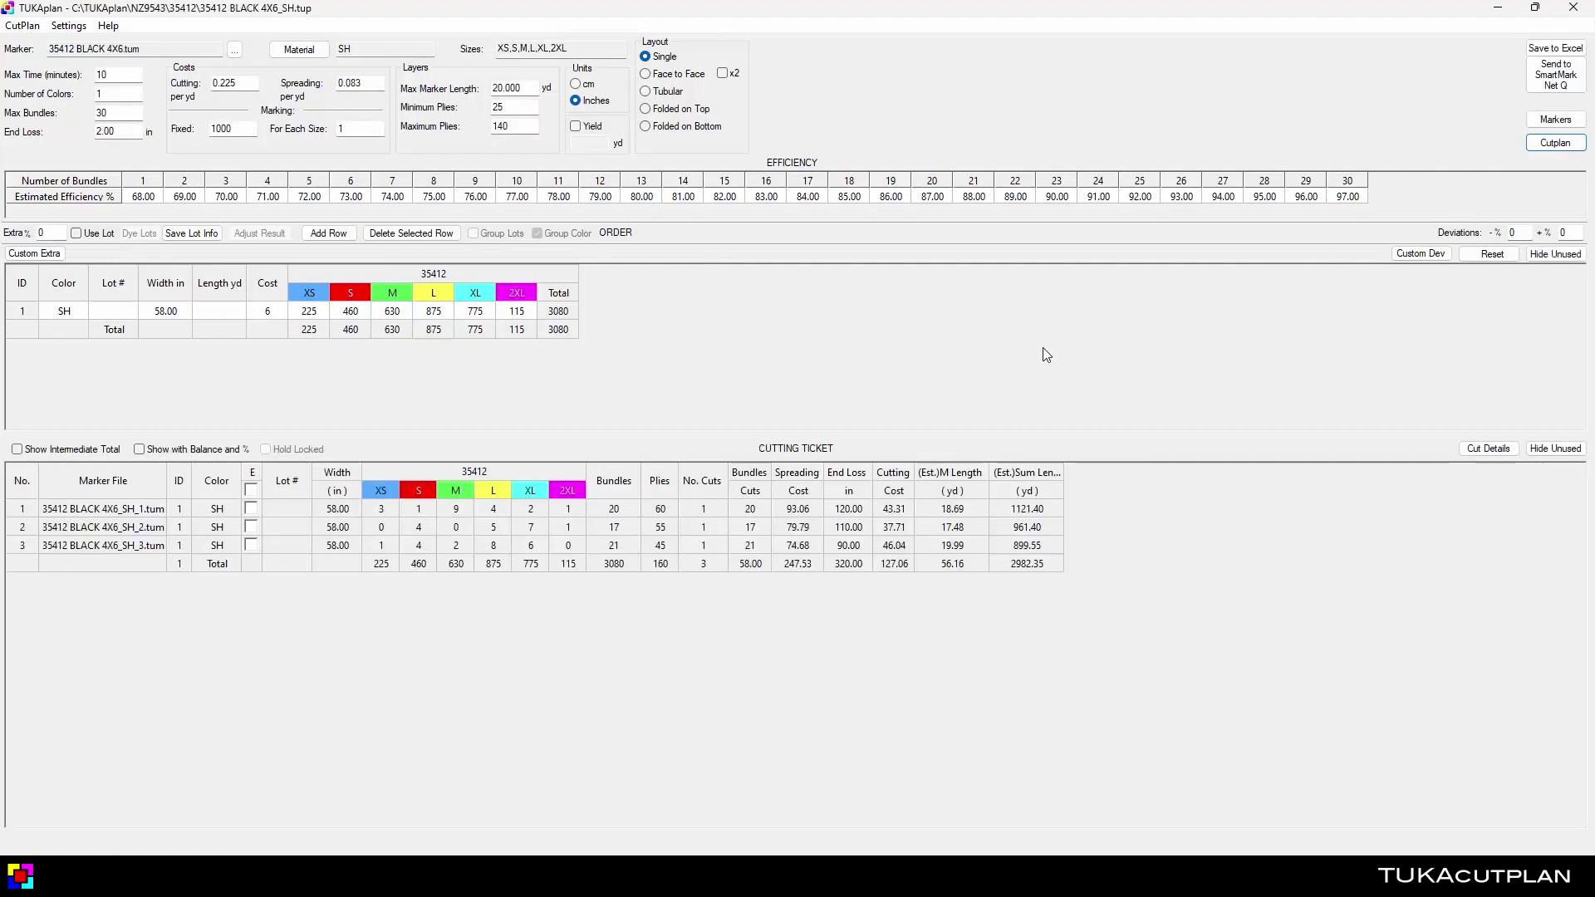
click(566, 313)
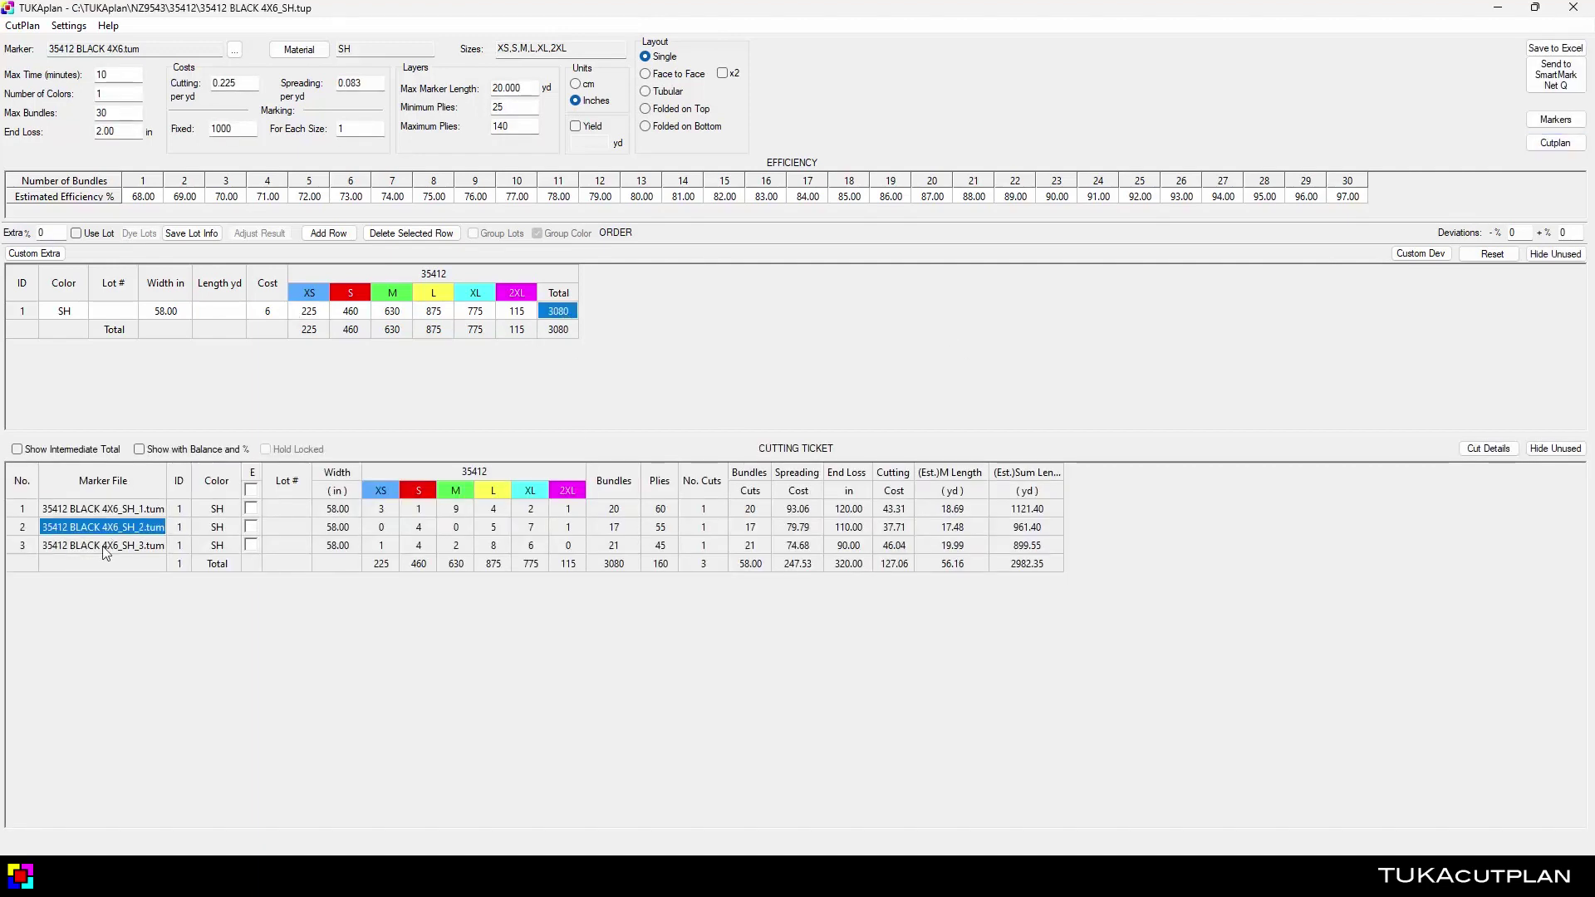
click(759, 515)
click(758, 562)
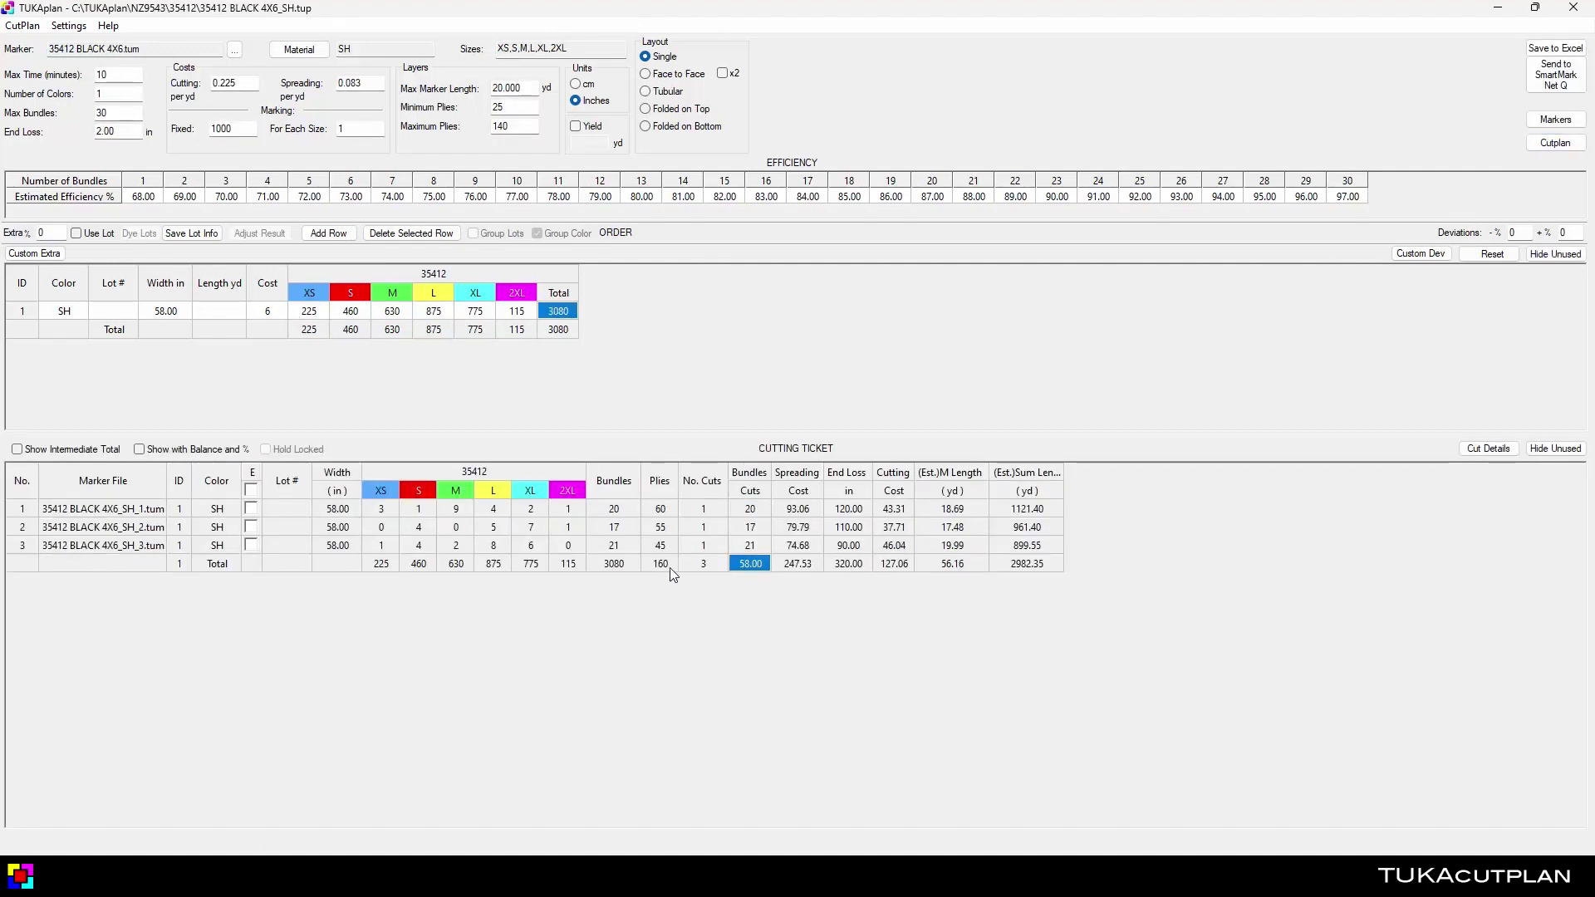
click(705, 563)
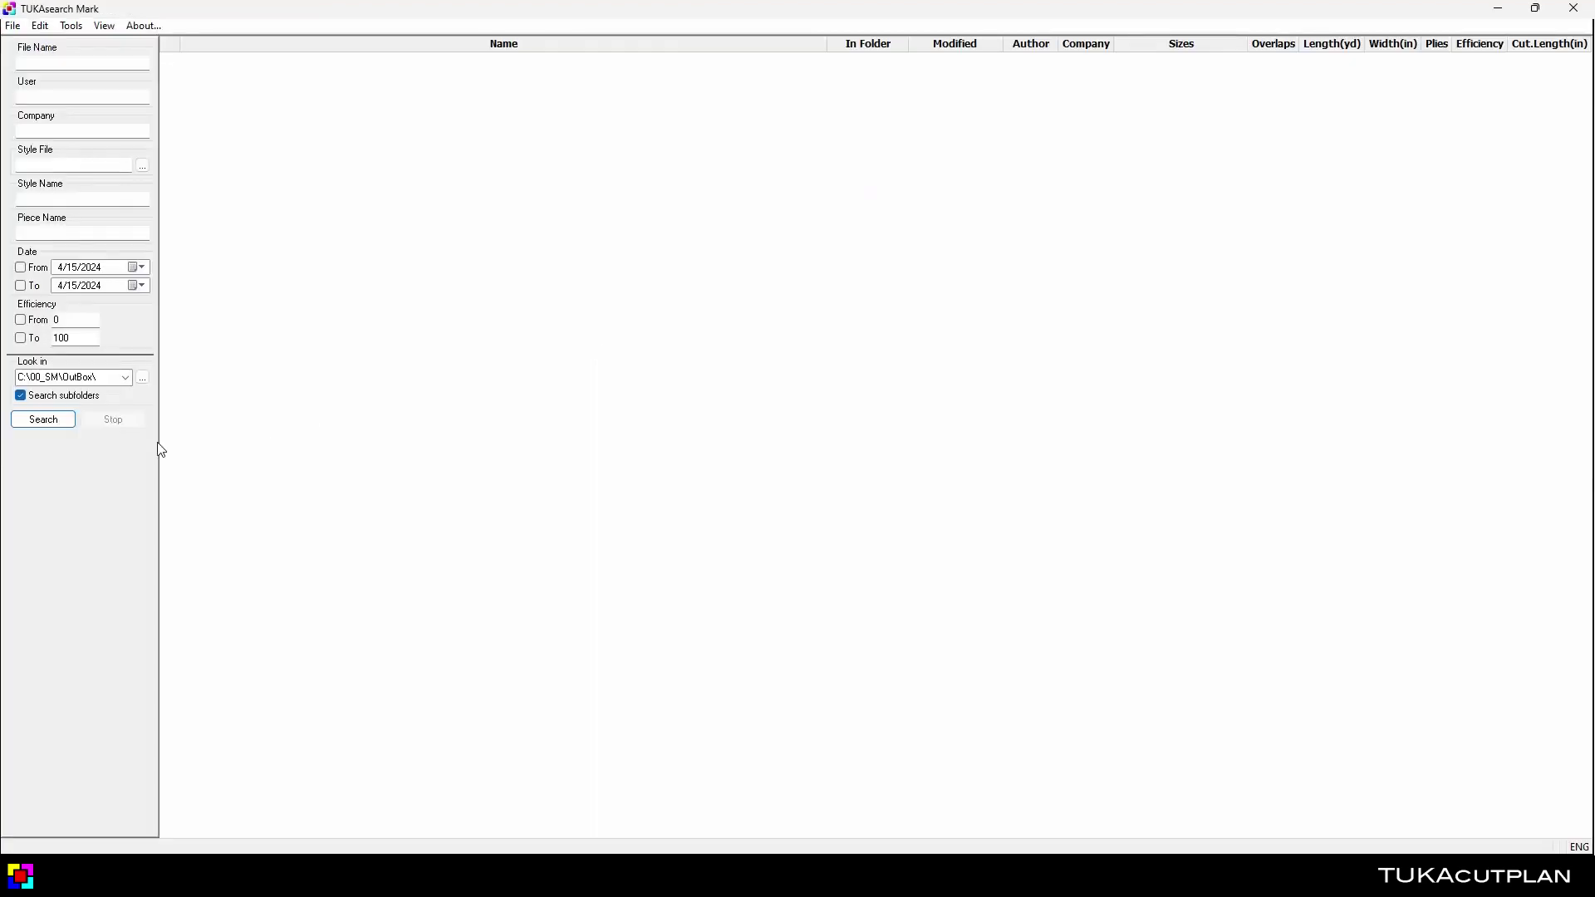
In TUKAsearch Mark, search the OutBox folder for markers and create a yield report from the six 35412 BLACK 4X6 CONTRAST and SH markers.
click(53, 424)
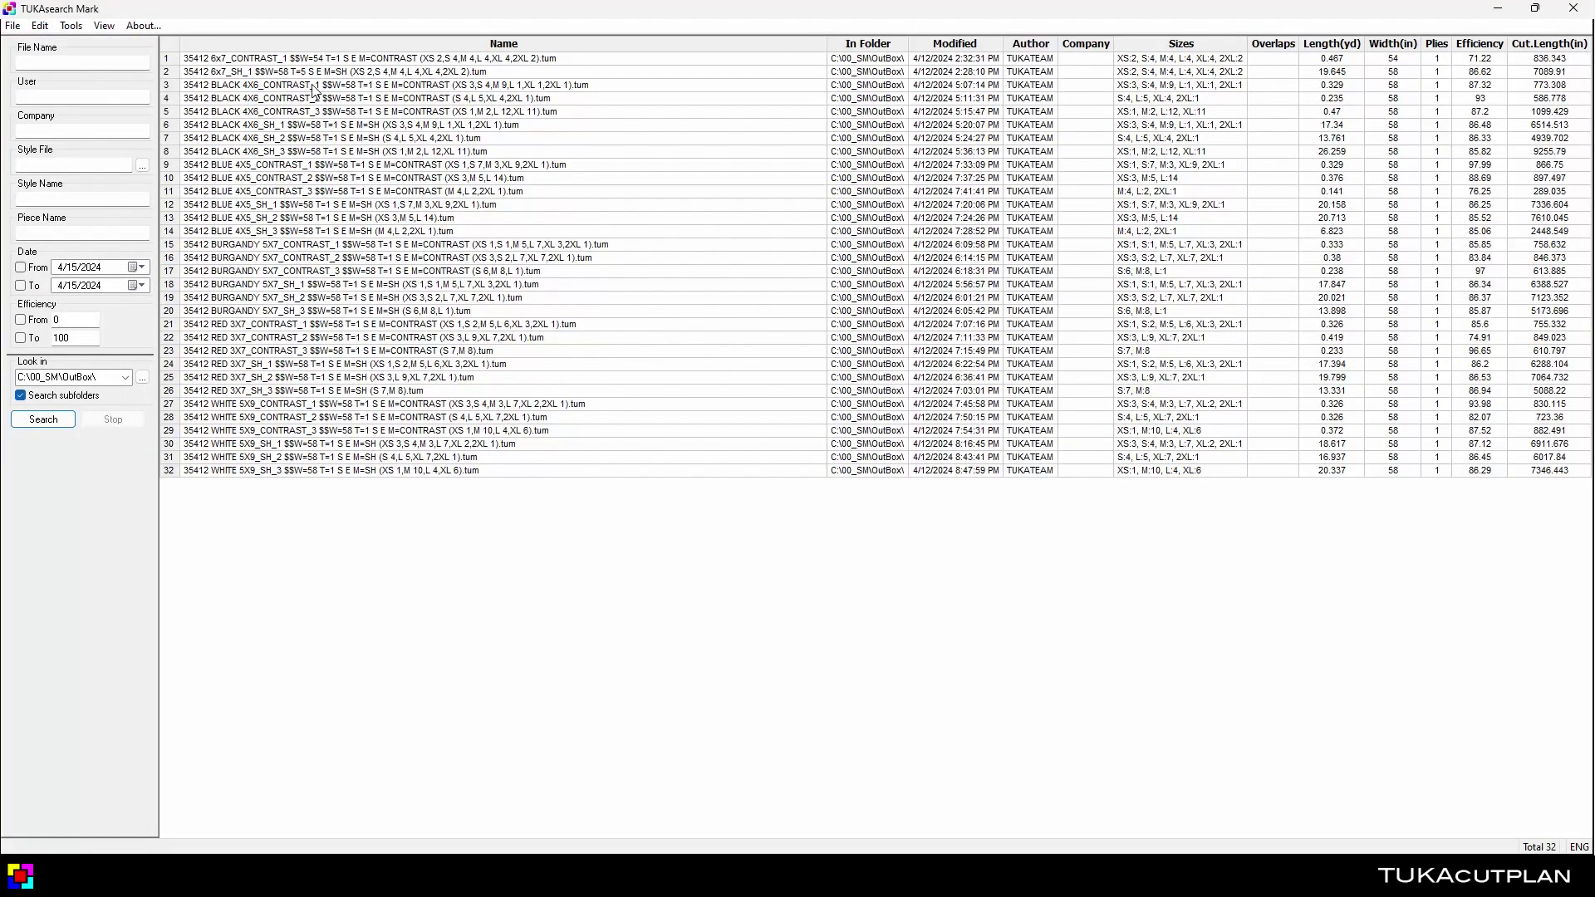
drag(312, 90, 269, 509)
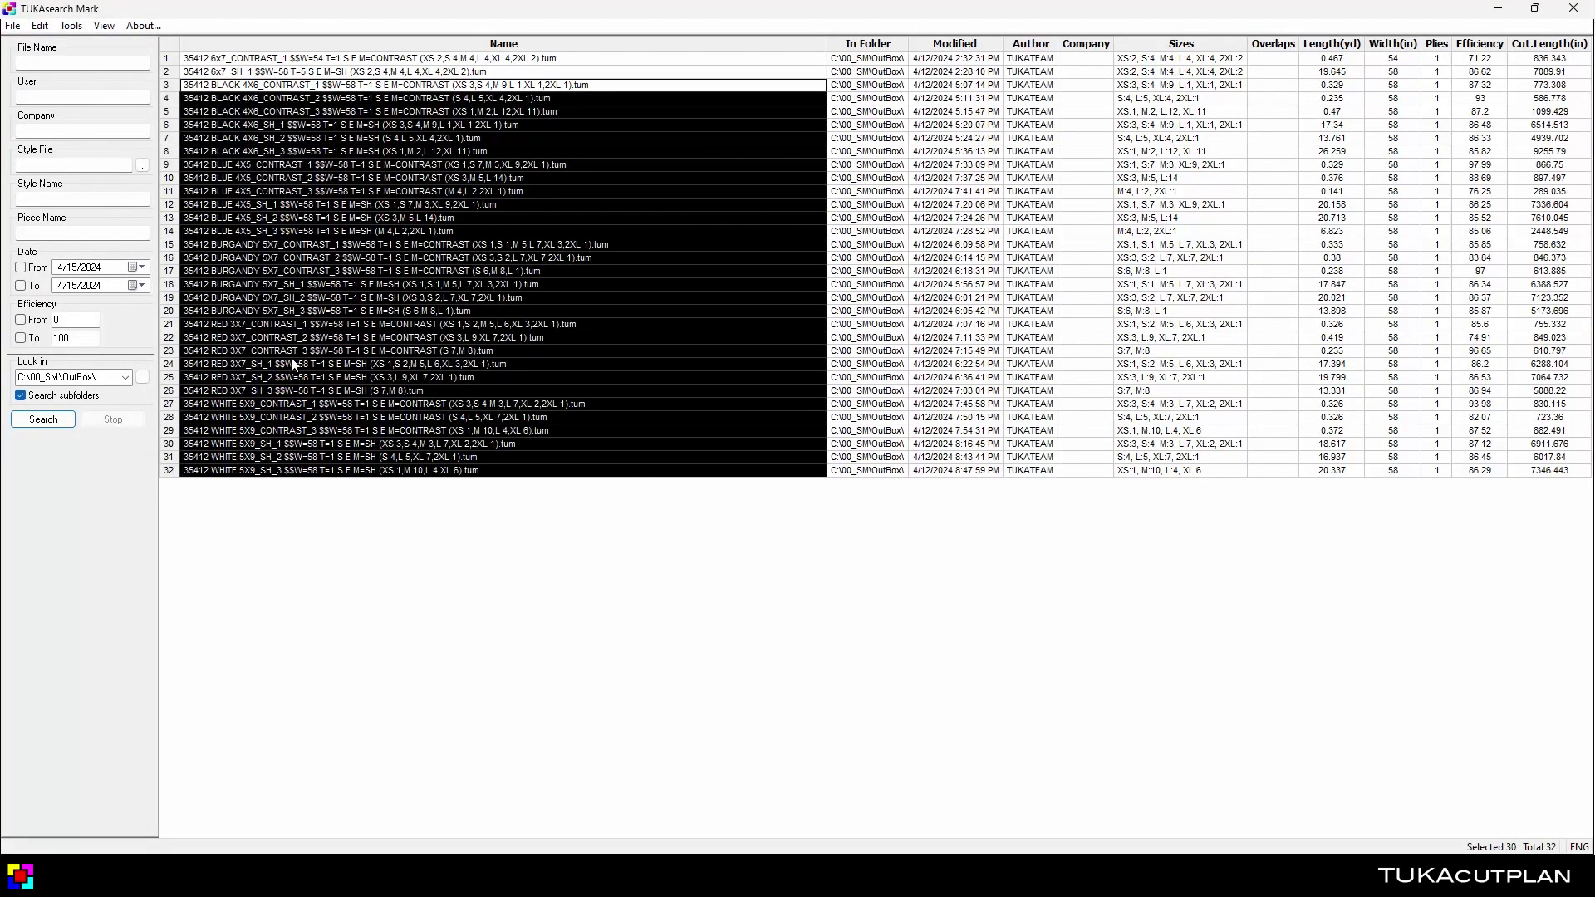
drag(293, 364, 189, 181)
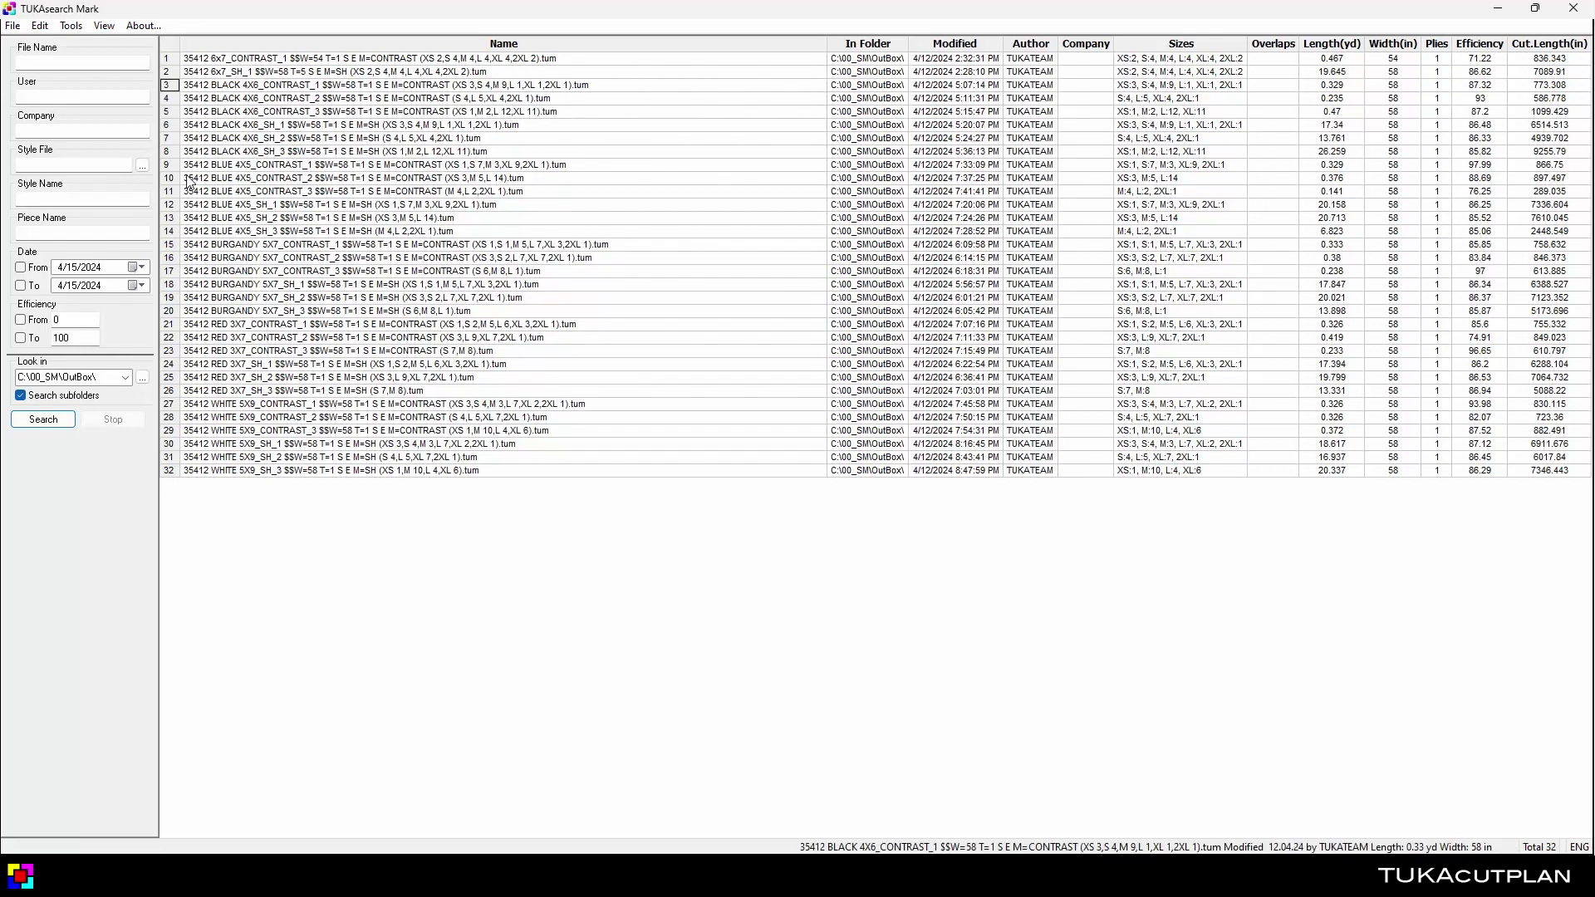
shift+click(168, 152)
click(12, 25)
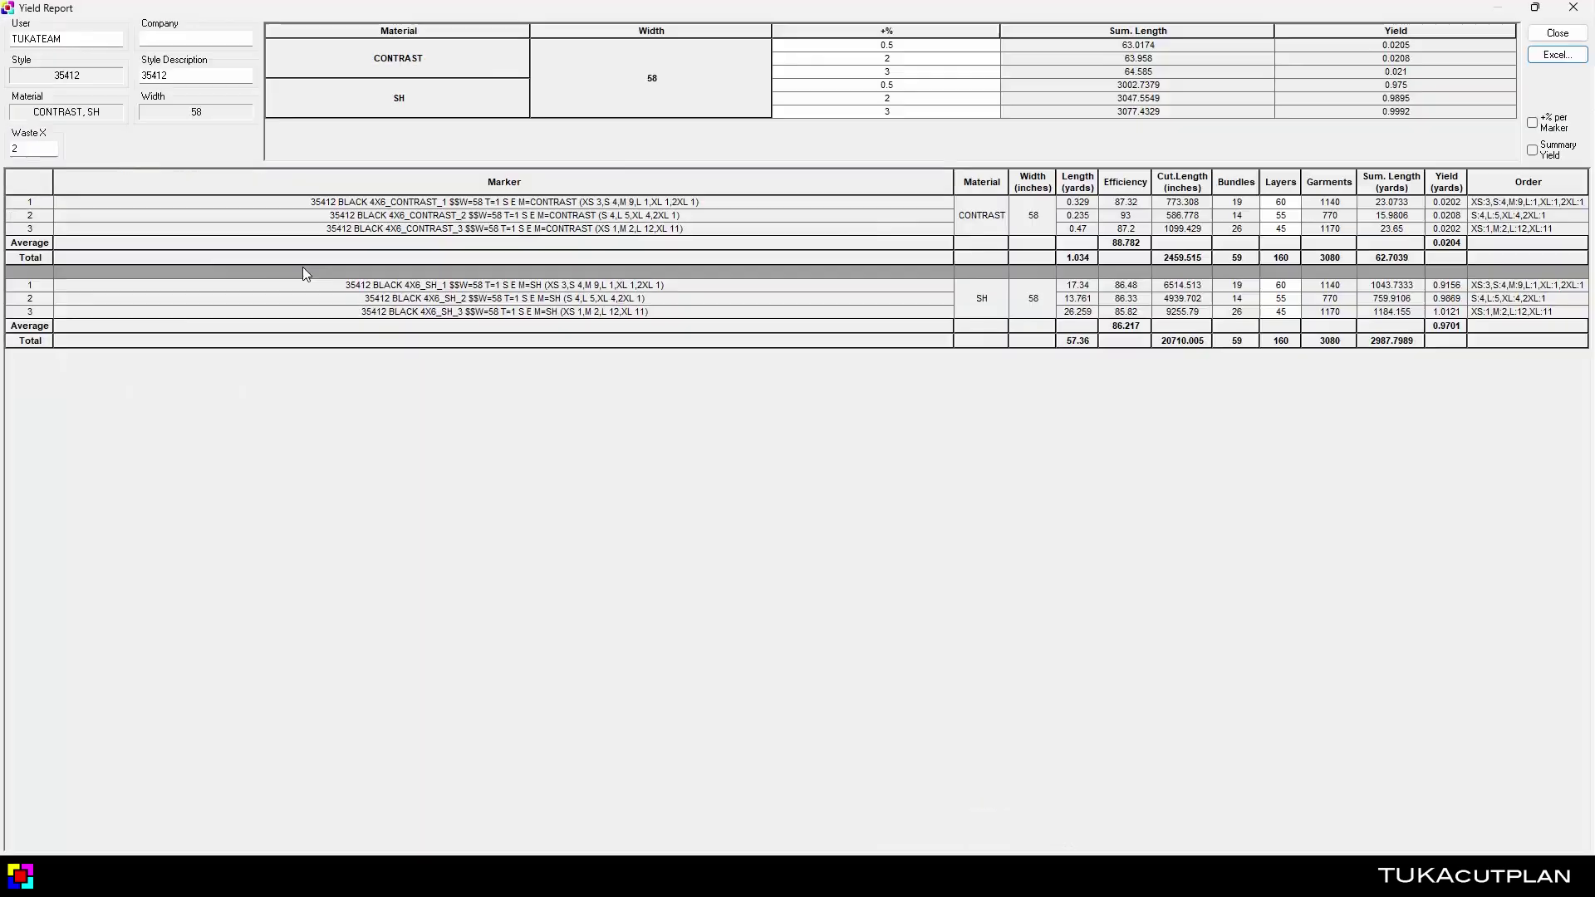
click(83, 222)
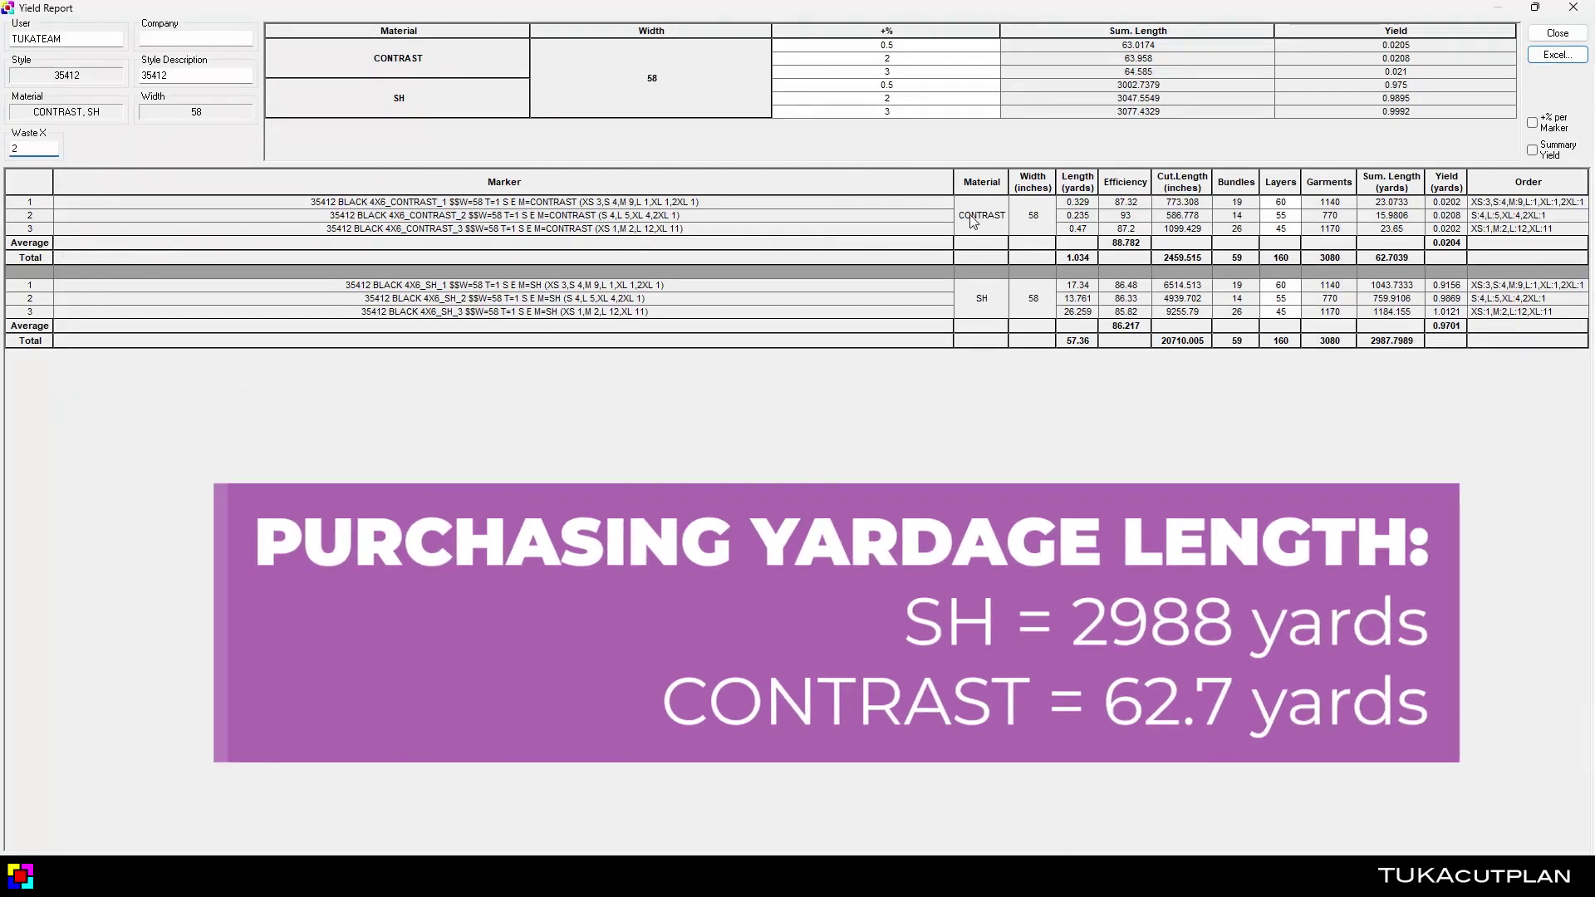
Check the summed lengths for CONTRAST and SH, then export the yield report to Excel and view the workbook full size.
click(974, 218)
click(1464, 249)
click(975, 304)
click(1467, 328)
click(1576, 60)
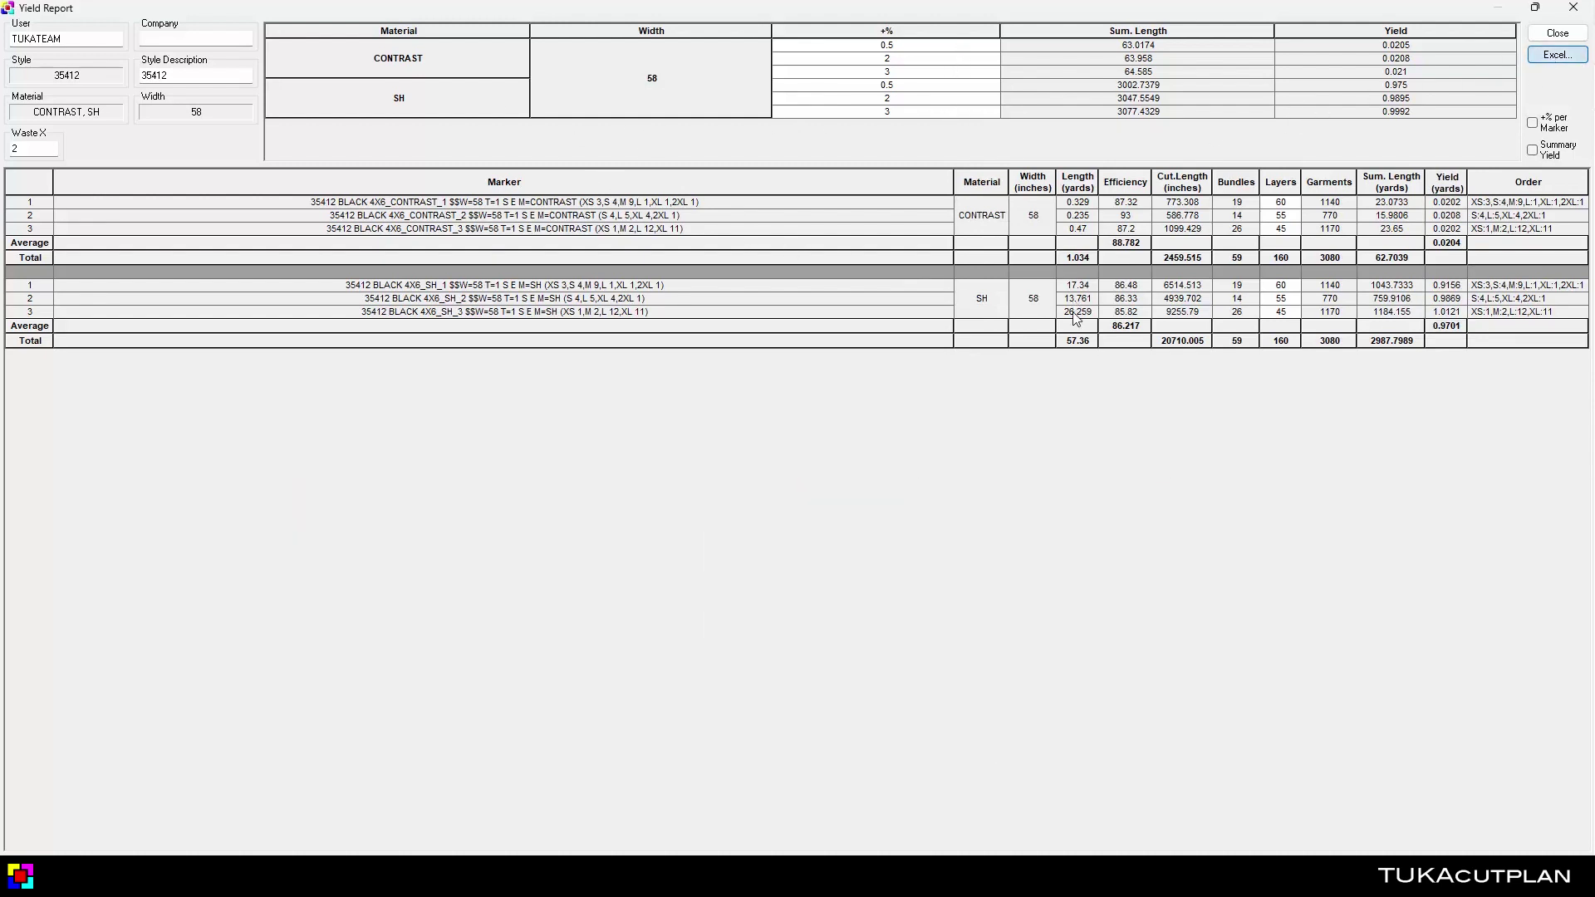
click(652, 538)
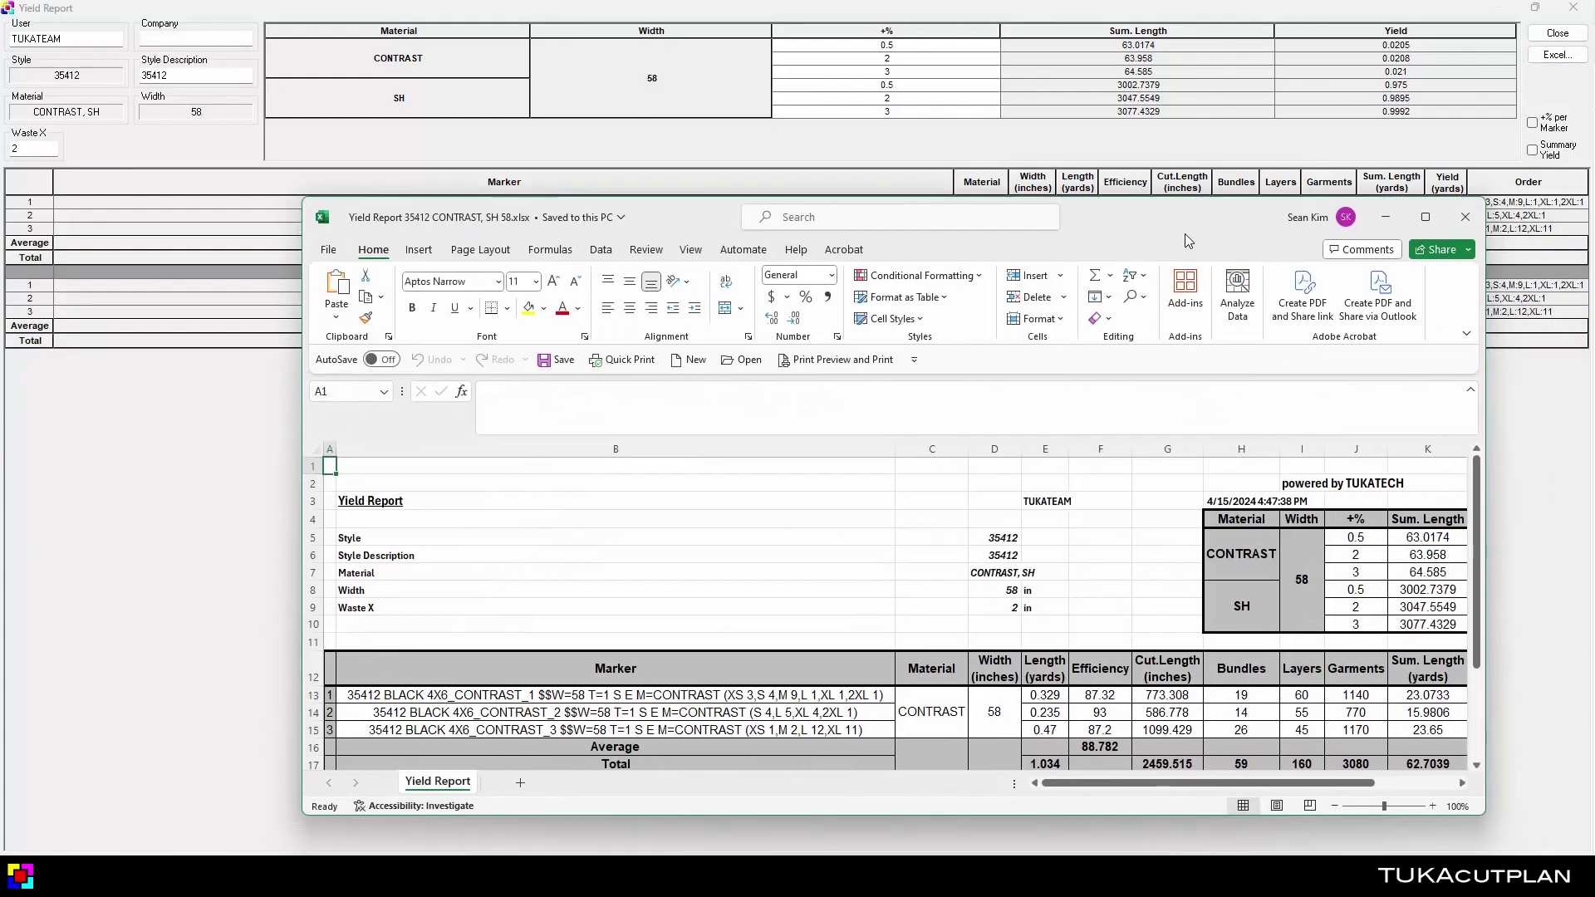
double_click(1185, 233)
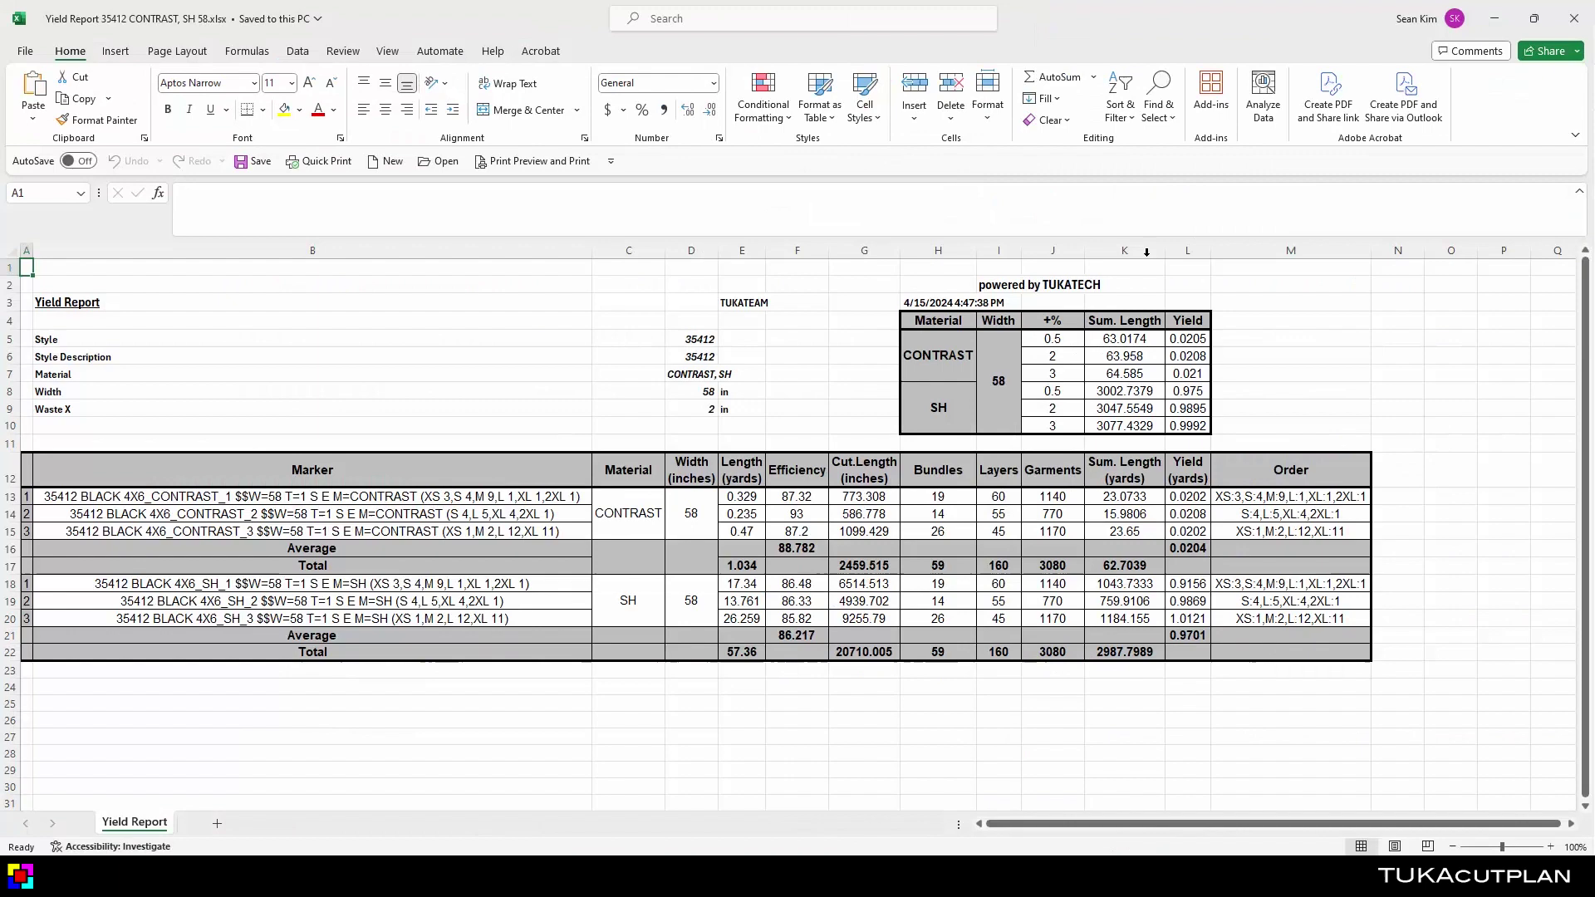
Rename the Yield Report worksheet as "Black".
double_click(158, 821)
text(Black)
key(Return)
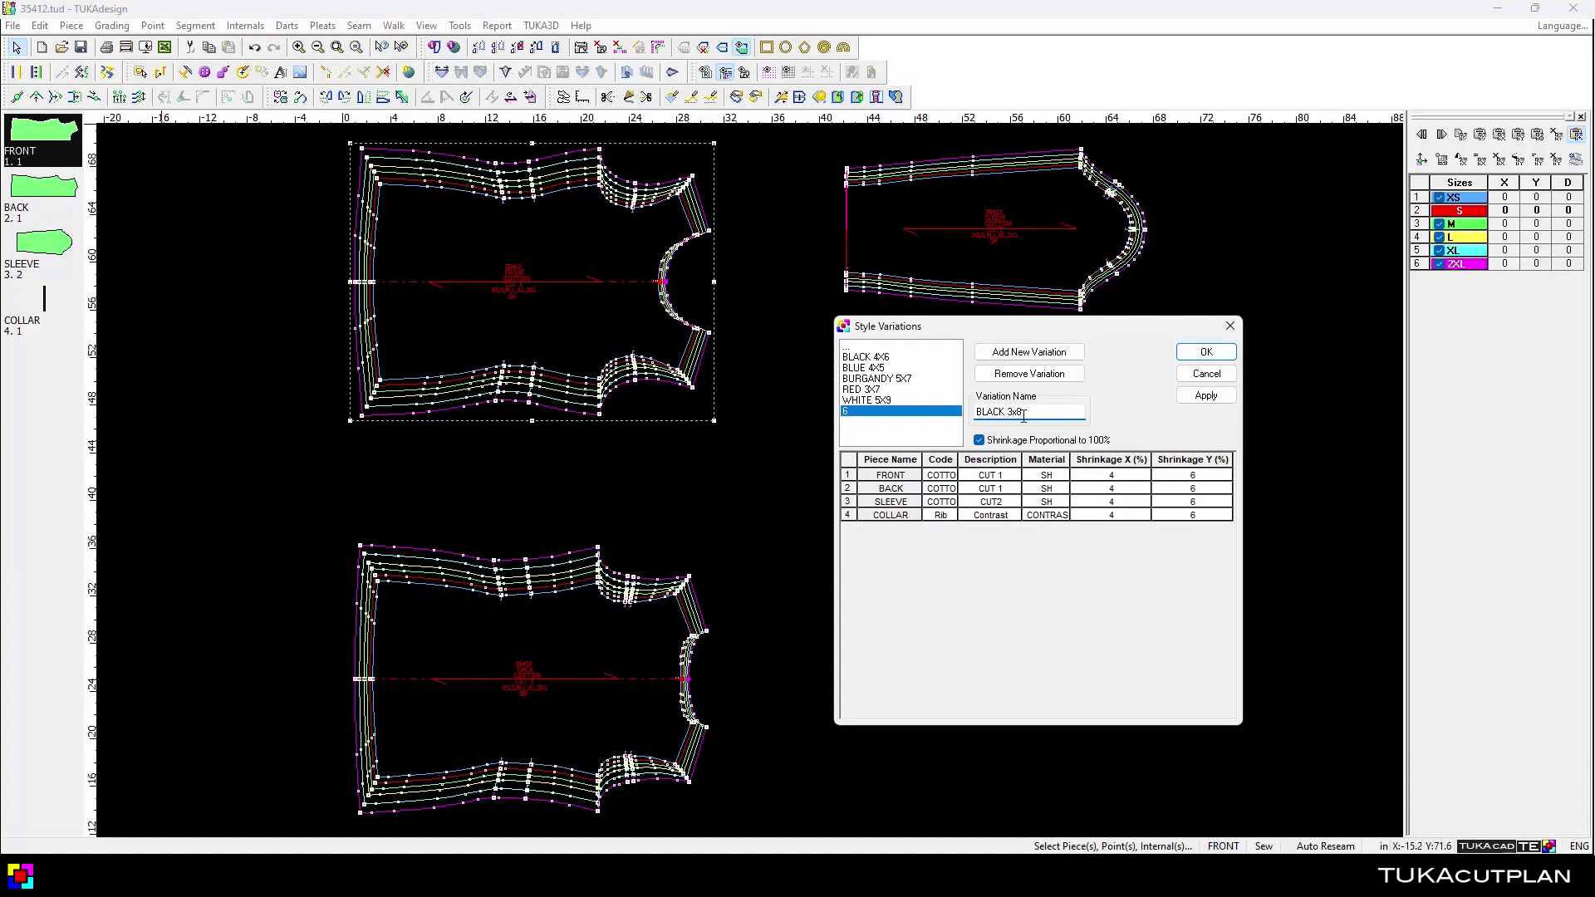
In TUKAdesign, set the shrinkage of the BLACK 3x8 P style variation to 3% in X and 8% in Y across the pieces.
click(1145, 482)
click(1144, 479)
text(3)
click(1209, 476)
text(8)
key(Return)
right_click(1228, 490)
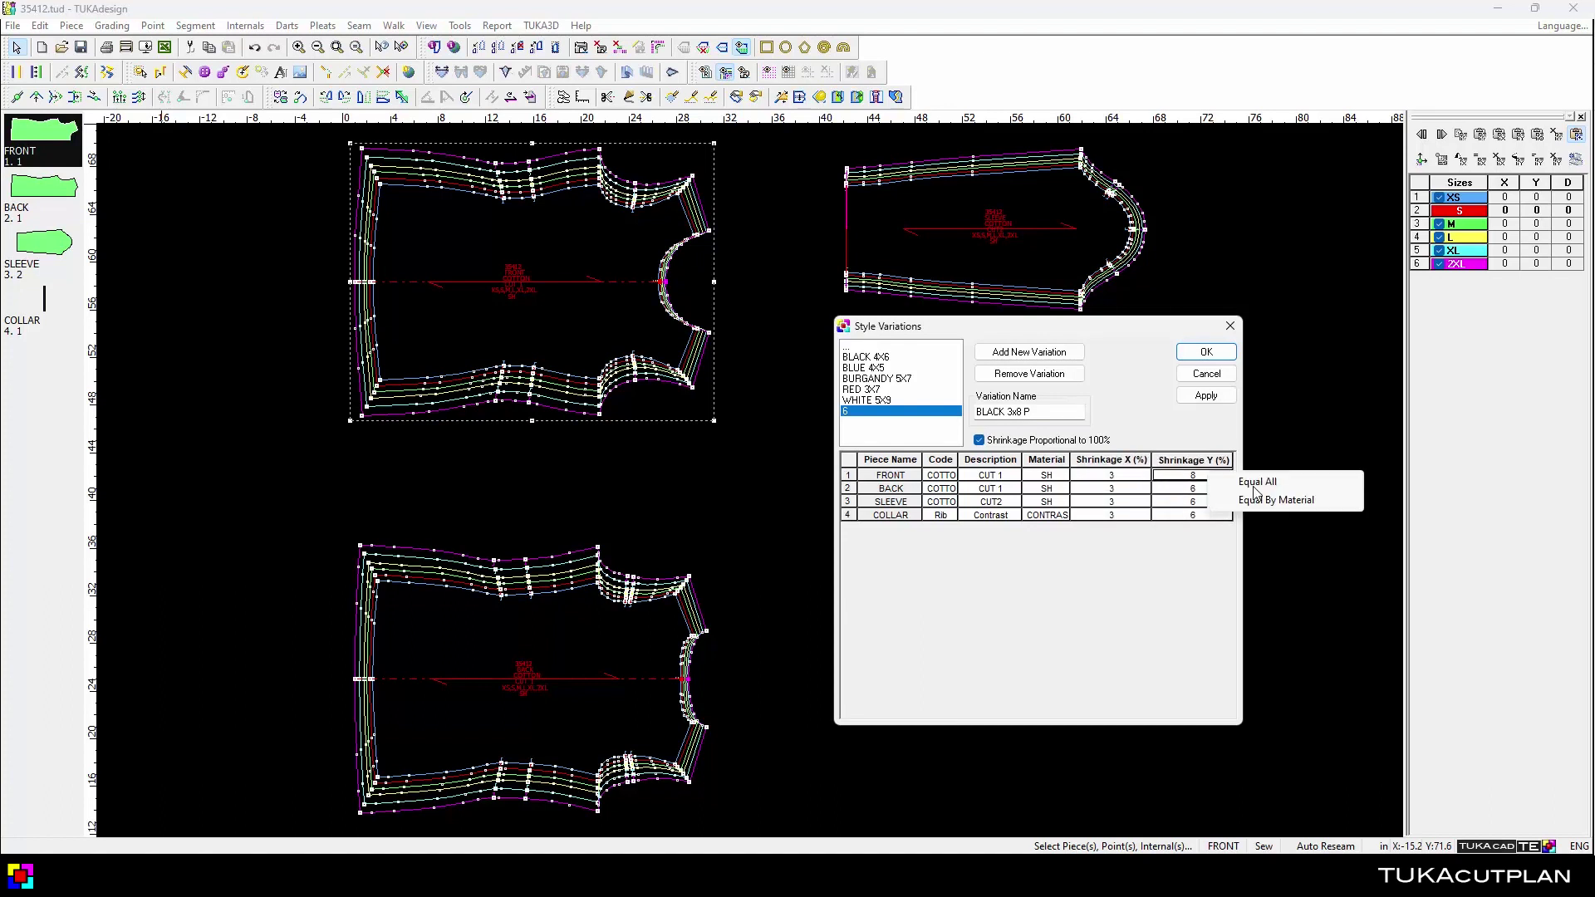
click(1263, 513)
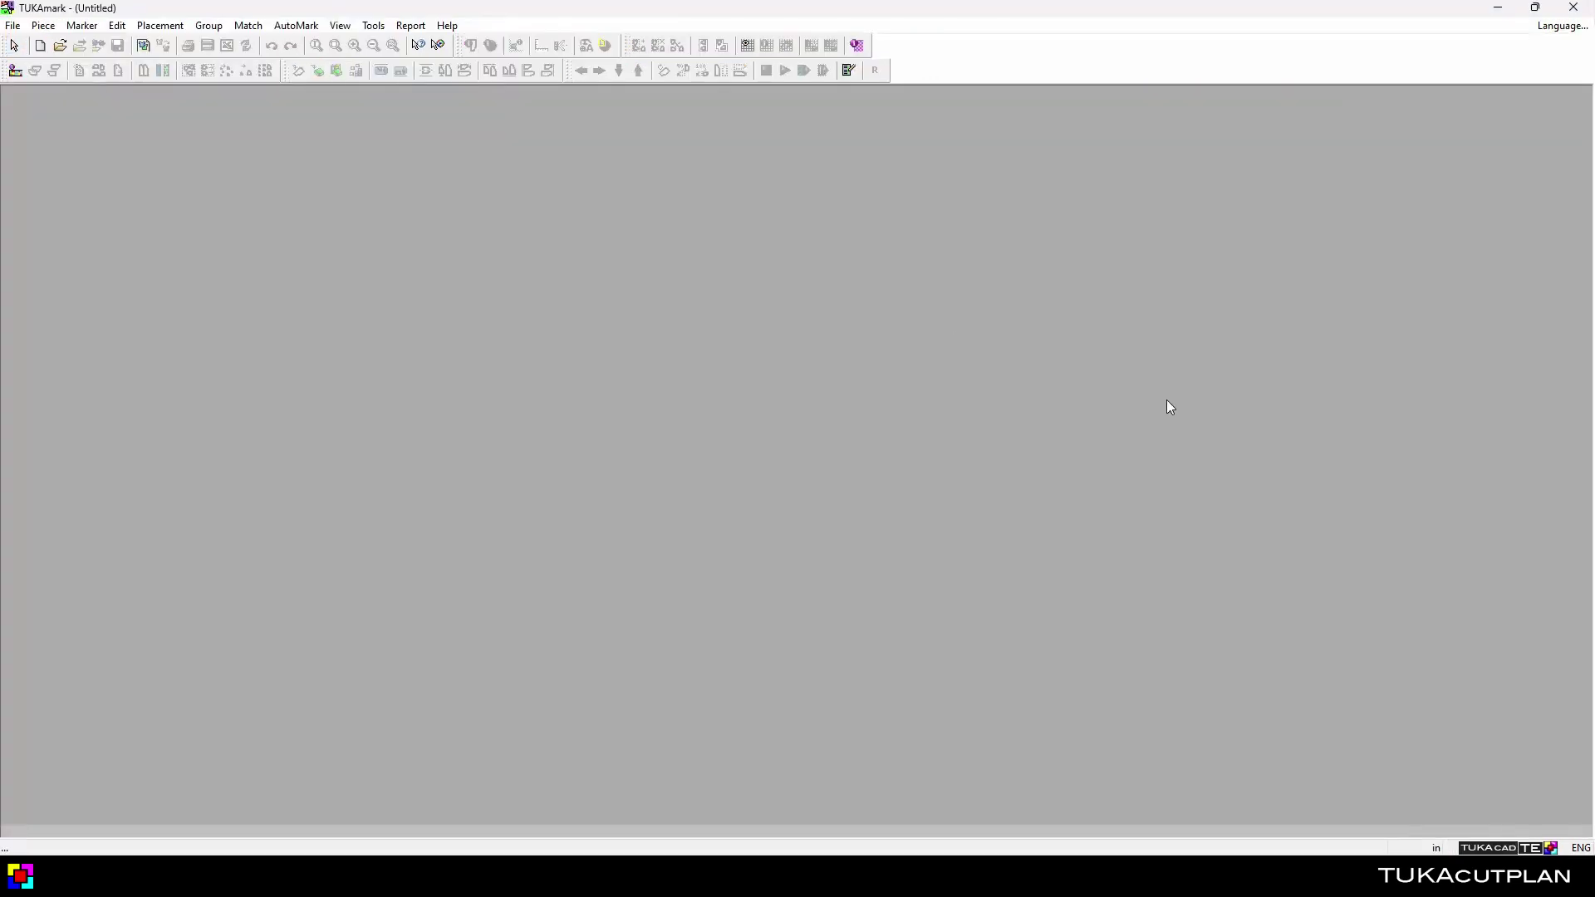
In TUKAmark, create a new marker from 35412.tud, choose its style variation and set the marker width to 61 inches.
click(145, 47)
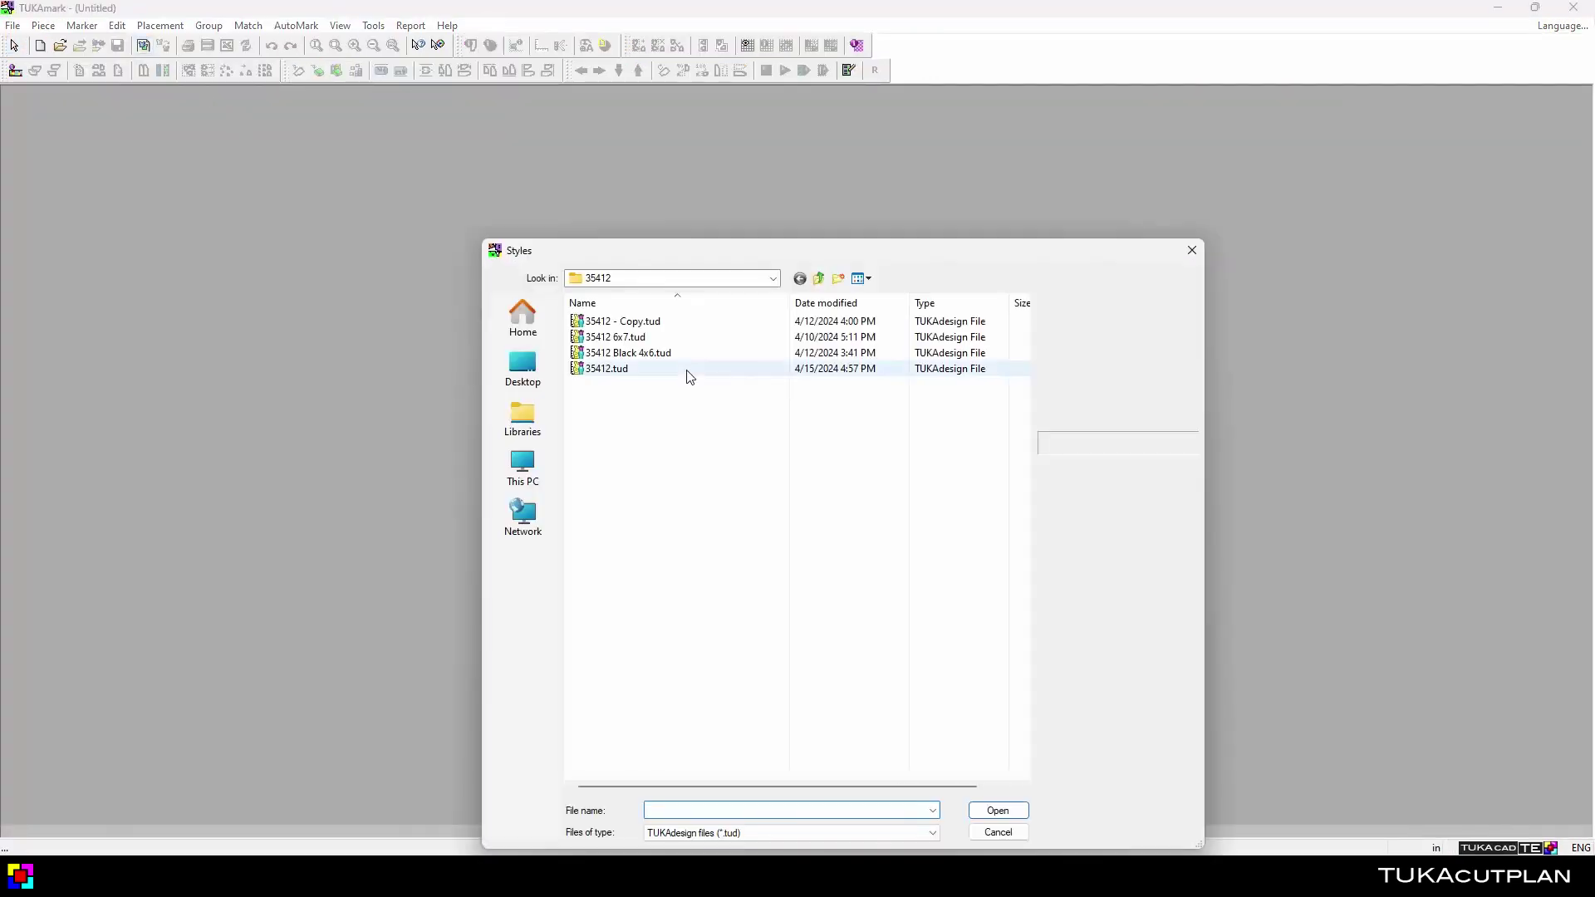
double_click(687, 370)
click(1026, 239)
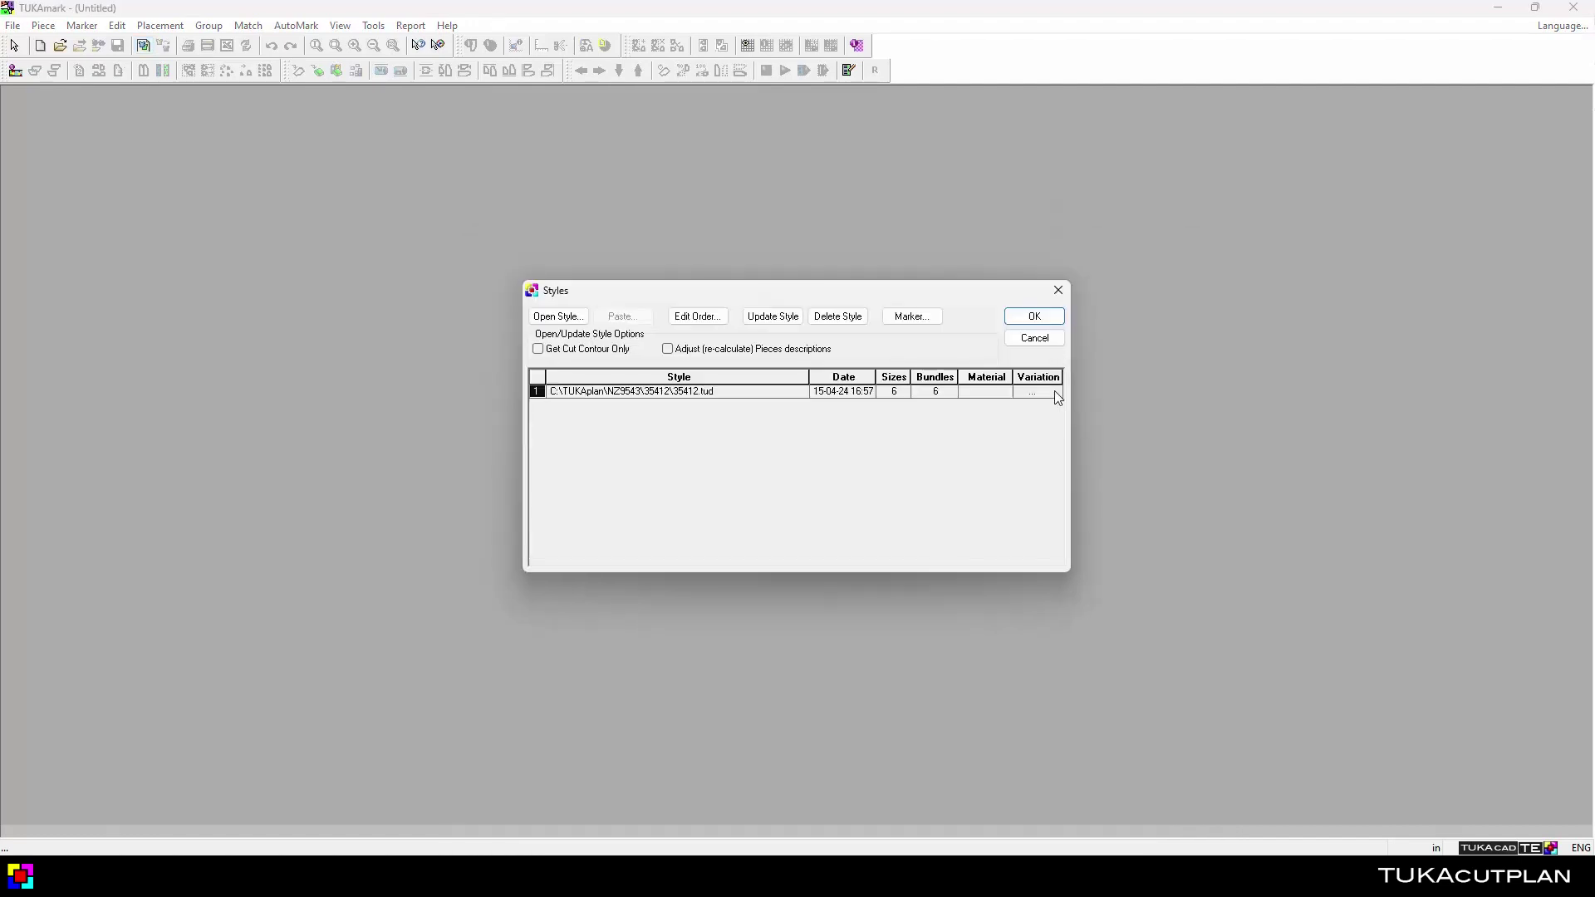
click(1055, 392)
click(1046, 416)
click(1039, 315)
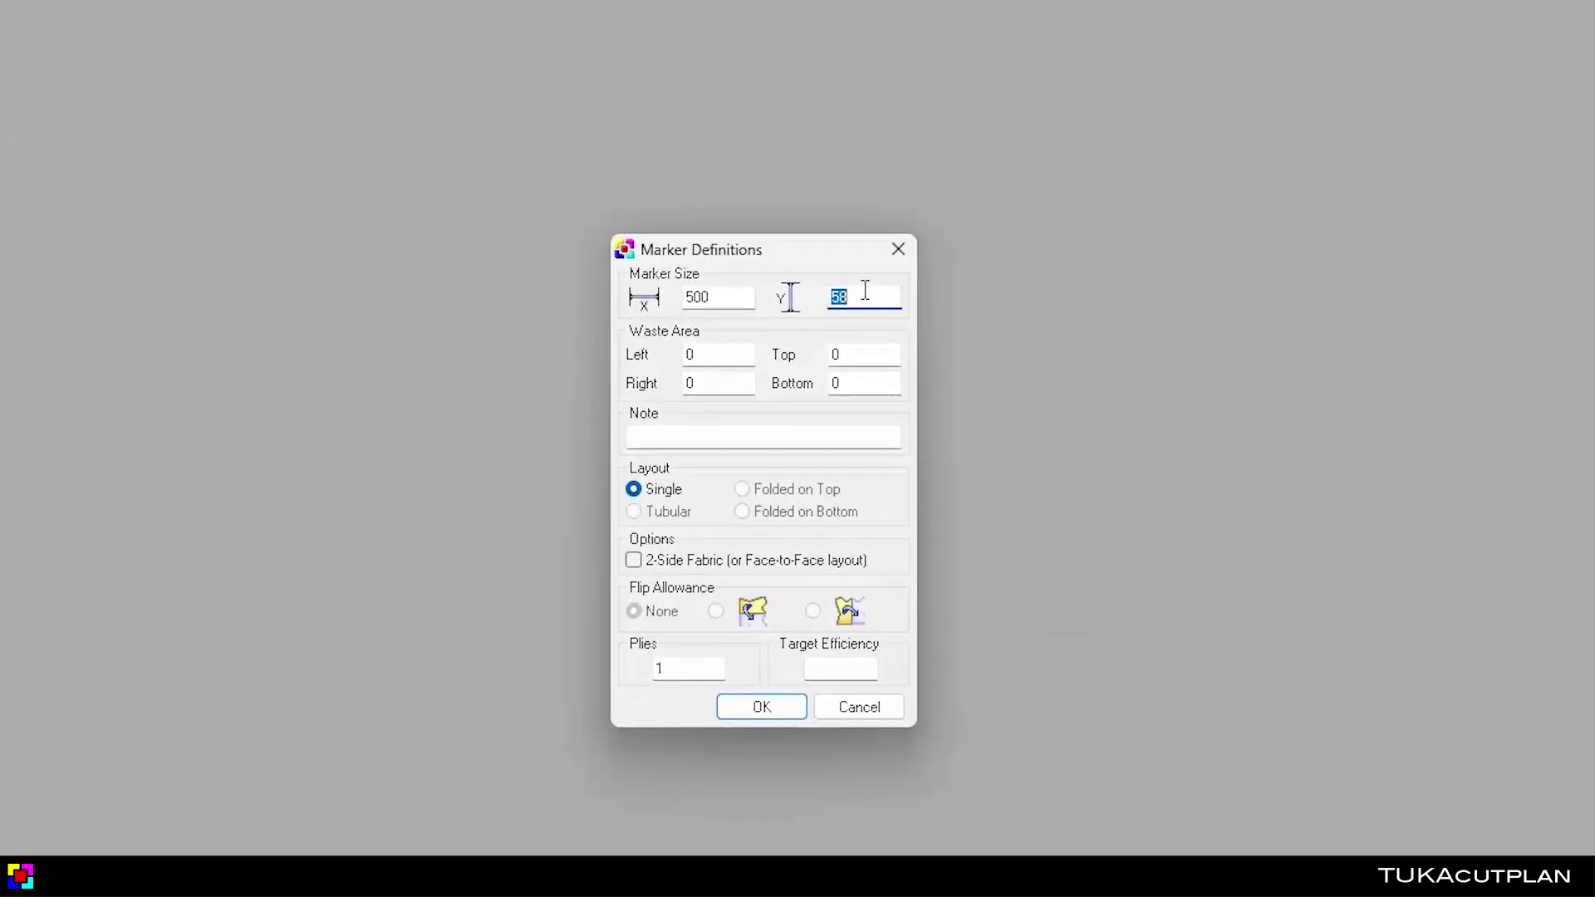
click(873, 291)
drag(871, 295, 815, 297)
text(61)
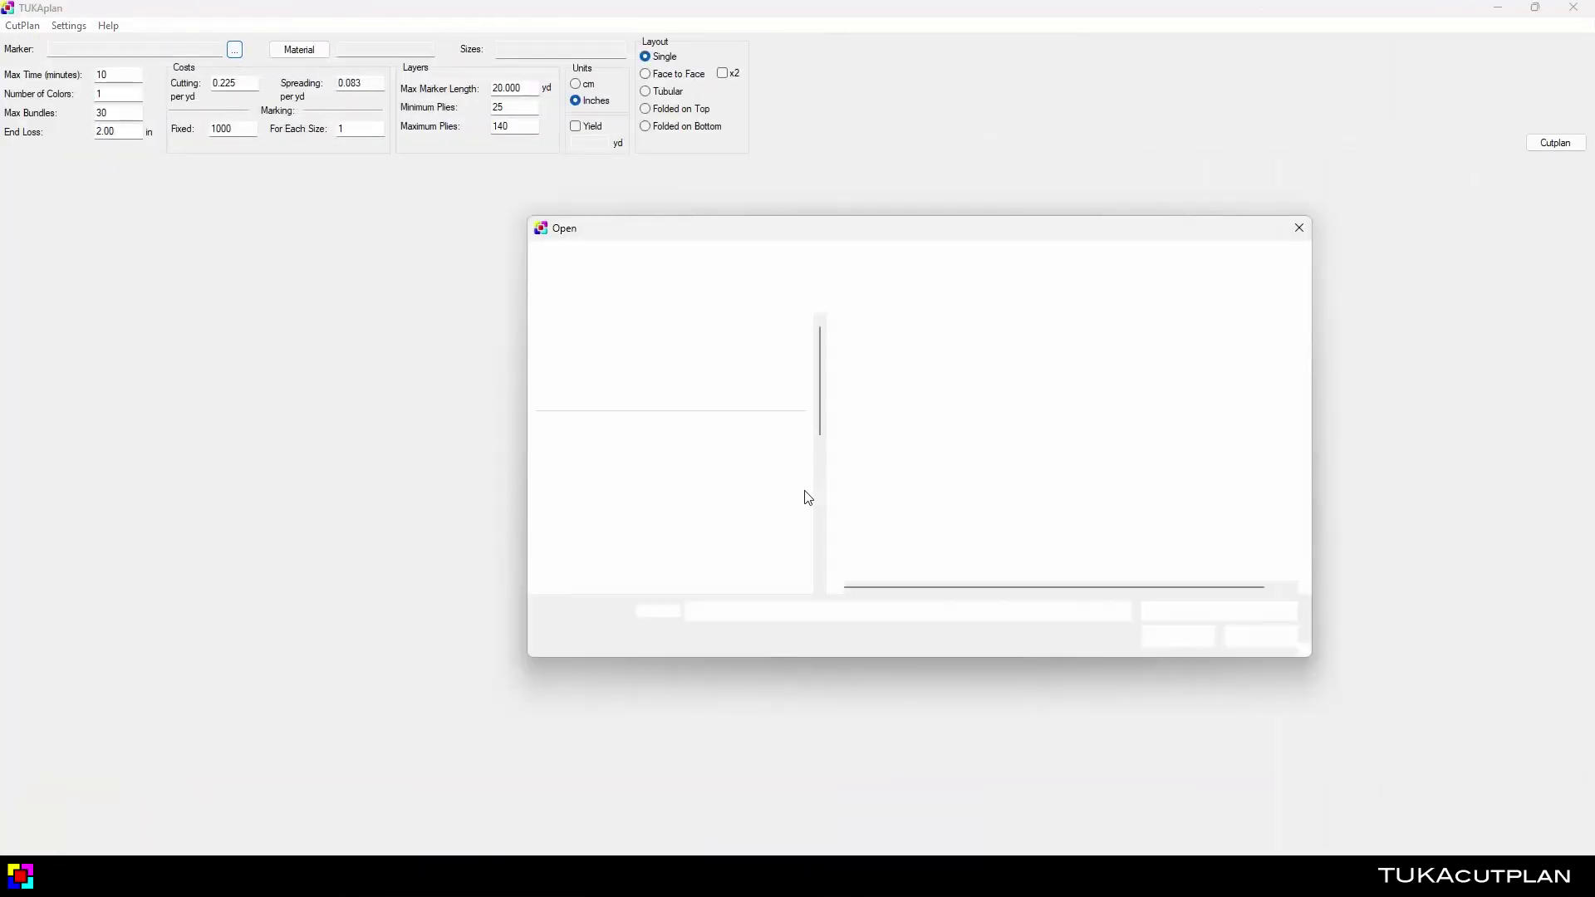
In TUKAplan, load the marker 35412 3X8P.tum with material SH.
click(885, 376)
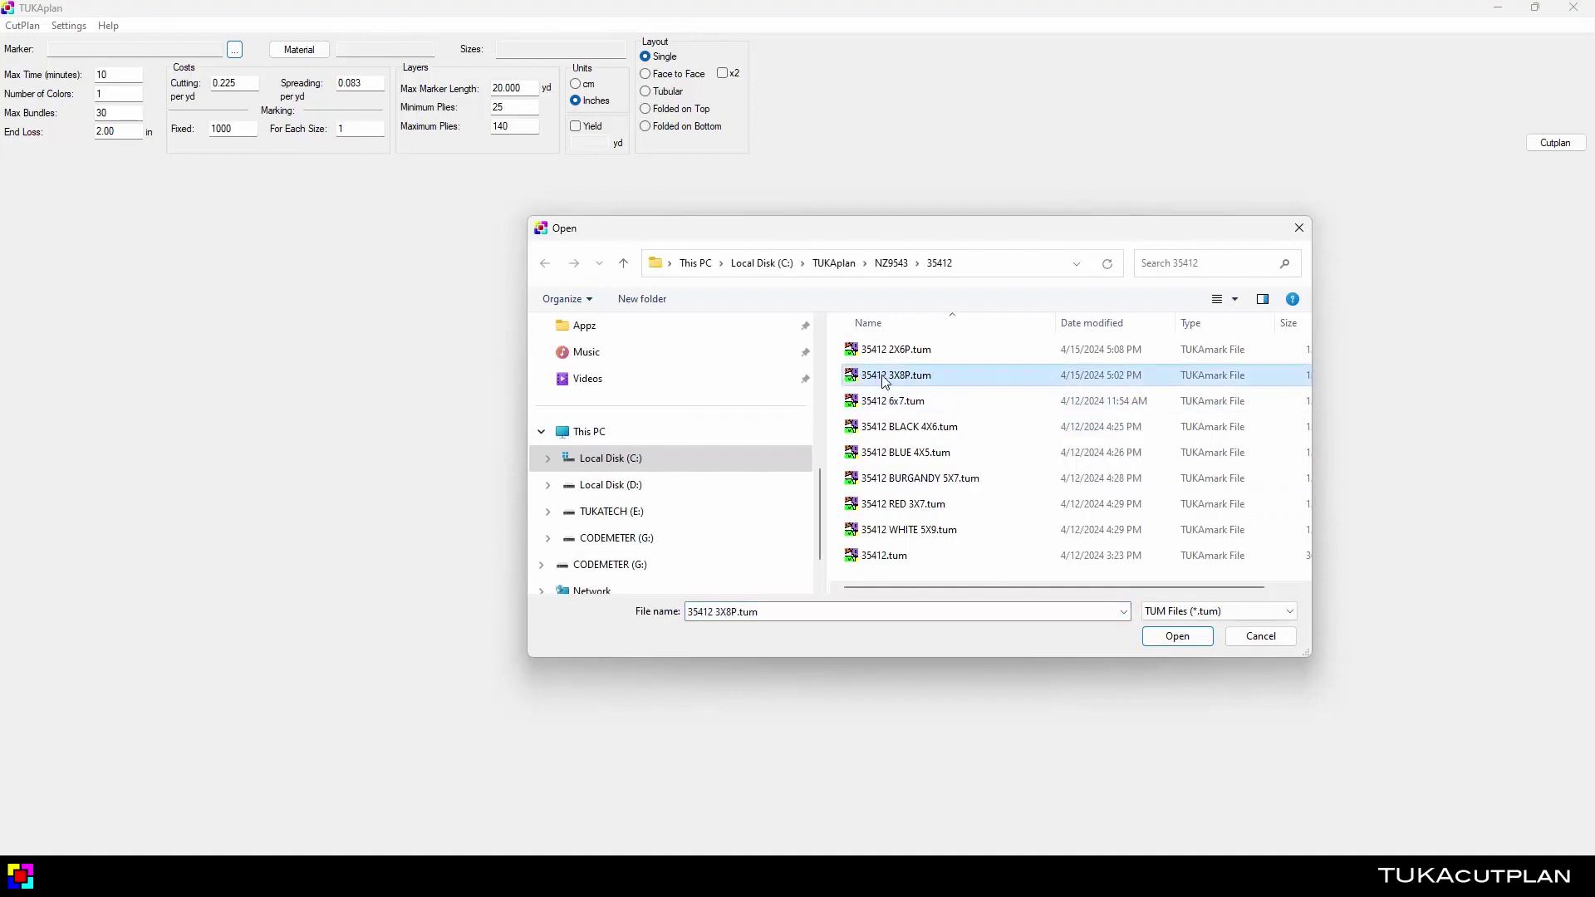
click(1178, 636)
click(702, 380)
click(845, 513)
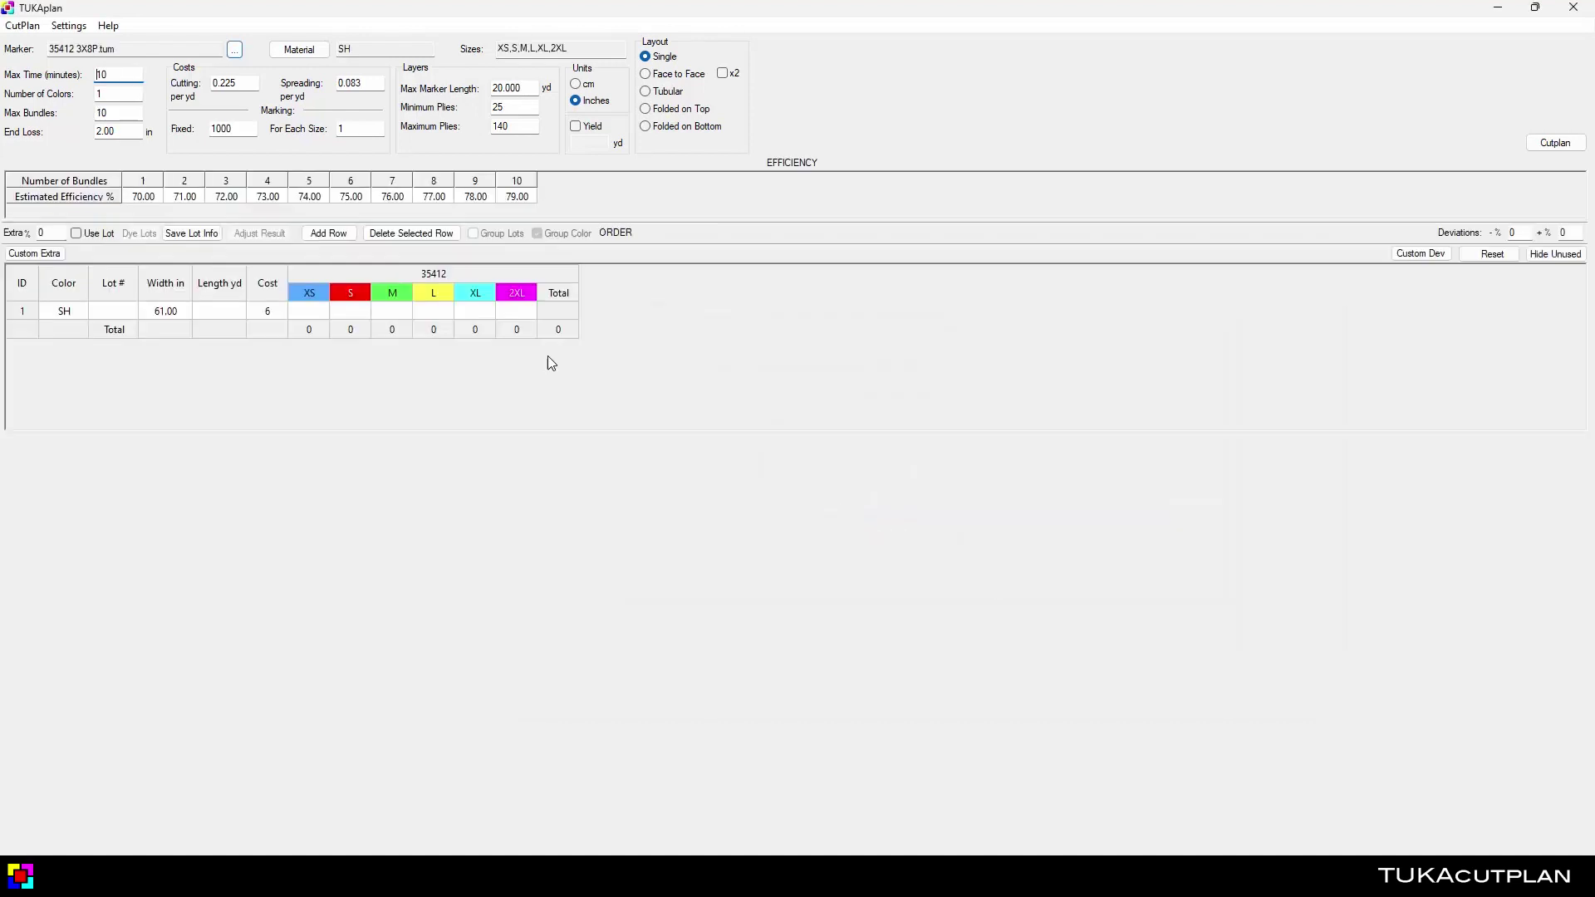
Set the maximum bundles to 30, enter 85% estimated efficiency for 18 bundles and fill the other bundle counts from it.
double_click(104, 113)
text(30)
click(535, 127)
click(862, 198)
text(85)
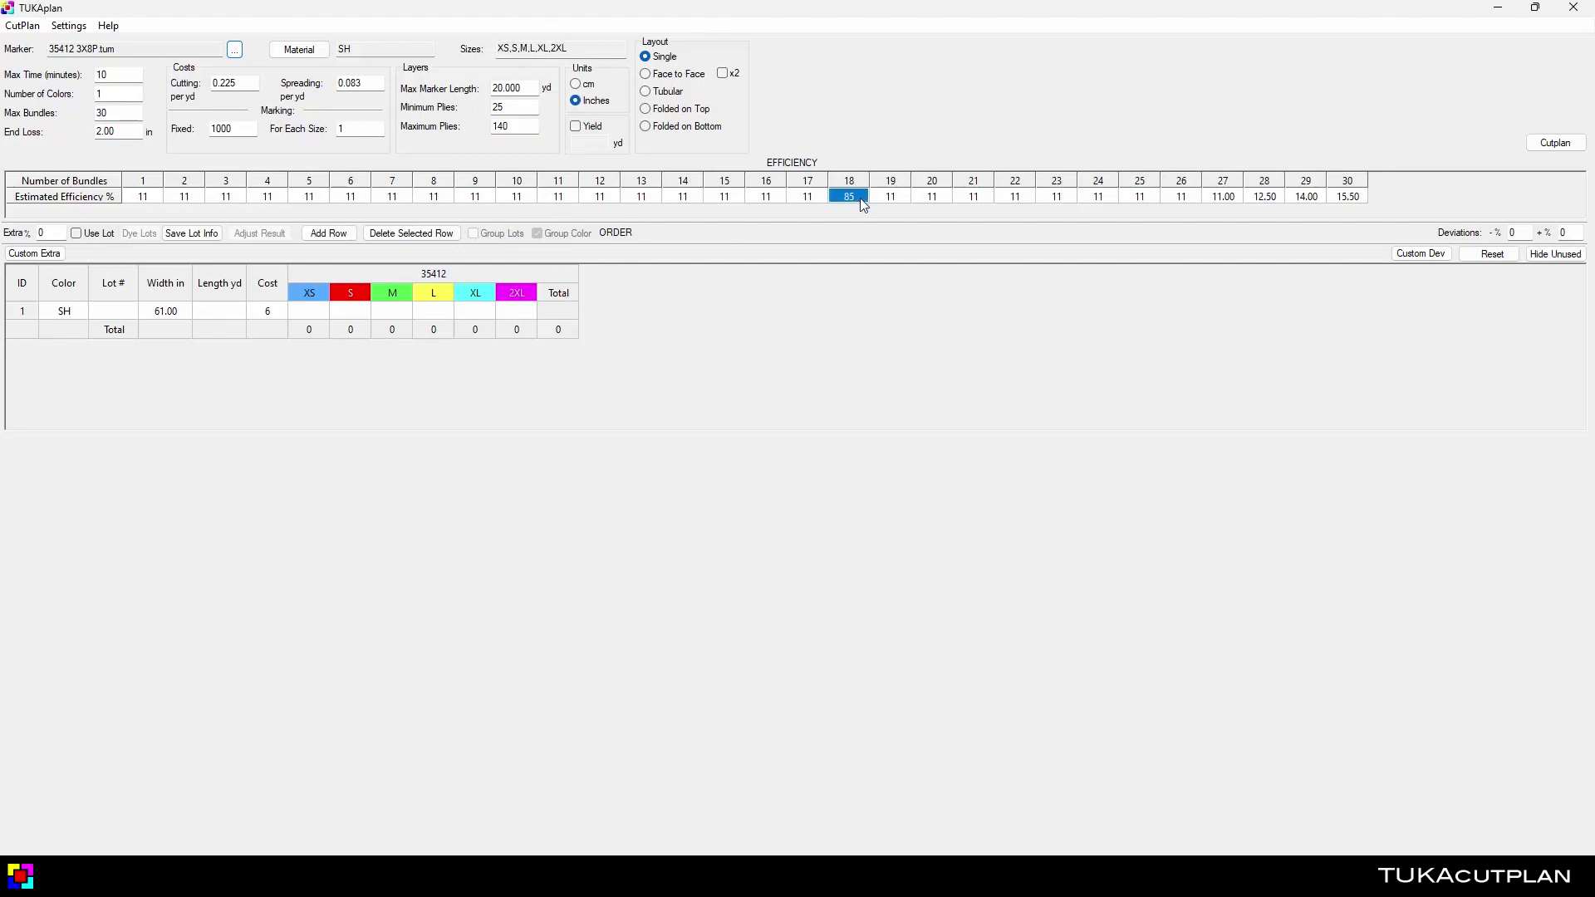
right_click(861, 204)
click(897, 265)
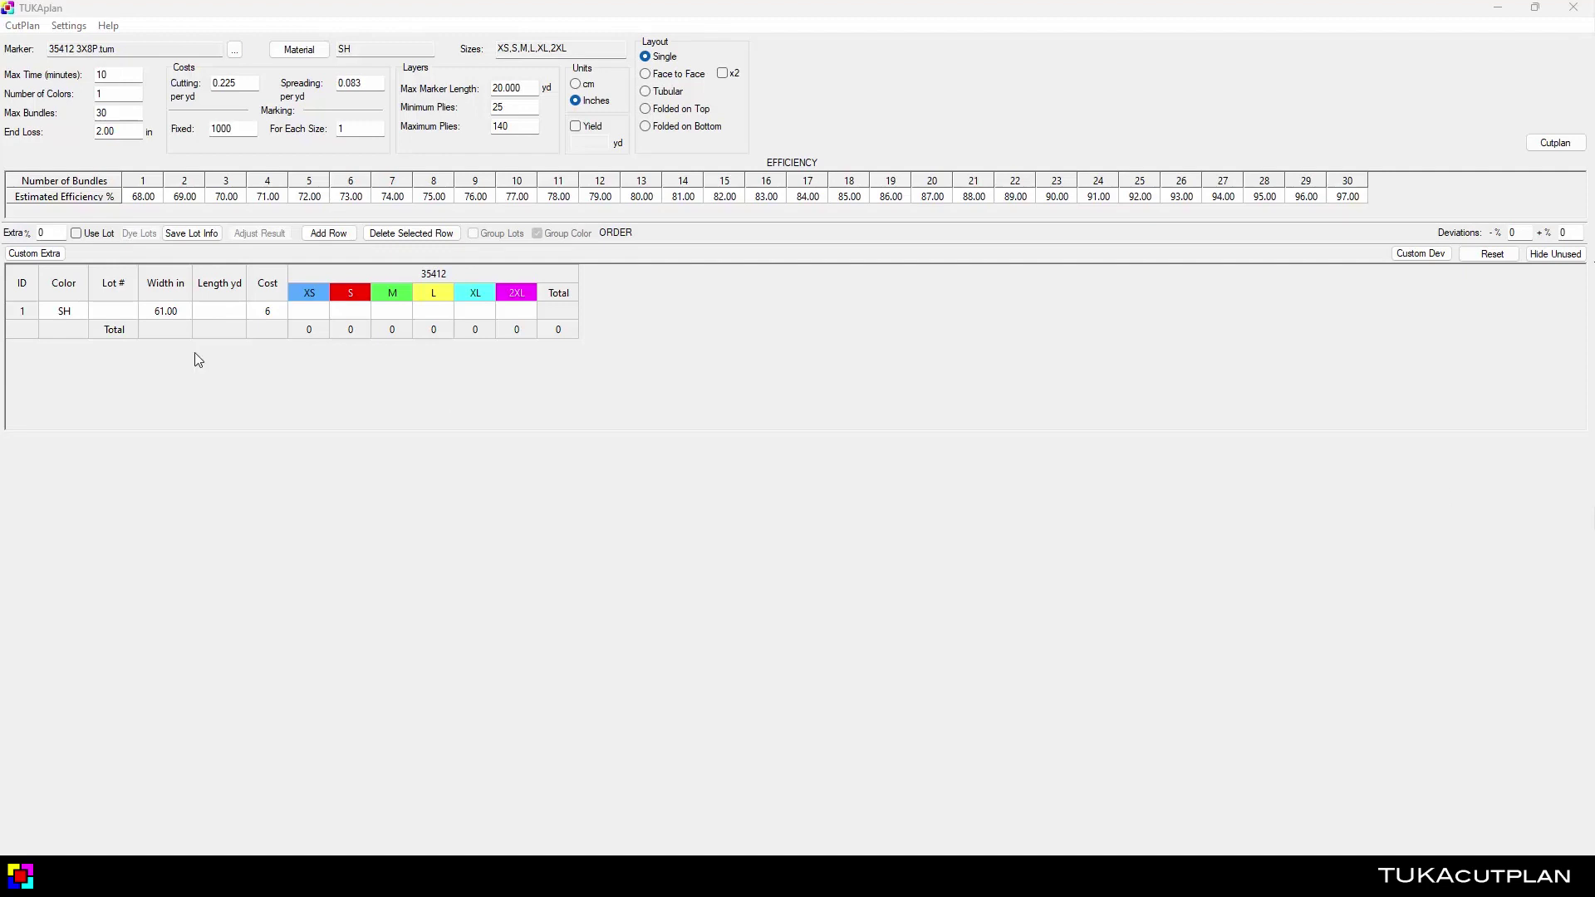
Paste the order quantities 225, 460, 630, 875, 775 and 115 for XS to 2XL and set the available fabric length to 2000 yd.
click(314, 313)
key(ctrl+v)
click(191, 312)
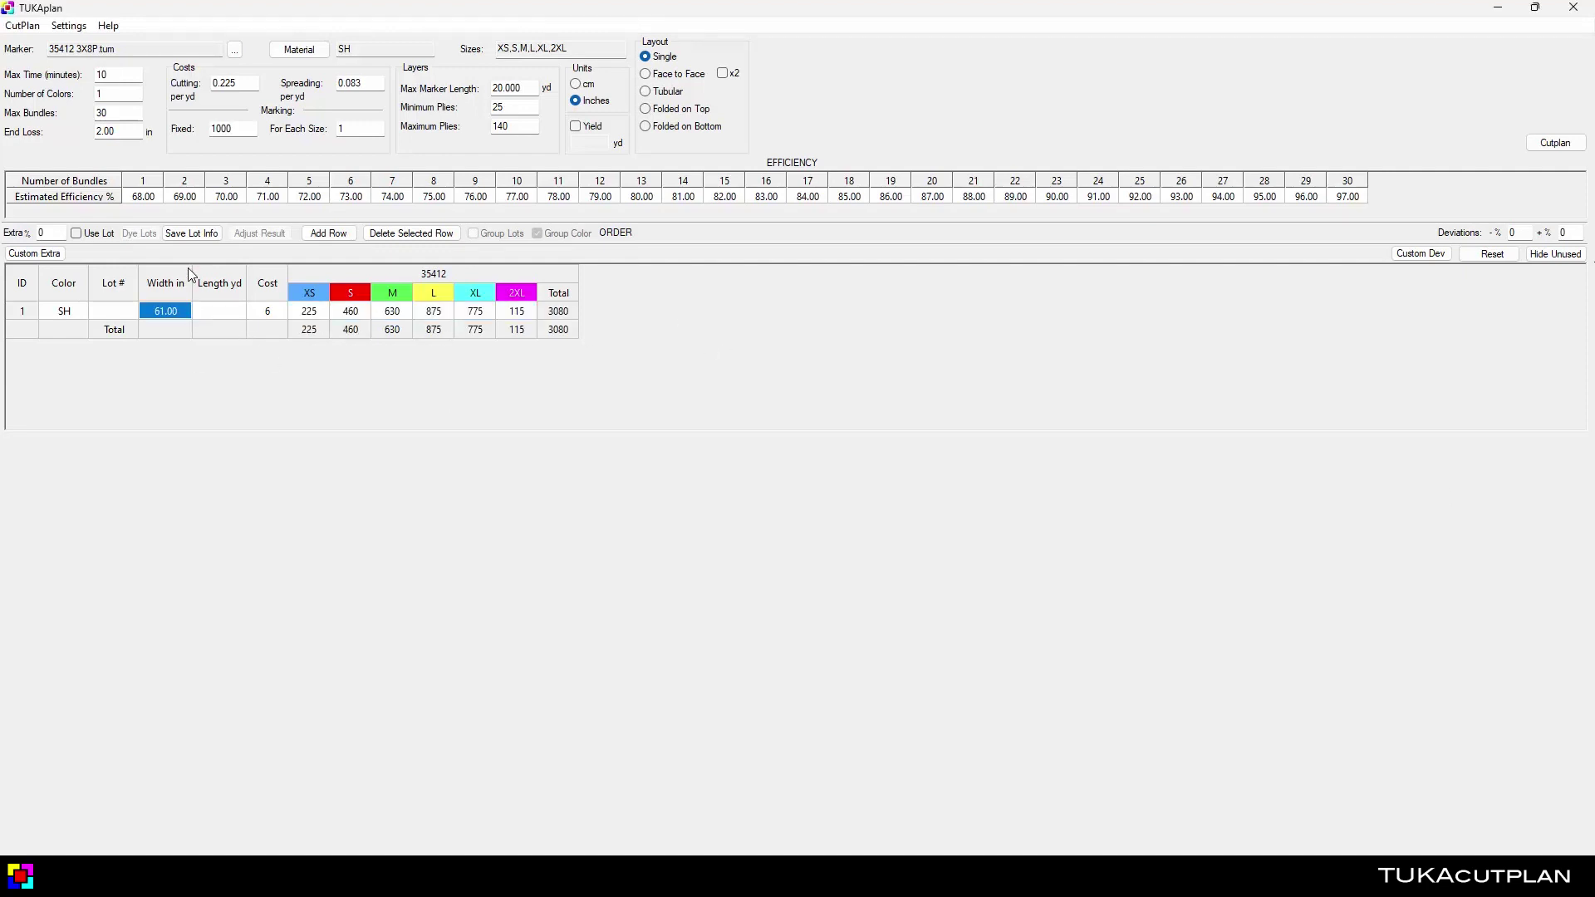
click(237, 314)
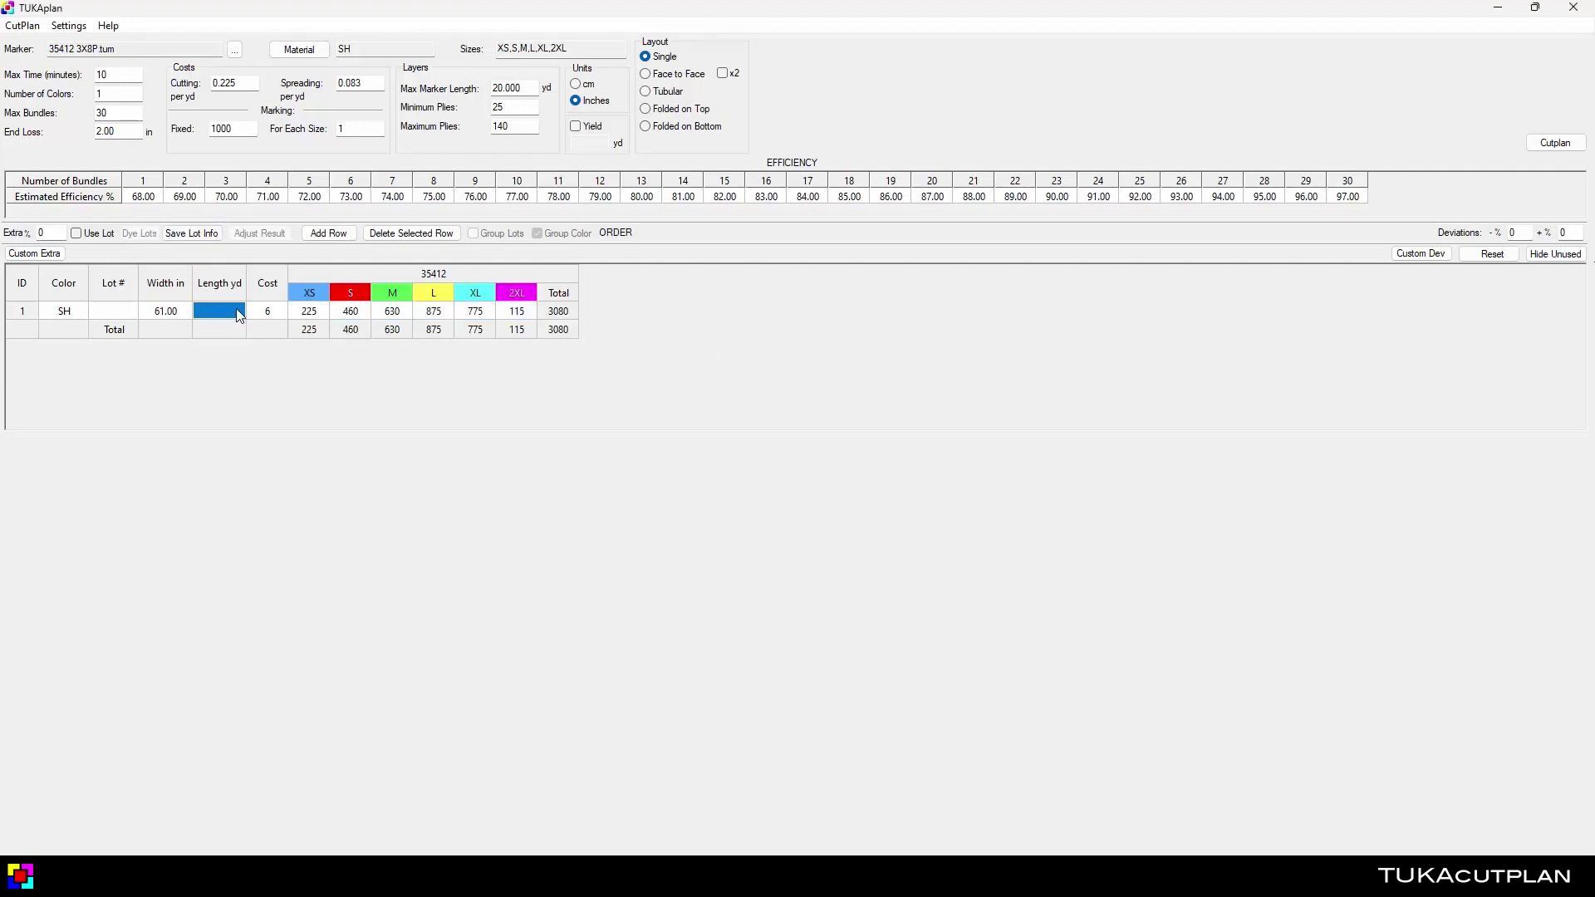
text(2000)
key(Return)
Generate the 35412 3X8P cut plan and select the cutting ticket's balance quantities for the sizes.
click(559, 312)
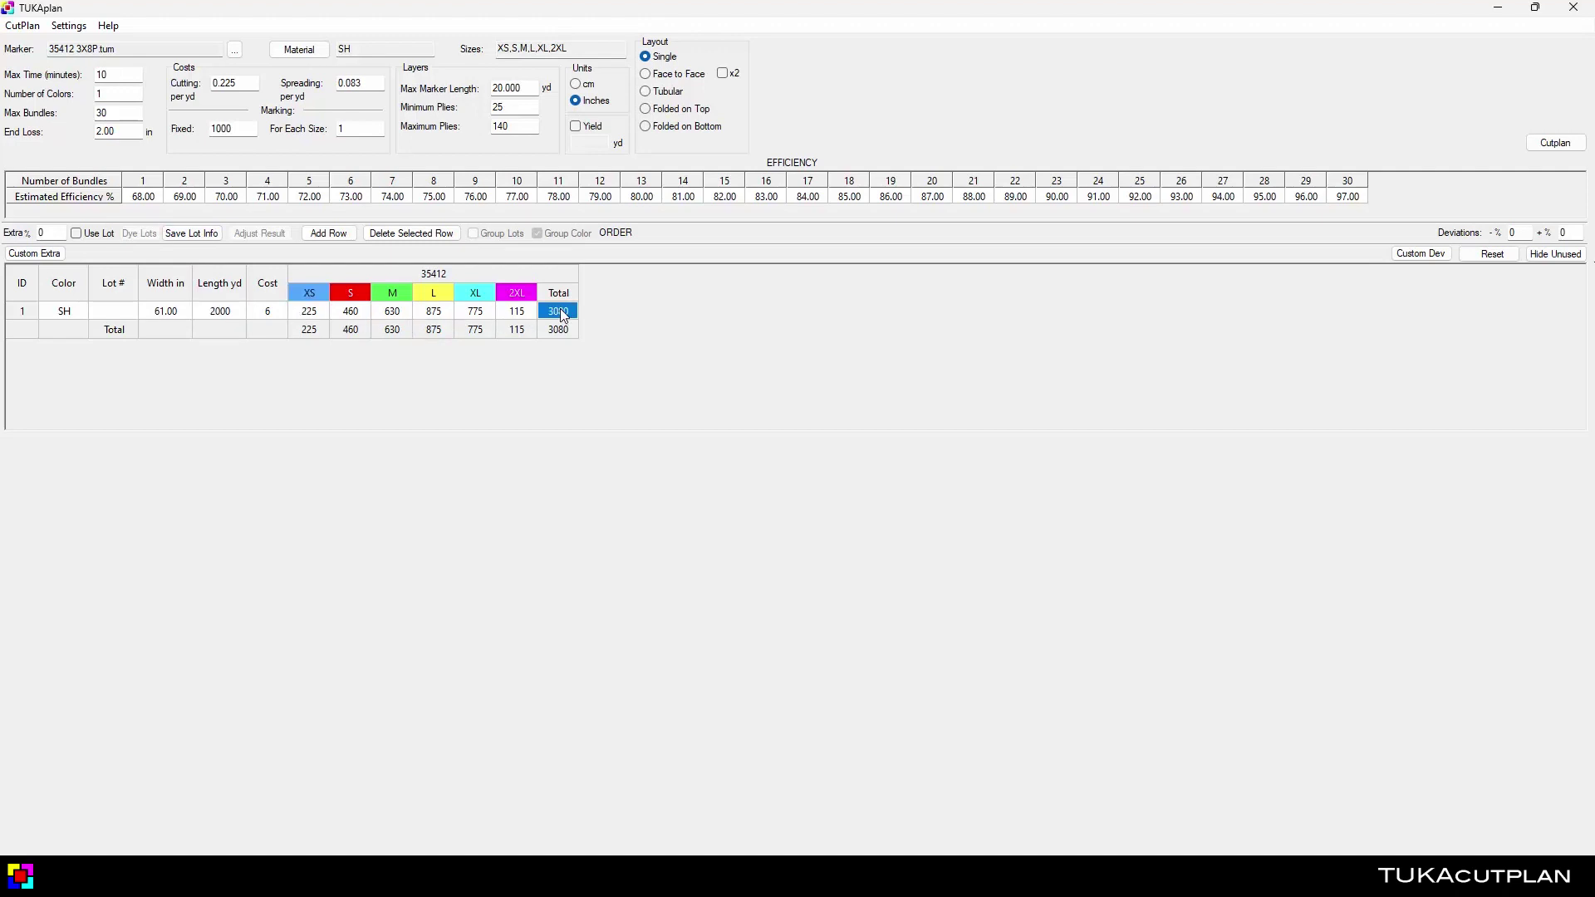
click(1556, 149)
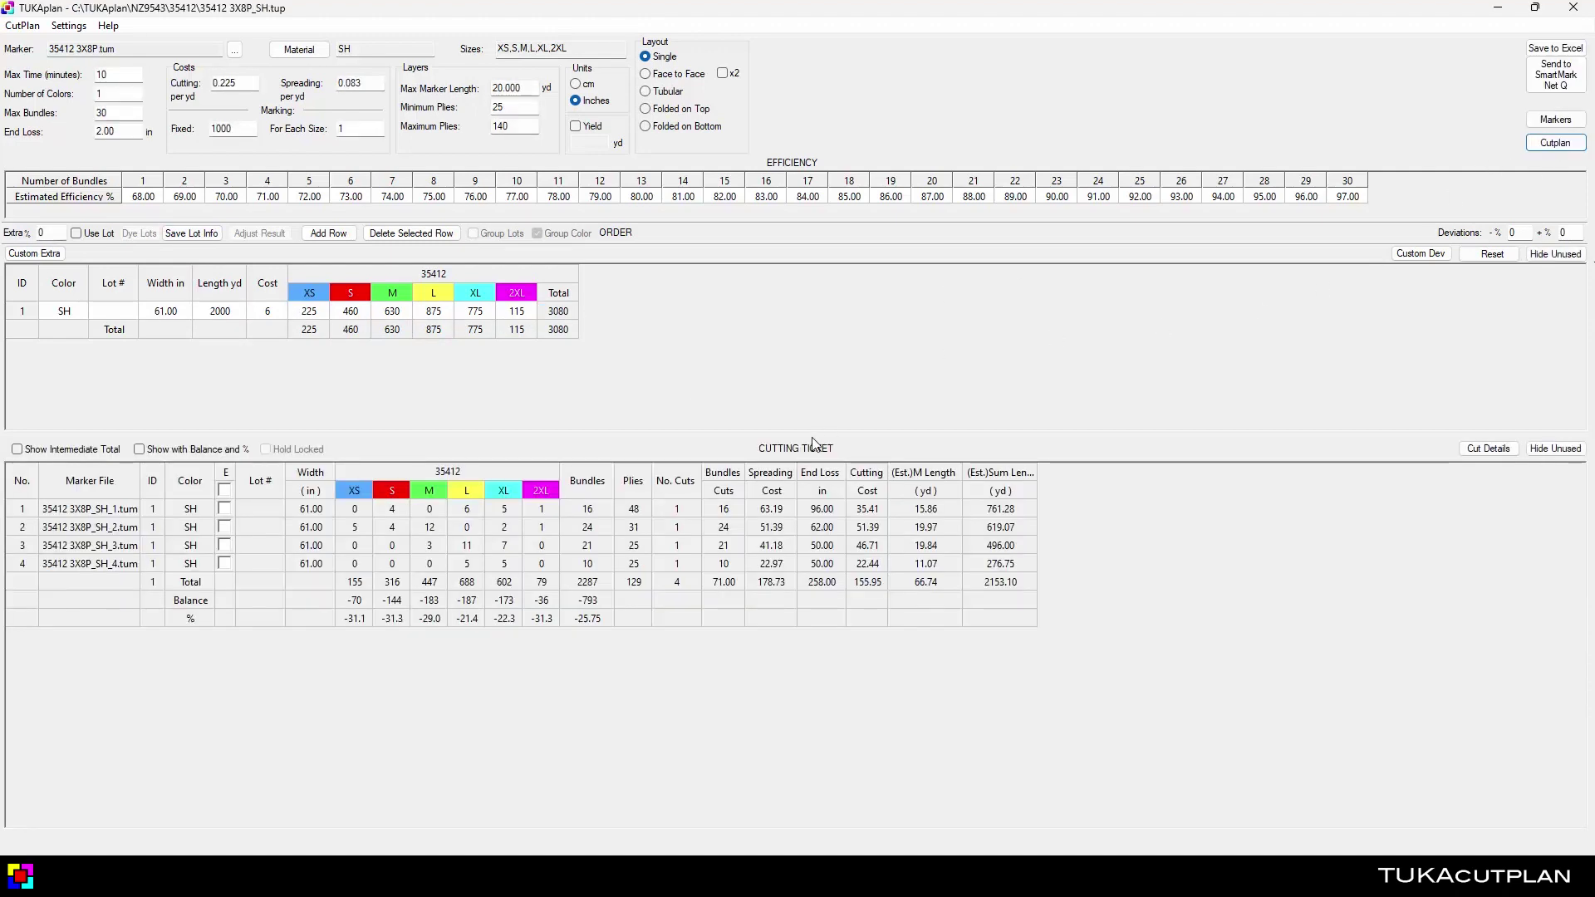
drag(470, 565, 736, 569)
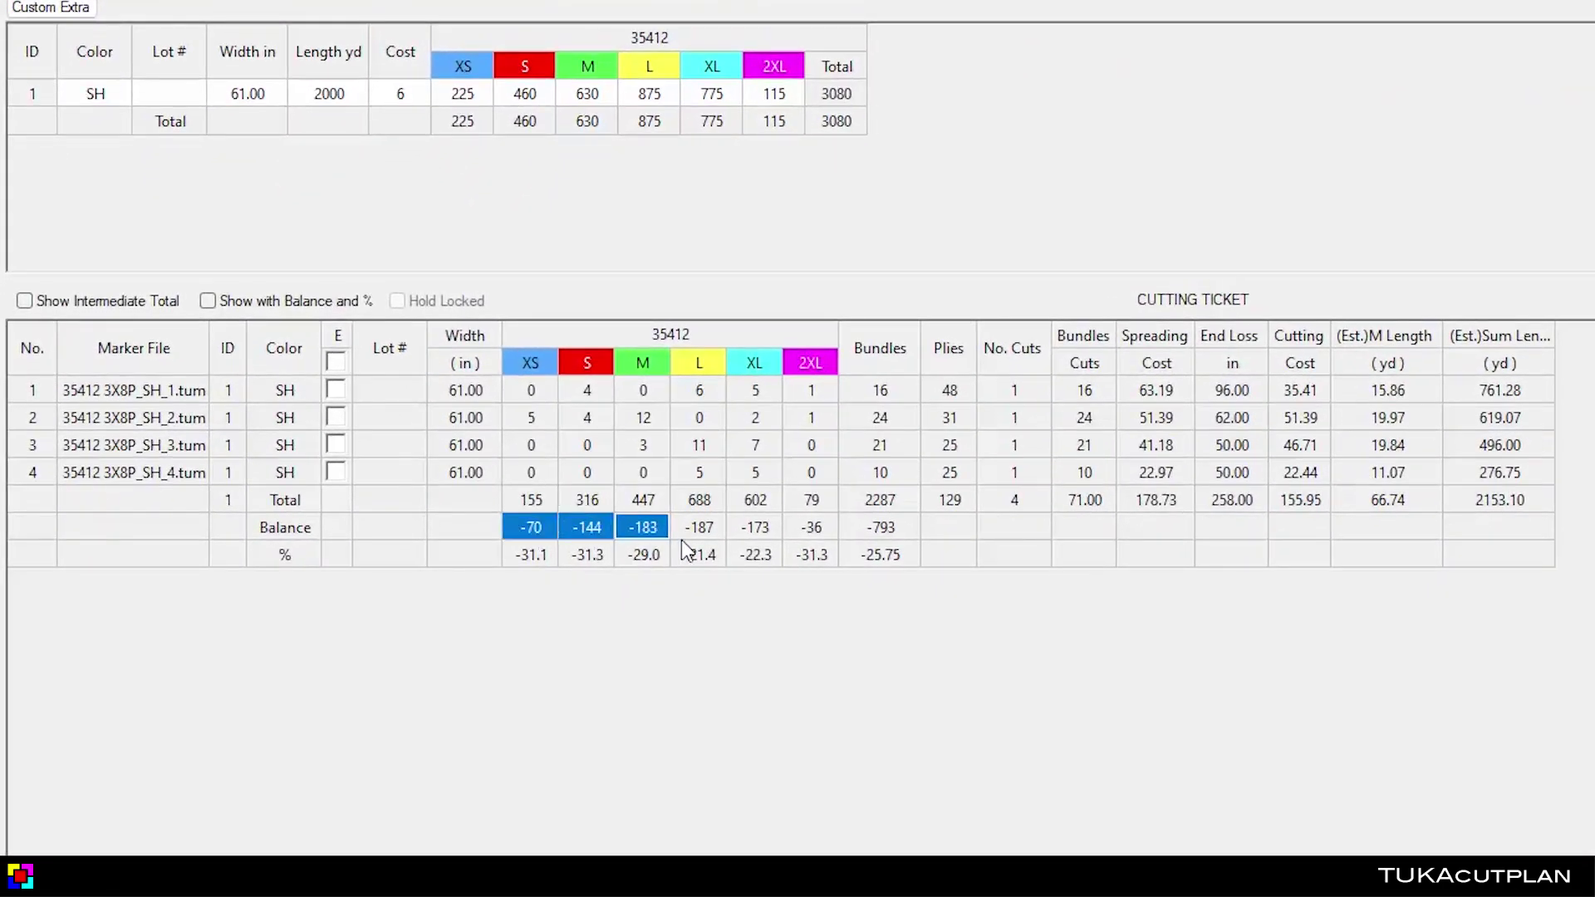
drag(860, 544, 786, 548)
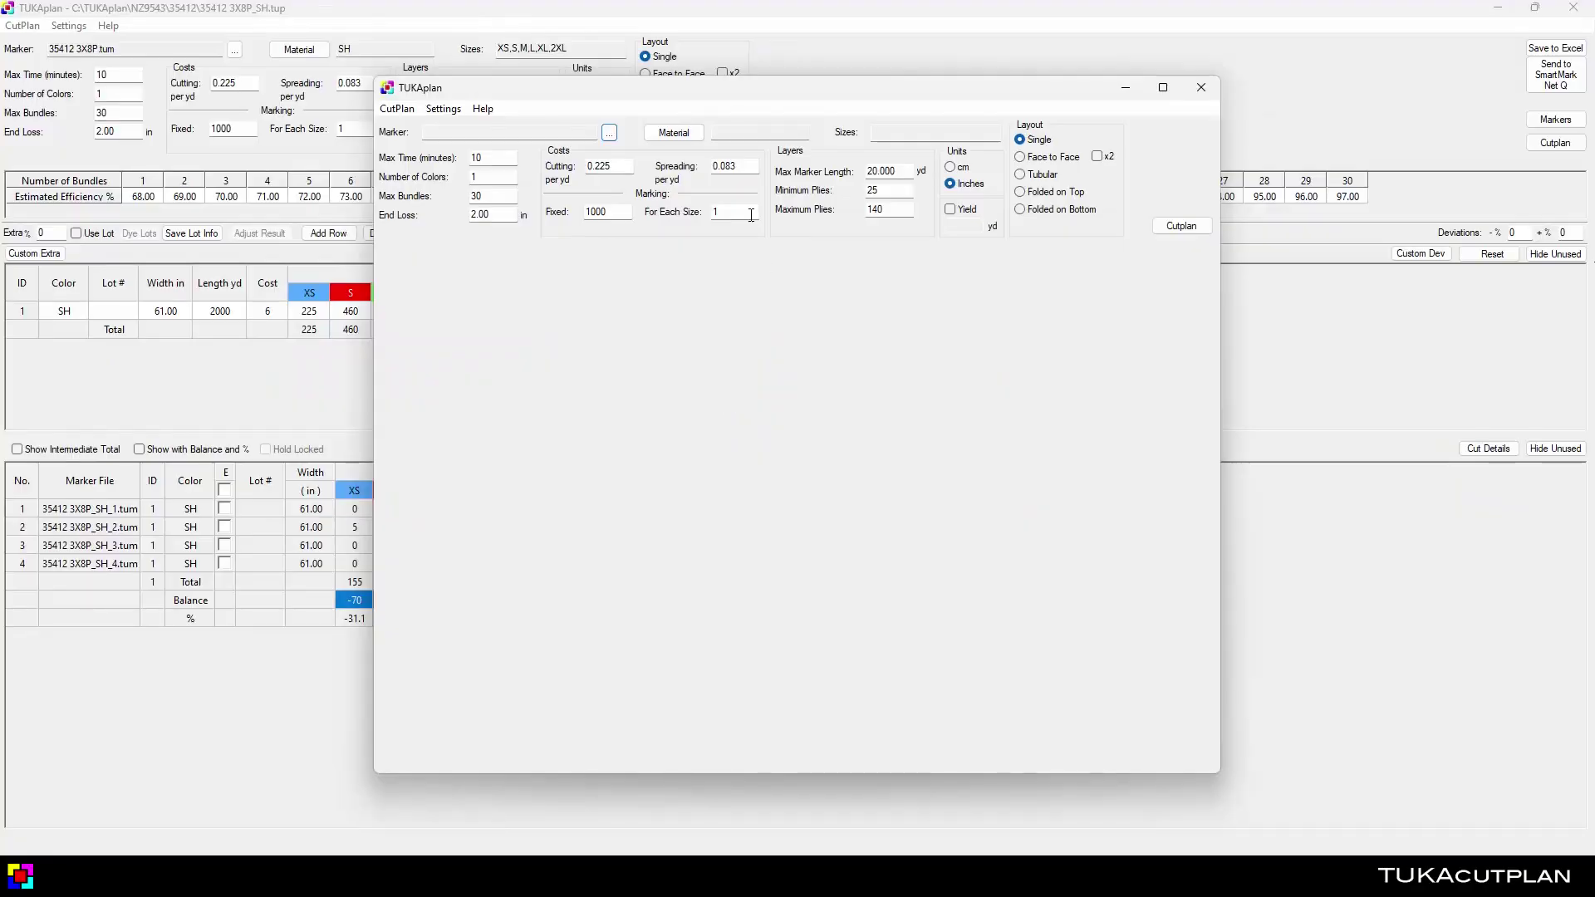
Load the marker 35412 2X6P.tum with material SH in the second TUKAplan window.
click(455, 165)
click(748, 383)
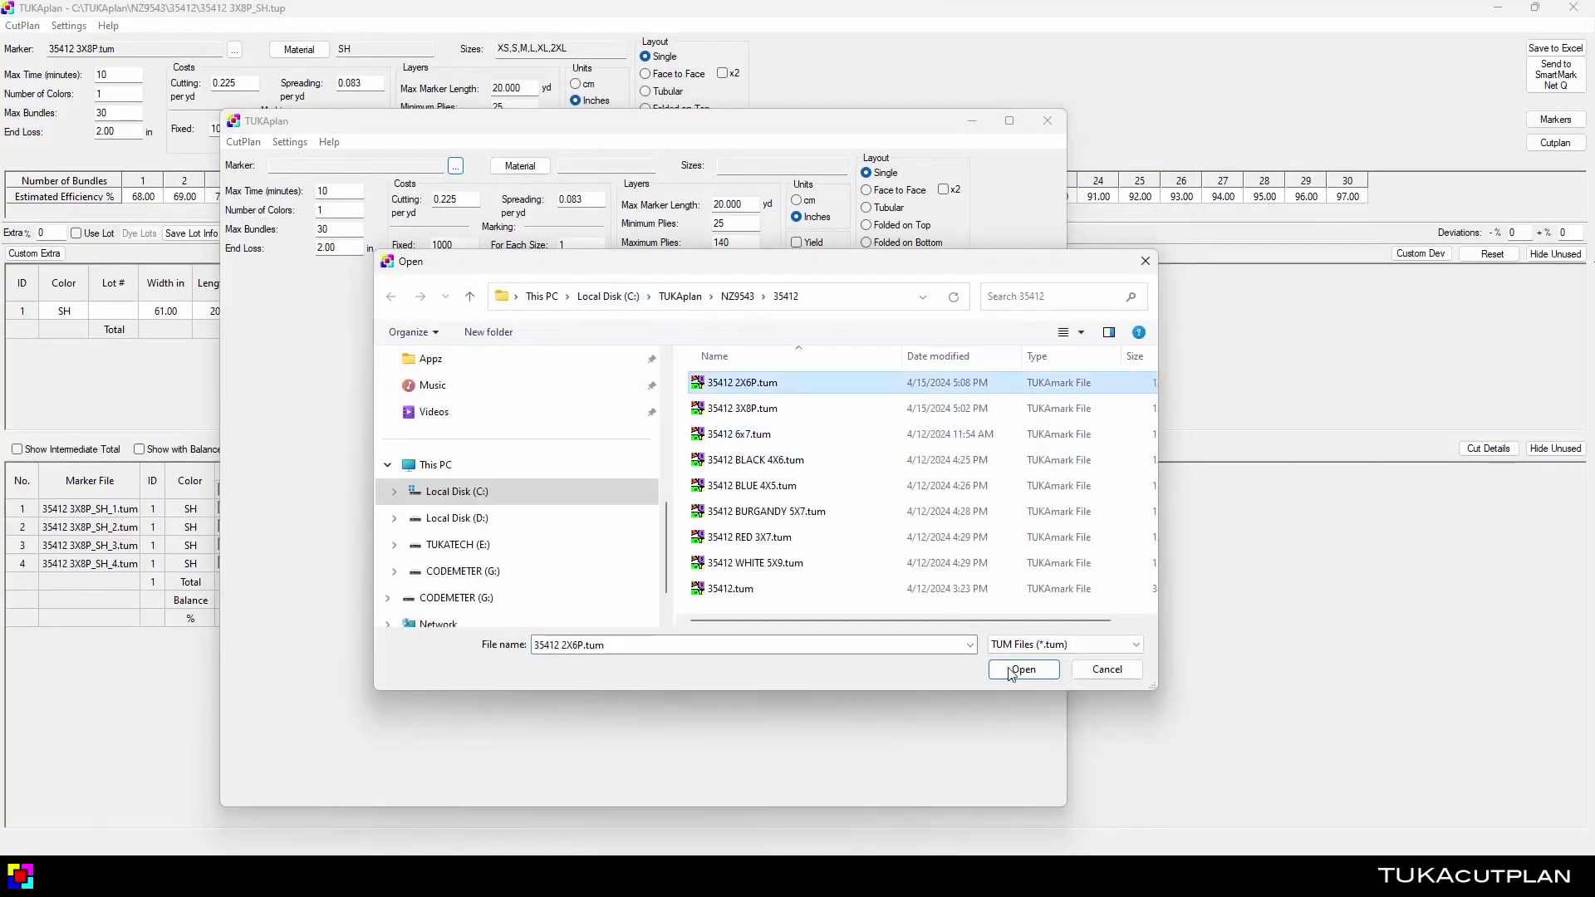
click(1023, 669)
click(688, 543)
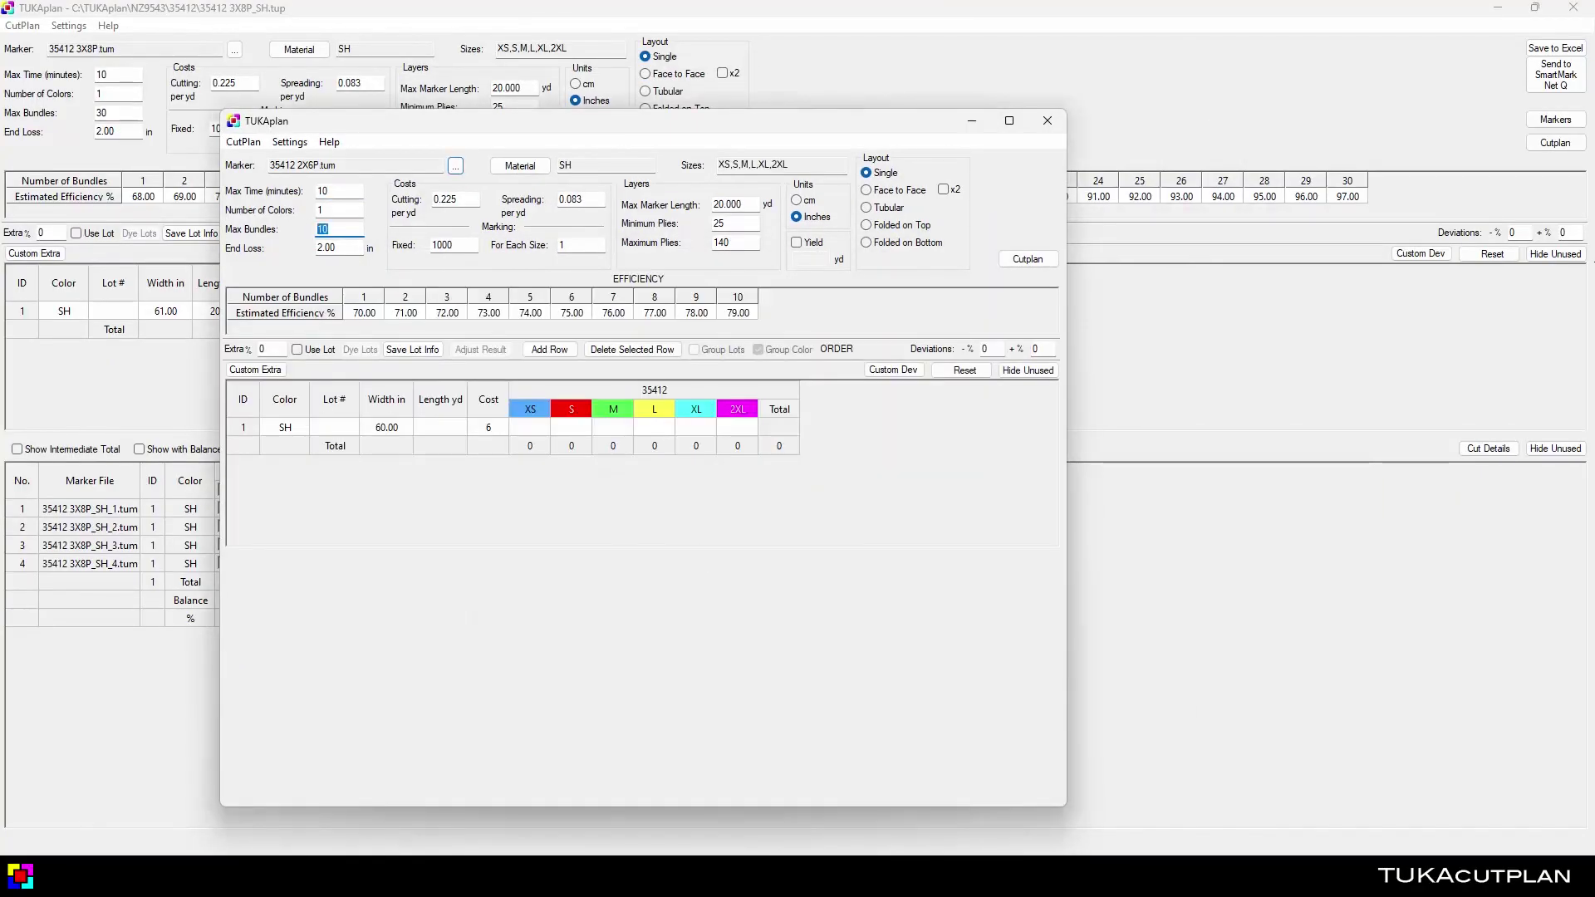
Set the maximum bundles to 30, enter 85% efficiency for 18 bundles in the 35412 2X6P plan and fill the other bundle counts from it.
click(734, 315)
drag(694, 328, 790, 327)
click(919, 316)
right_click(922, 321)
click(956, 370)
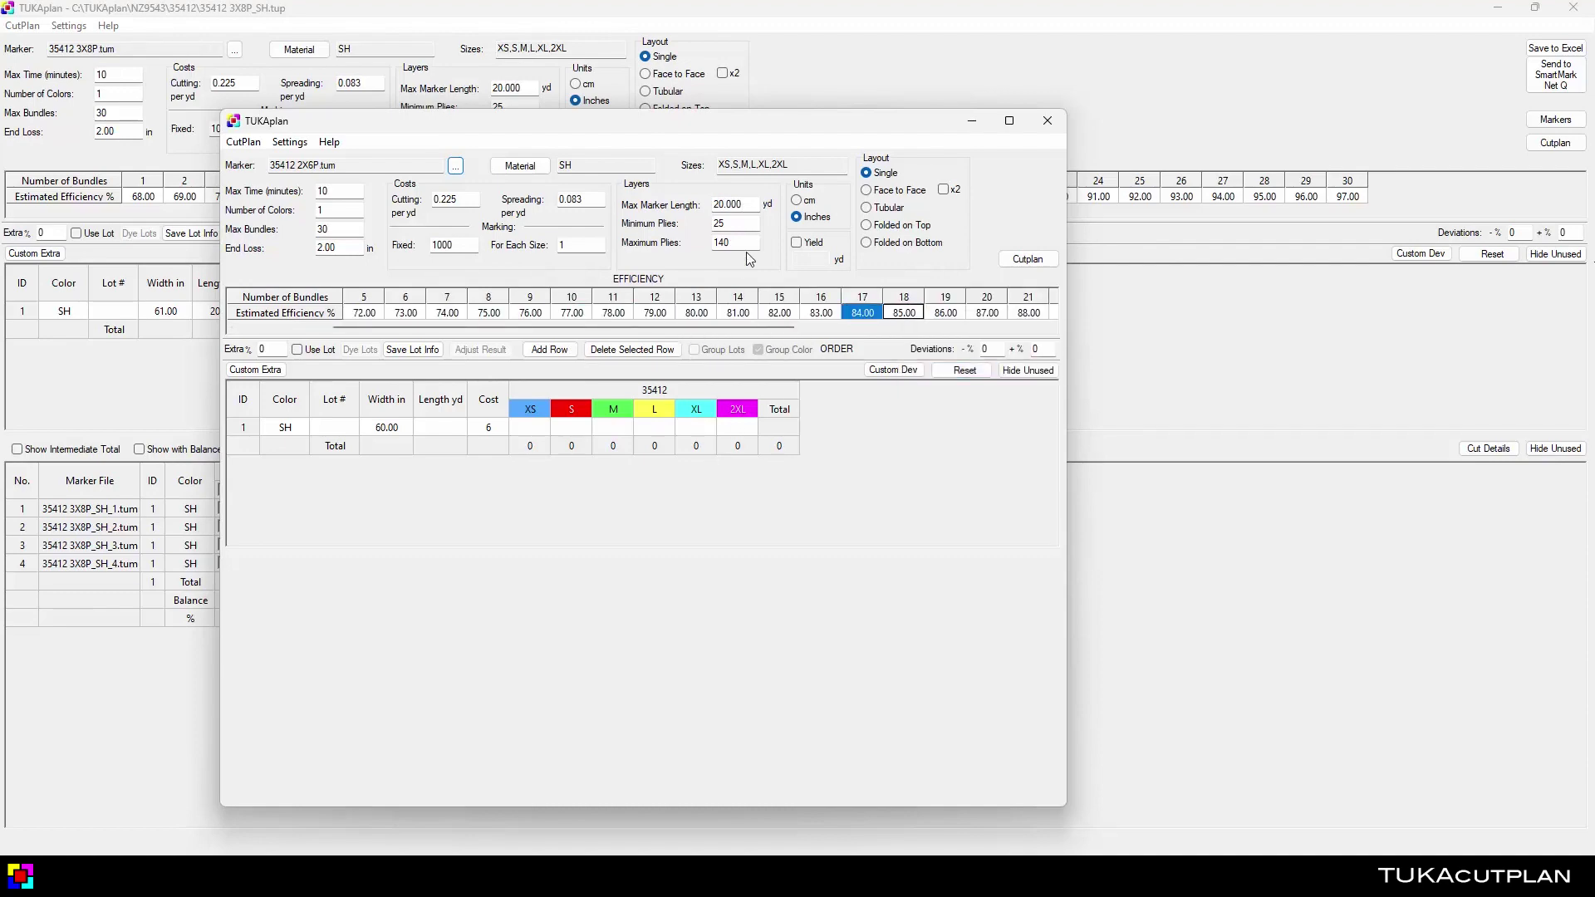
Compare the fabric width and length fields of the 3X8P and 2X6P plans, and check the 3X8P cutting ticket's balance quantities.
drag(773, 128, 1110, 115)
click(166, 311)
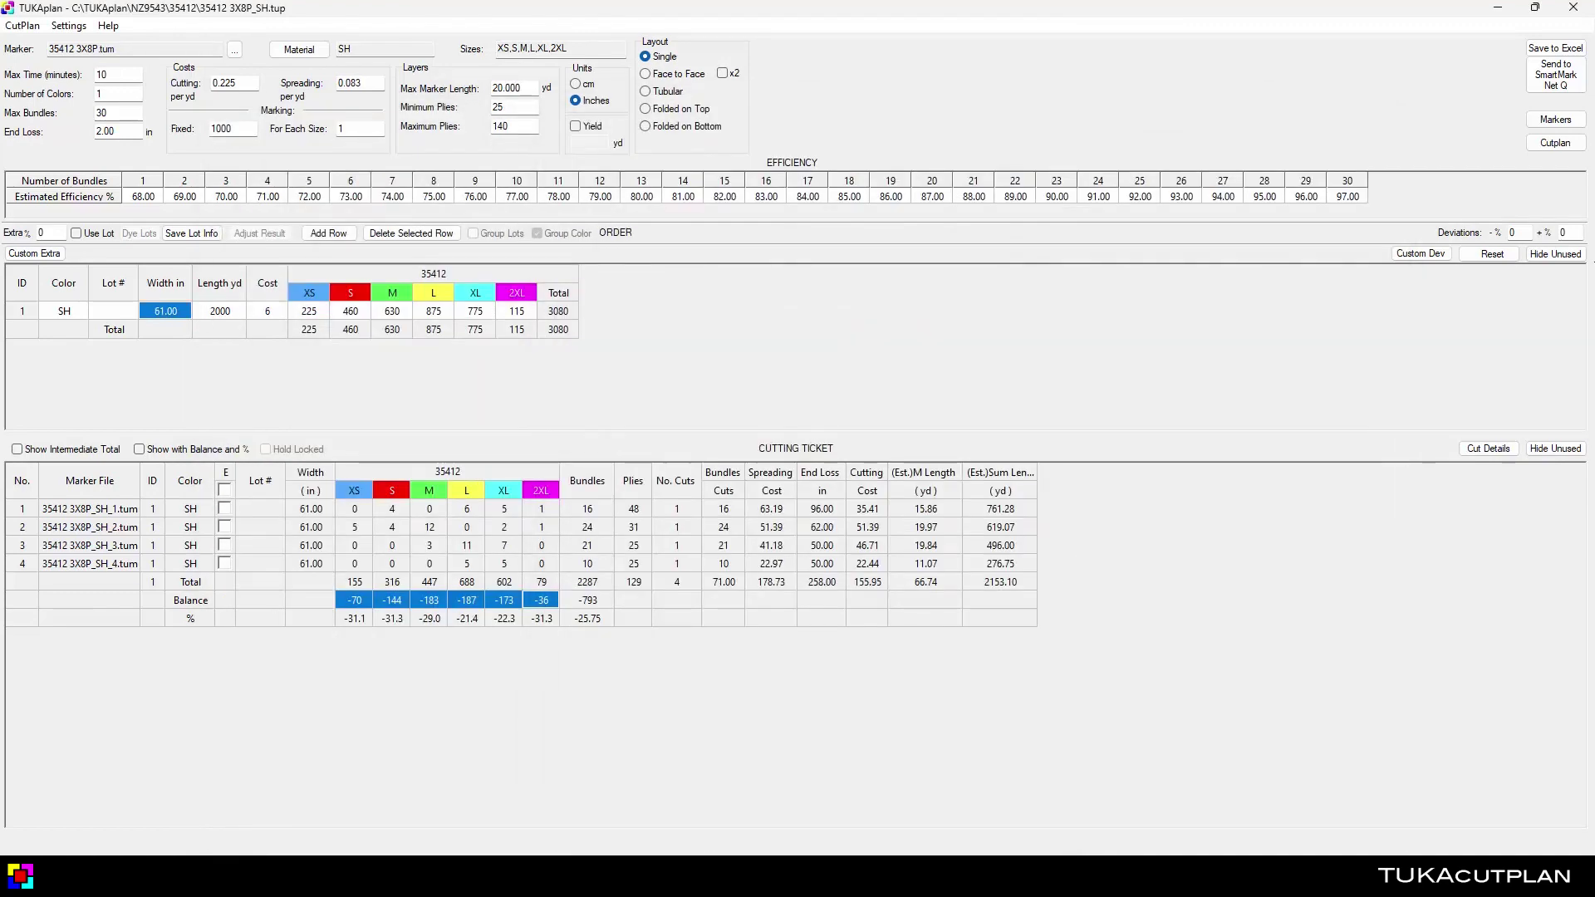
key(alt+Tab)
click(742, 418)
click(800, 415)
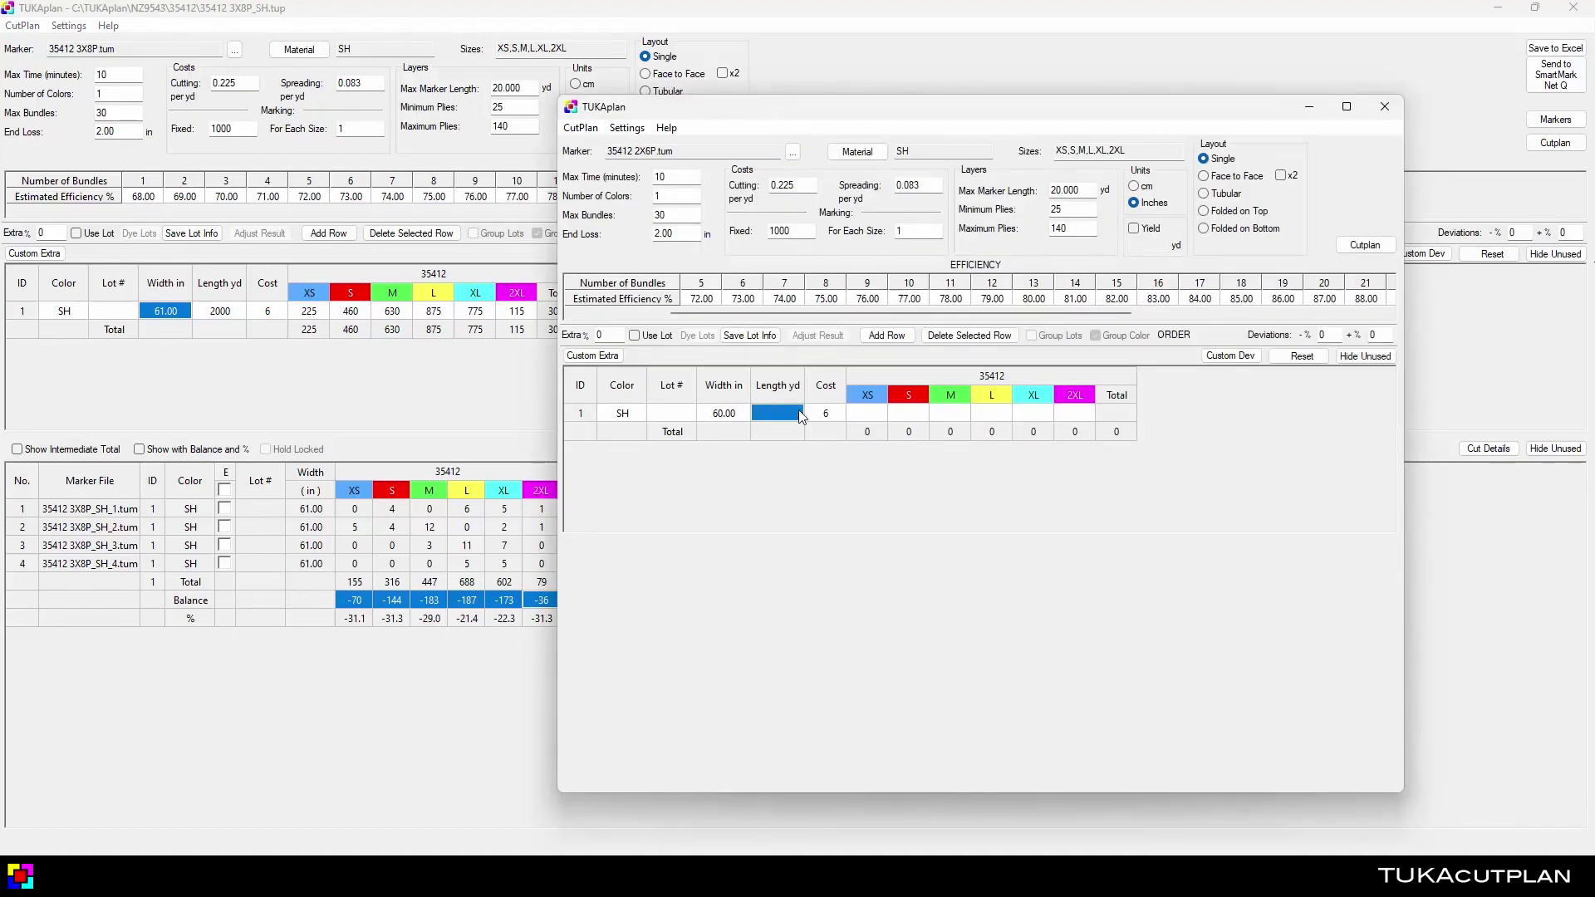
click(372, 597)
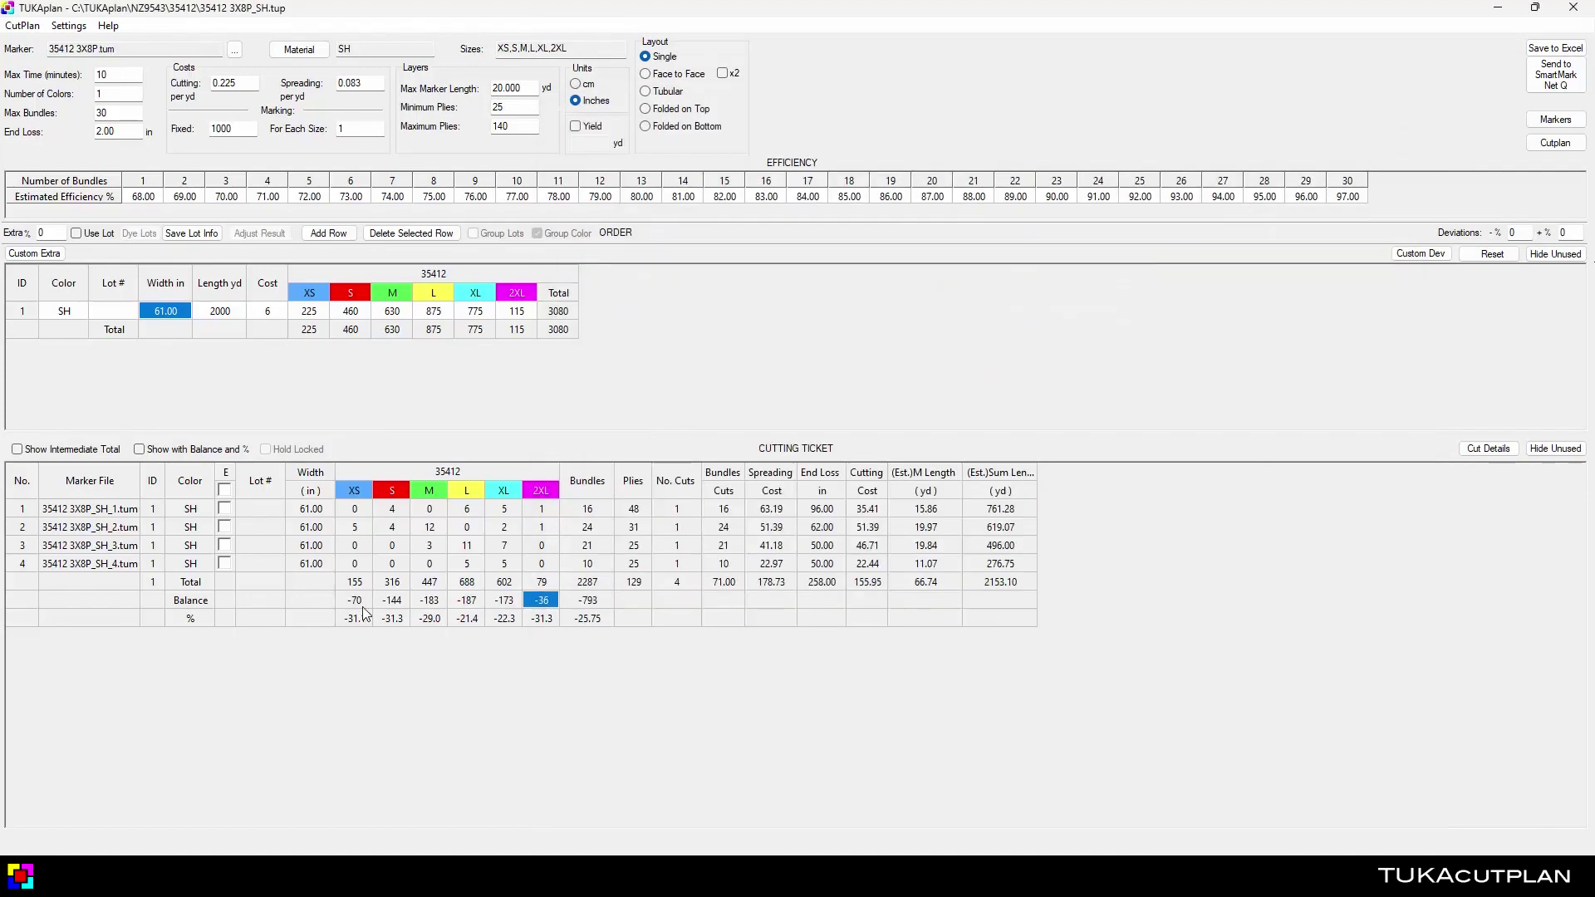
key(alt+Tab)
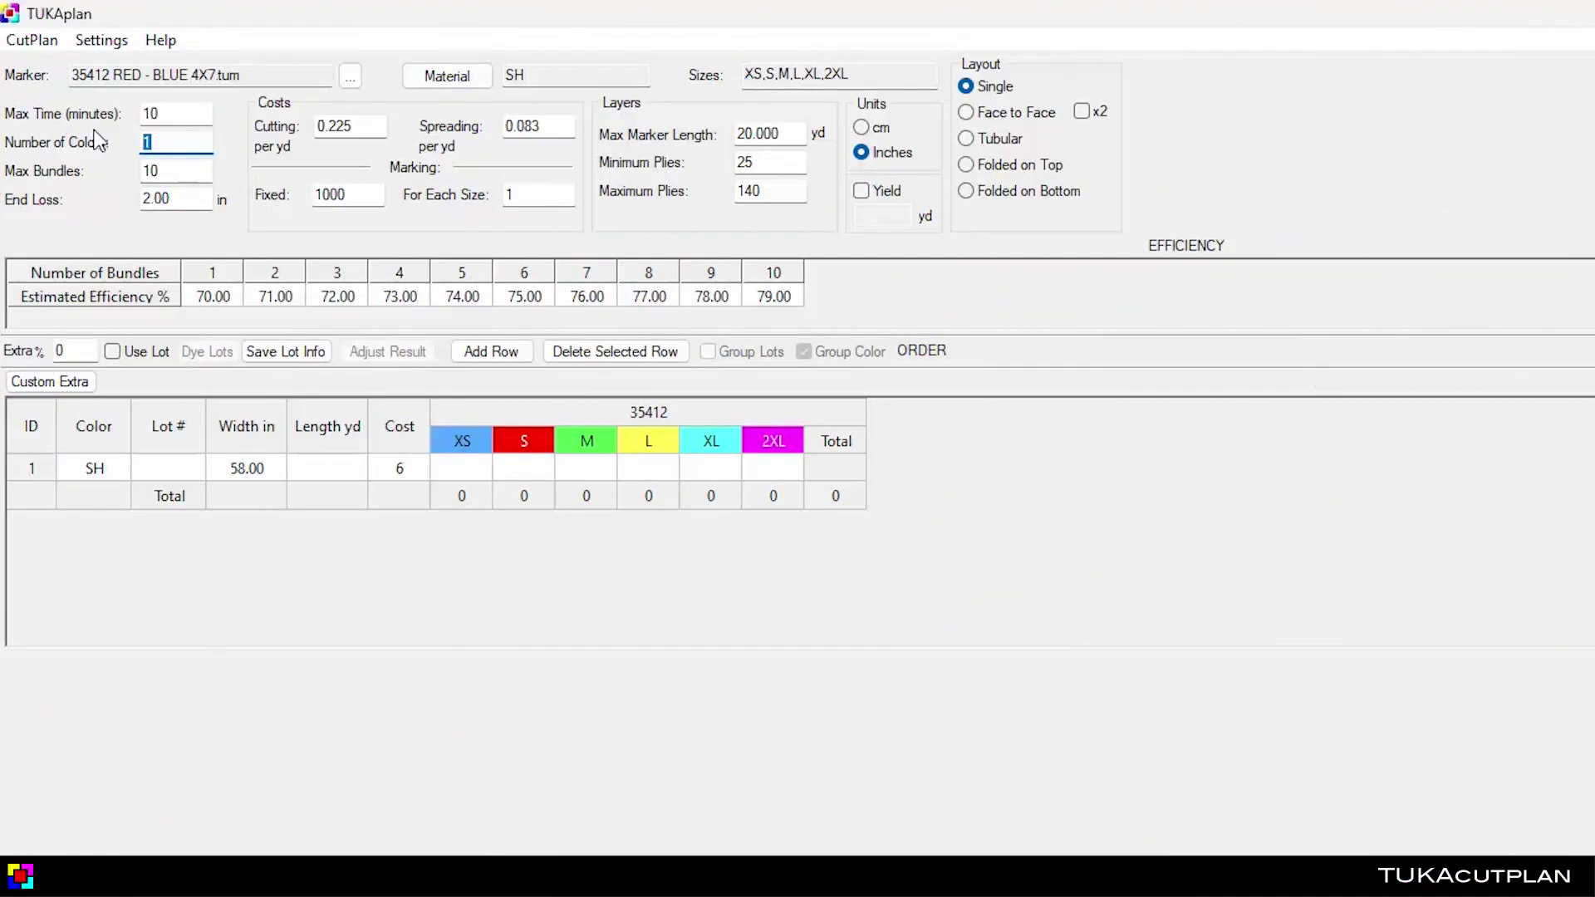
Set the number of colors to 5 for the 35412 RED - BLUE 4X7 cut plan.
text(2)
double_click(145, 141)
text(3)
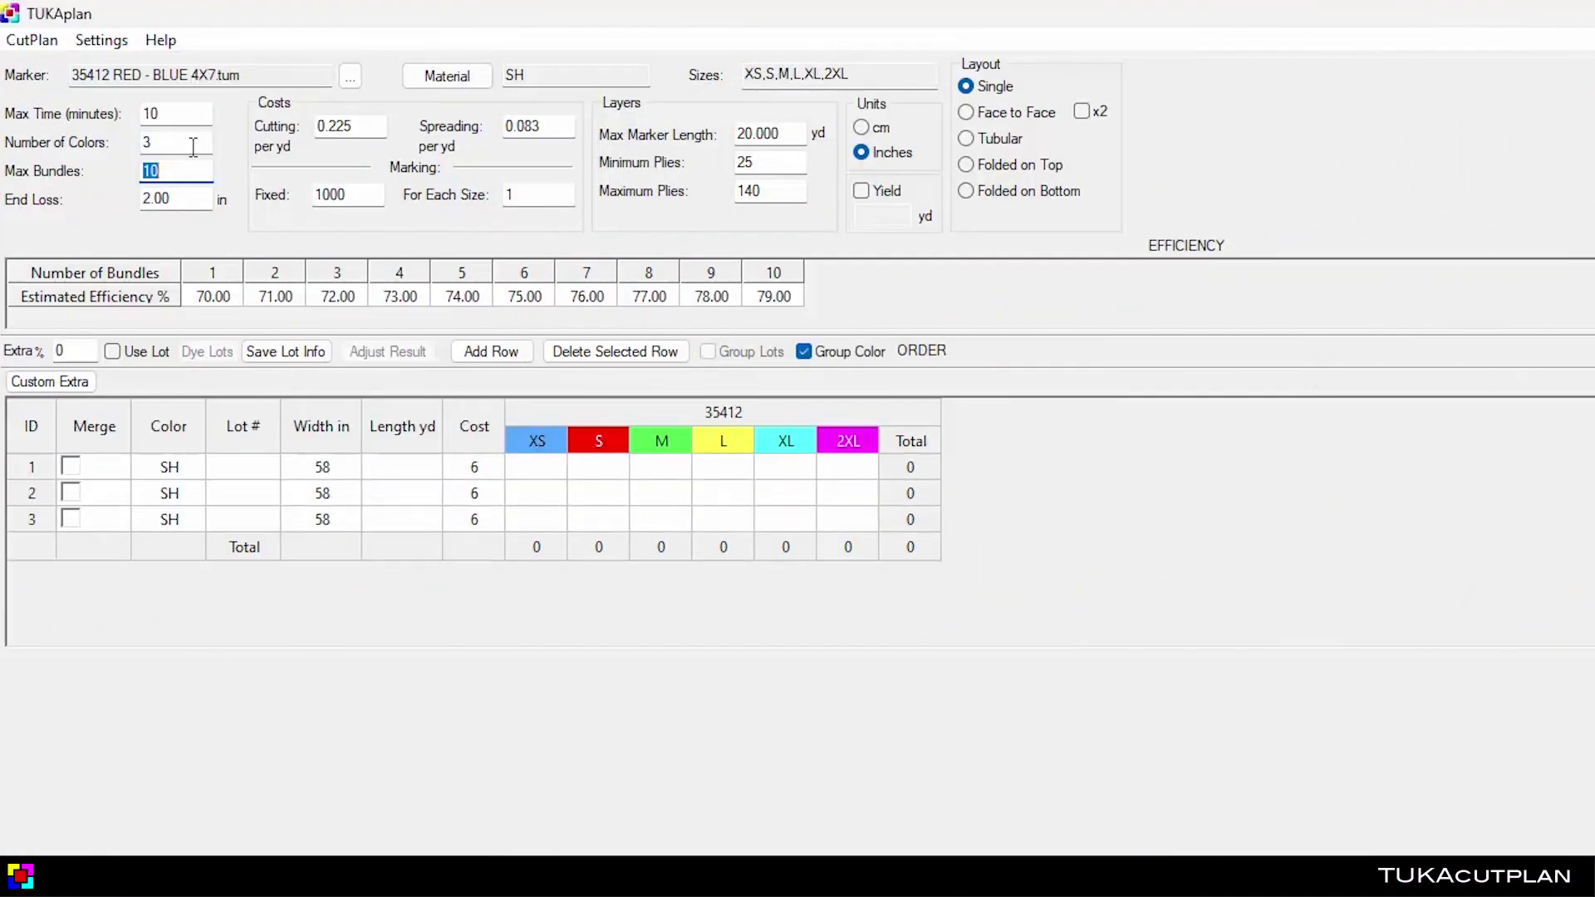
double_click(146, 142)
text(5)
Name the five order rows' colors BLACK, WHITE, RED, BLUE and BUGGU.
click(179, 465)
text(BLACK)
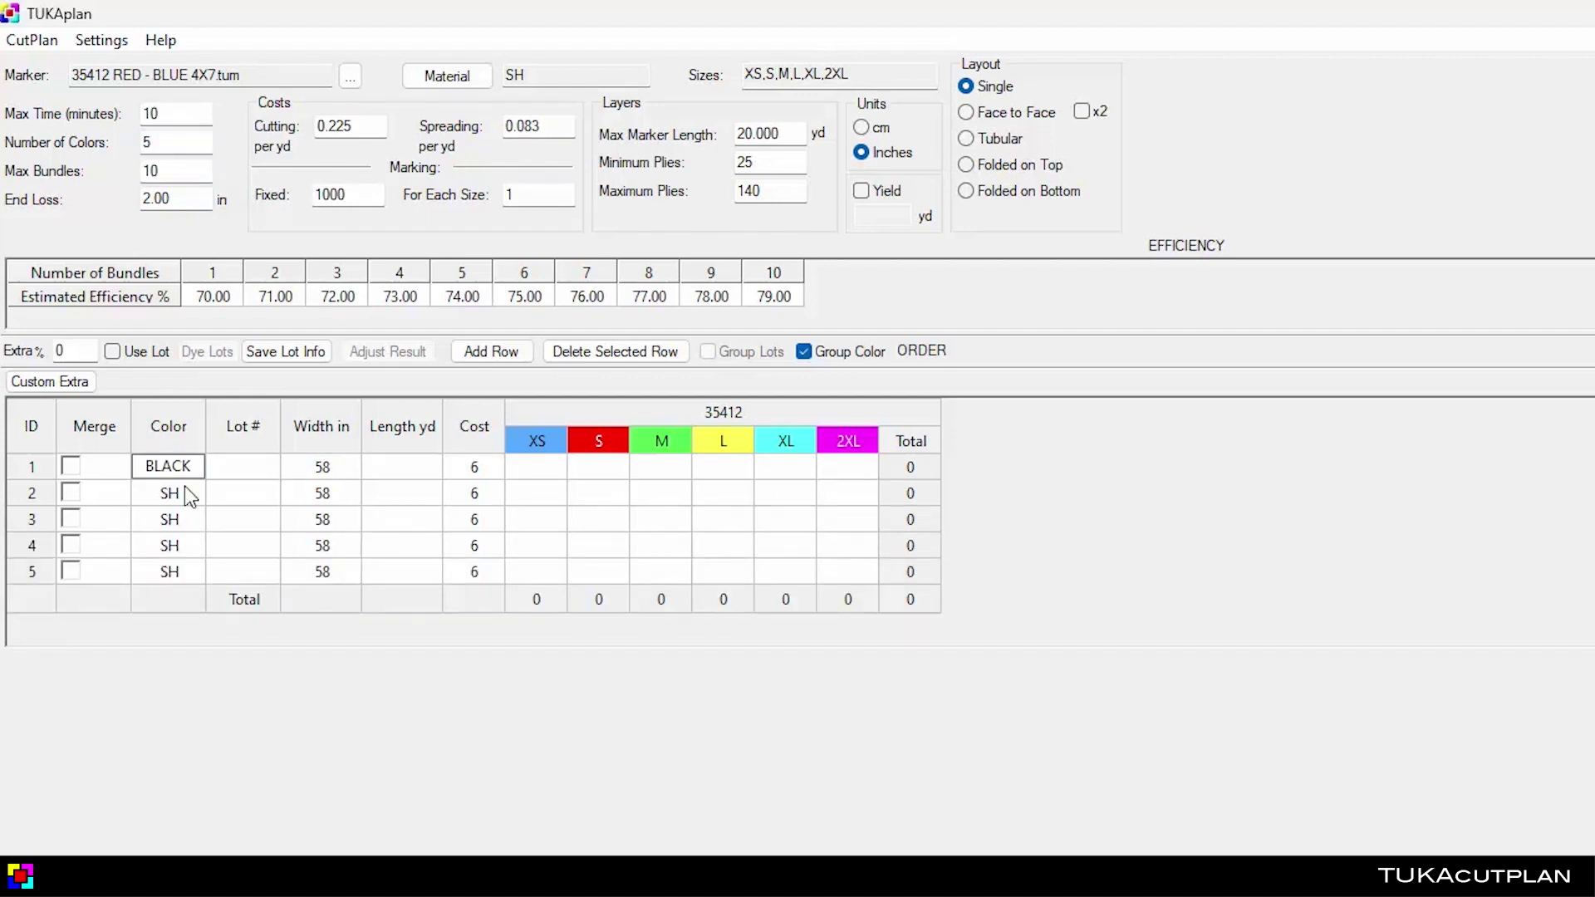
click(184, 491)
text(WHITE)
click(177, 515)
text(RED)
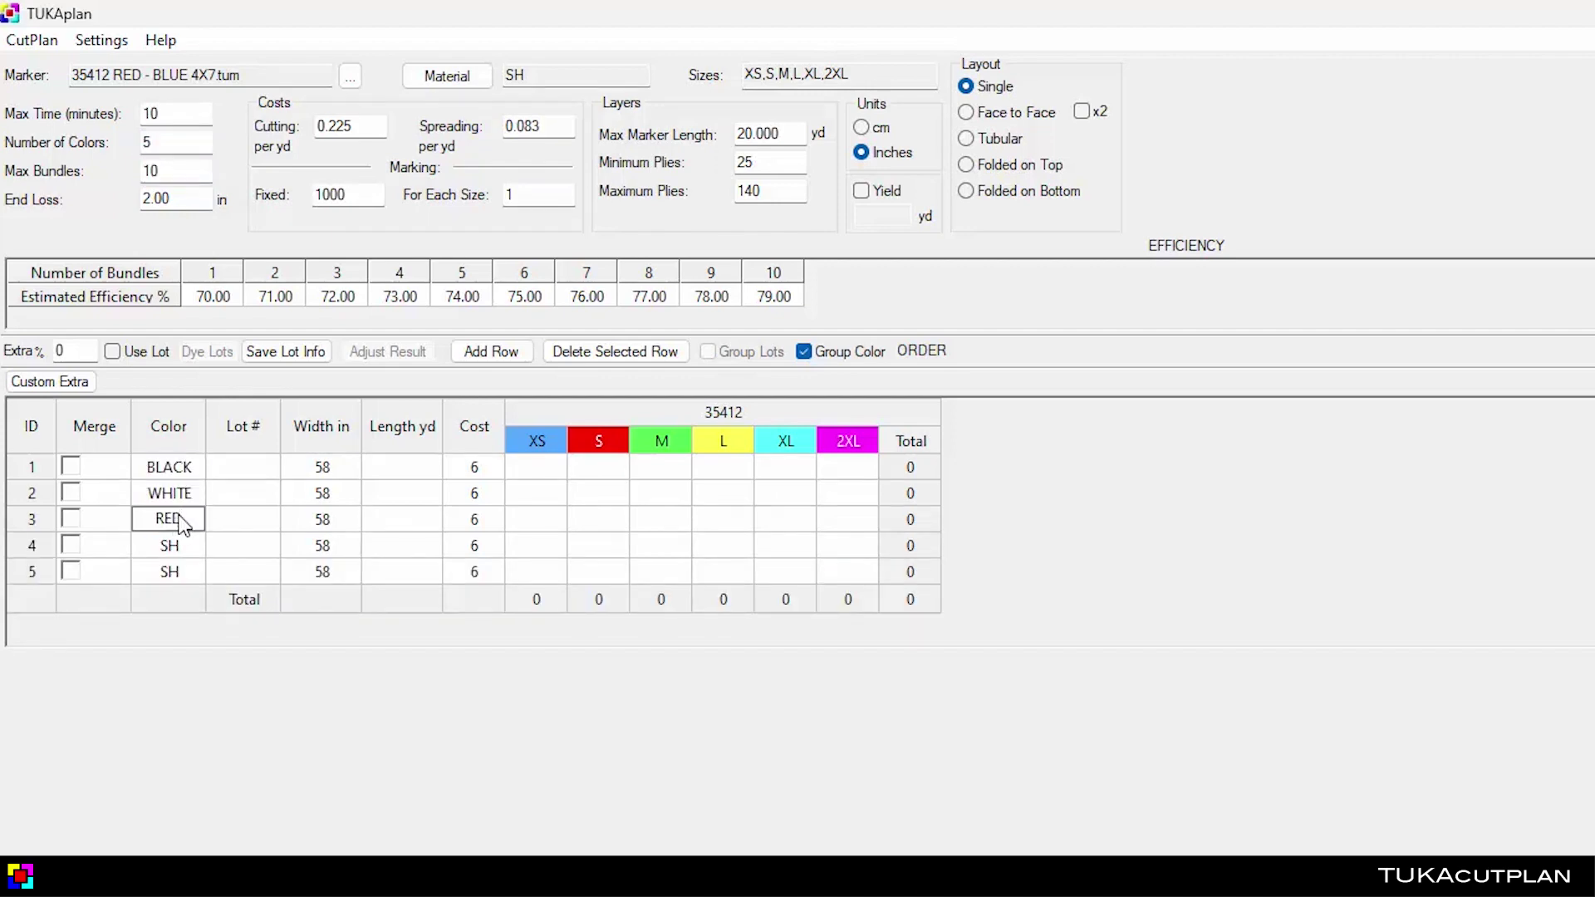
key(Tab)
click(187, 548)
text(BLUE)
click(186, 568)
text(BUGGU)
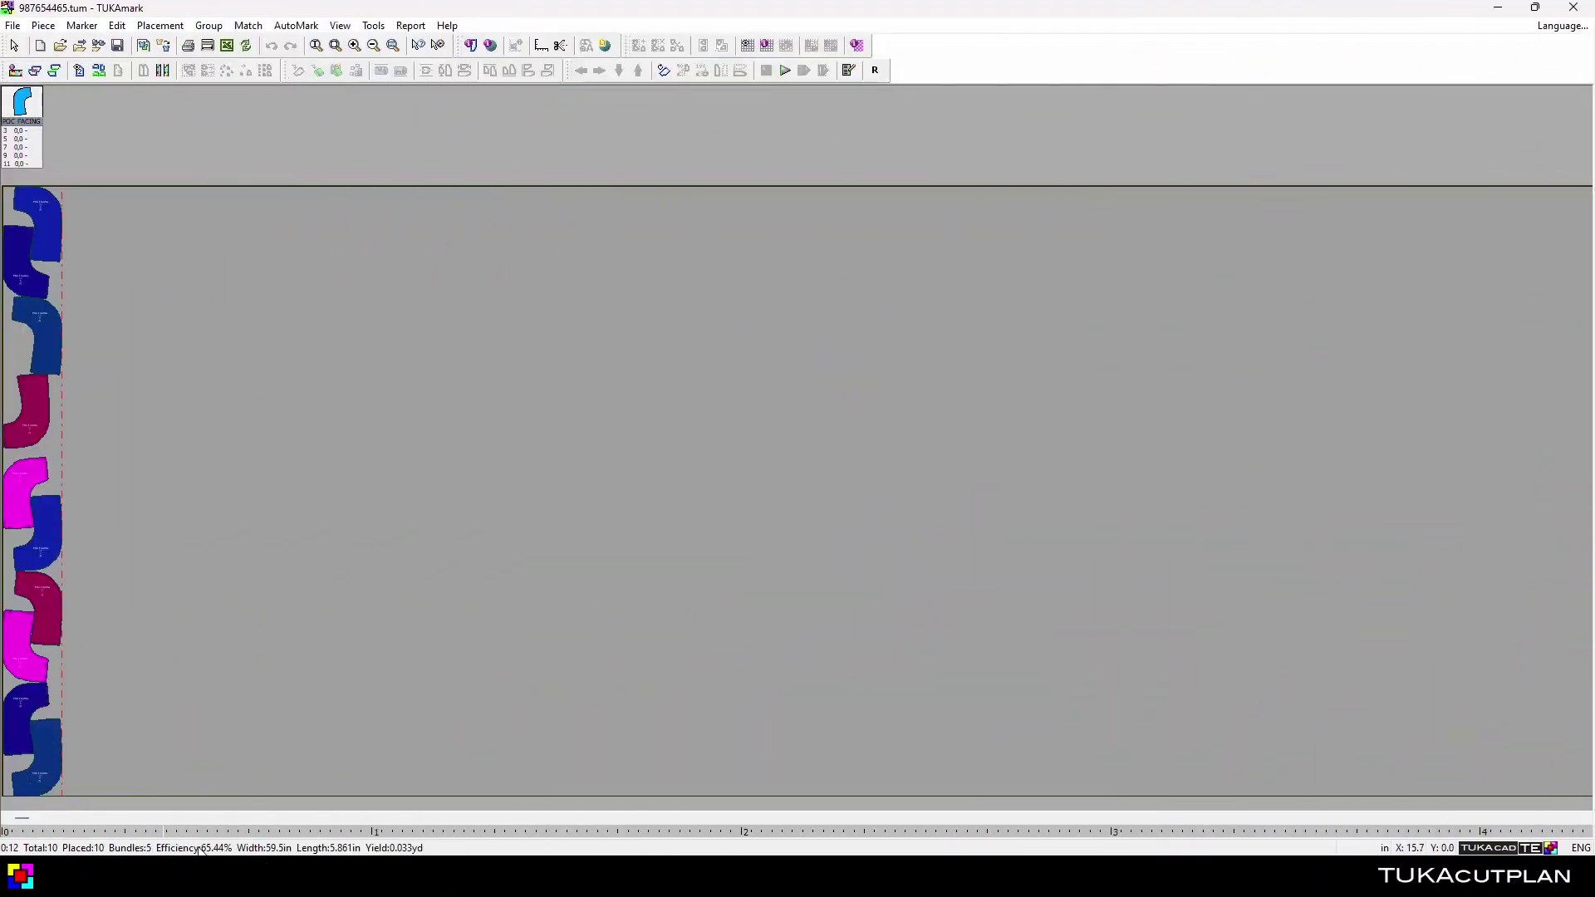
In TUKAmark, add the style 987654.tud to the marker's order with material LI.
click(148, 43)
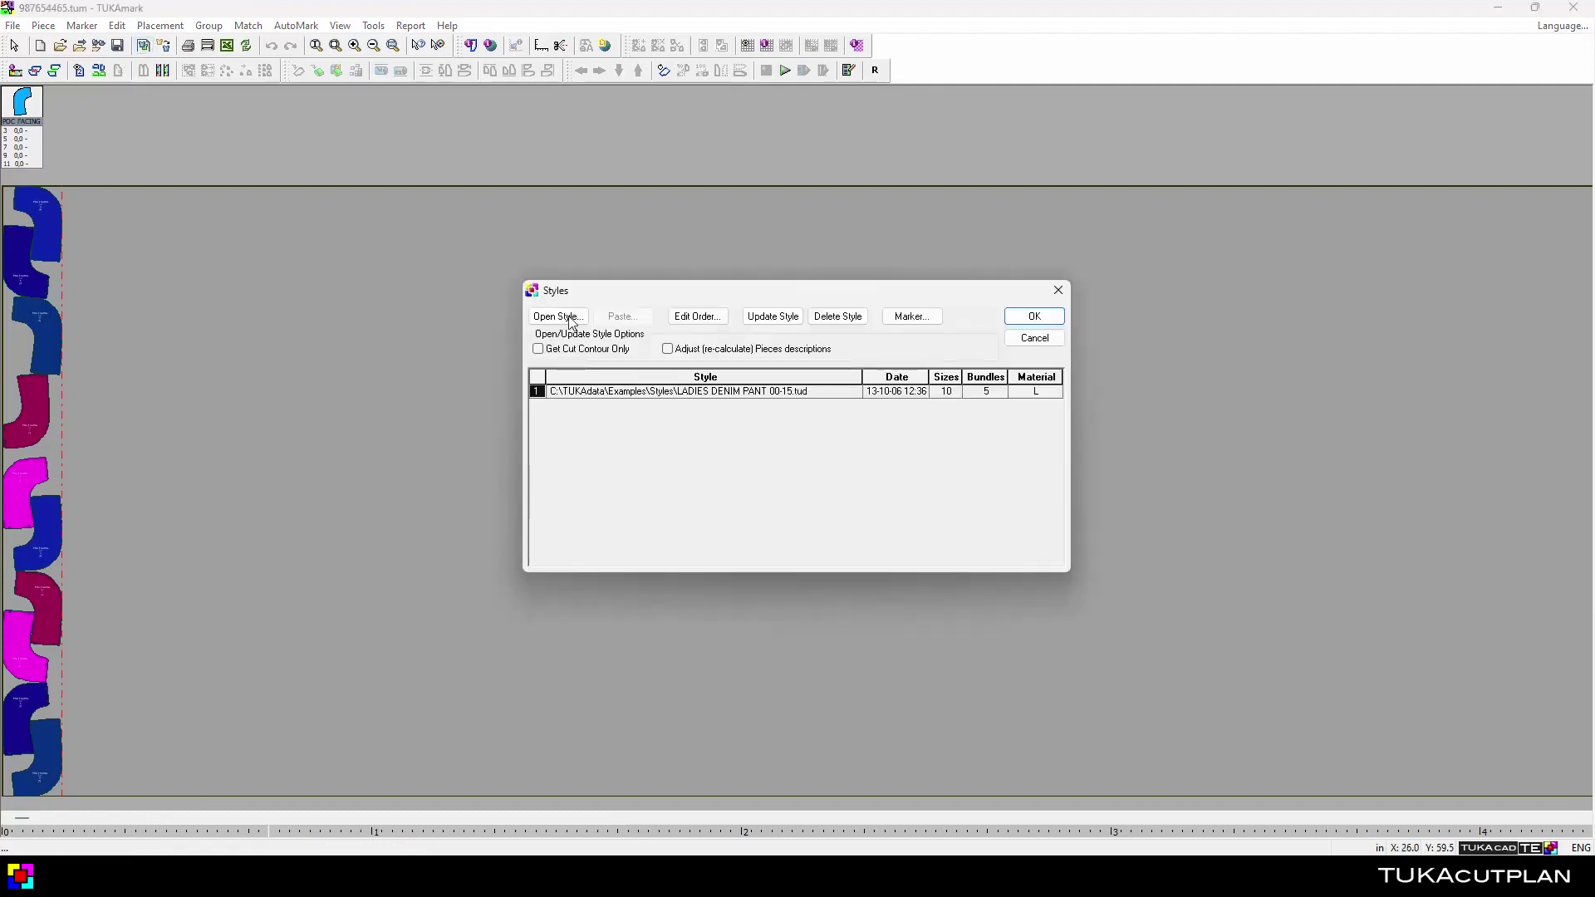
click(570, 317)
double_click(723, 329)
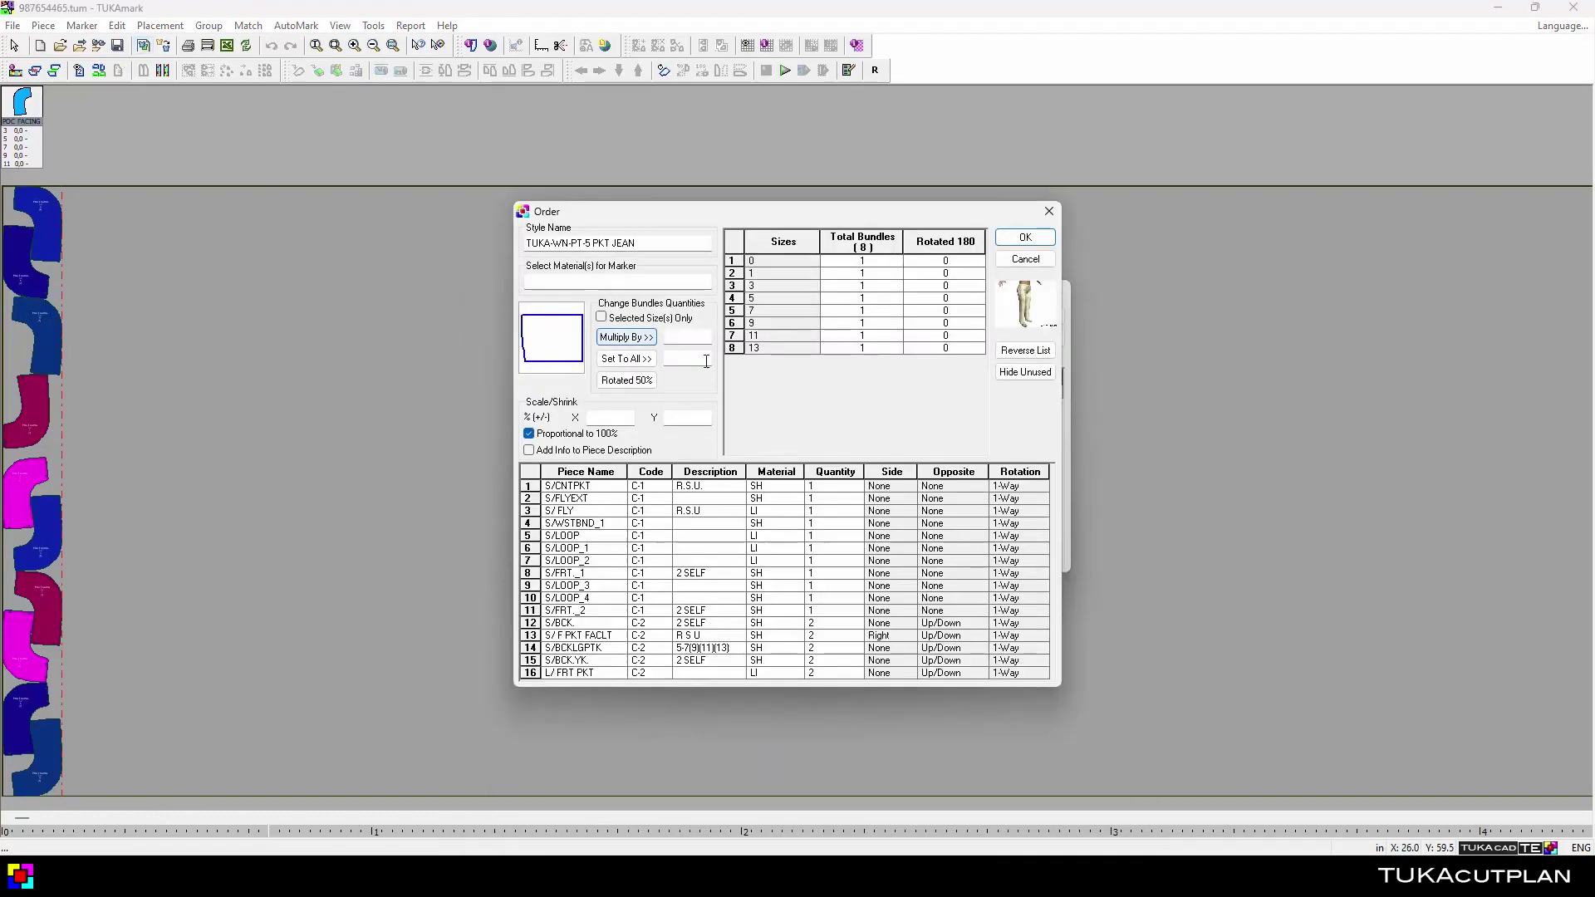
right_click(769, 540)
click(855, 680)
click(1026, 237)
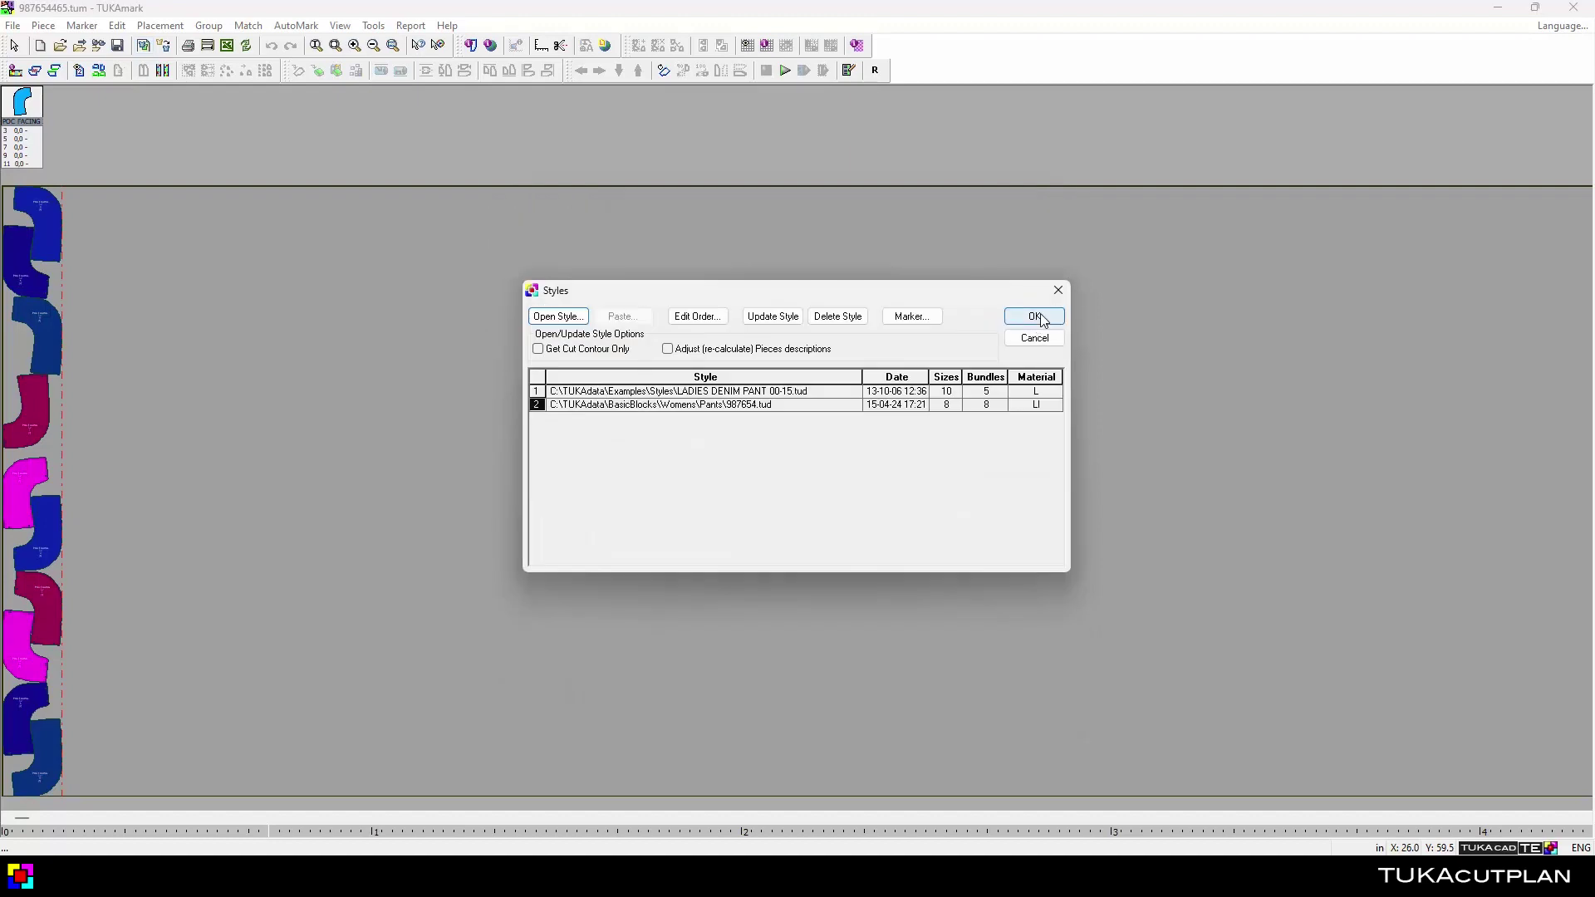
click(1025, 314)
click(12, 25)
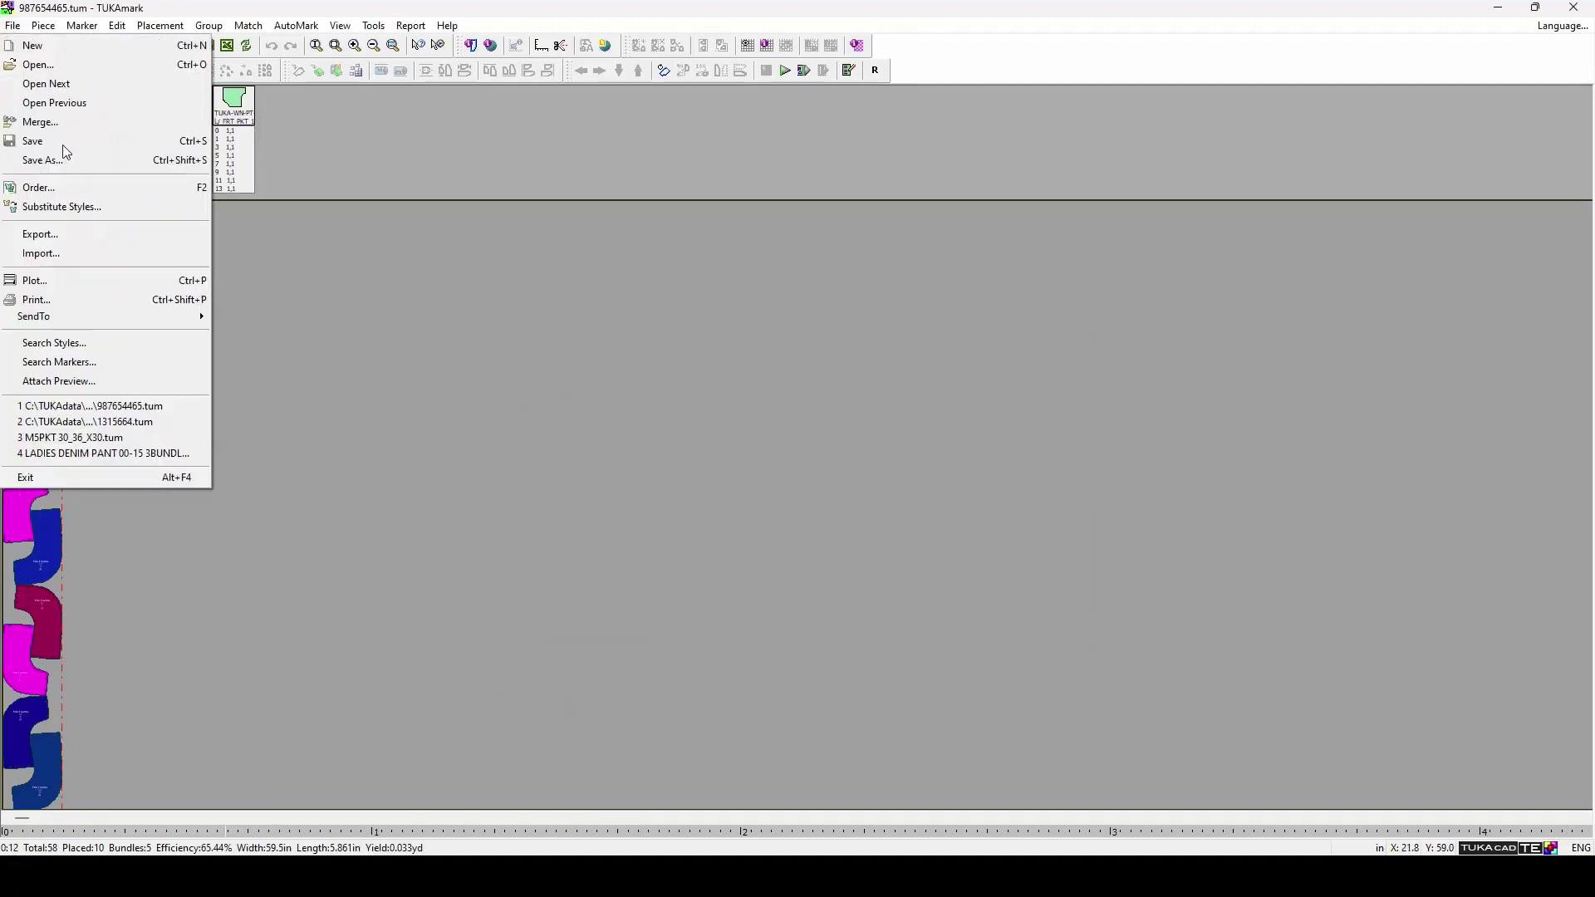
click(277, 239)
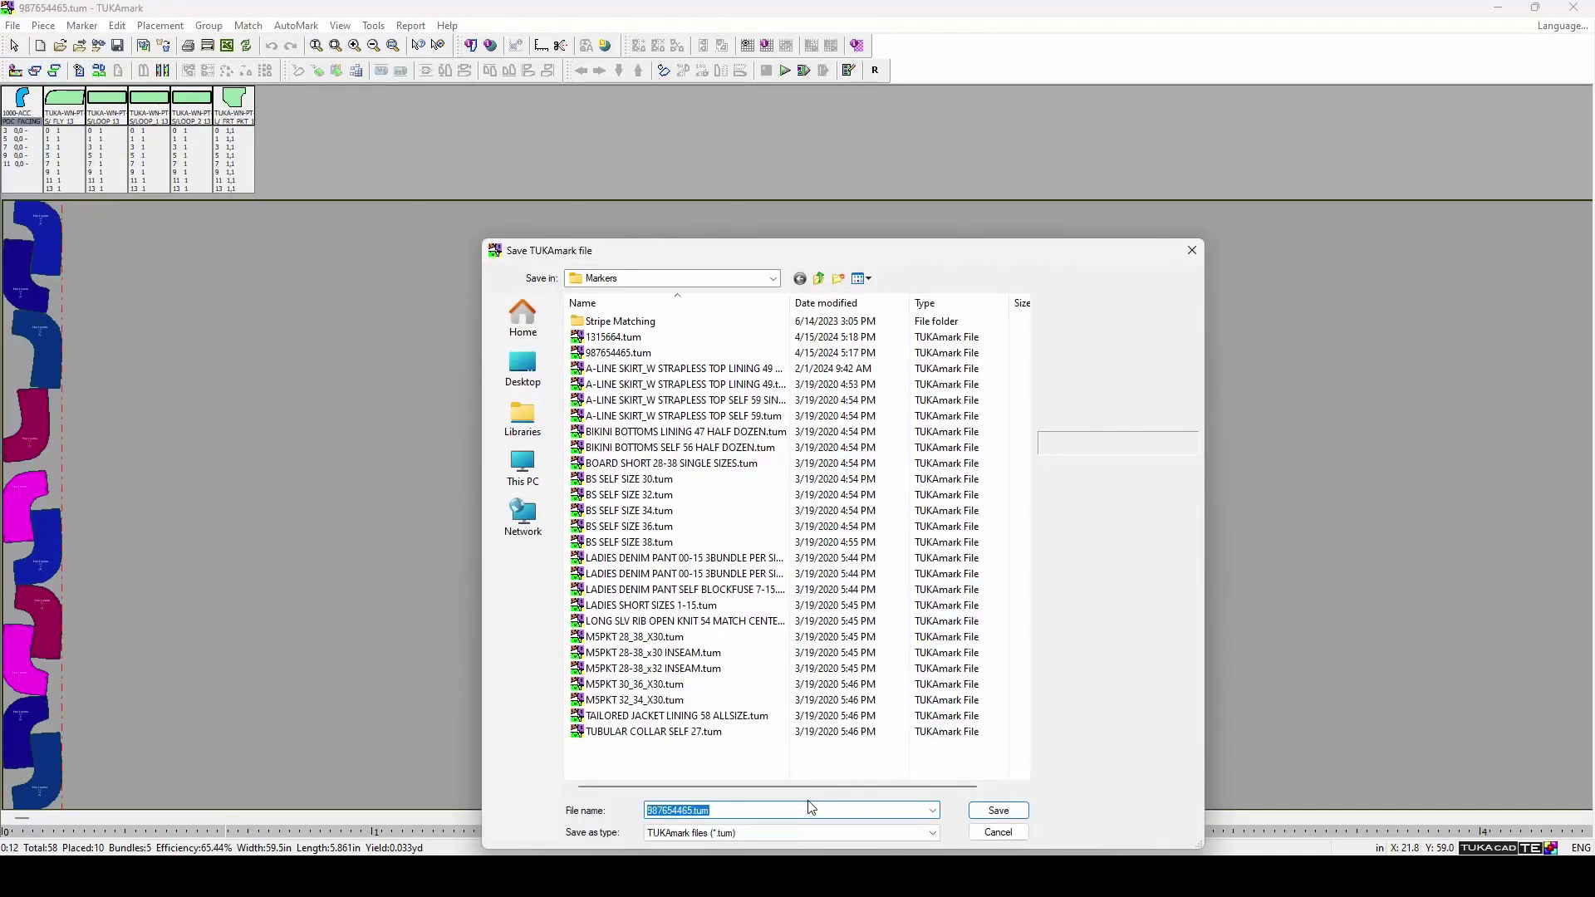
click(707, 812)
text(- 987654)
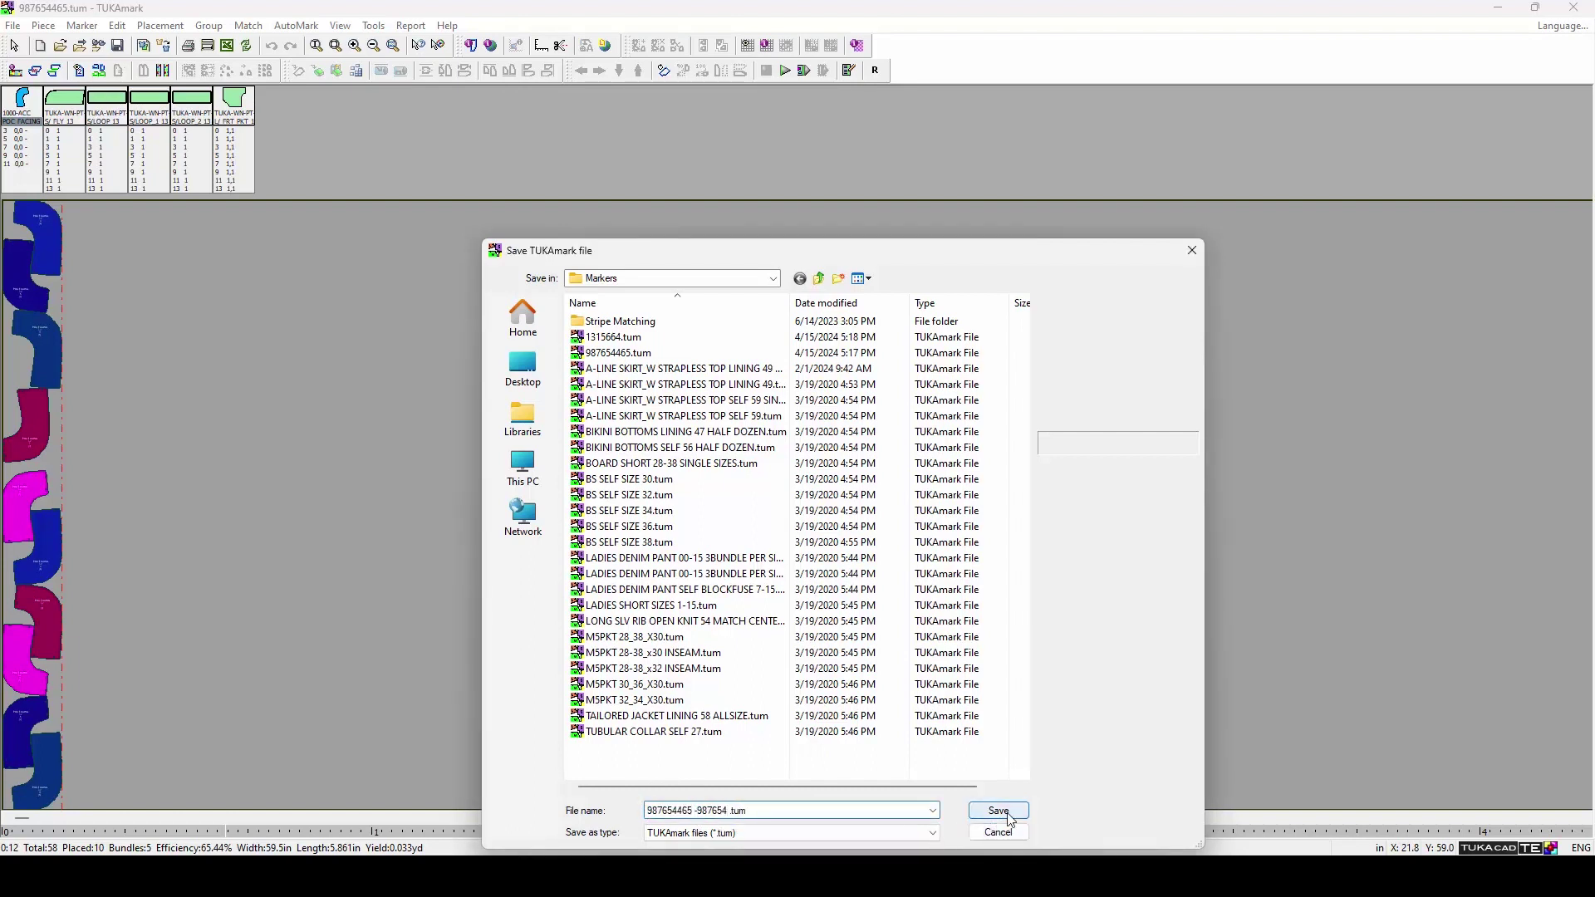
click(998, 810)
click(825, 474)
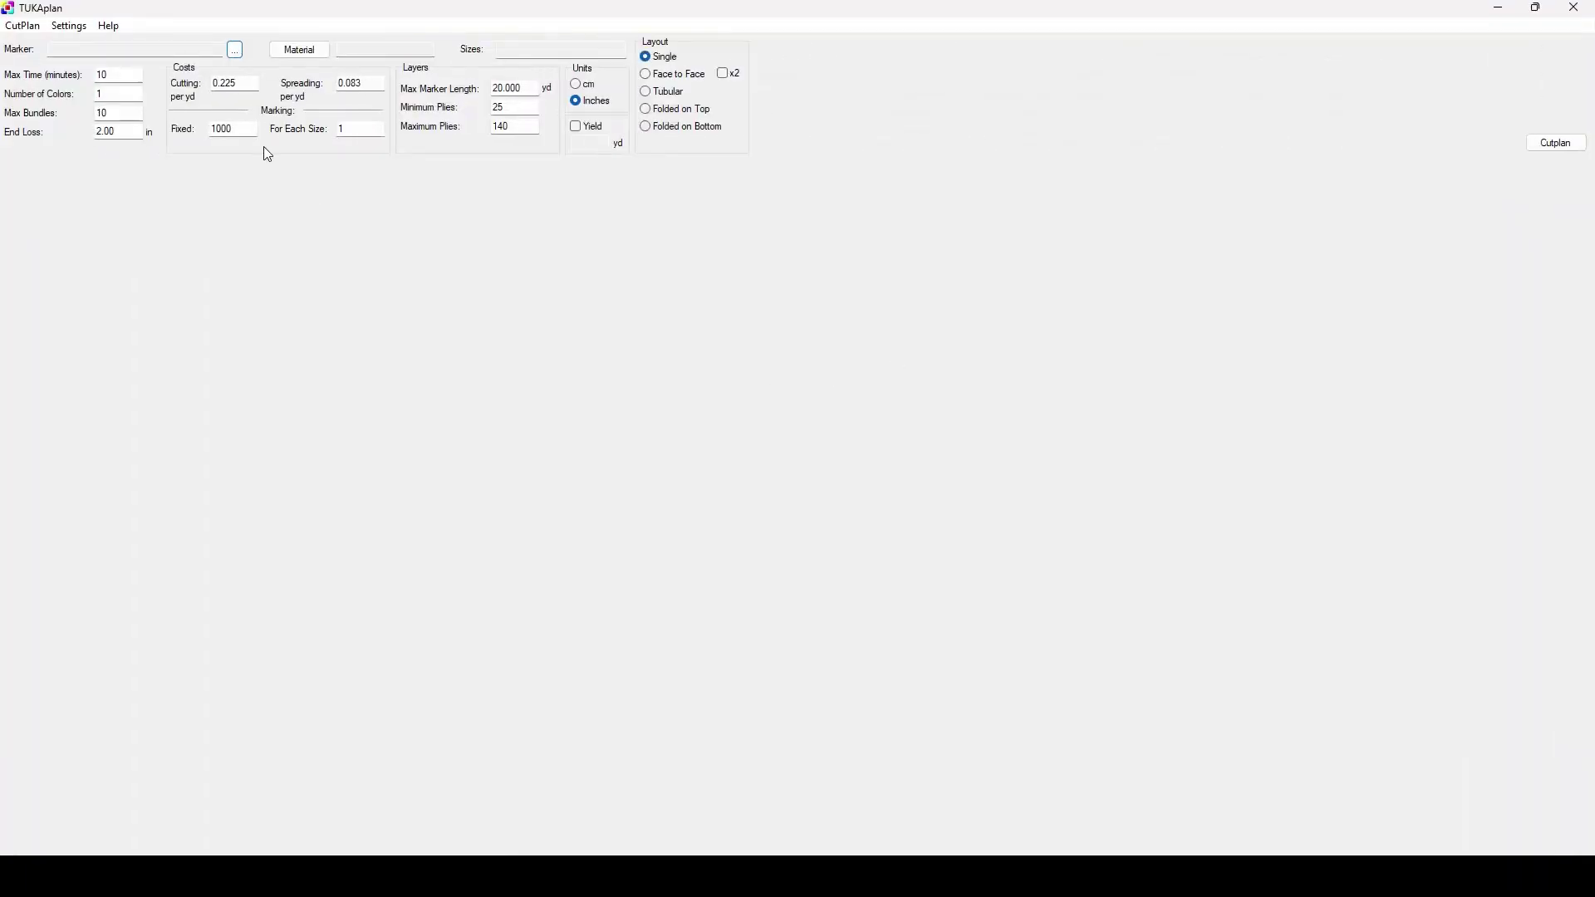
click(235, 50)
double_click(934, 405)
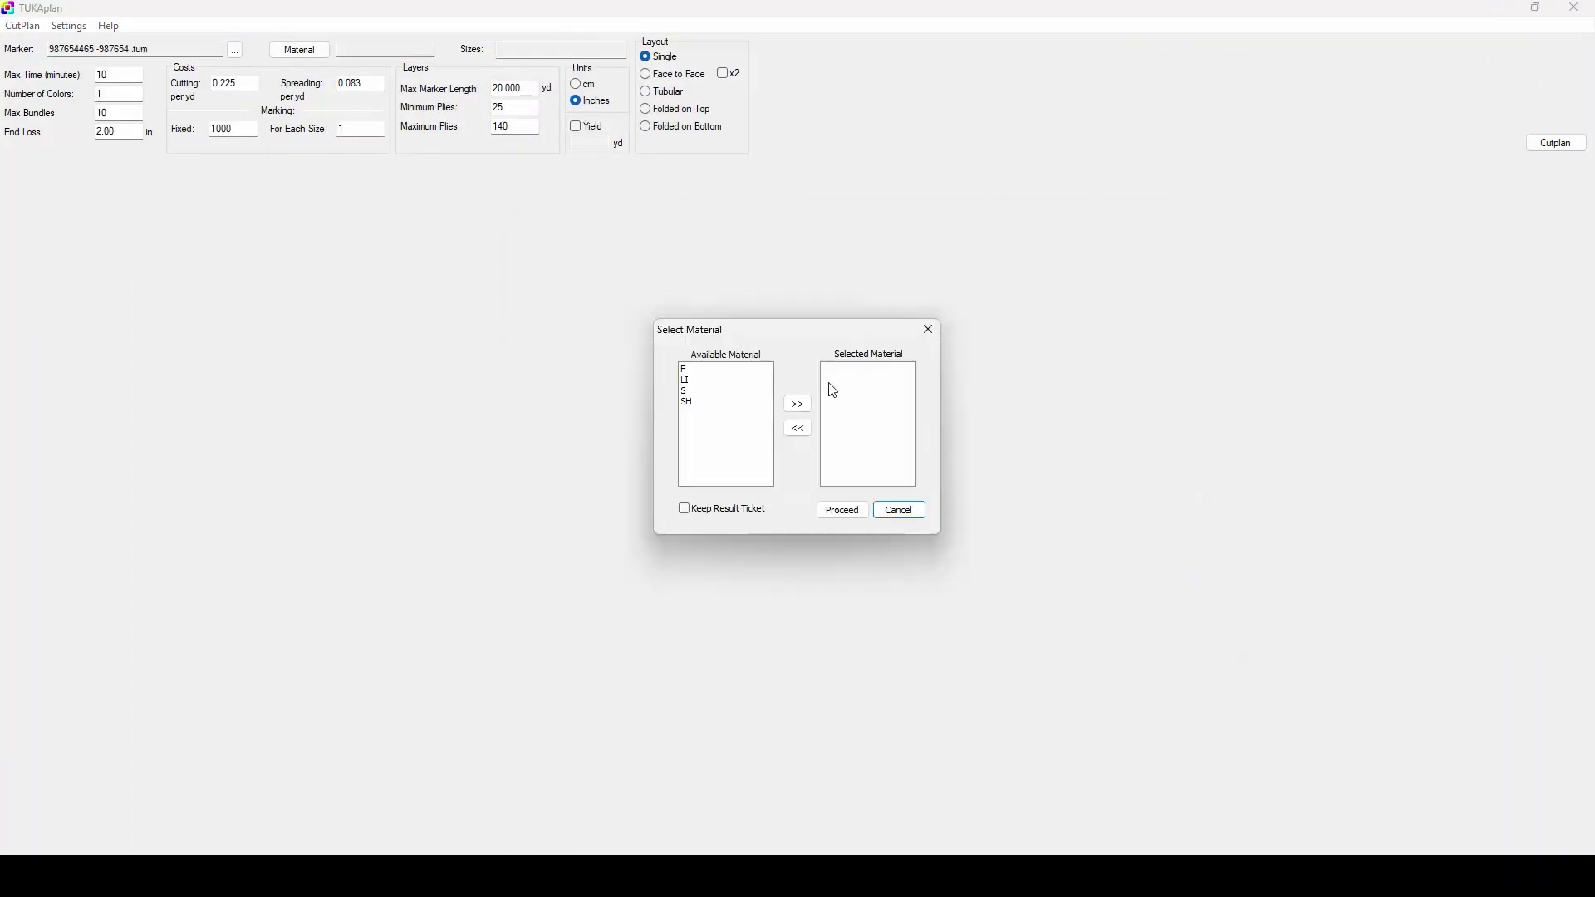
double_click(731, 379)
click(843, 511)
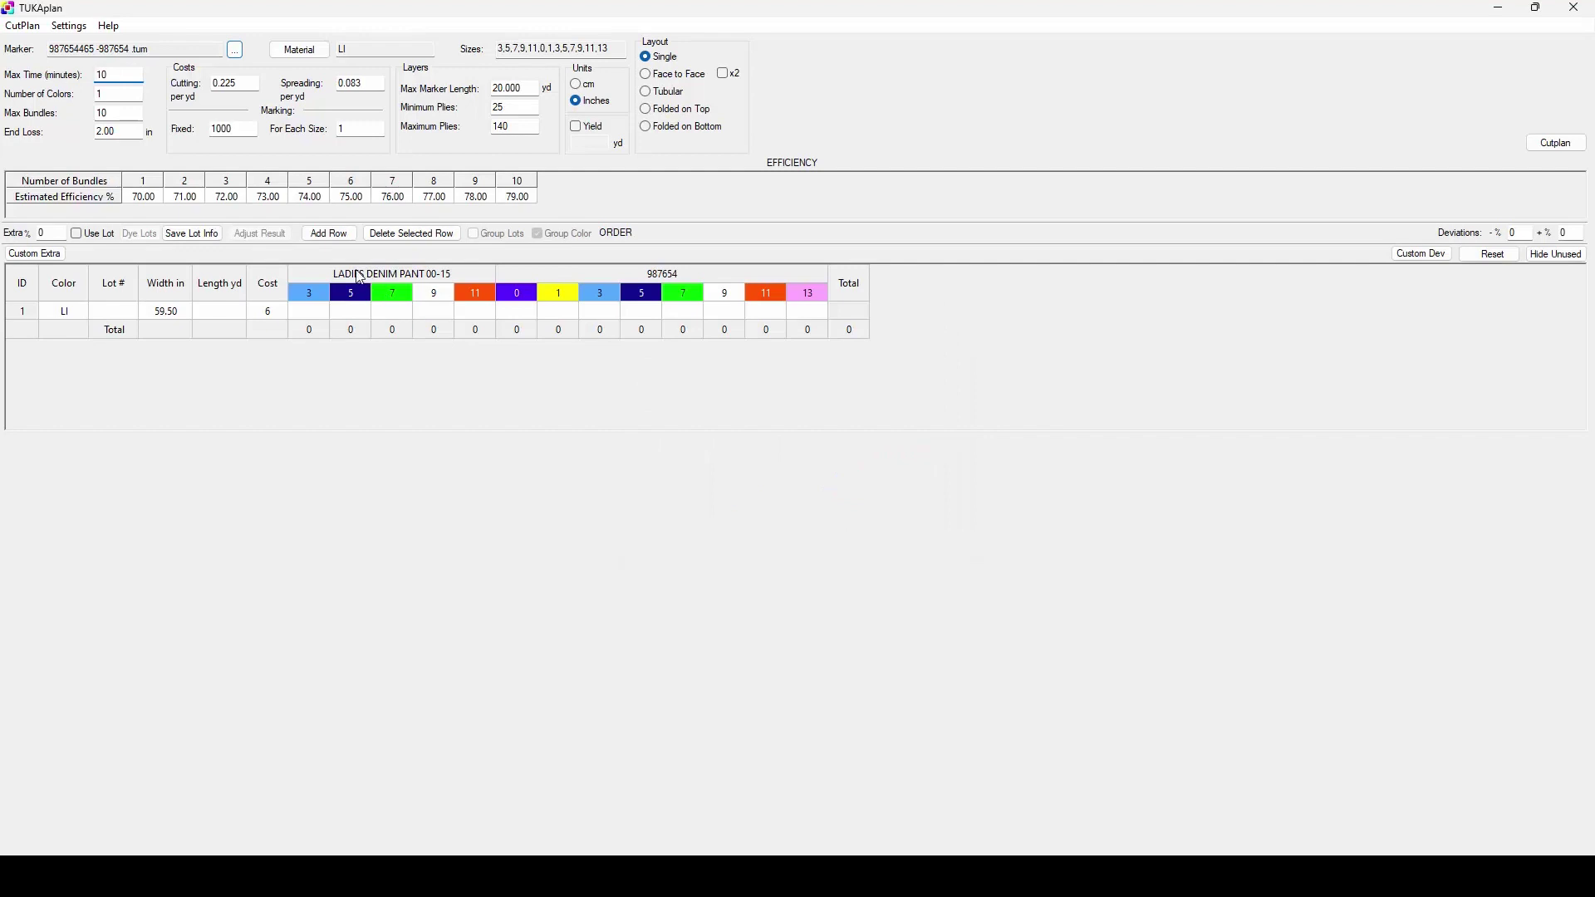
Examine the order table's size columns for the styles LADIES DENIM PANT 00-15 and 987654.
click(565, 271)
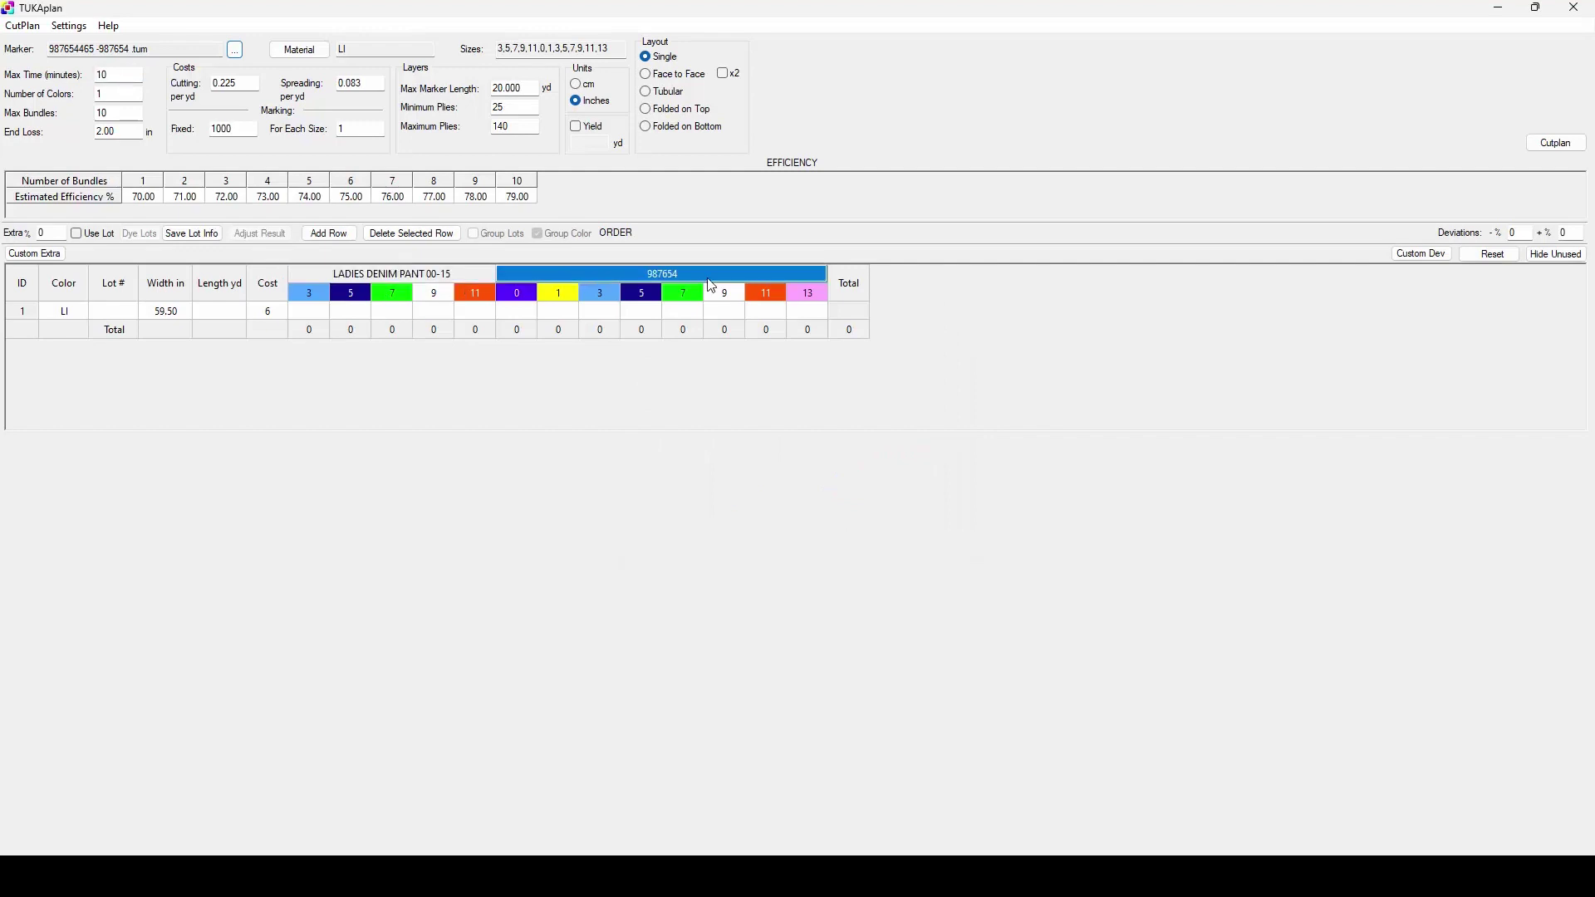
click(317, 314)
drag(525, 312, 818, 325)
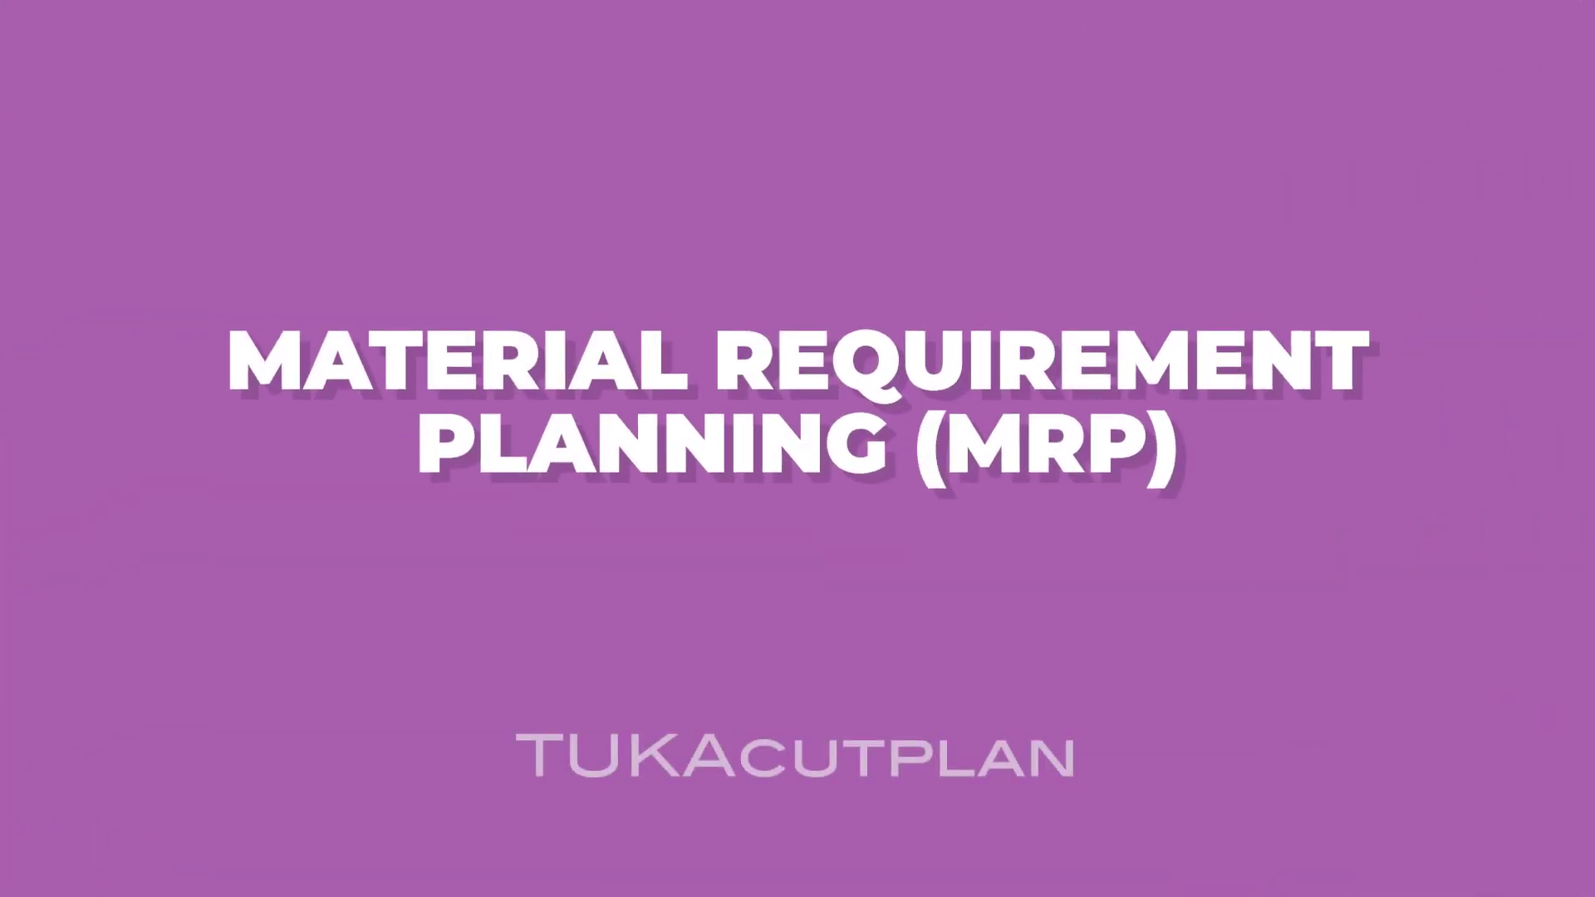